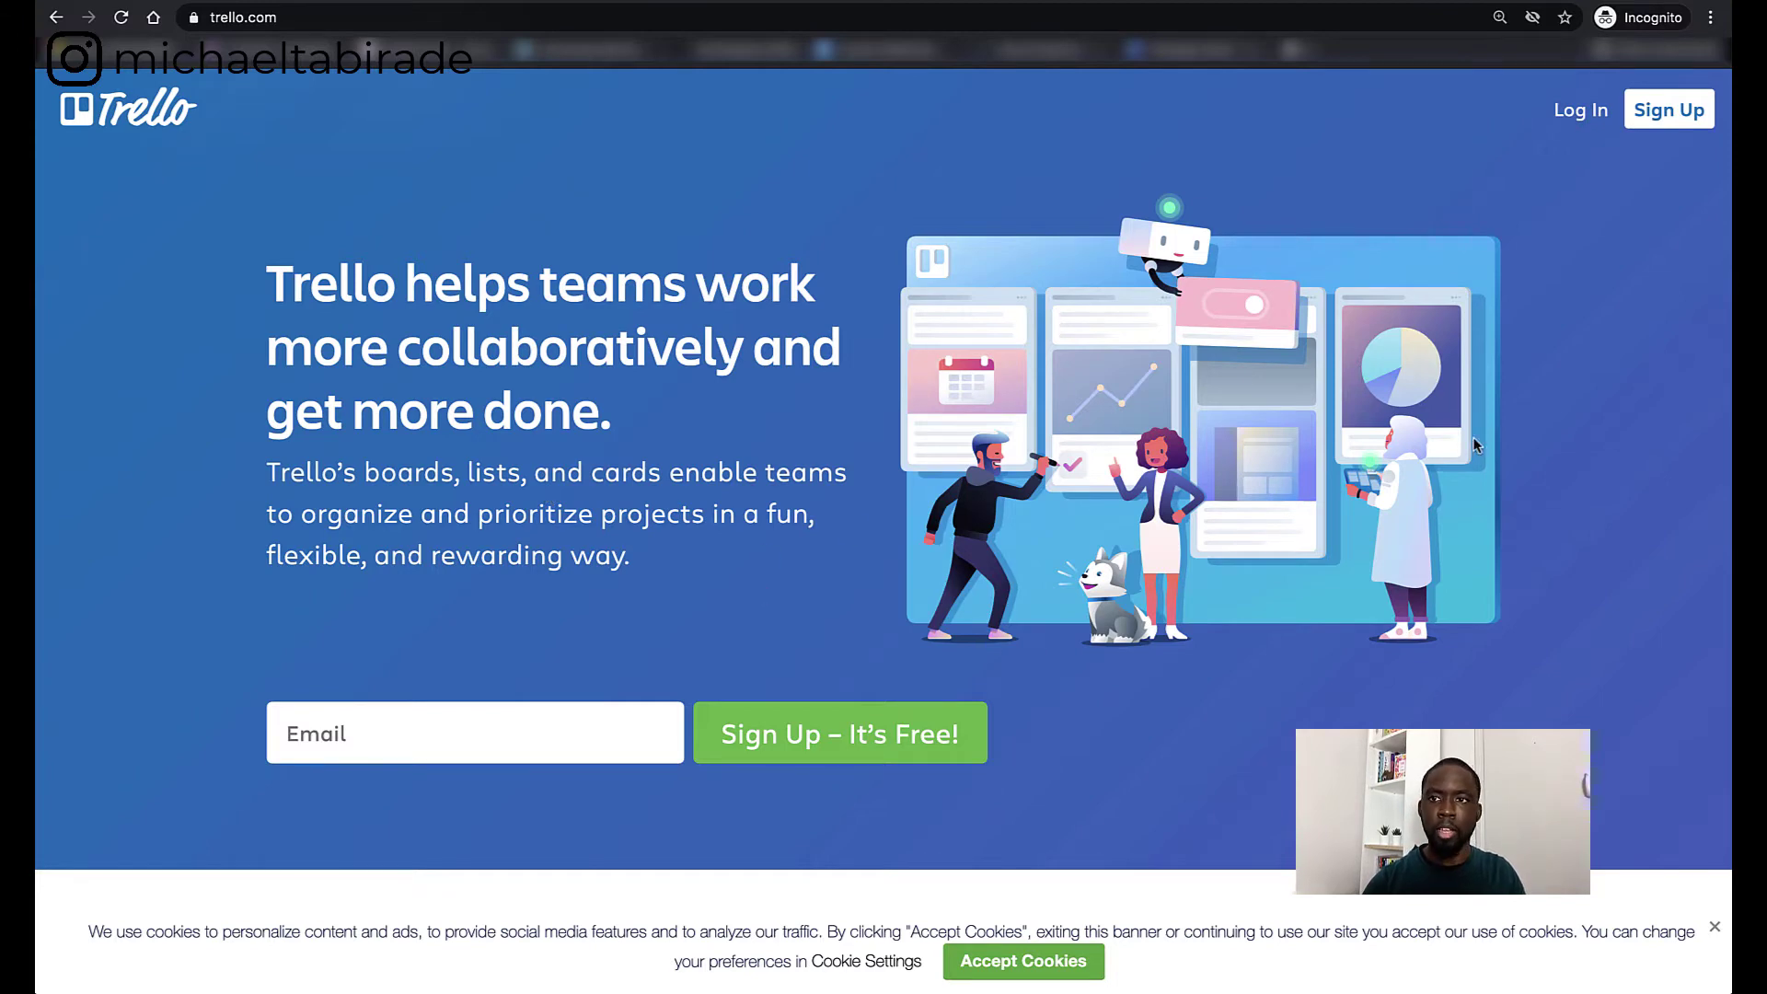
# - Go to the Trello sign-in page to log in
pyautogui.click(1566, 113)
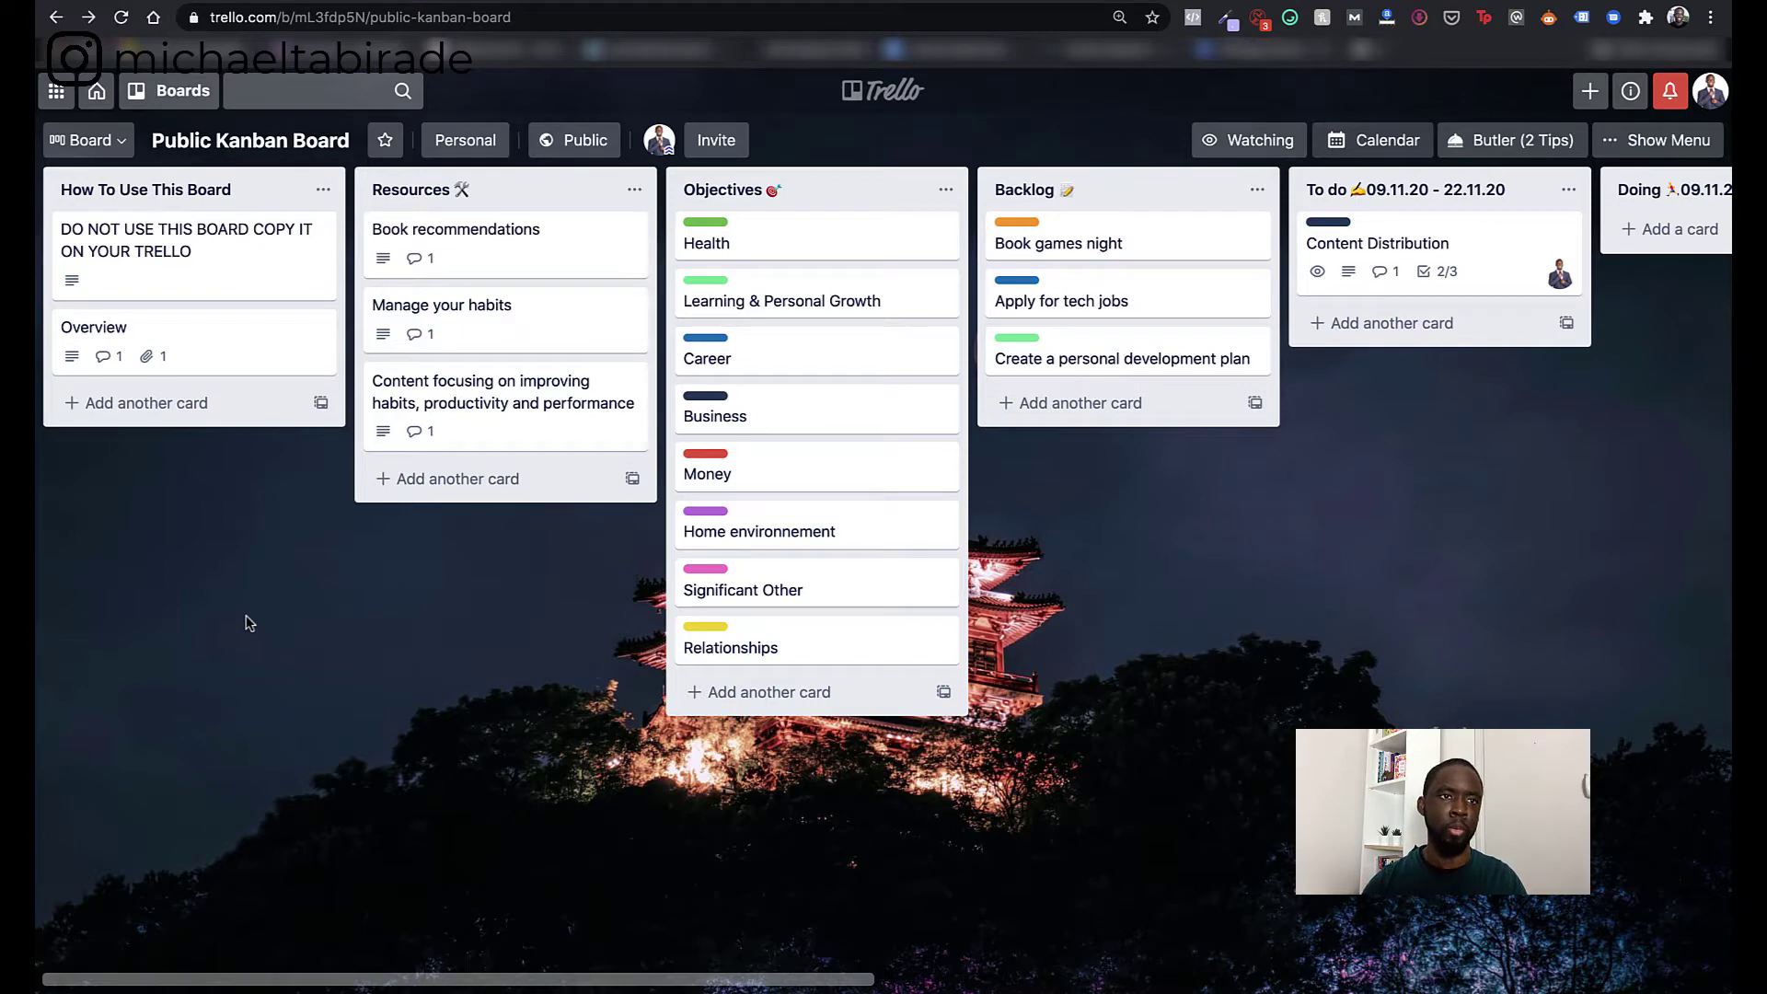
# - Star the Public Kanban Board, then open its title for editing and leave it unchanged
pyautogui.click(385, 140)
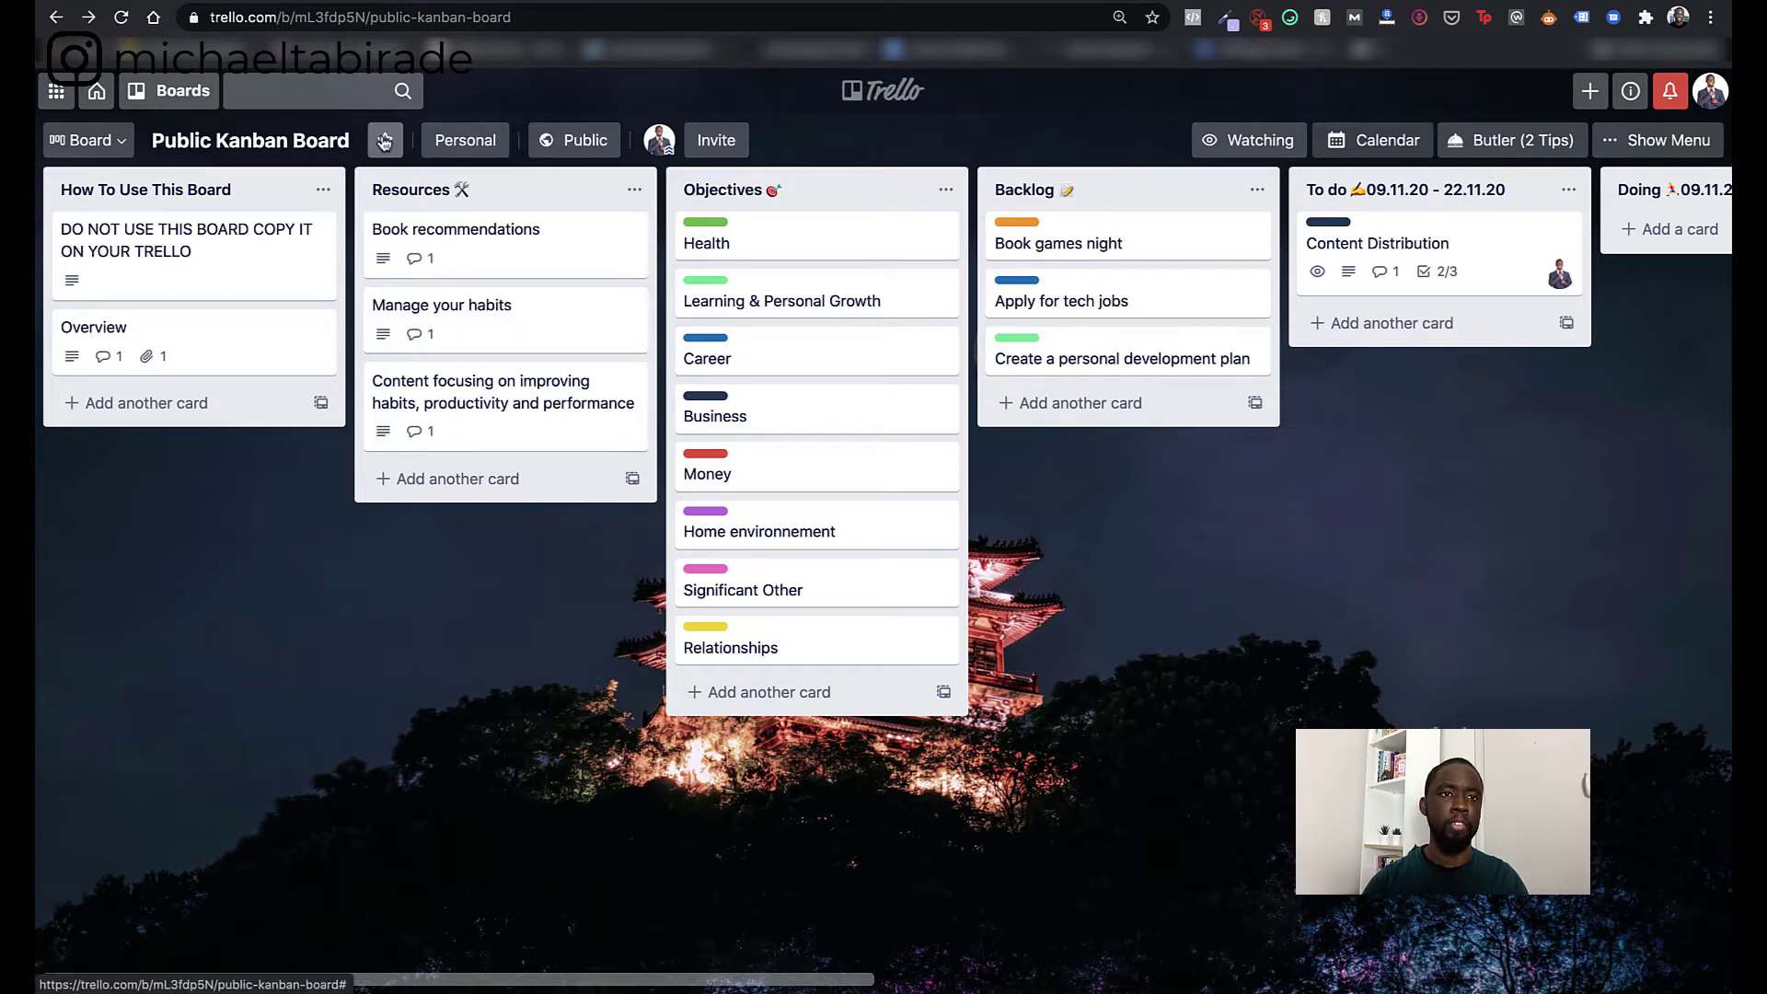
pyautogui.click(296, 142)
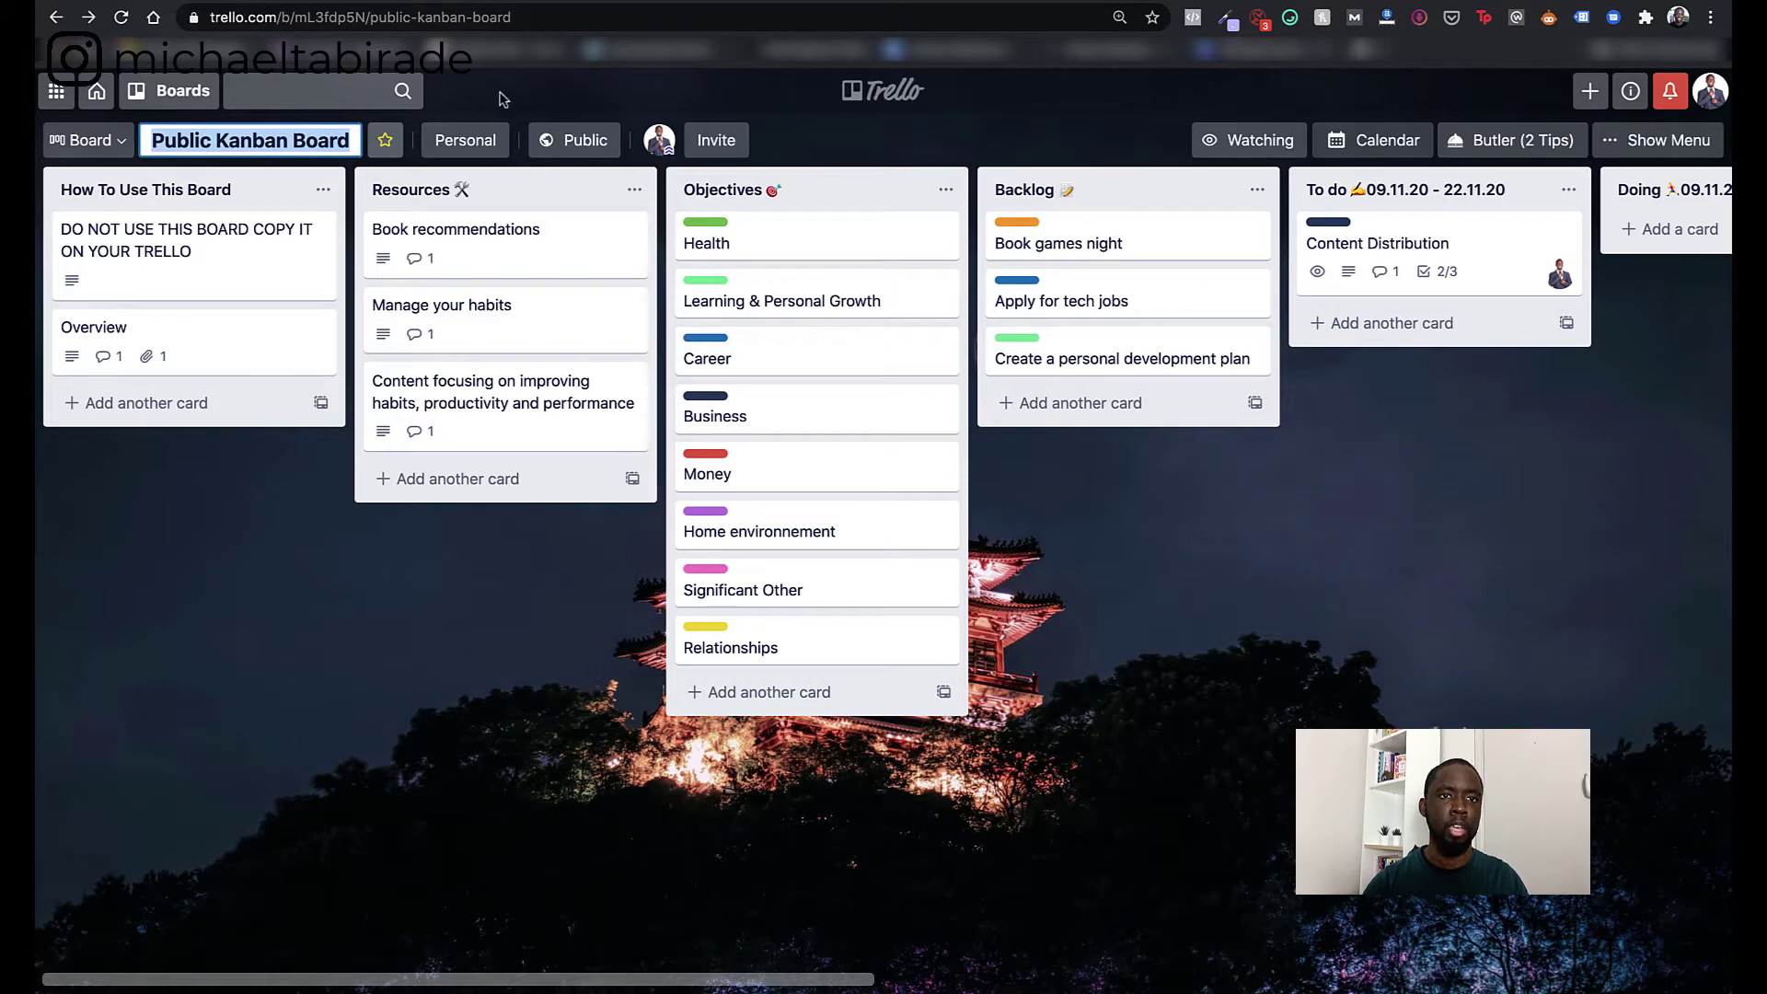
pyautogui.click(831, 151)
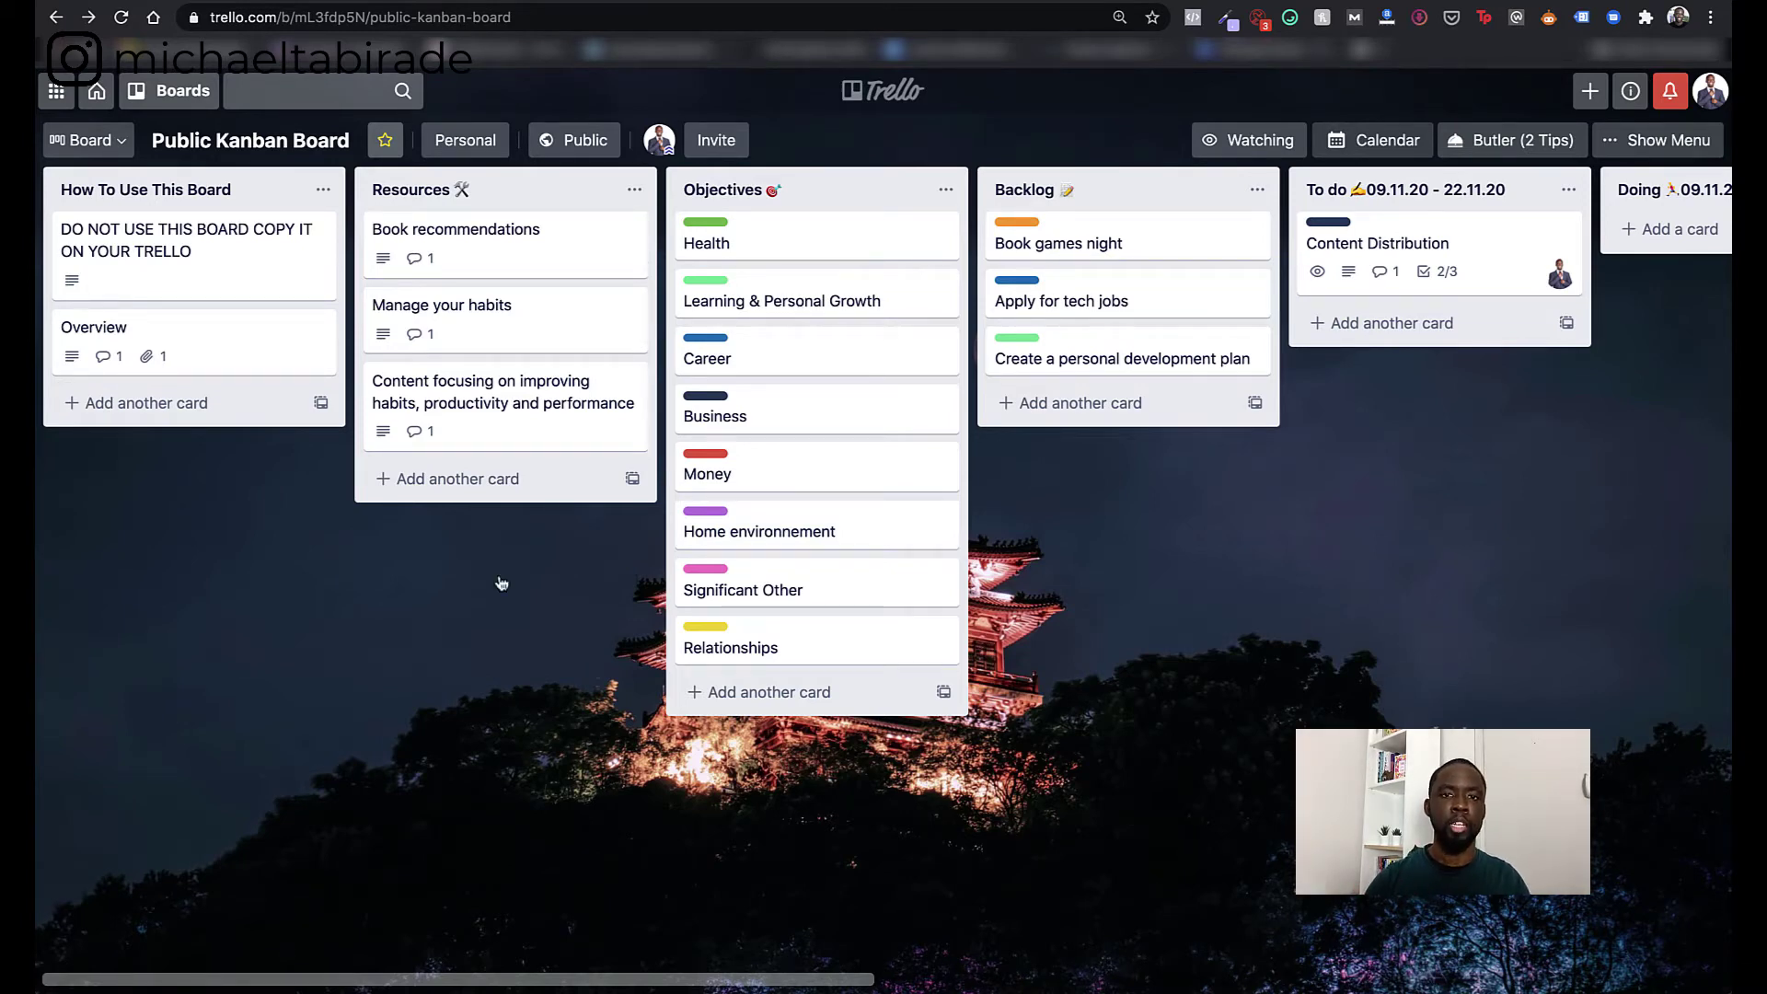
# - Add a new list named 'List example' at the right end of the board
pyautogui.hscroll(15, 1322, 572)
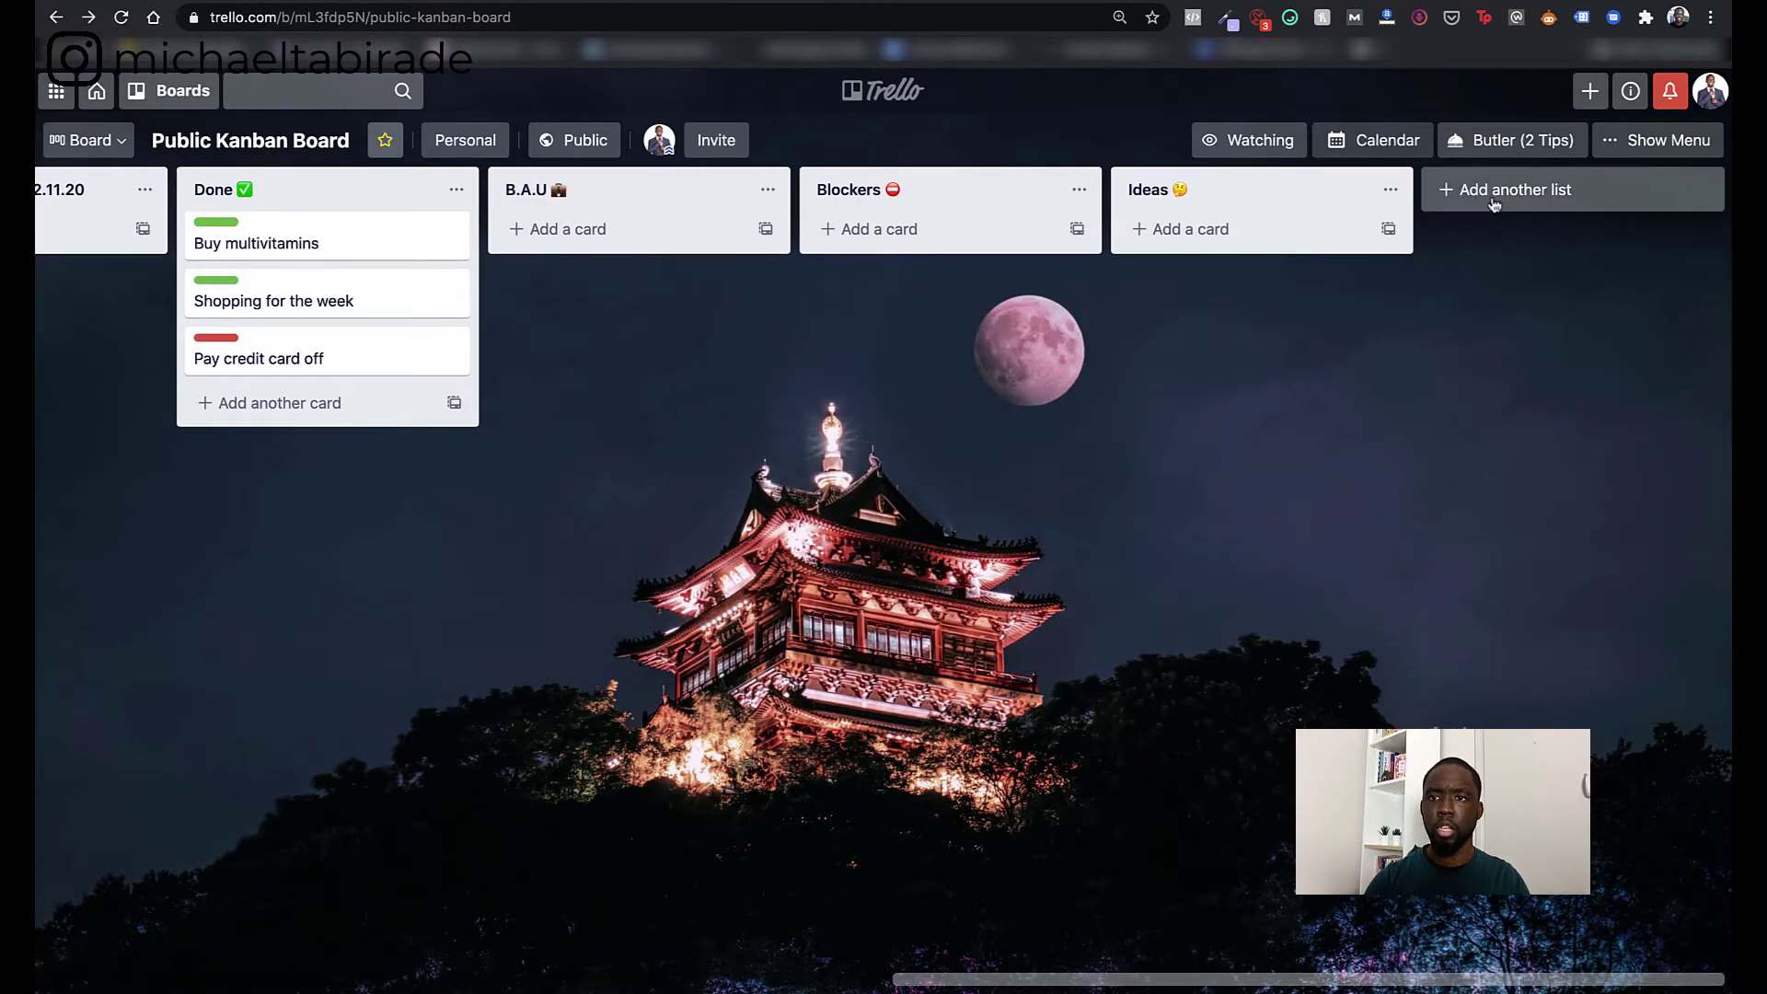
pyautogui.click(1539, 195)
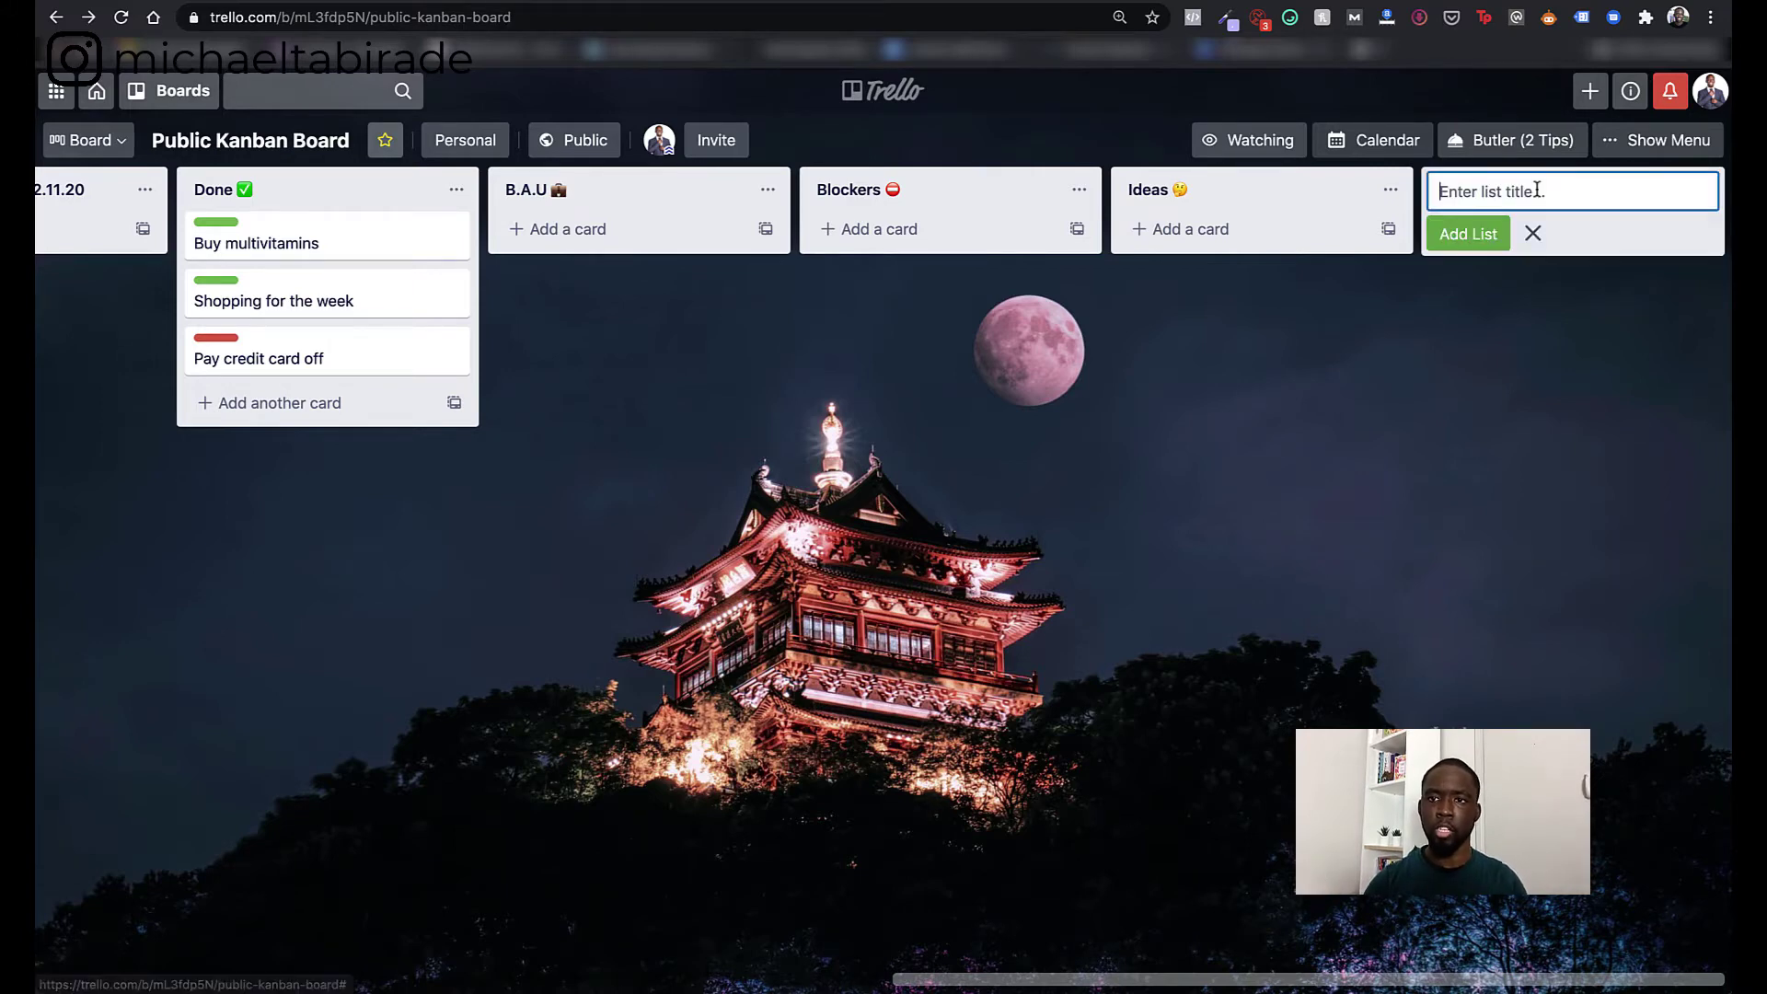
pyautogui.write('Lis')
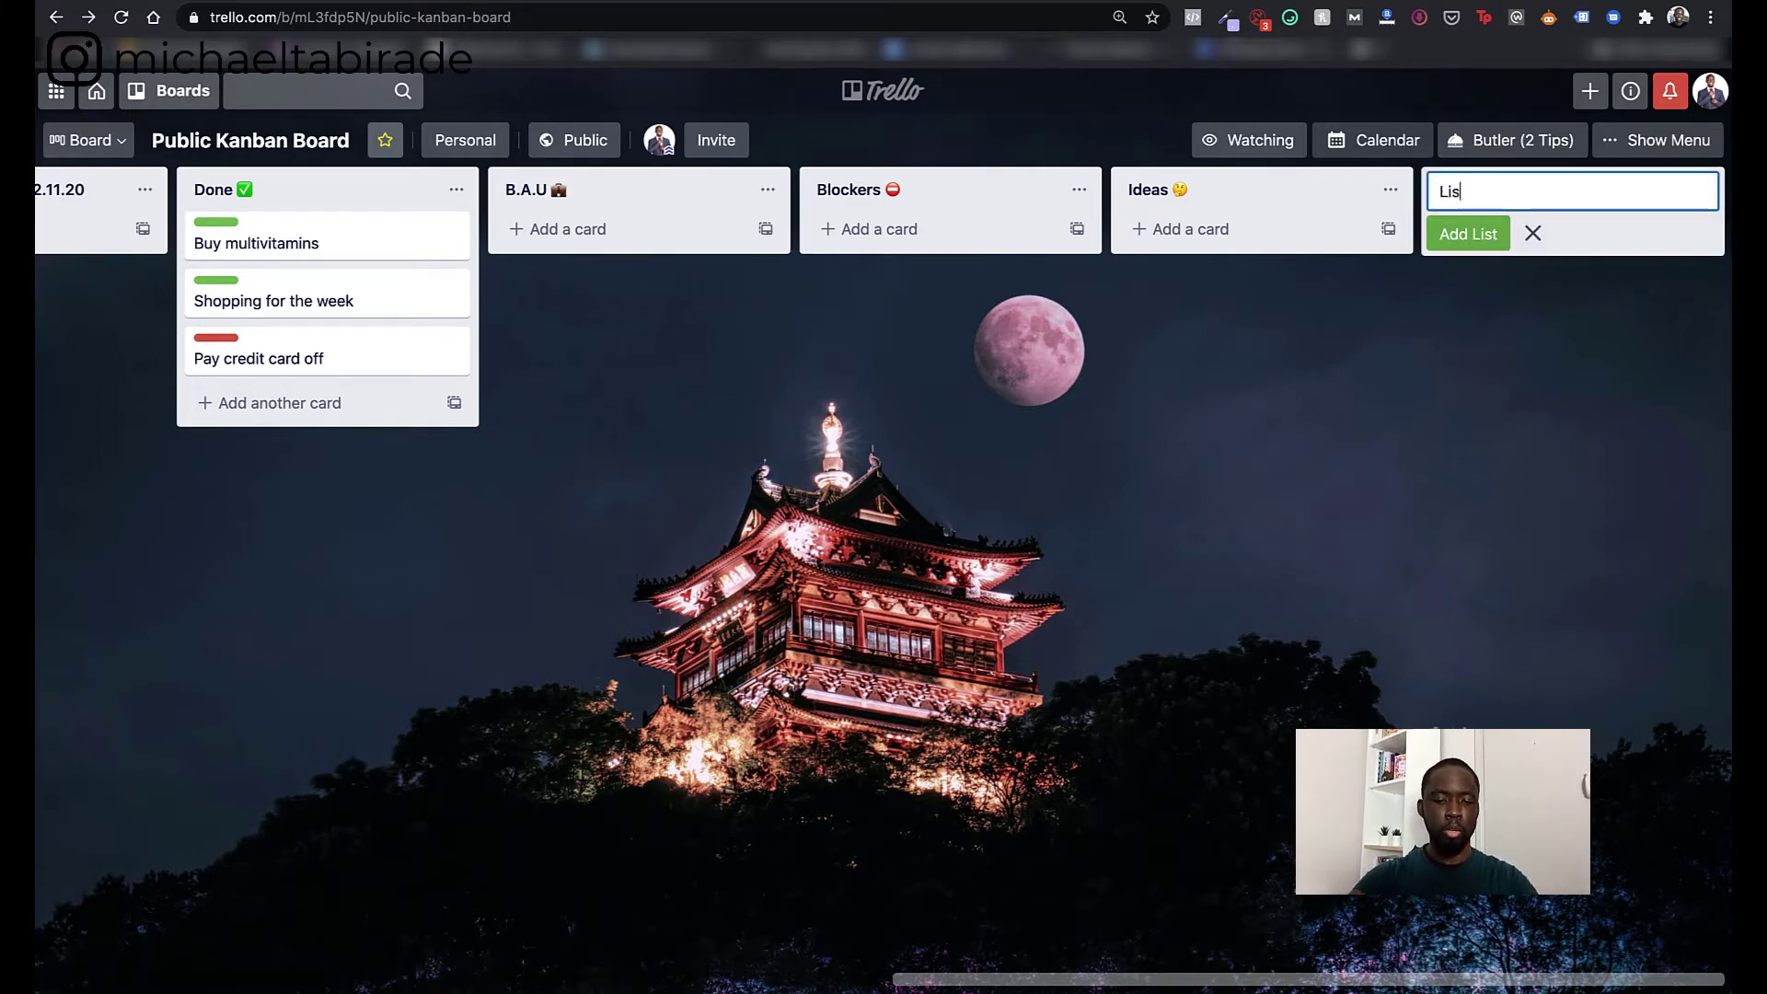
pyautogui.write('t example')
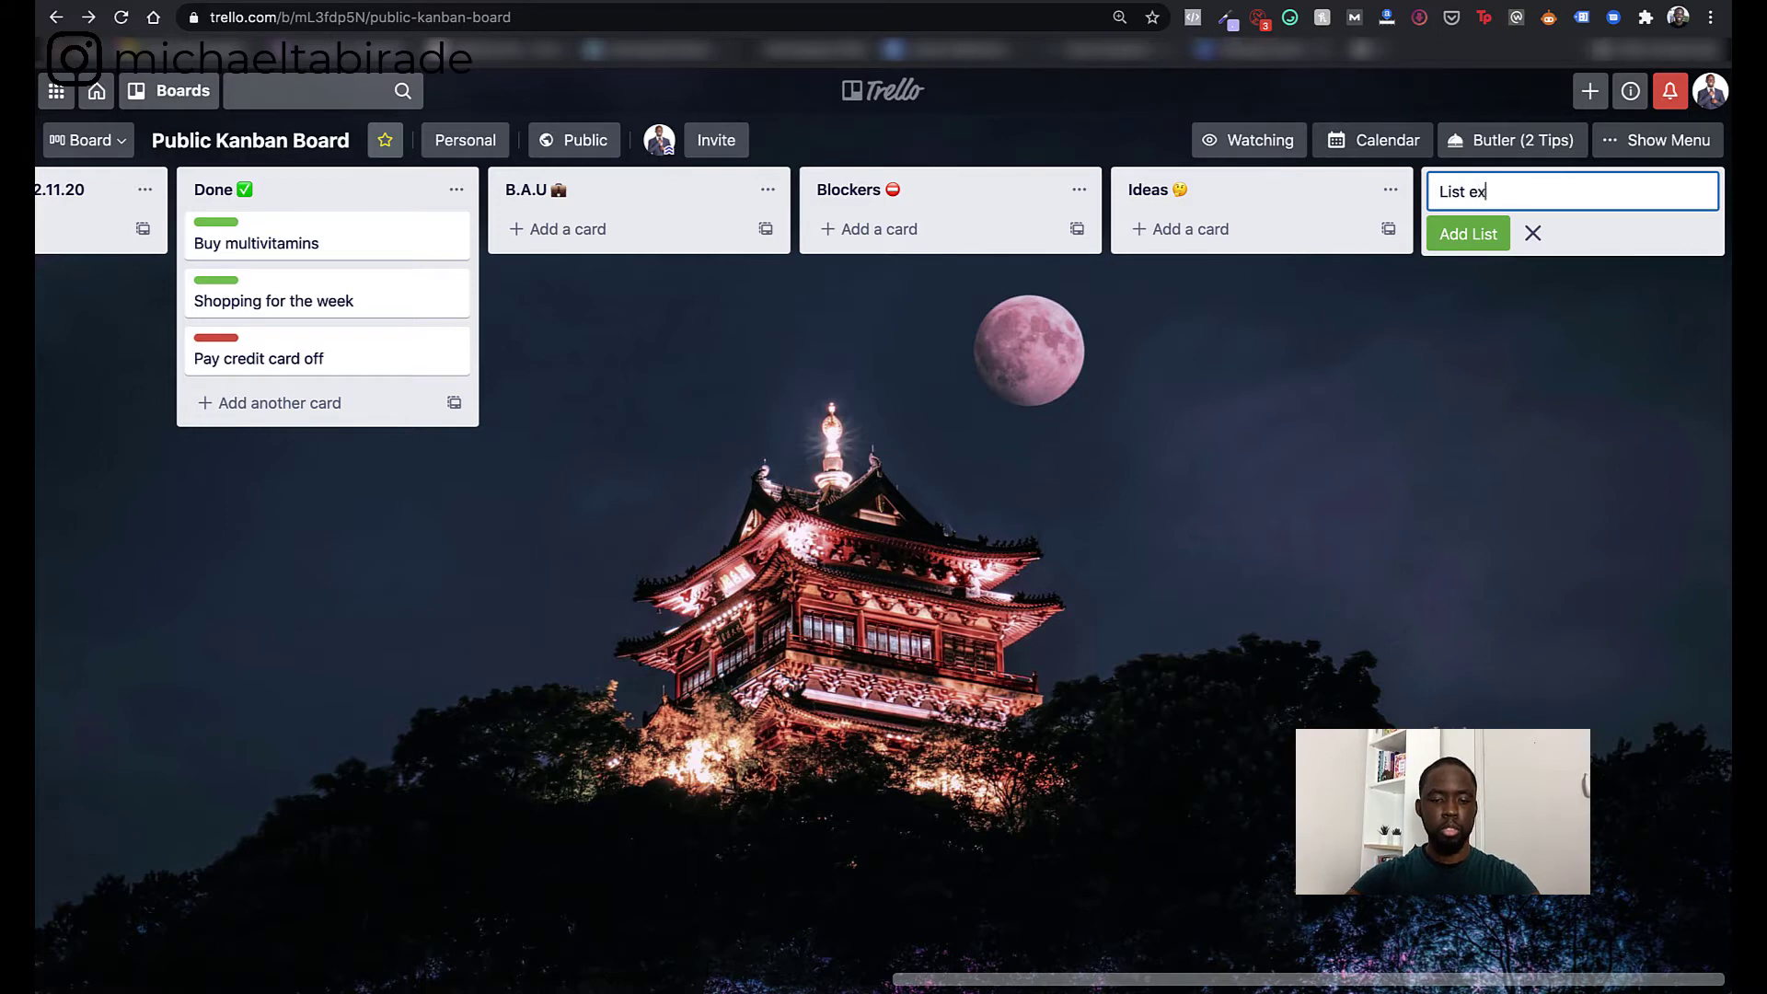
pyautogui.click(1460, 236)
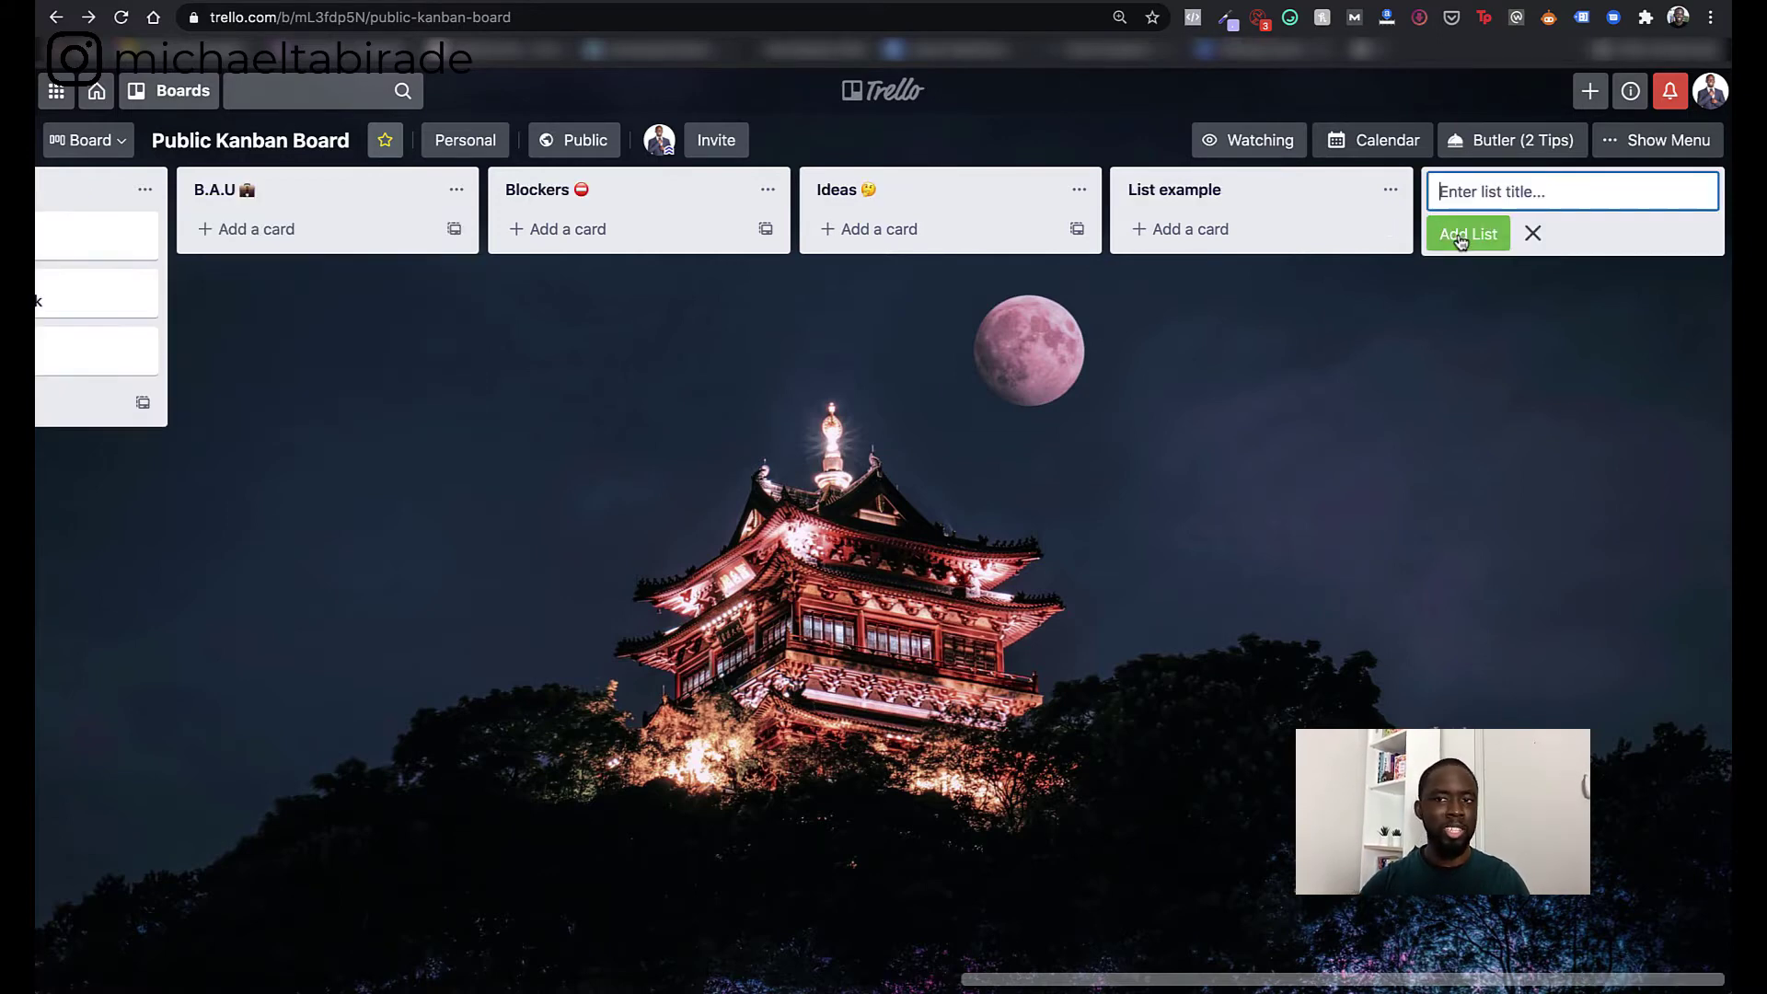
# - Add a 'Test' card to List example and open its details
pyautogui.click(1201, 230)
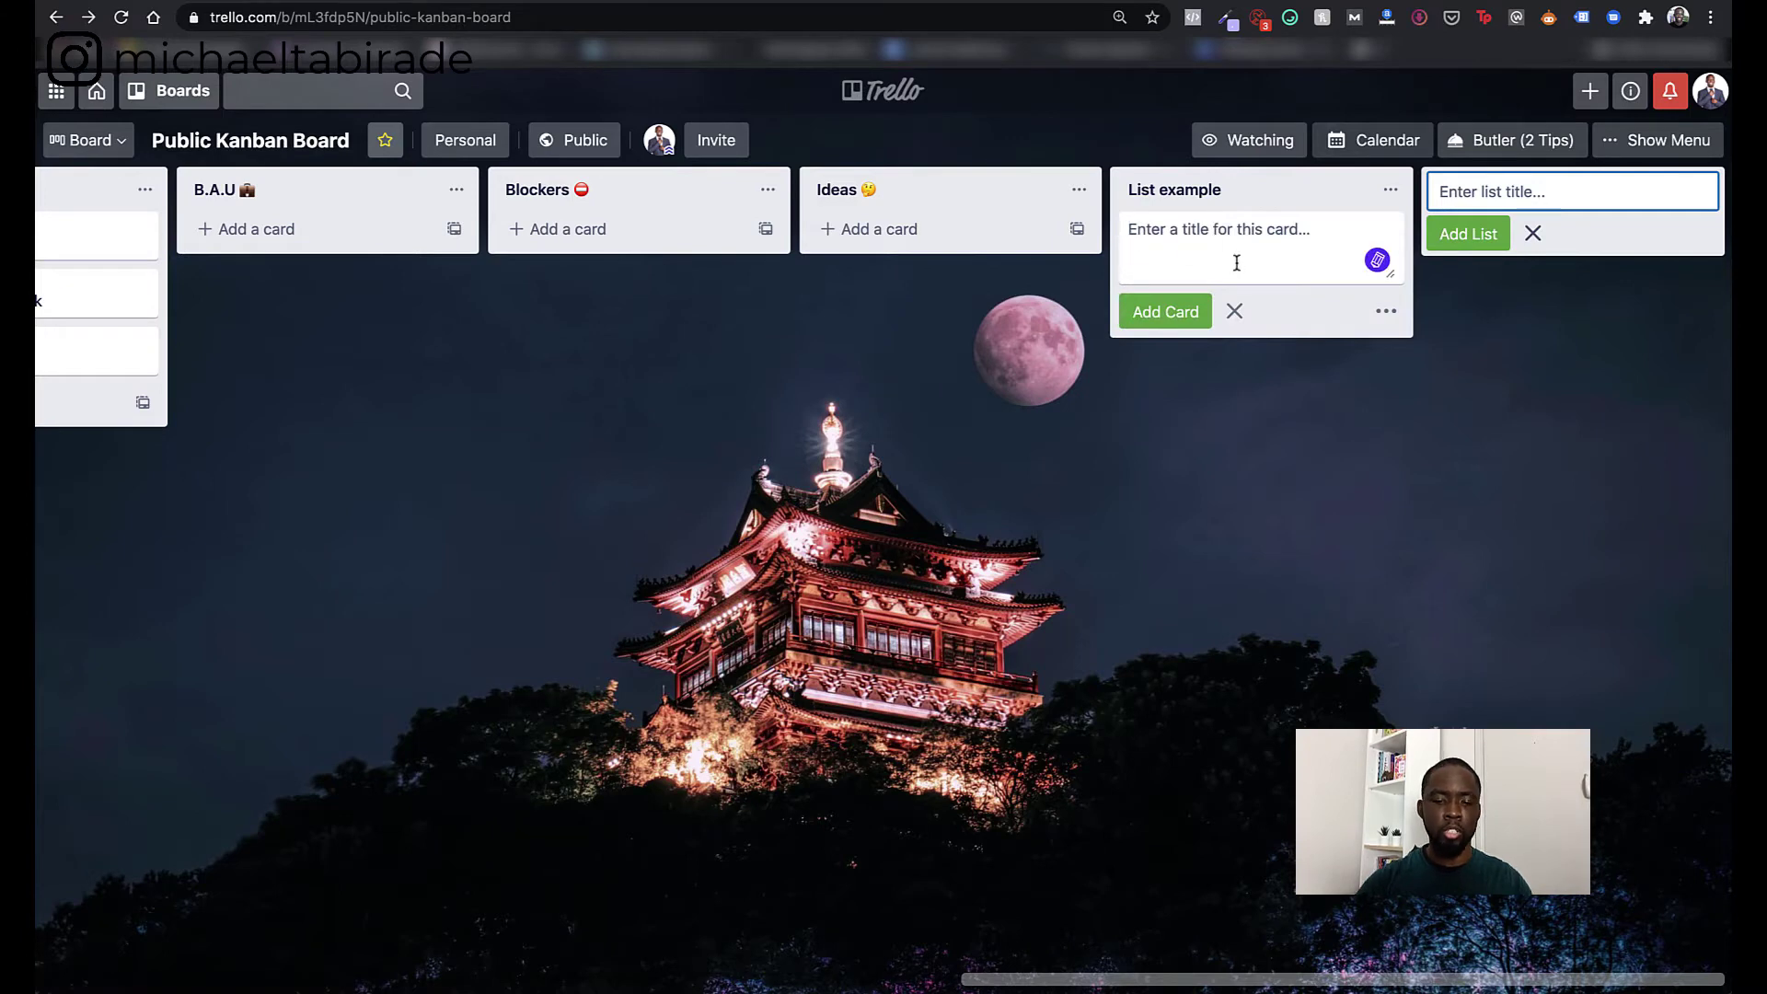
pyautogui.write('Test')
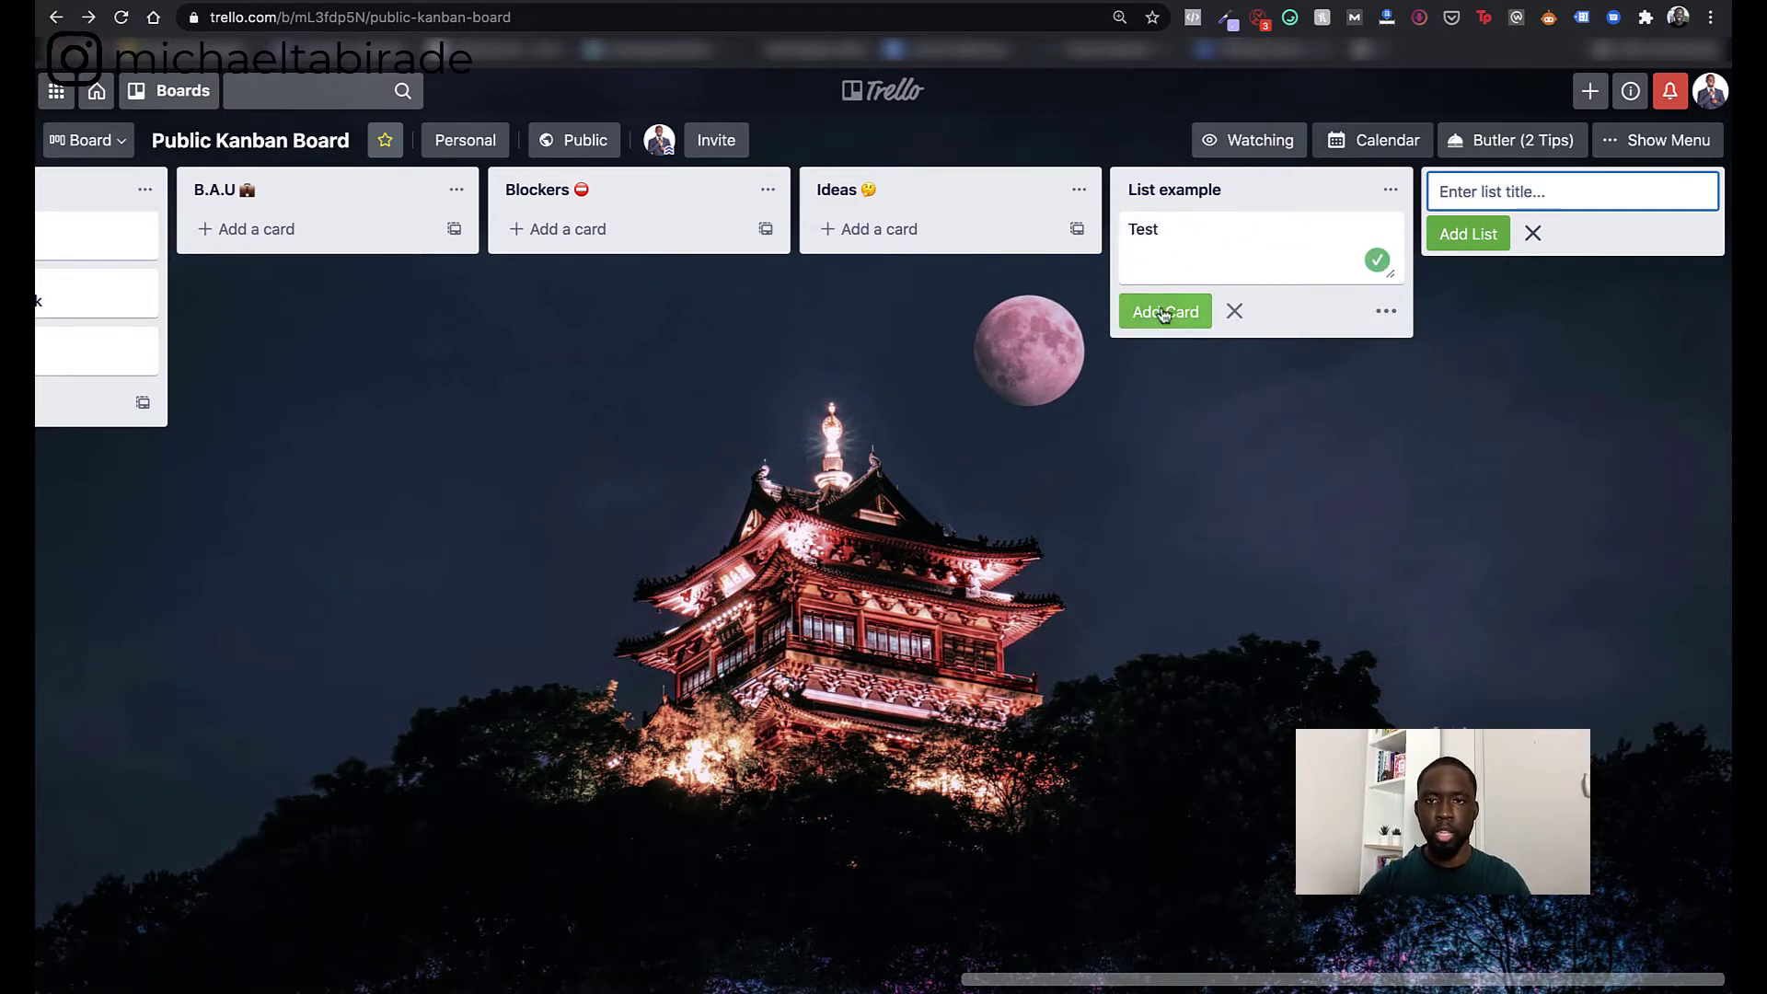
pyautogui.click(1161, 313)
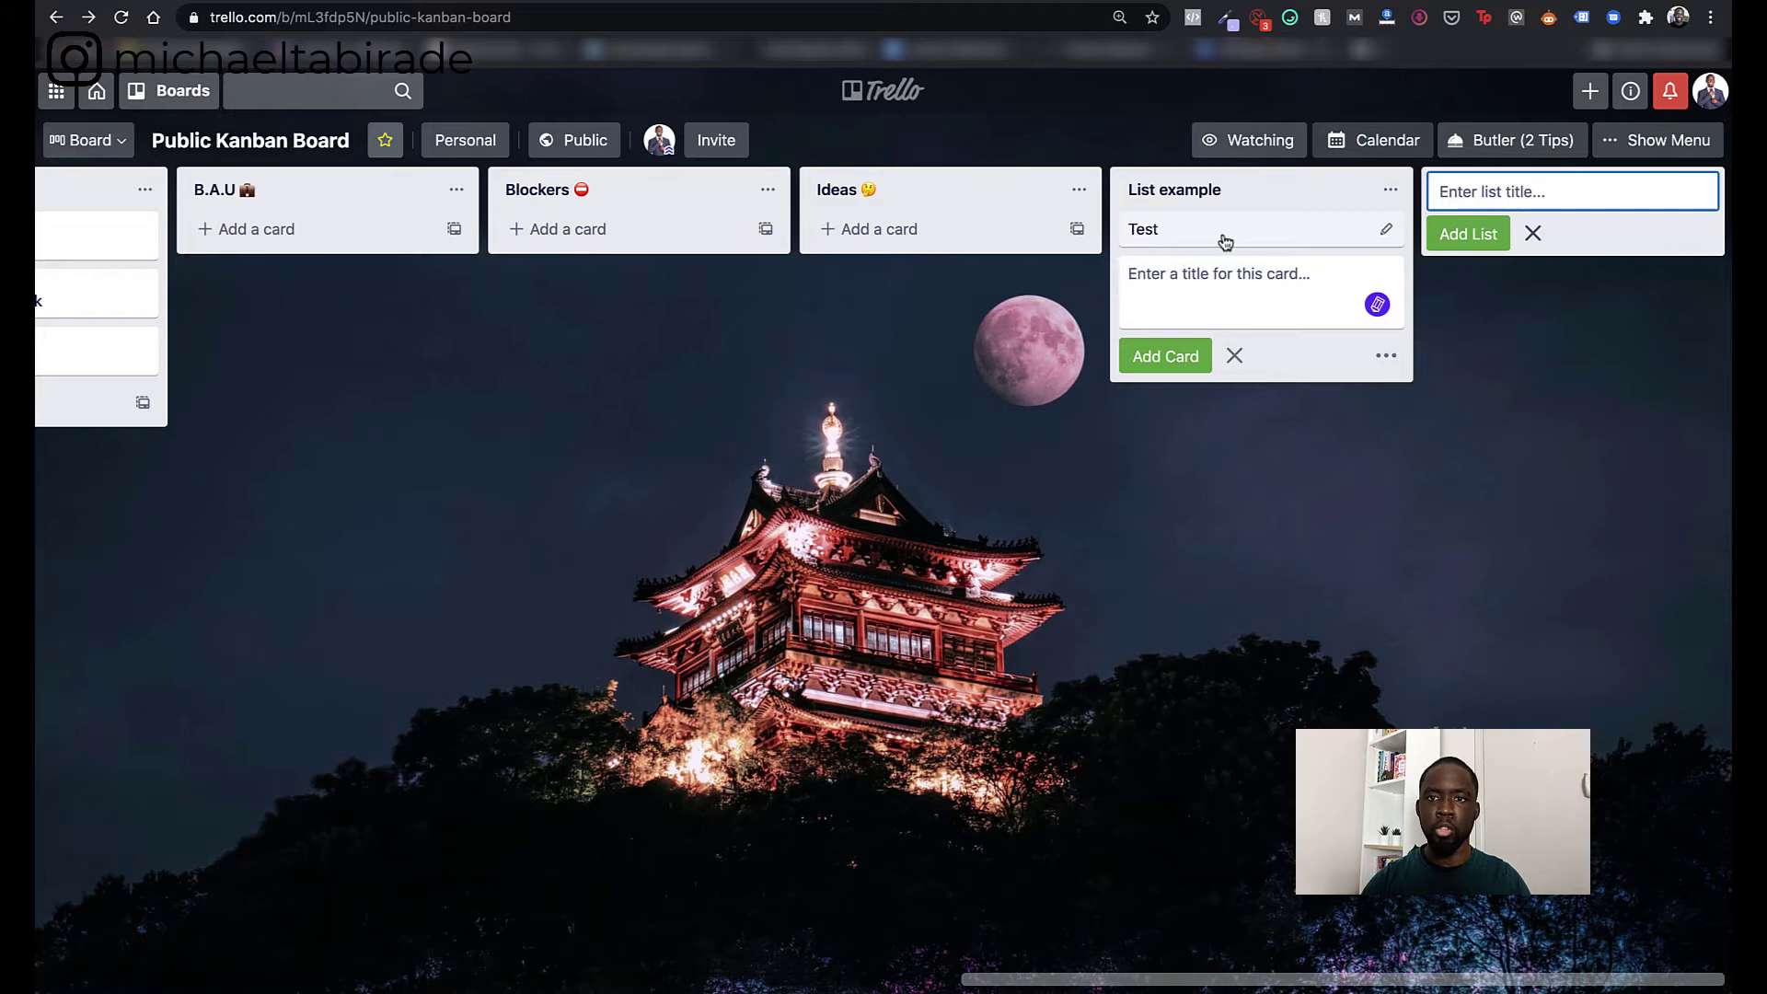
pyautogui.moveTo(1219, 239)
pyautogui.mouseDown()
pyautogui.moveTo(957, 248)
pyautogui.moveTo(1213, 238)
pyautogui.mouseUp()
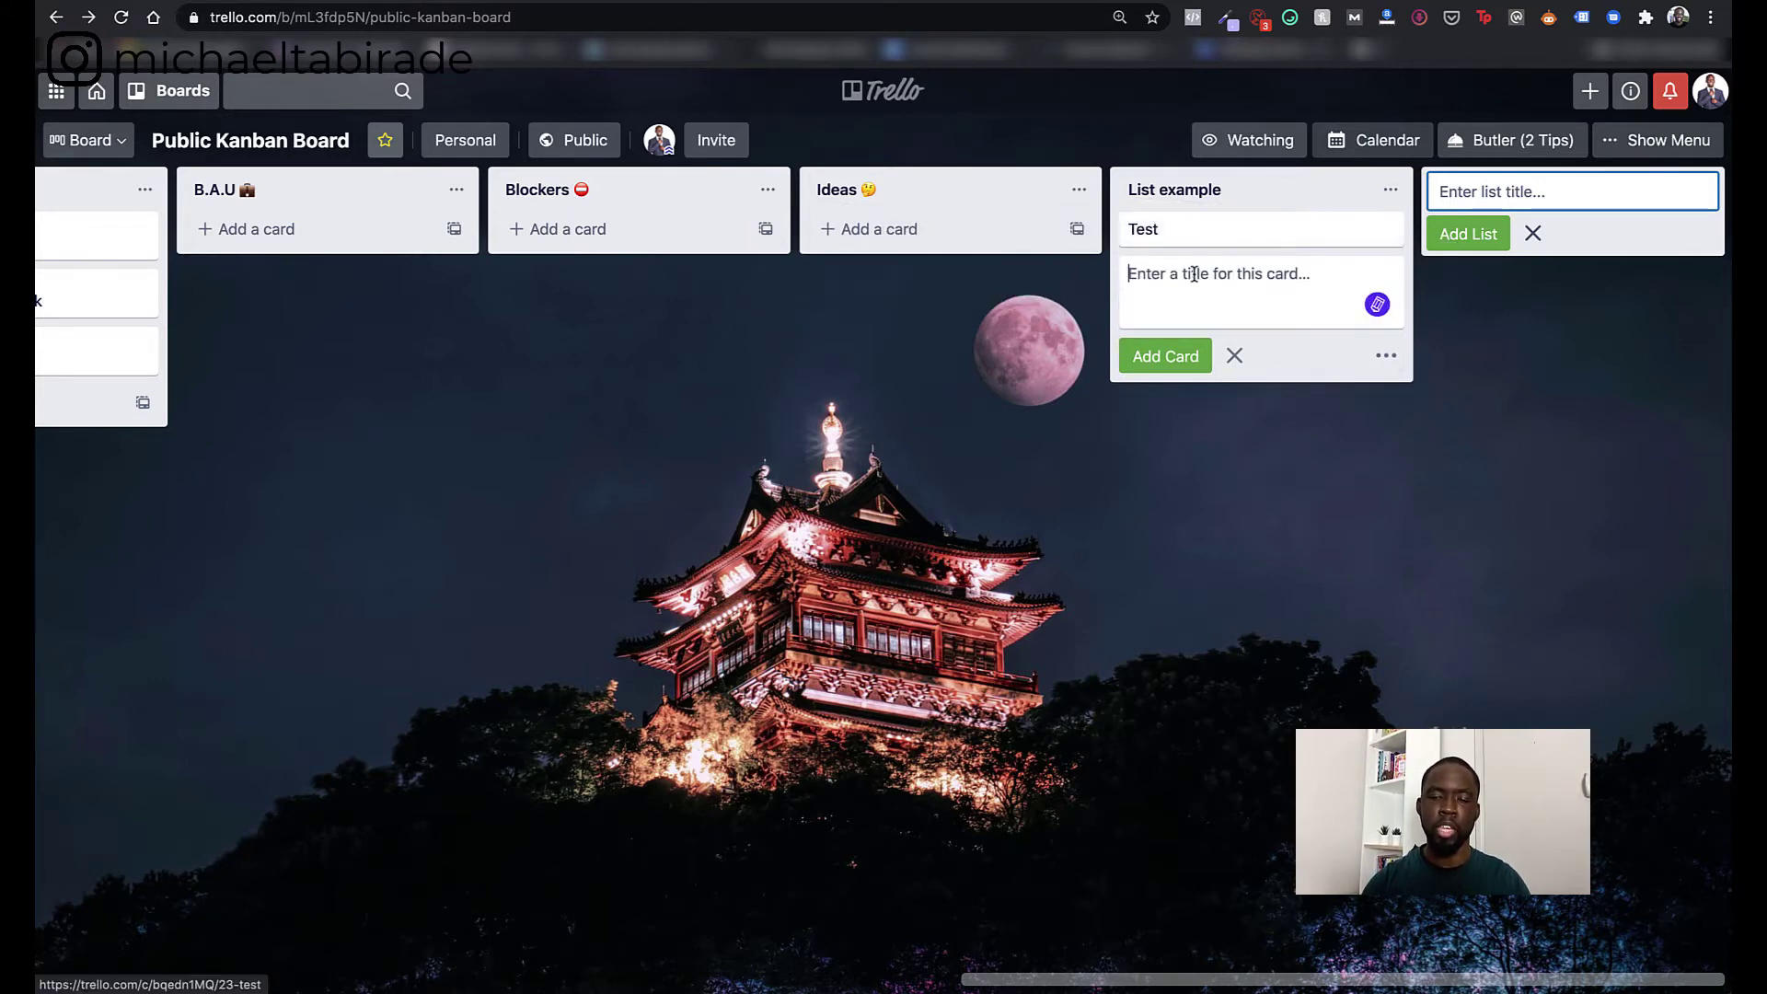
pyautogui.click(1187, 228)
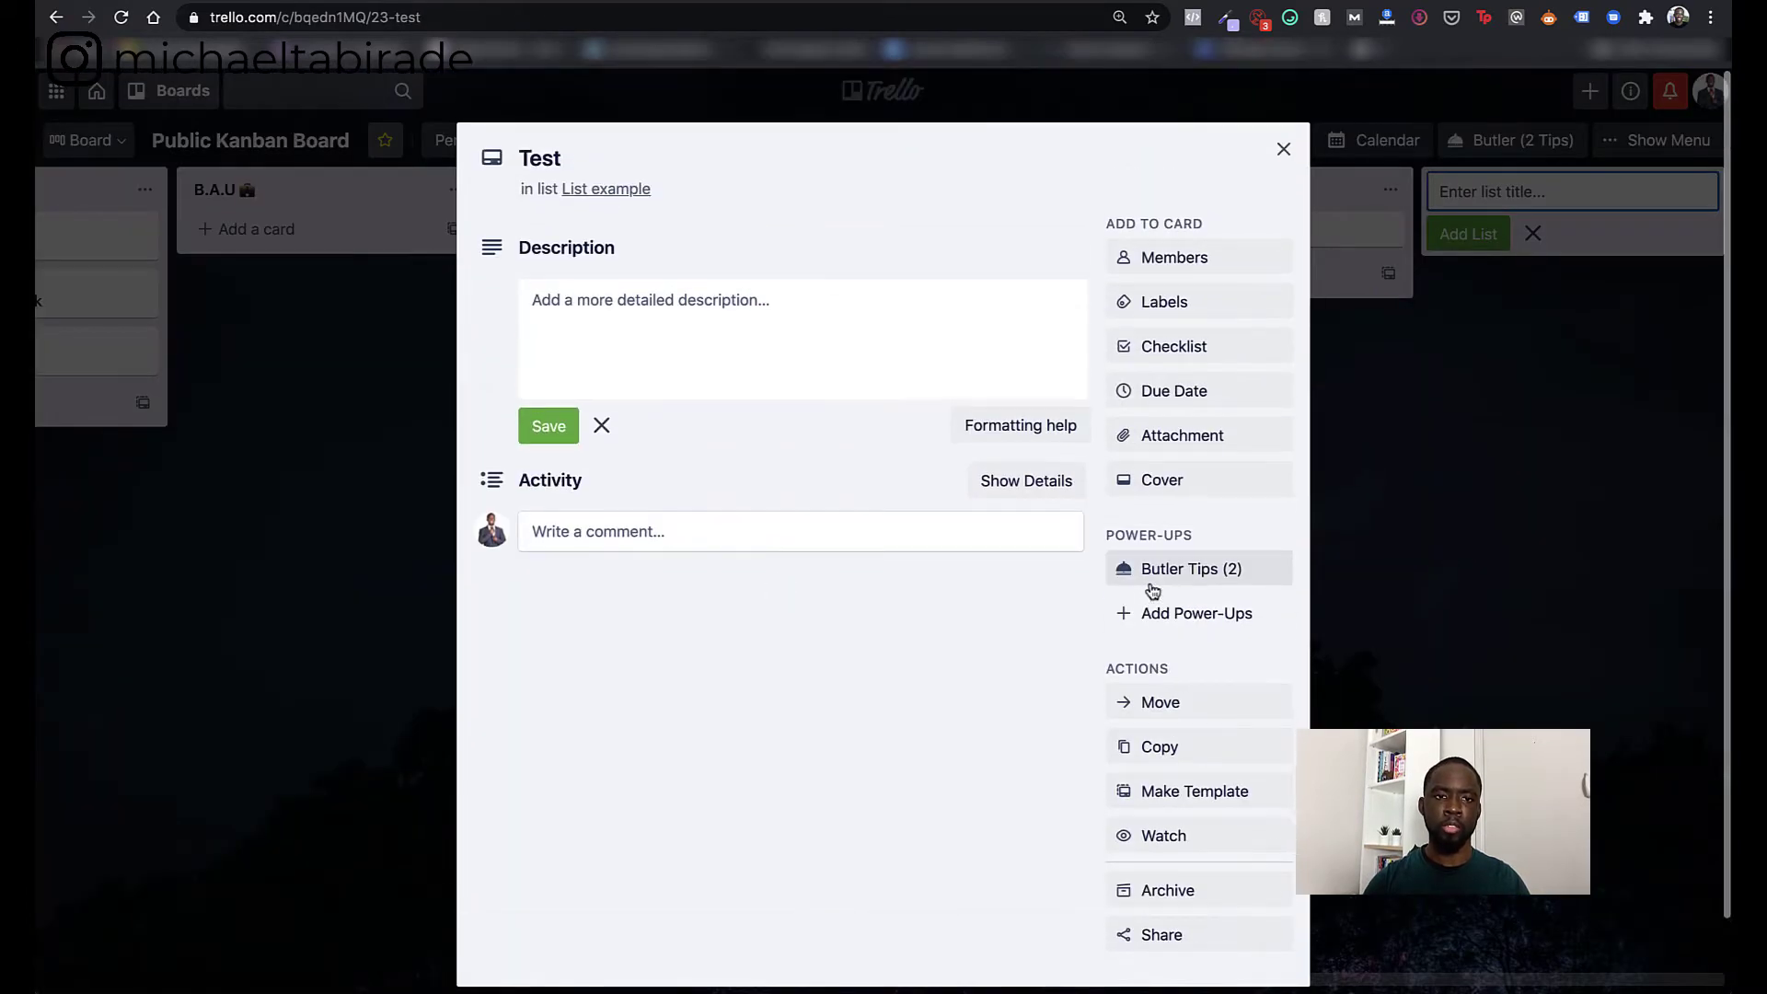
# - Close the Test card and review the board-copying instructions card
pyautogui.click(1284, 149)
pyautogui.hscroll(-10, 616, 542)
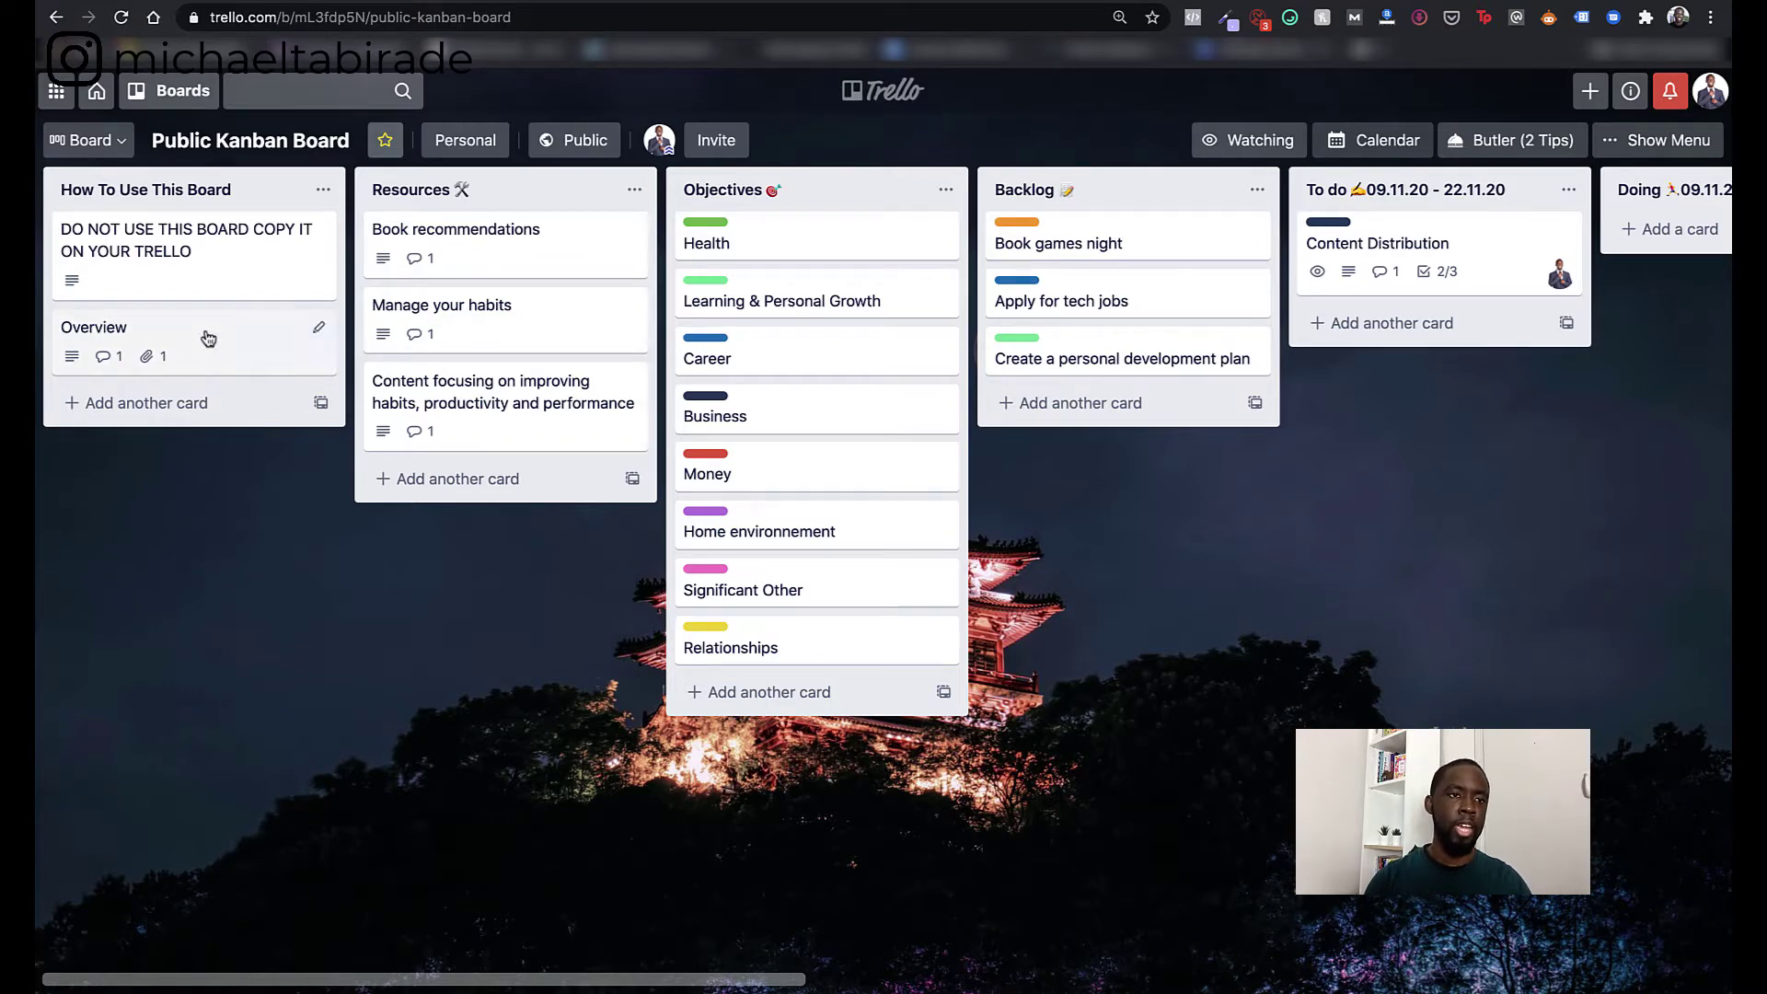
pyautogui.click(162, 258)
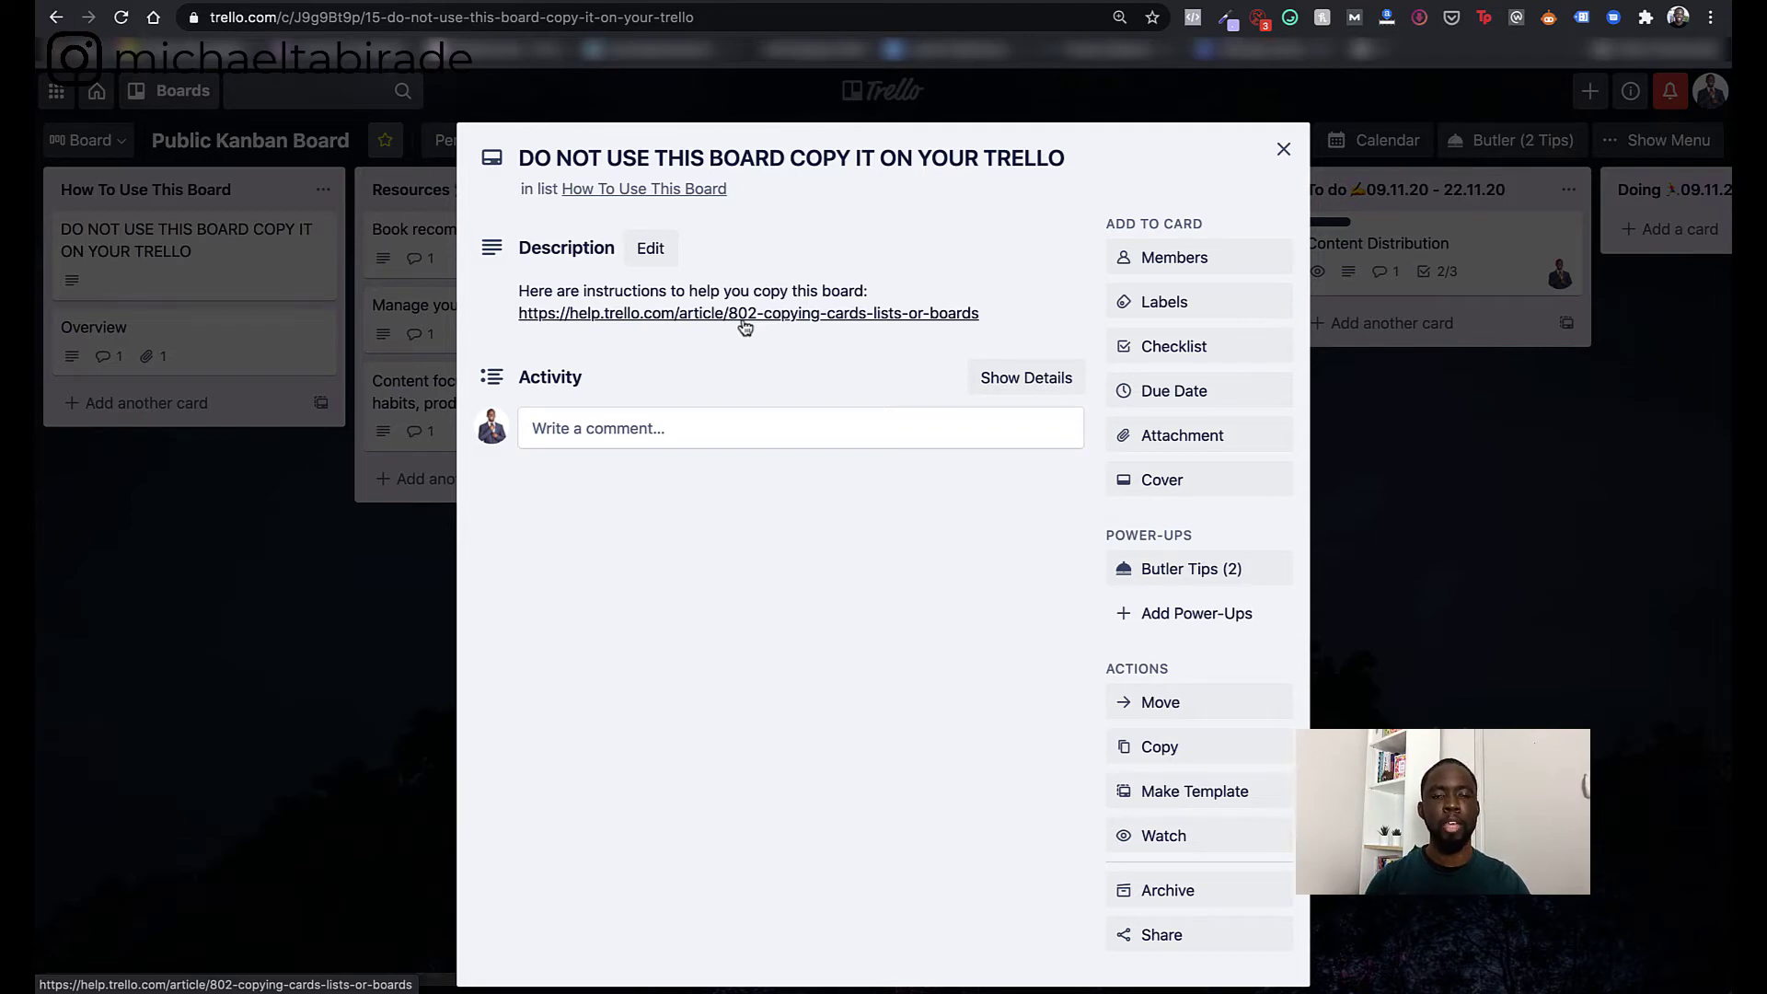
pyautogui.click(1283, 149)
# - Read through the Overview card, then open Book recommendations in the Resources list
pyautogui.click(204, 333)
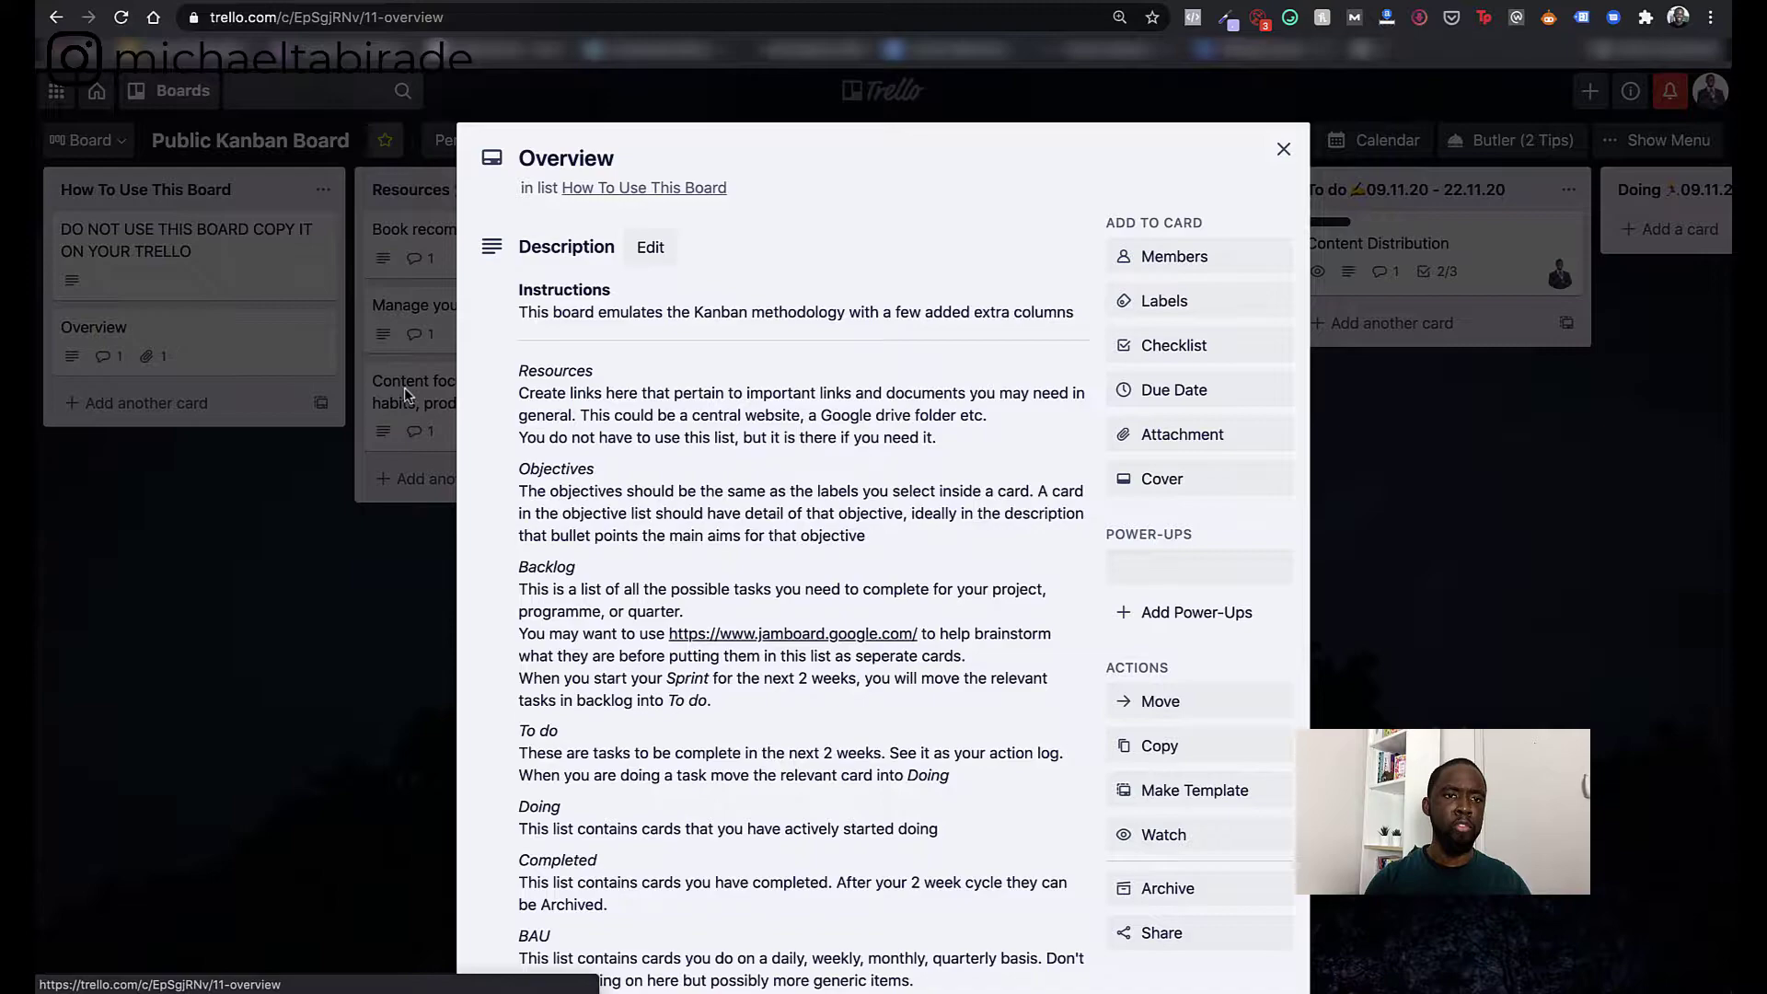
pyautogui.scroll(-4, 719, 570)
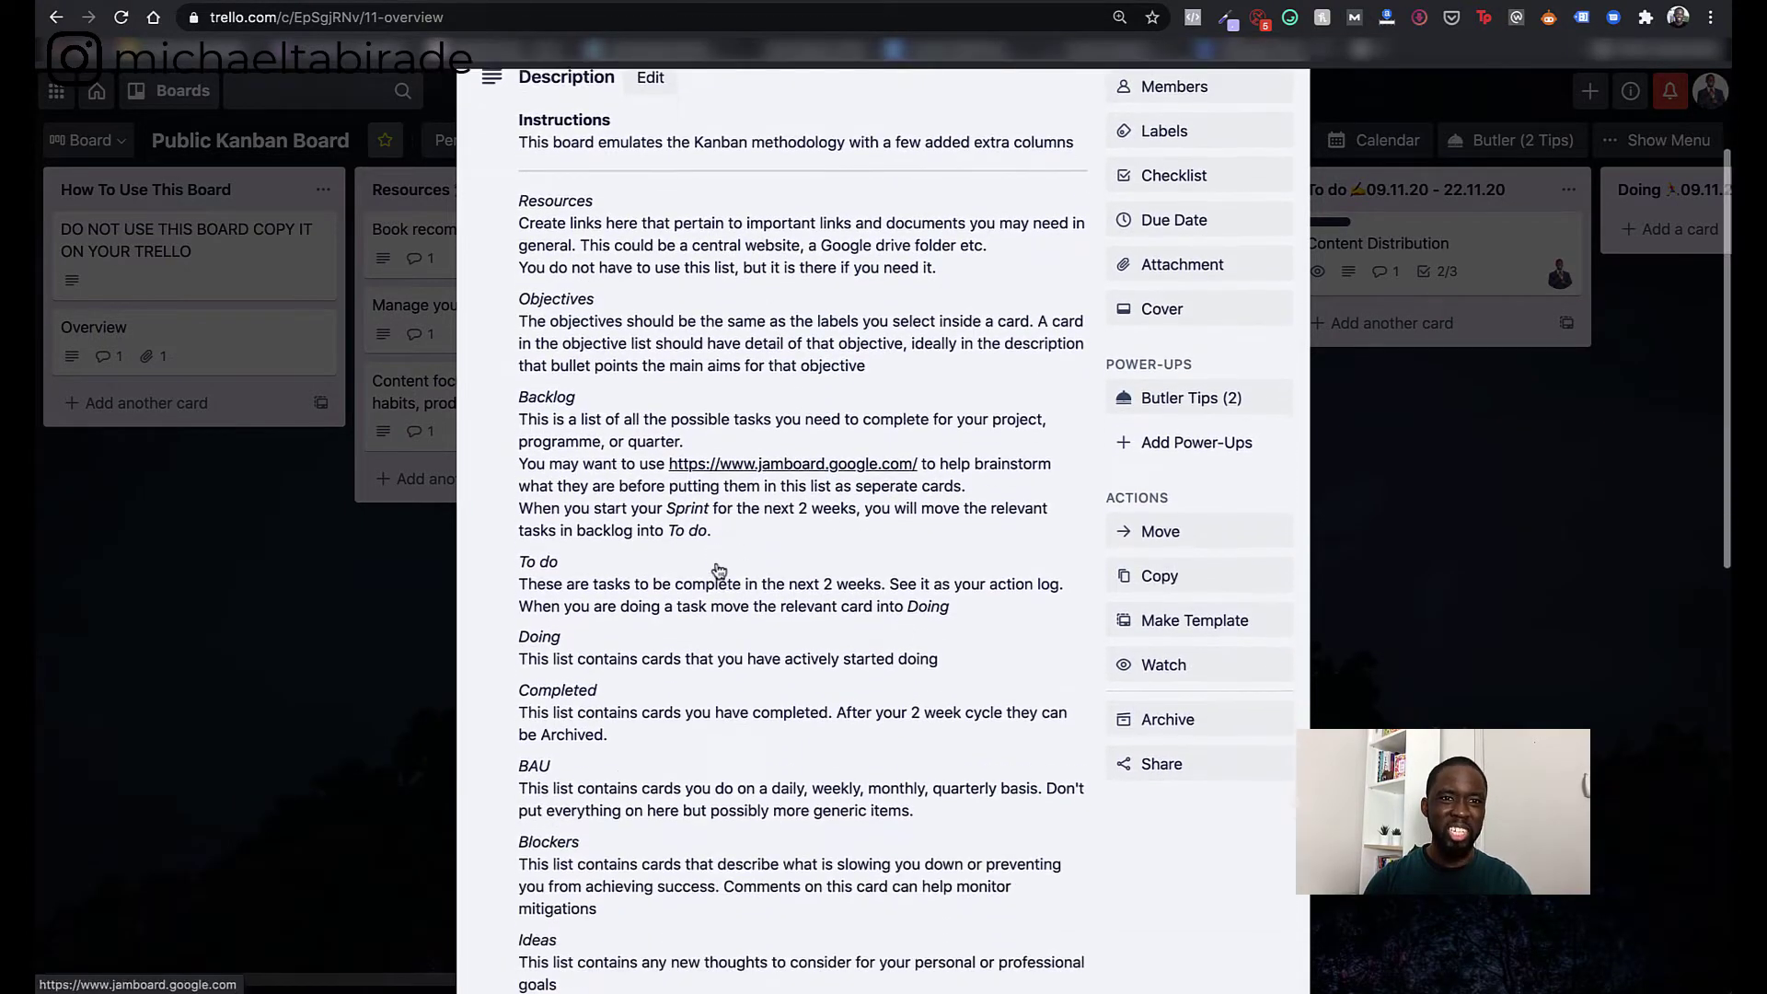
pyautogui.scroll(-3, 719, 570)
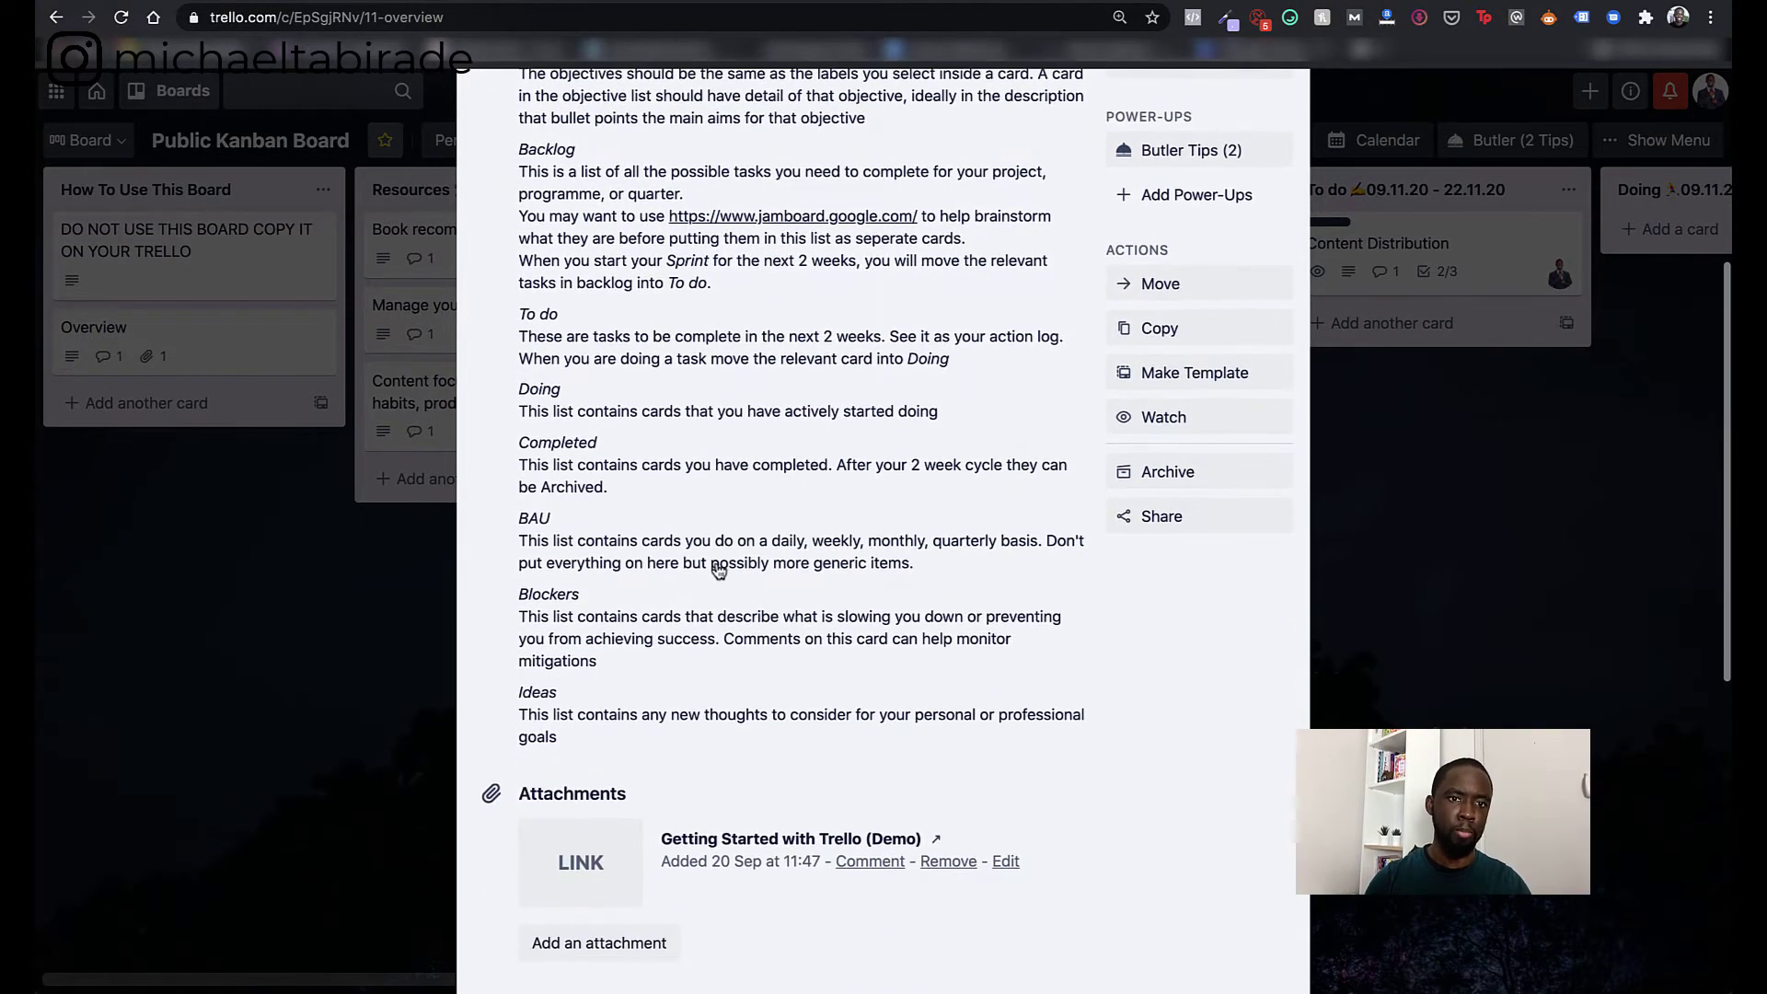
pyautogui.scroll(3, 719, 570)
pyautogui.scroll(2, 719, 570)
pyautogui.scroll(-10, 719, 570)
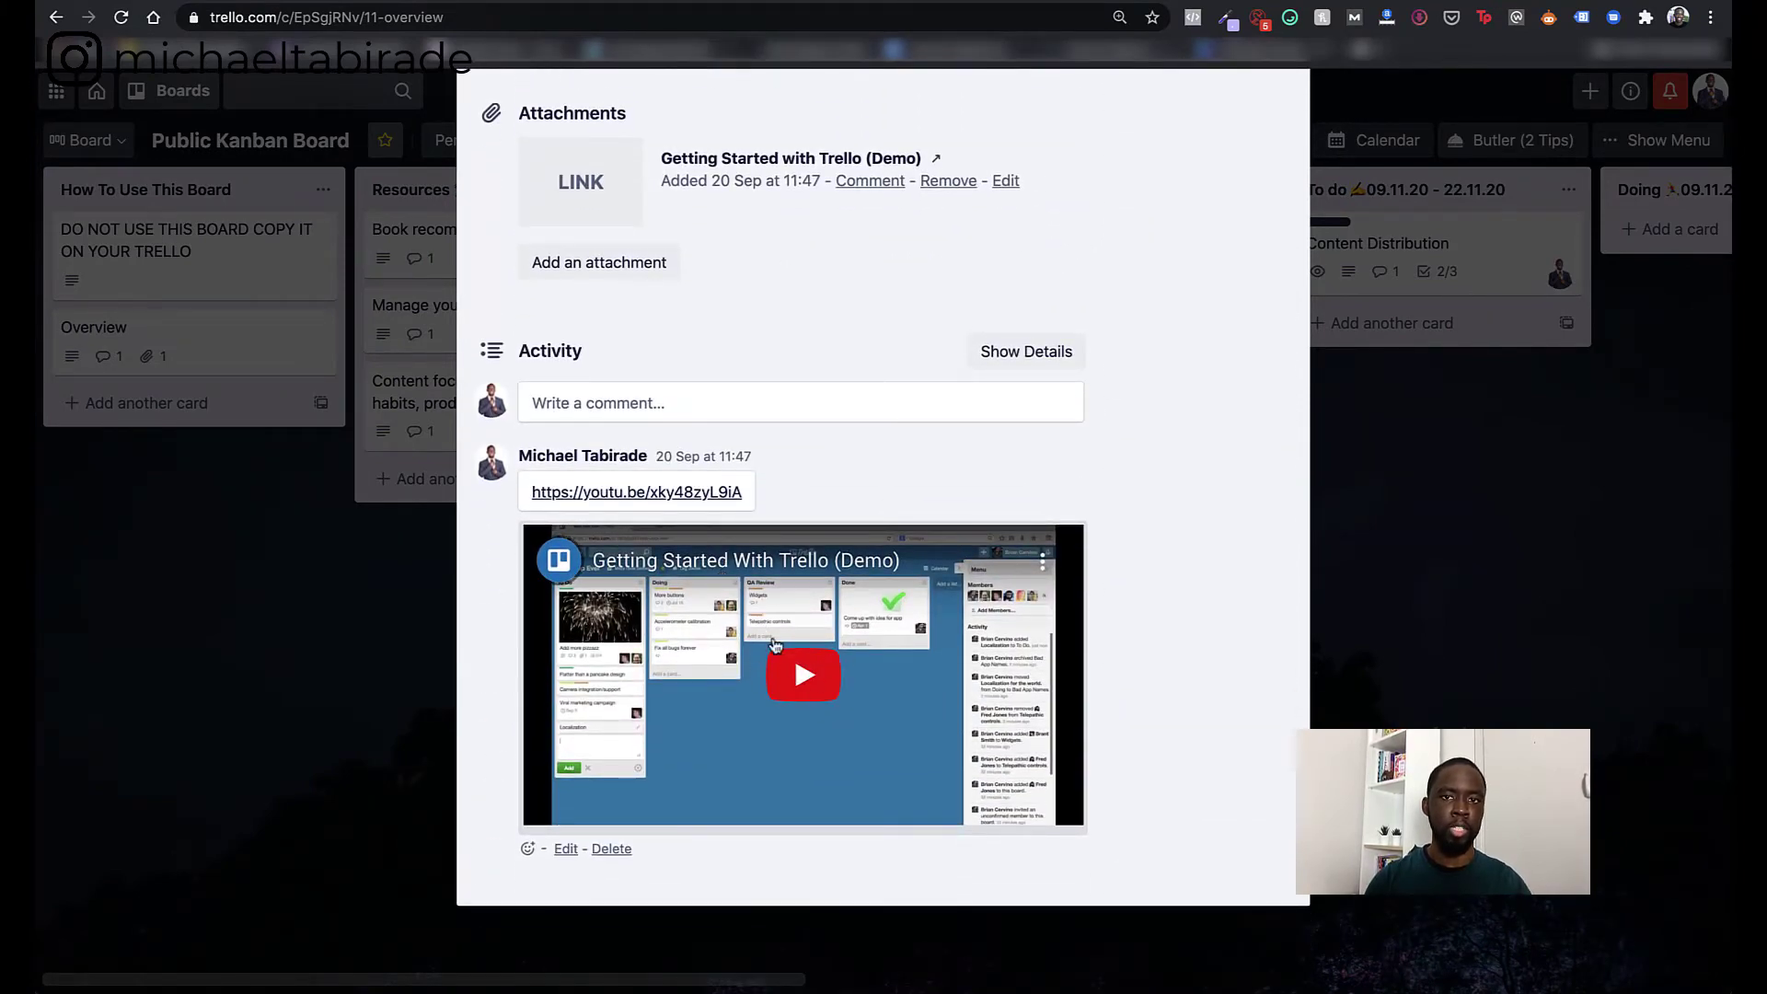
pyautogui.scroll(10, 746, 615)
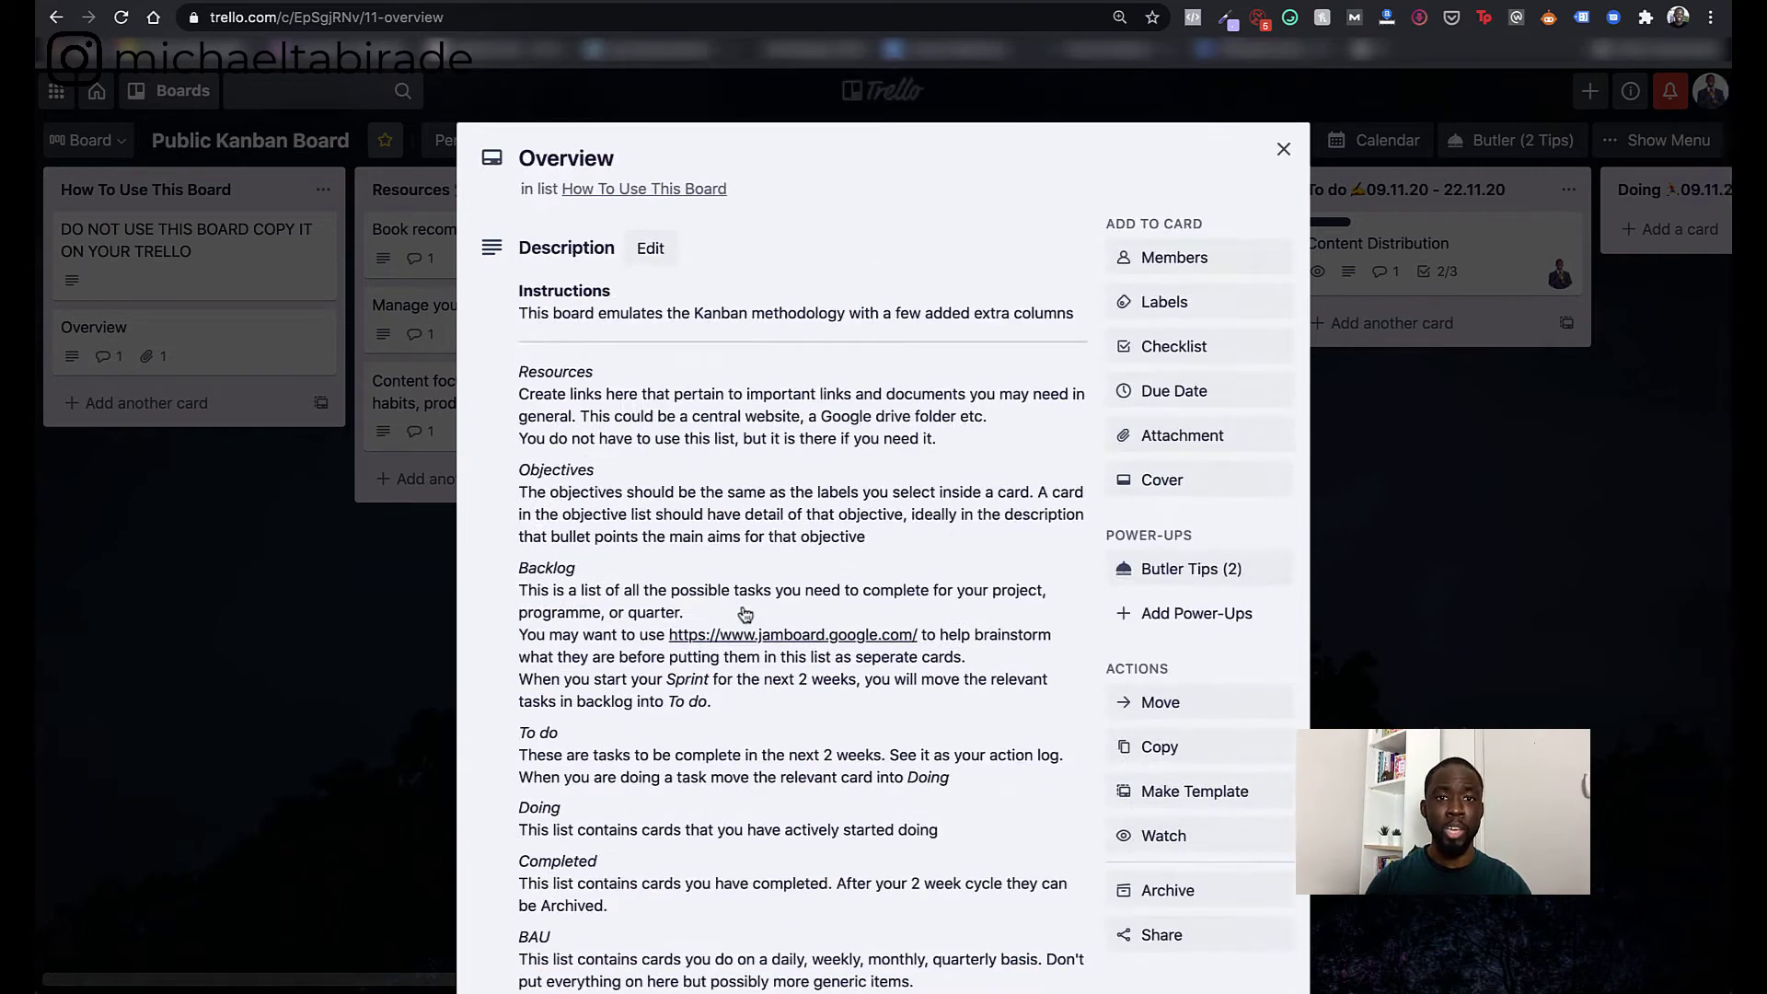
pyautogui.click(1283, 149)
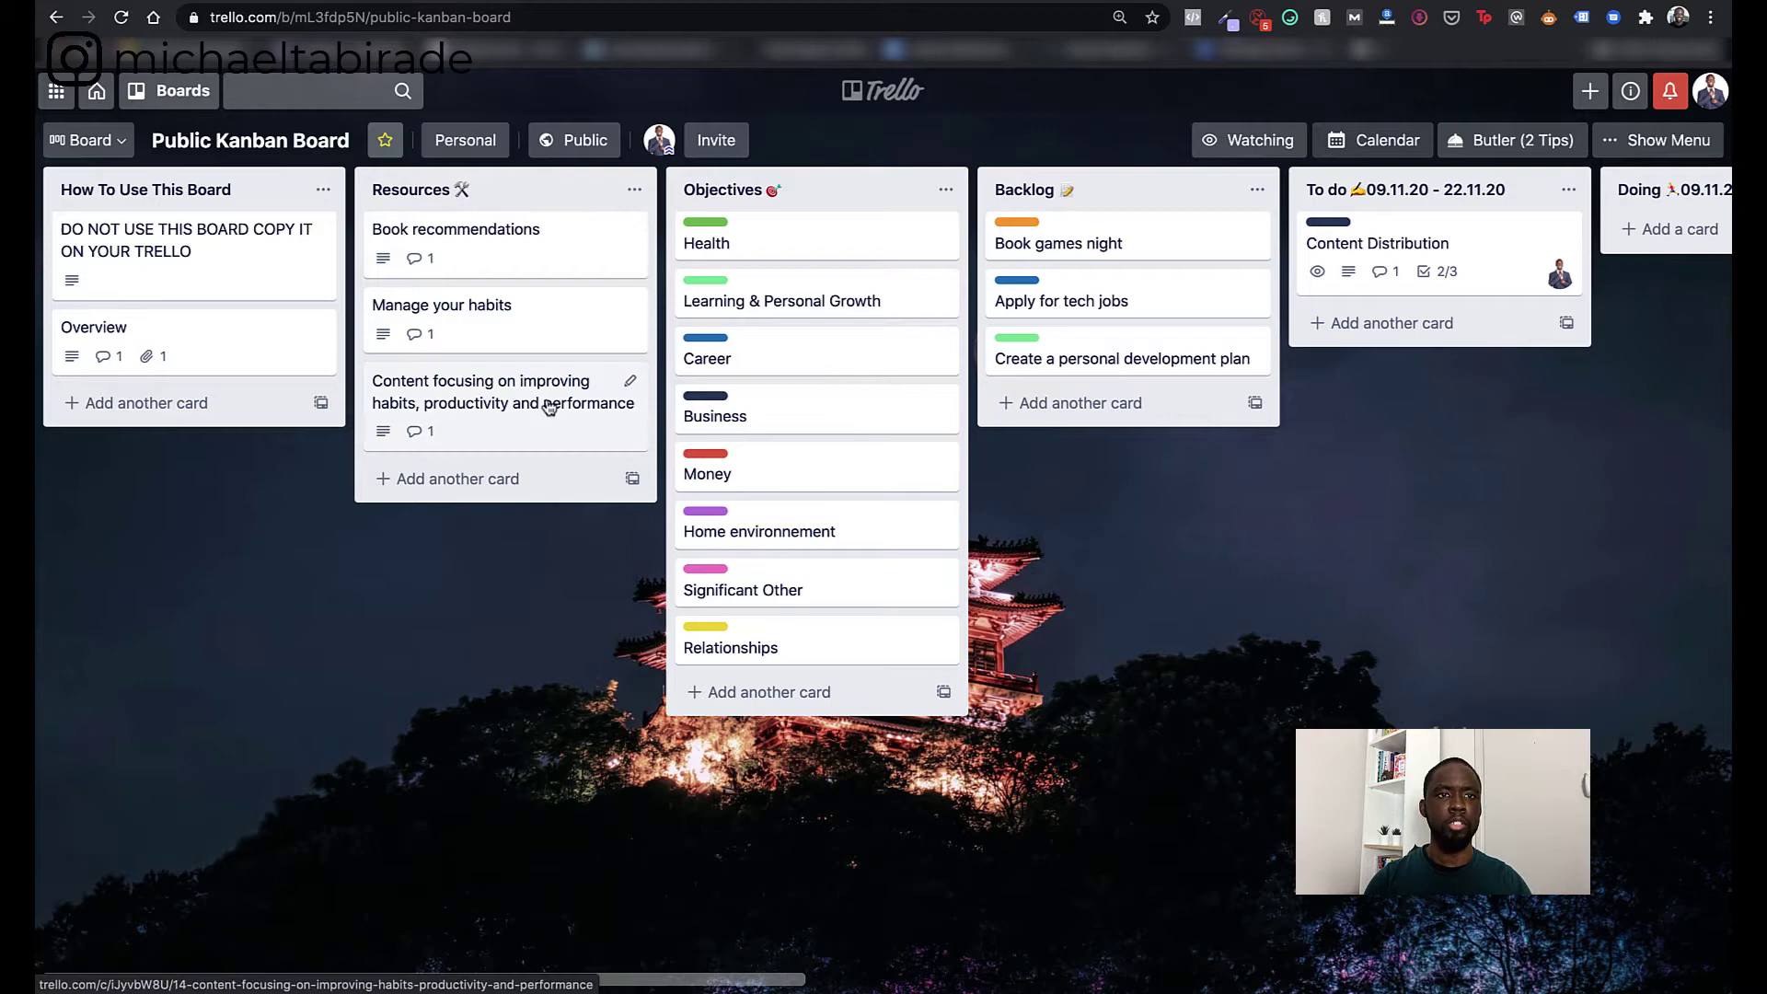
pyautogui.click(506, 254)
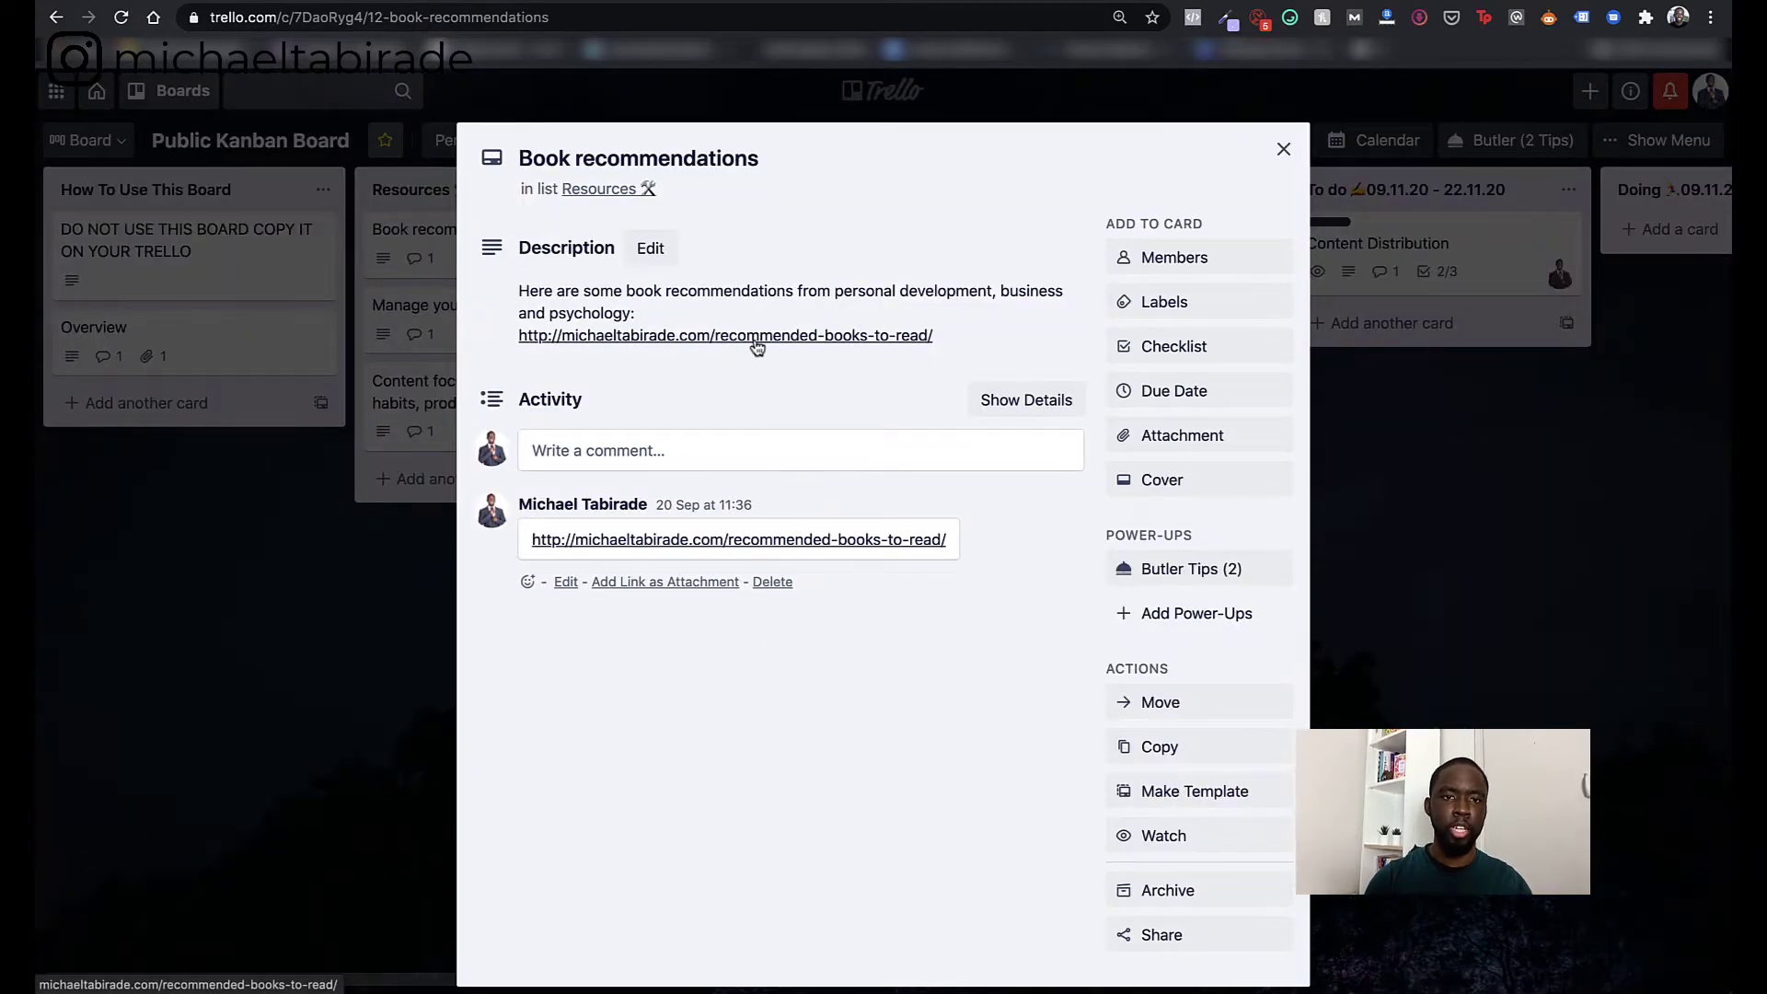
# - Browse the Recommended Books to Read page from the card's link, then close that tab
pyautogui.click(810, 339)
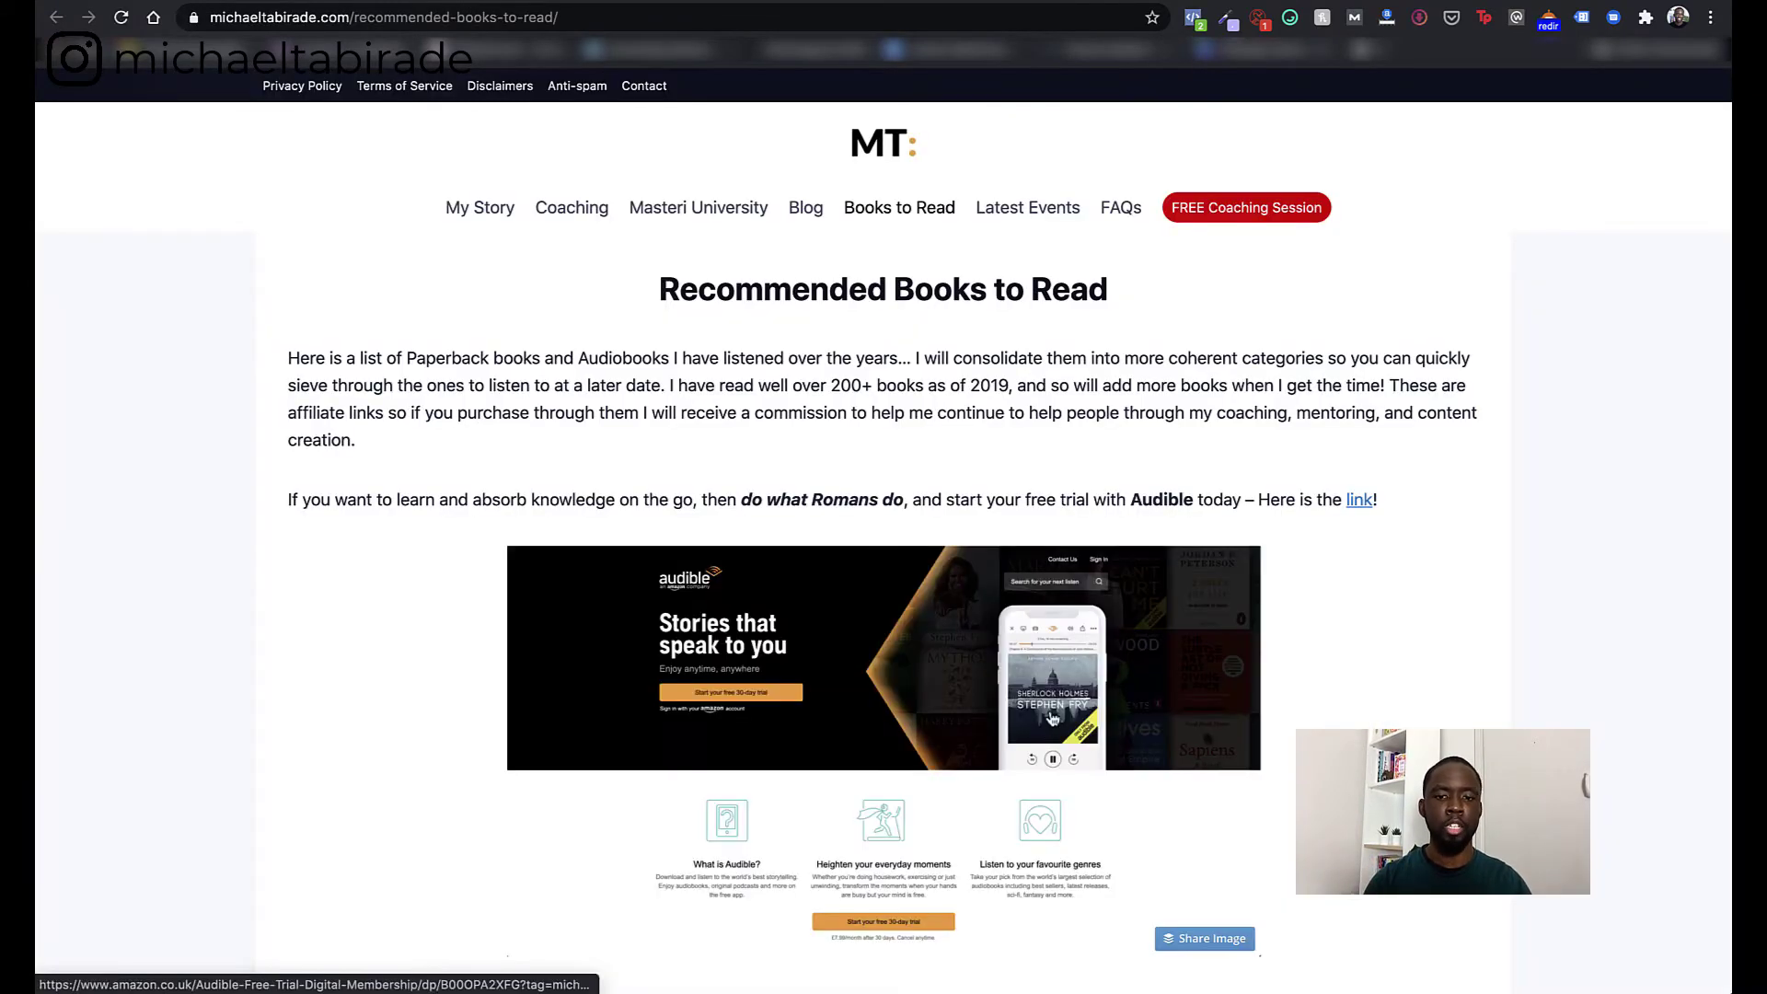
pyautogui.scroll(-15, 1052, 717)
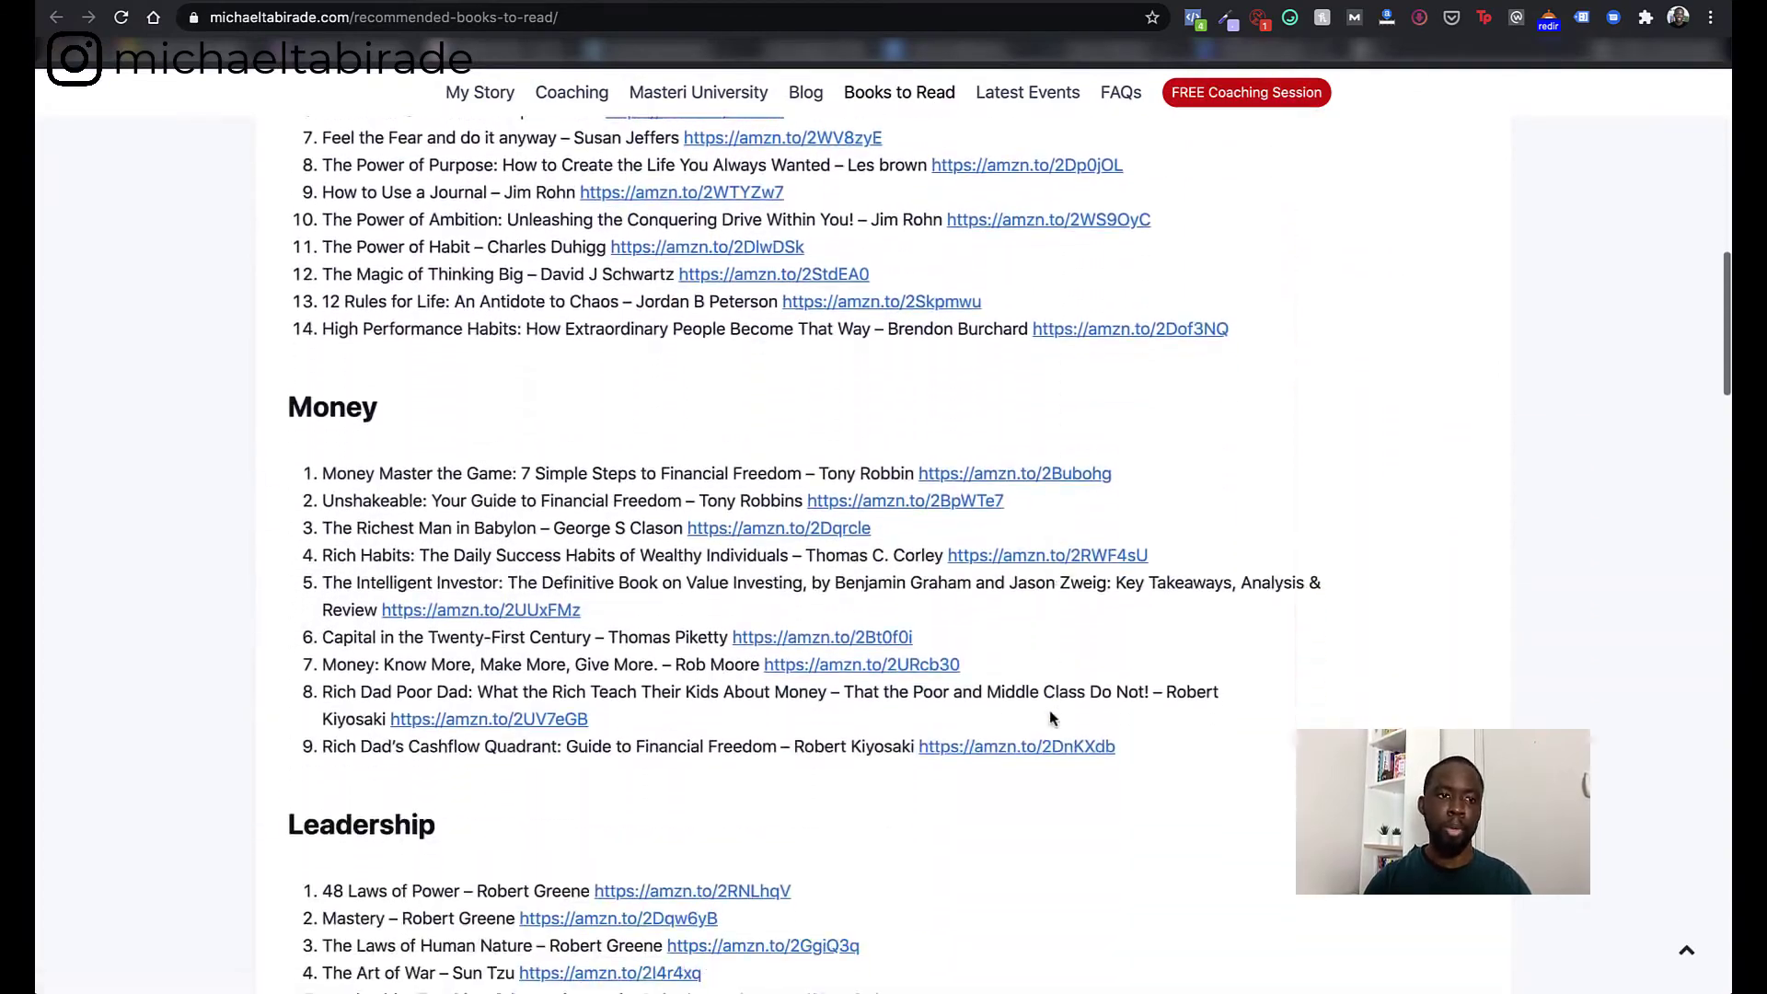
pyautogui.scroll(-15, 1052, 717)
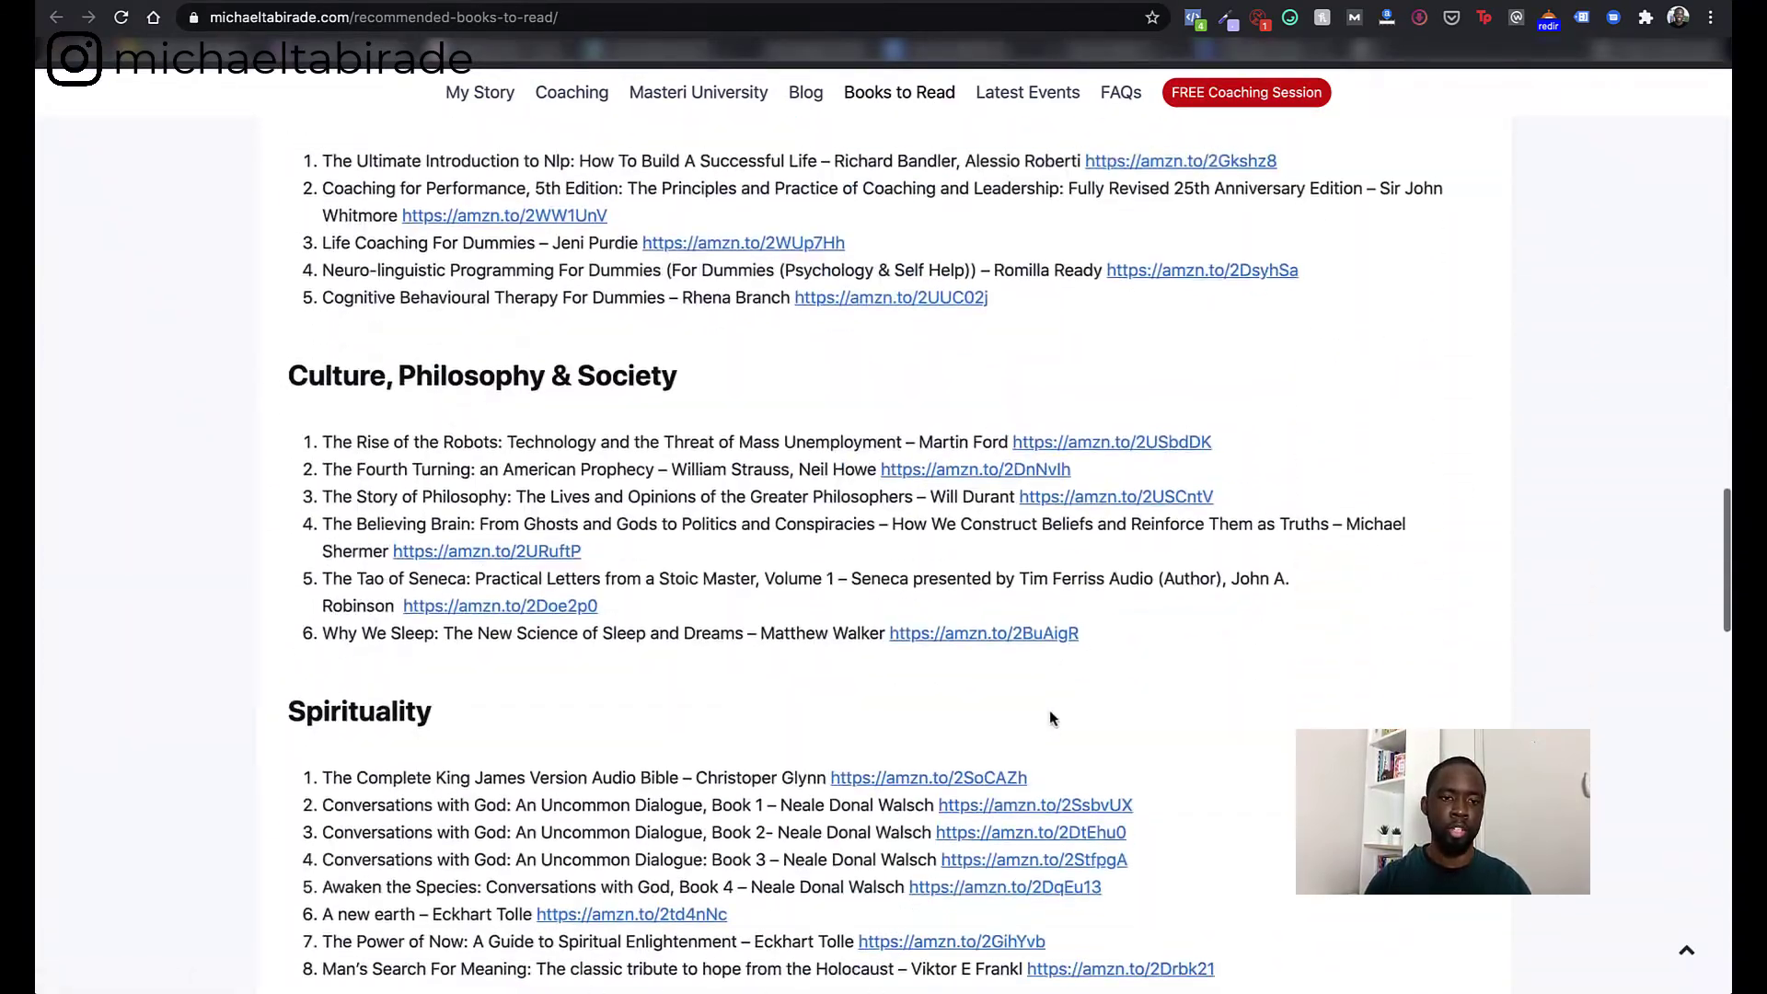
pyautogui.scroll(20, 1049, 718)
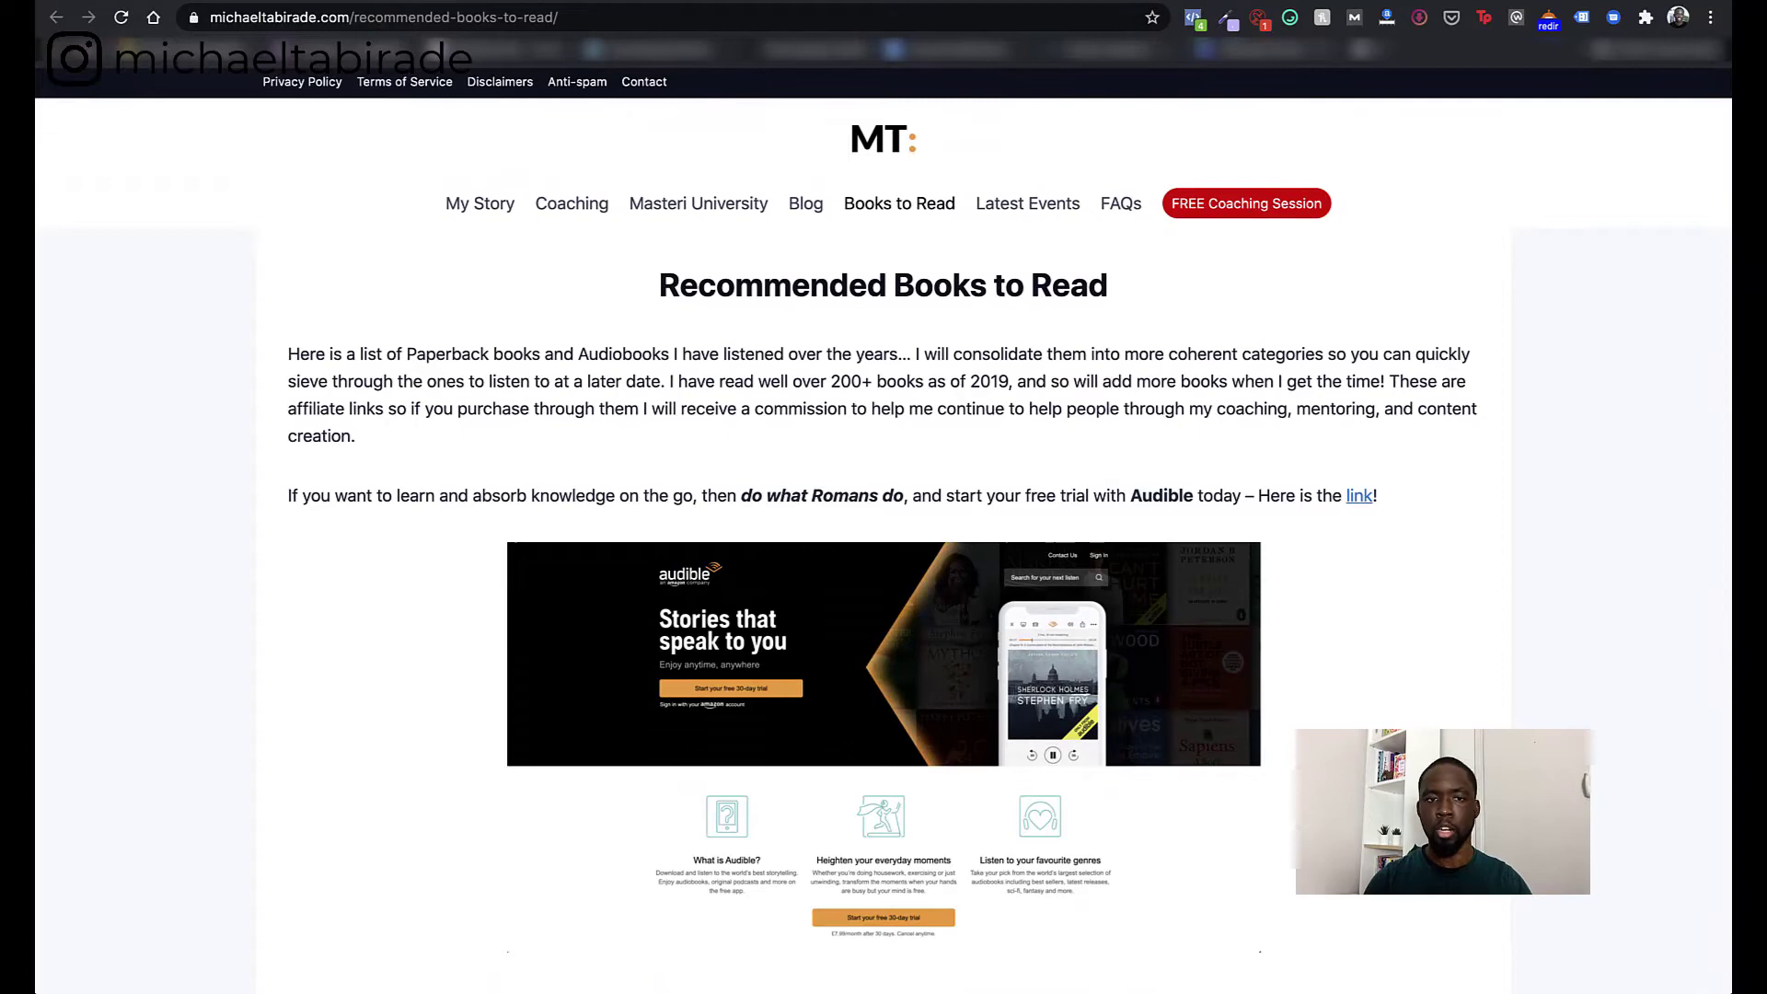
pyautogui.hotkey('ctrl', 'w')
# - Close Book recommendations, then view and close the Manage your habits and habits-productivity cards
pyautogui.click(1276, 156)
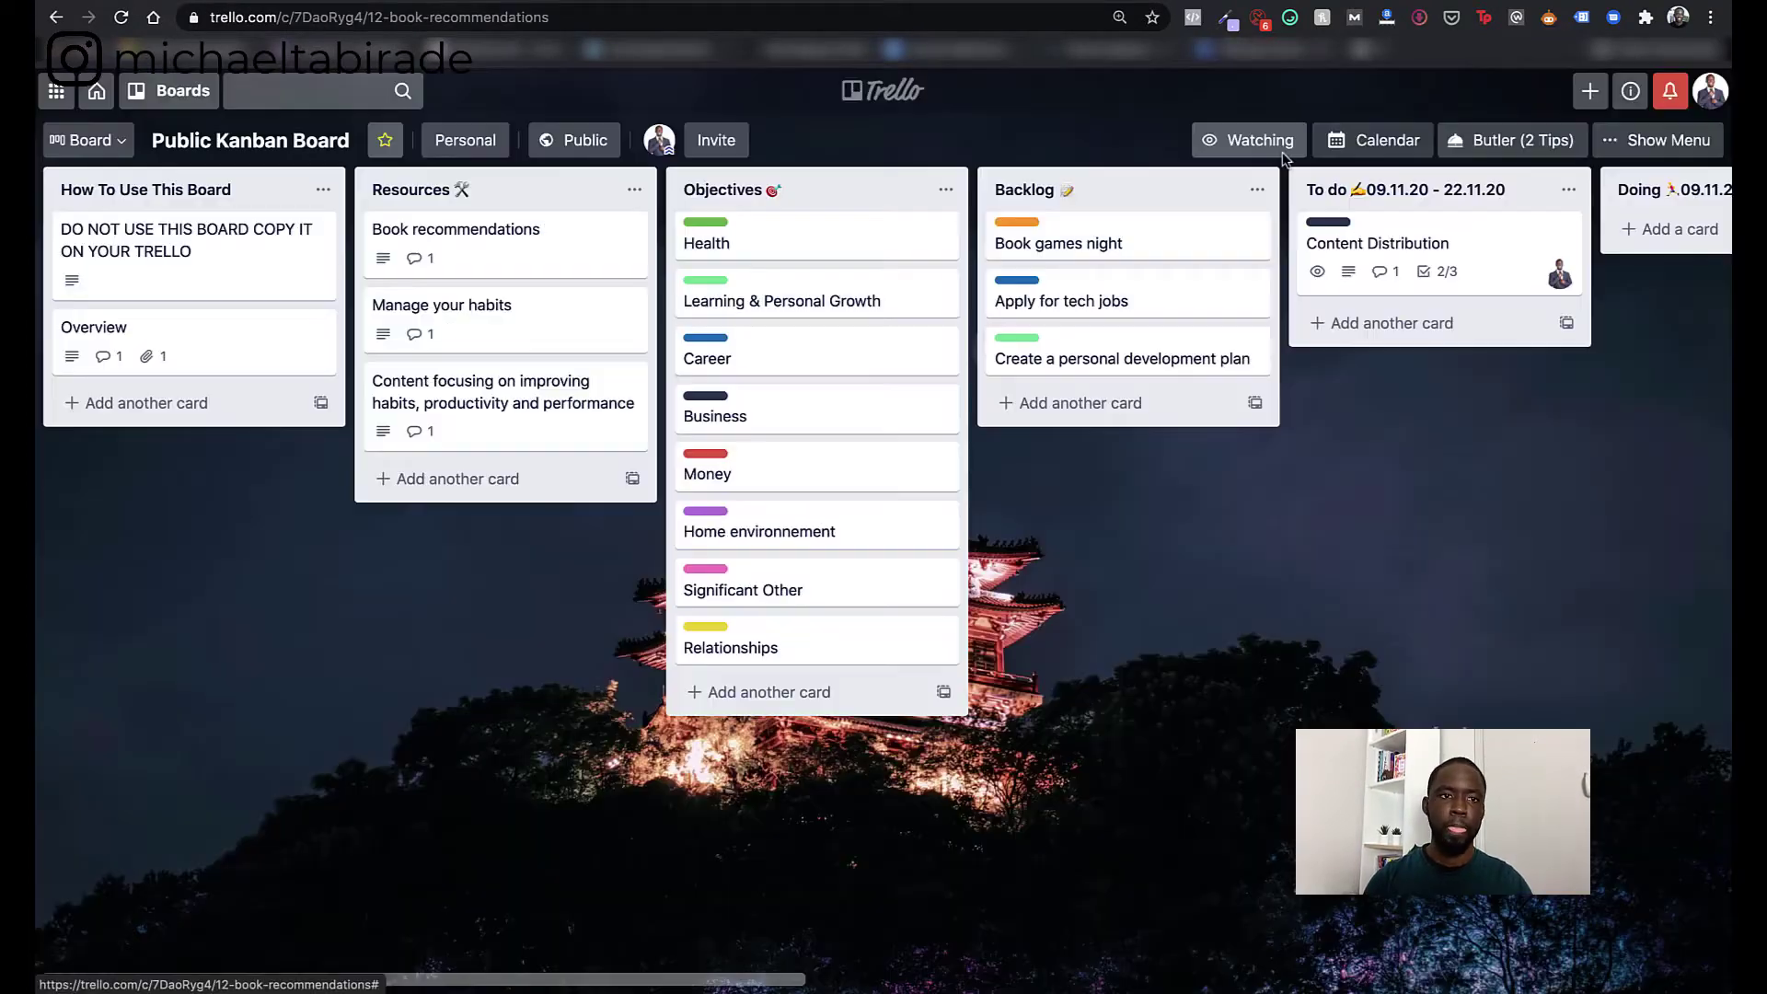
pyautogui.click(454, 319)
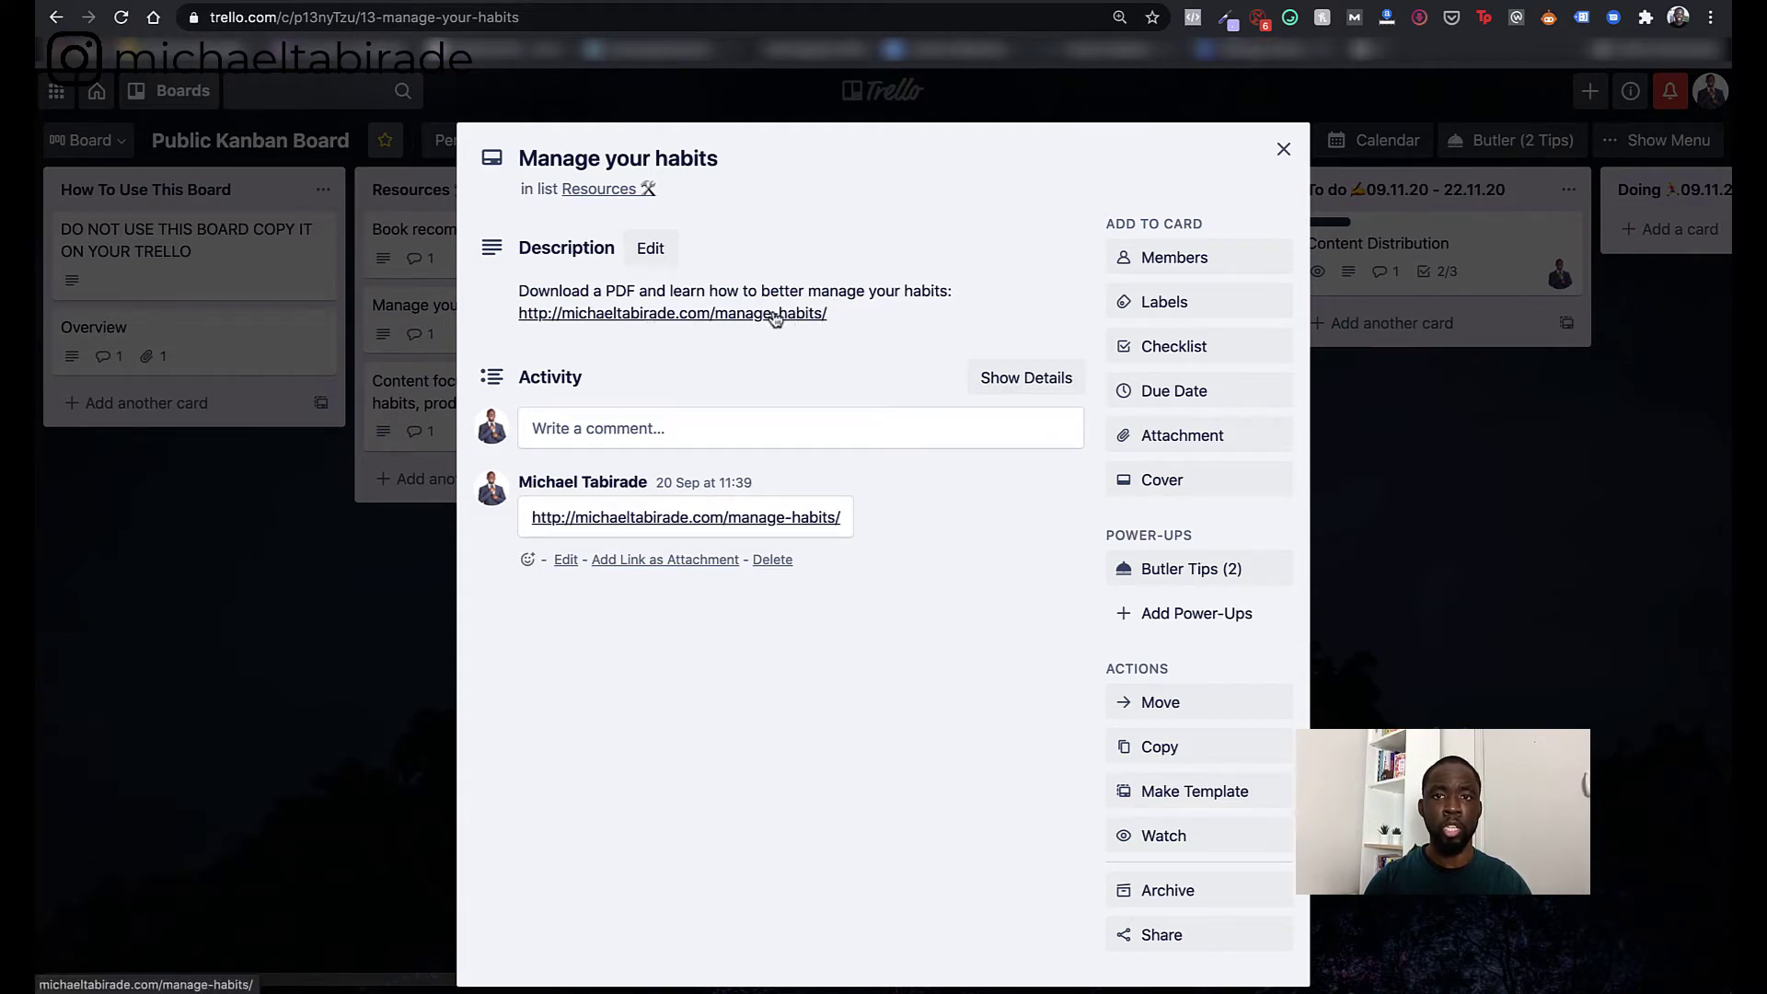
pyautogui.press('Escape')
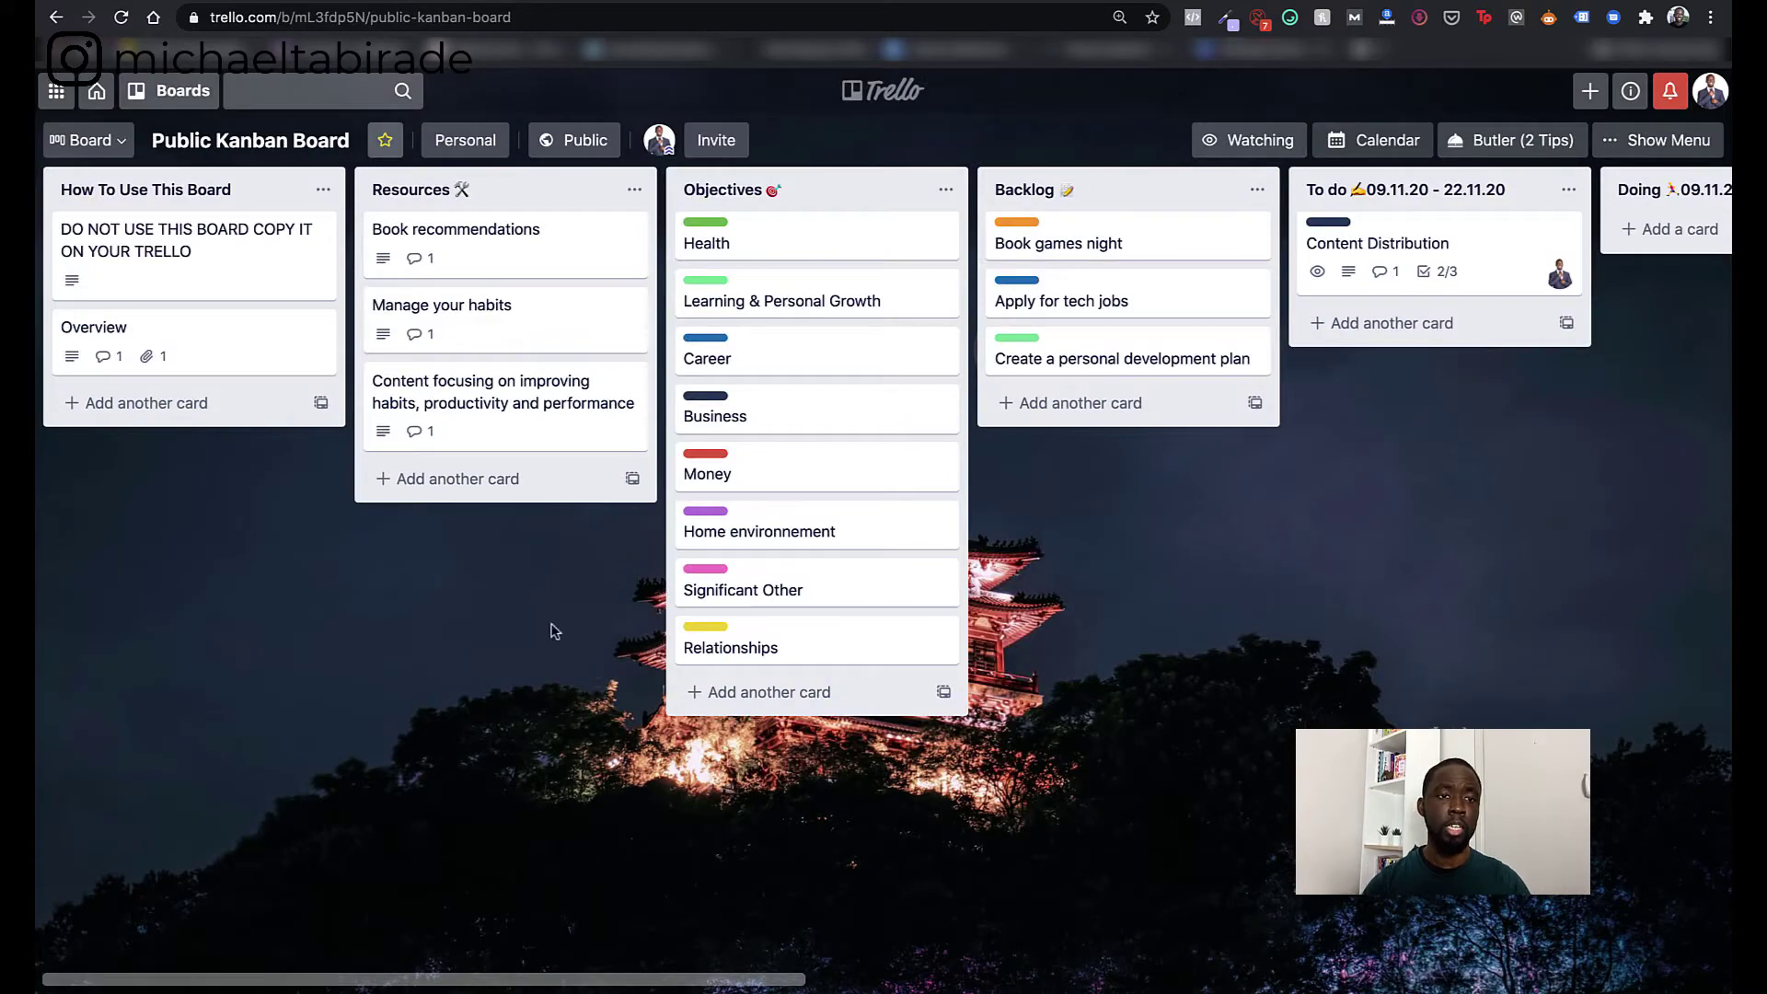
pyautogui.click(509, 403)
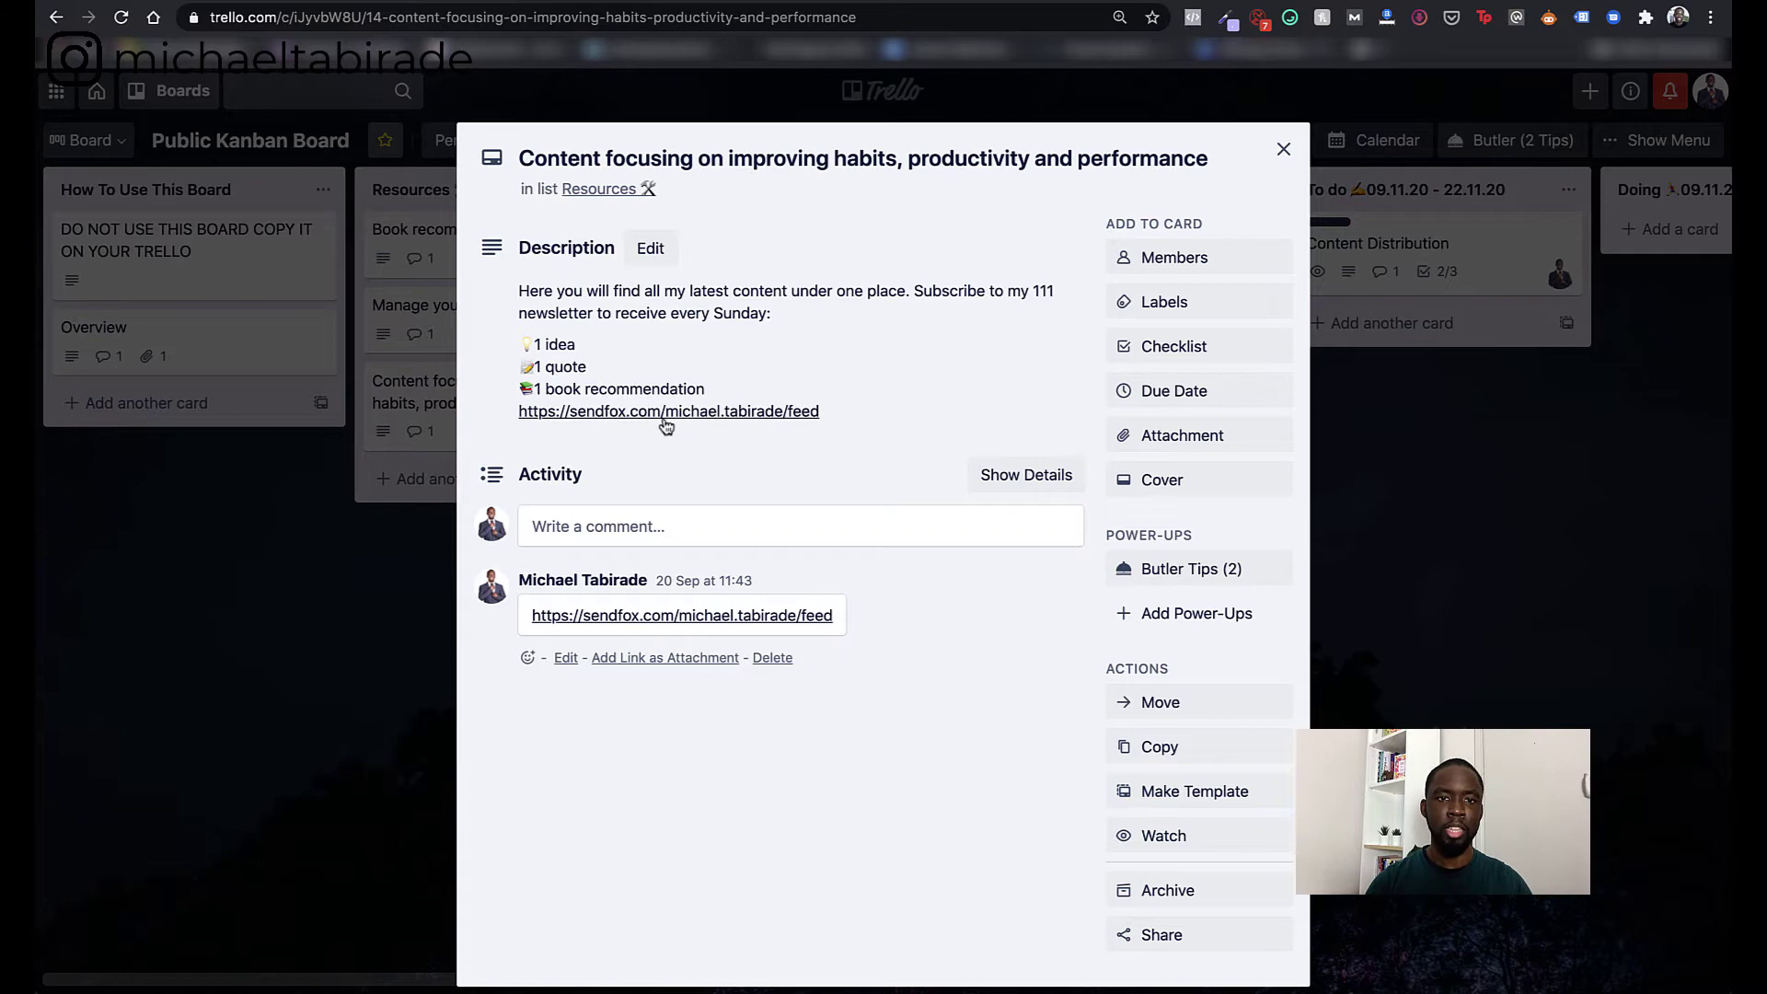
pyautogui.click(1285, 149)
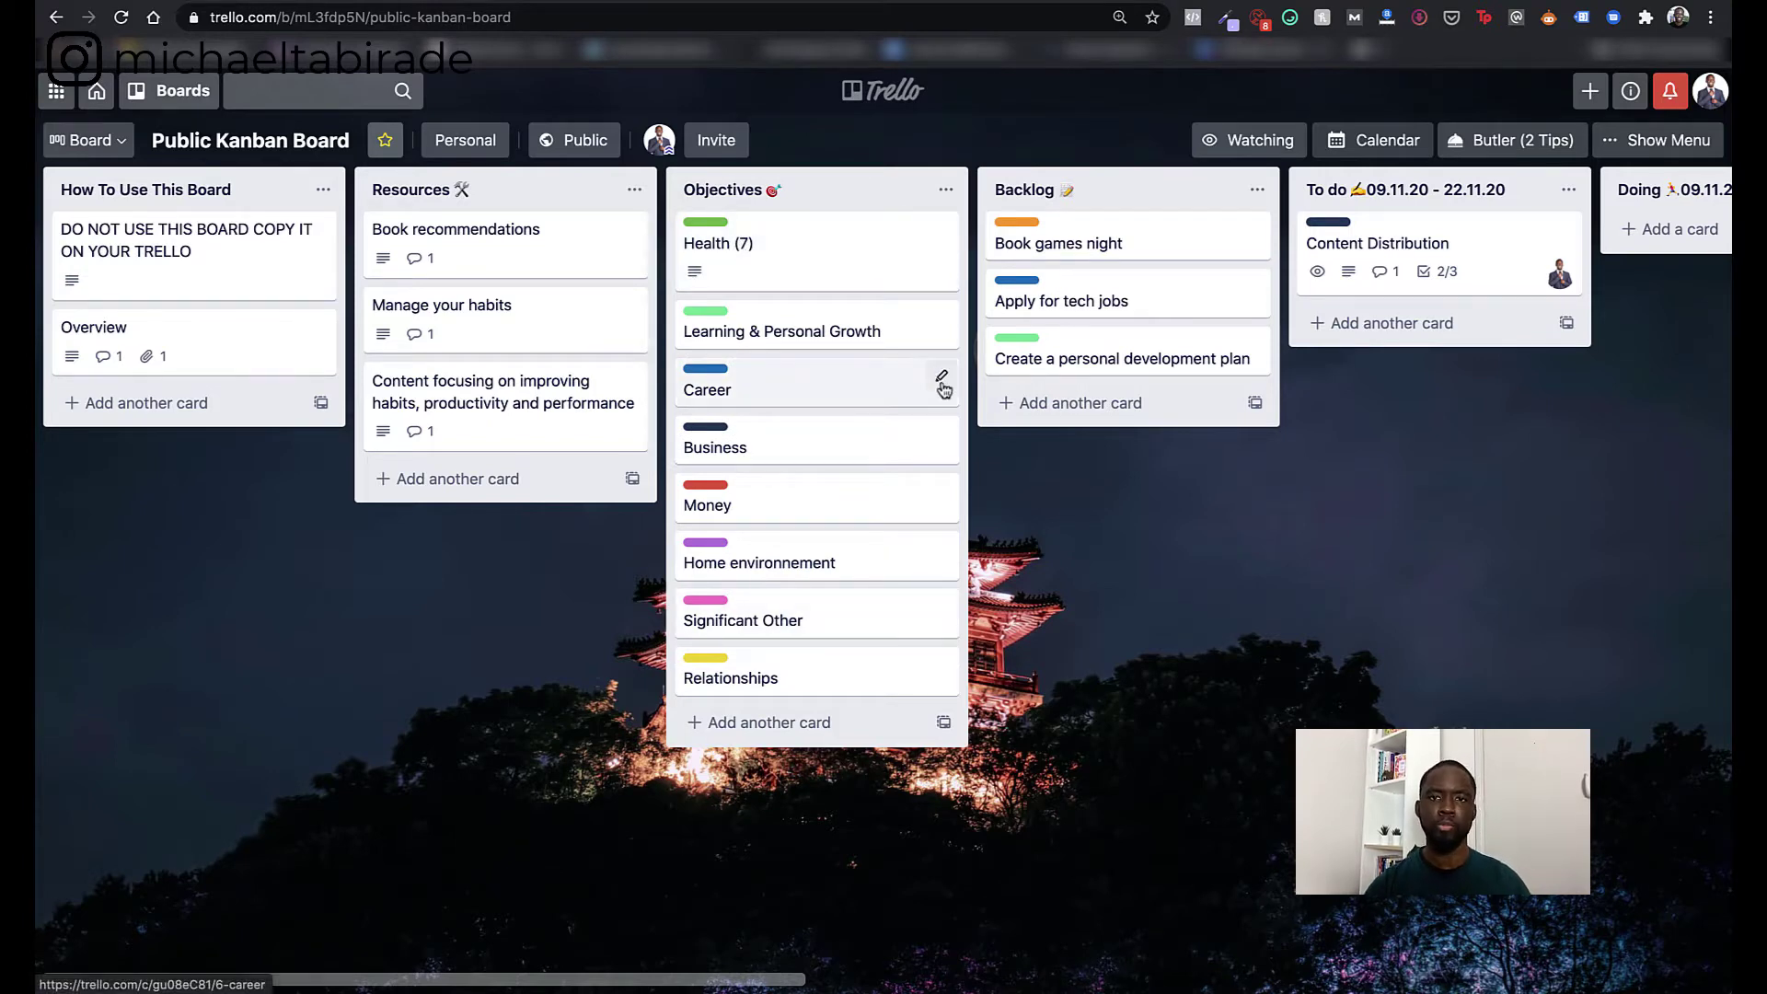
# - Scroll the board right to show the Doing, Done and B.A.U lists
pyautogui.hscroll(10, 1209, 372)
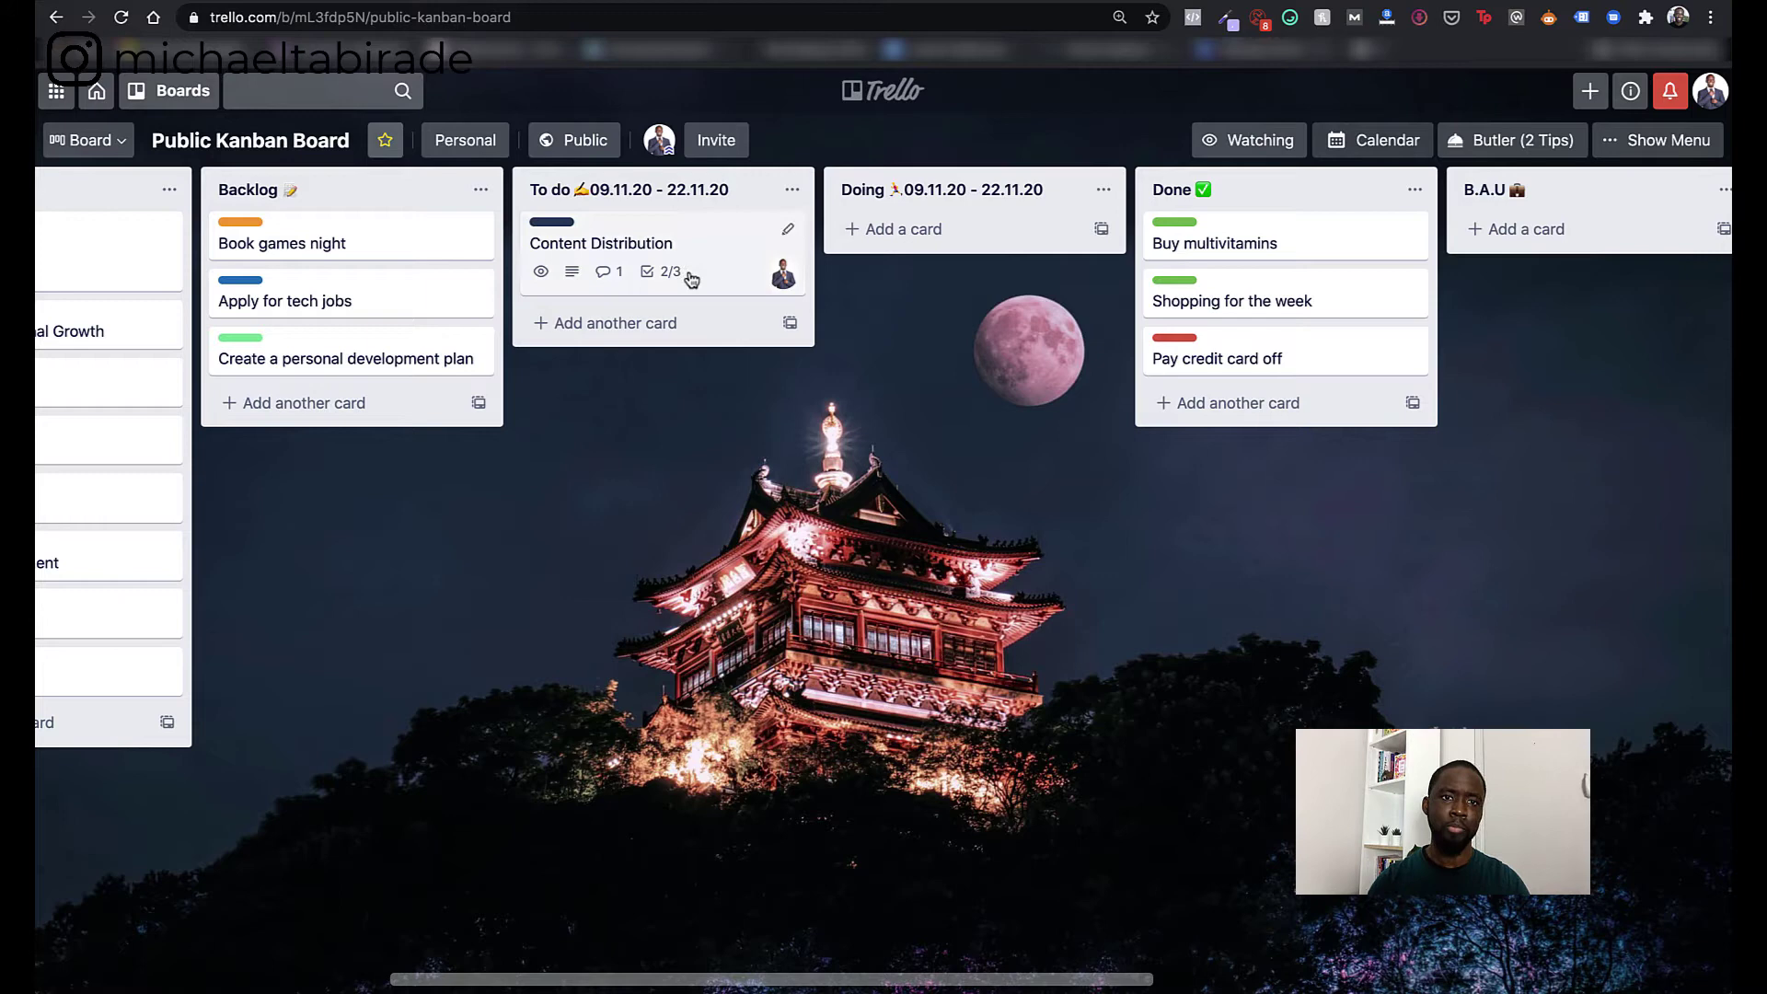
# - Move Create a personal development plan into To do and Book games night into Doing
pyautogui.moveTo(350, 248); pyautogui.dragTo(668, 333)
pyautogui.moveTo(456, 293); pyautogui.dragTo(696, 391)
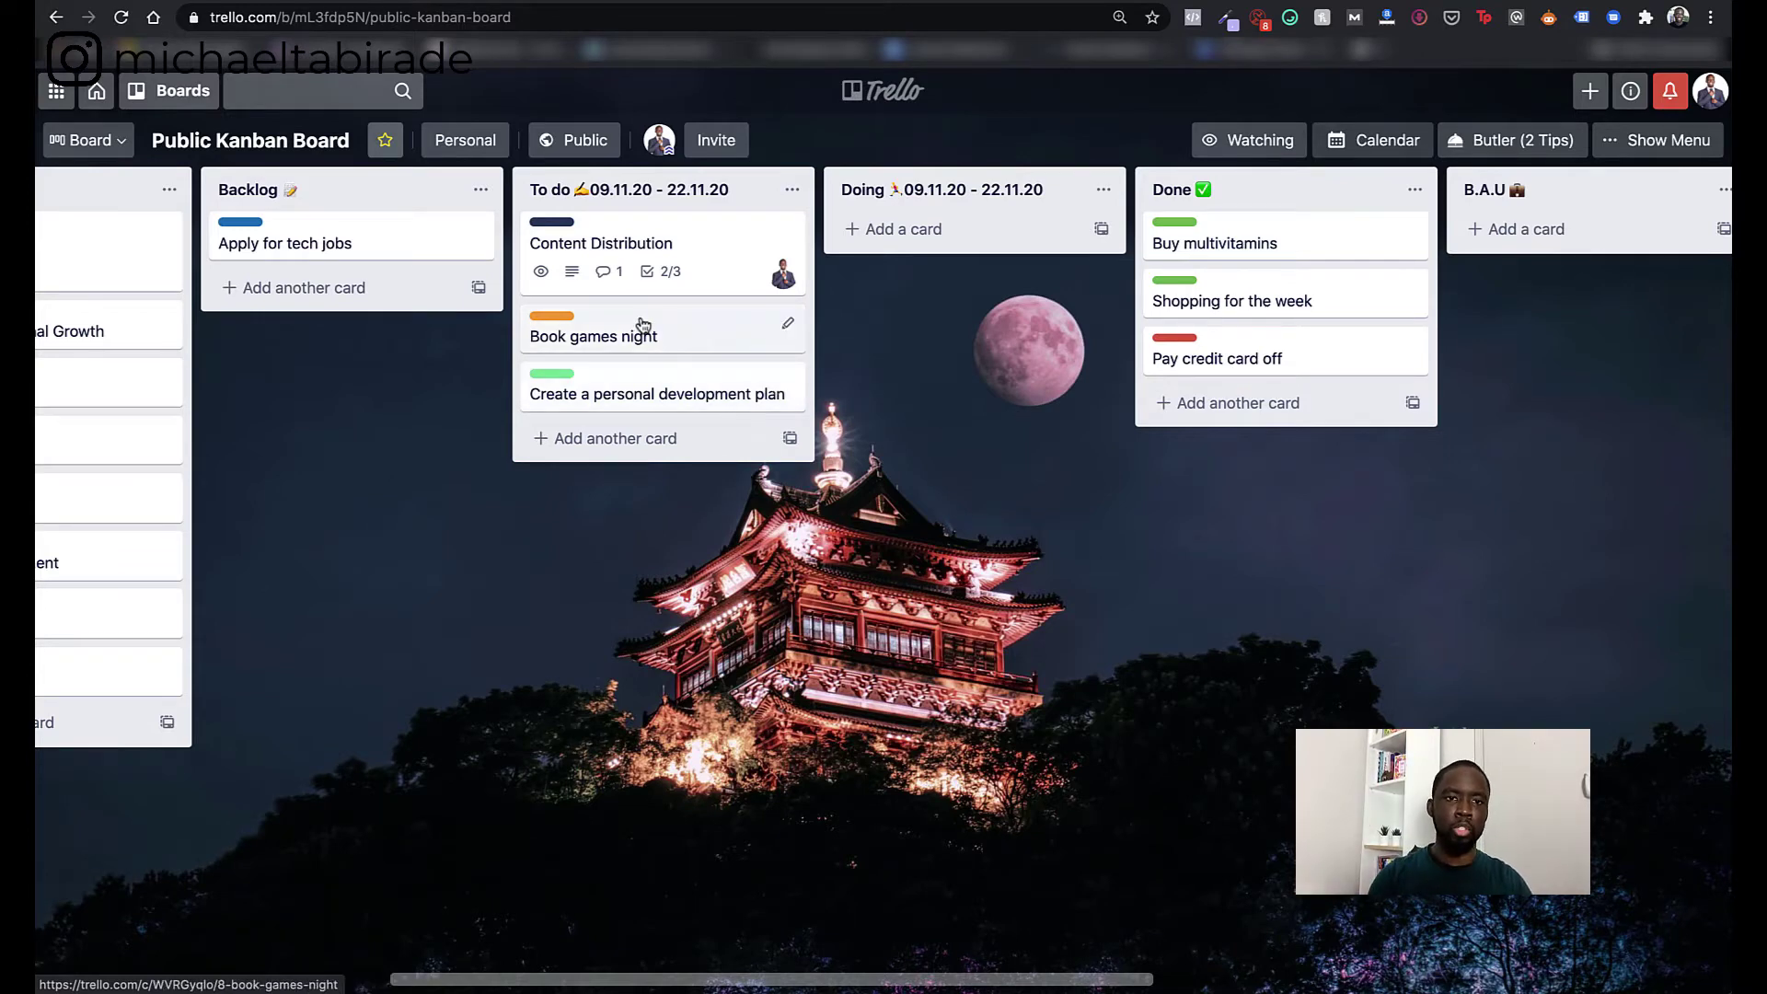
pyautogui.moveTo(643, 324); pyautogui.dragTo(936, 254)
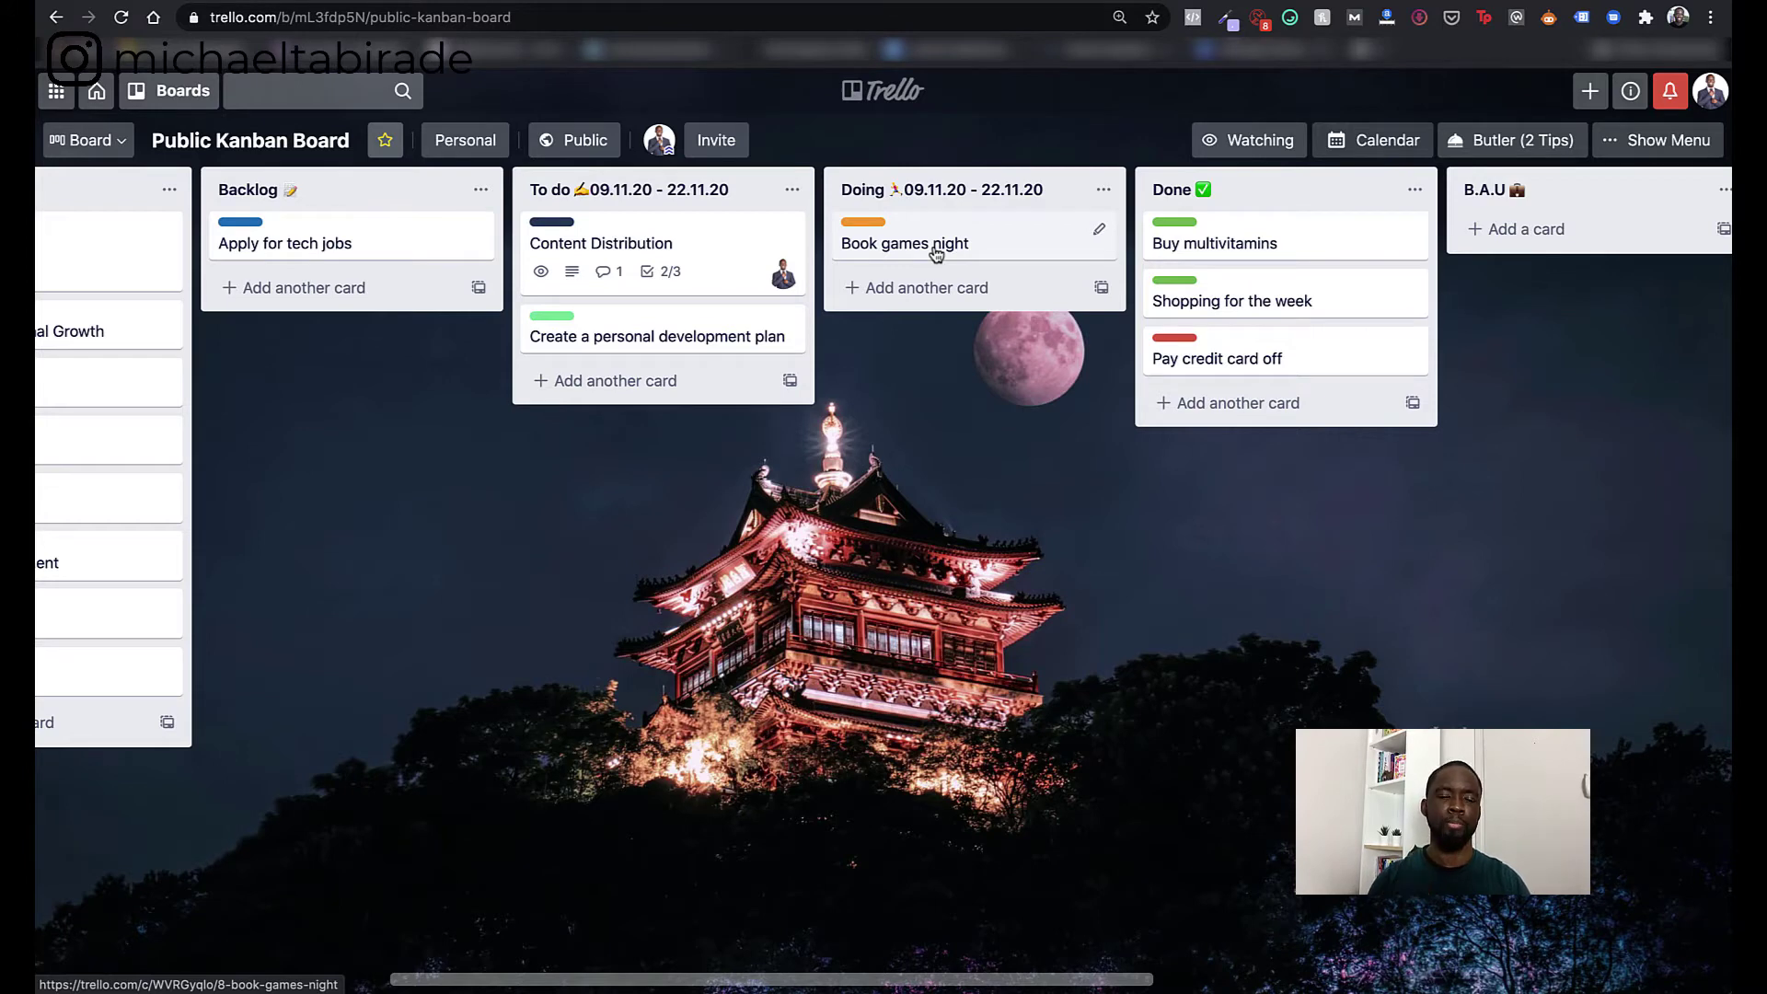
# - Open the Content Distribution card to view its 67% checklist
pyautogui.click(651, 244)
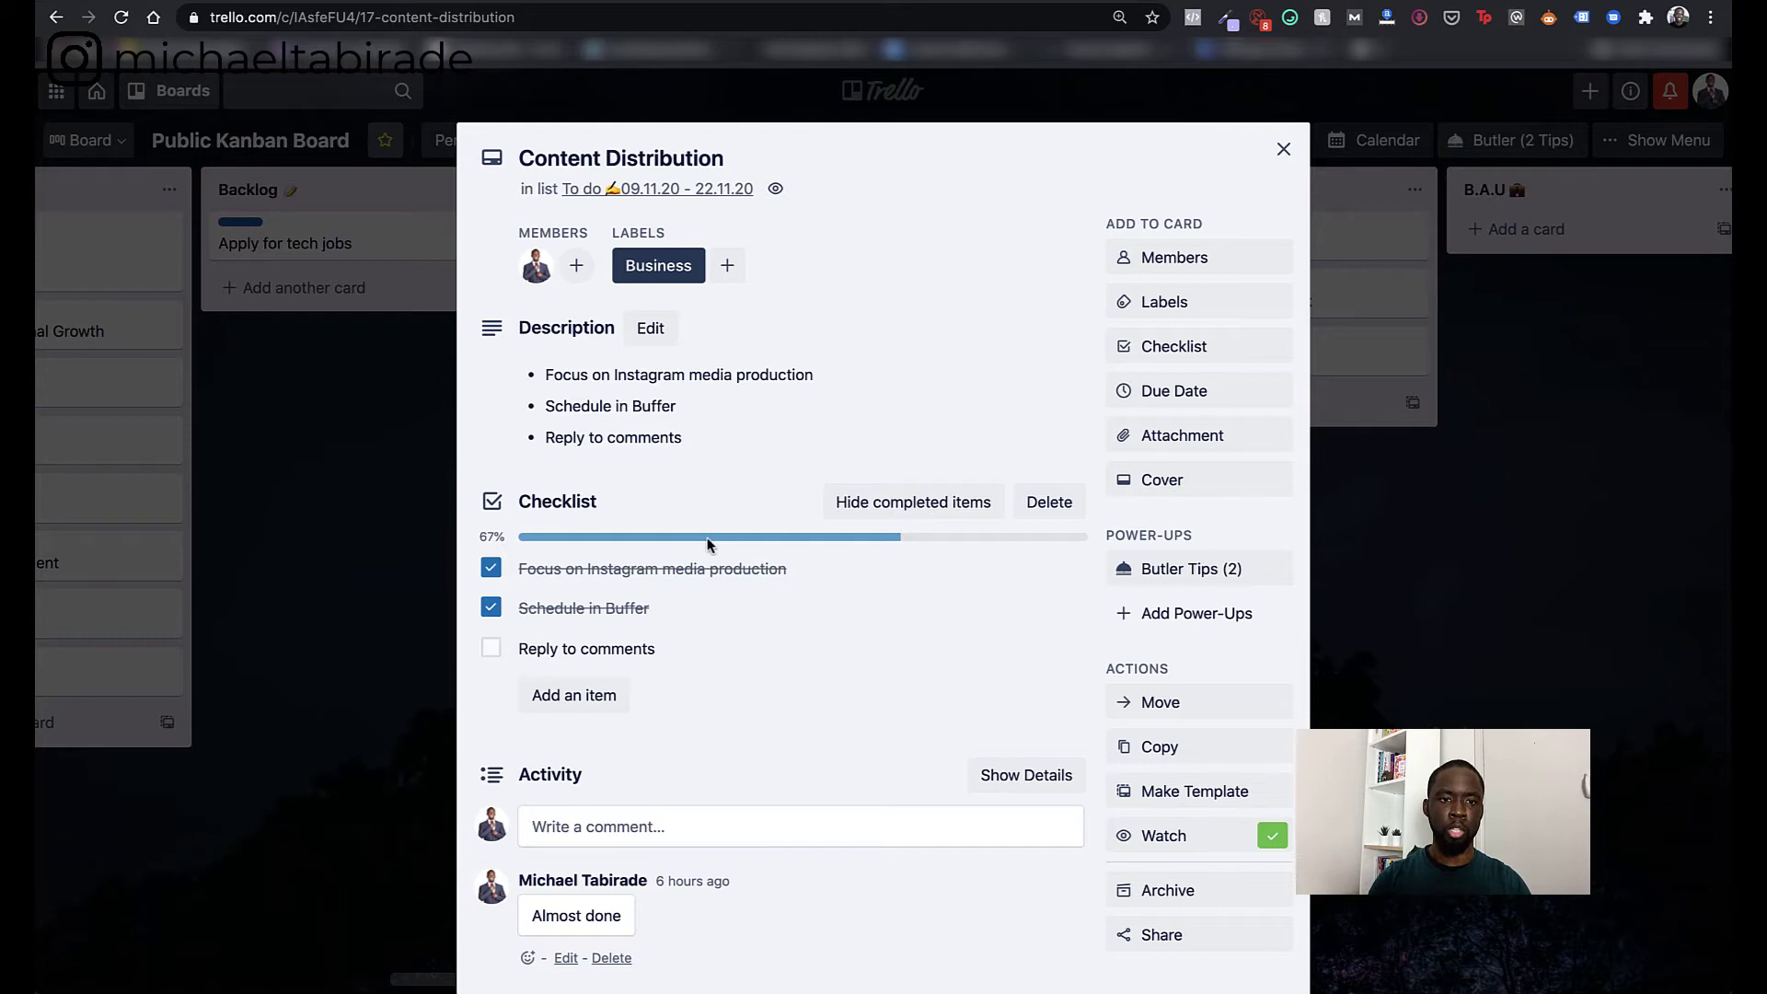
pyautogui.scroll(-2, 709, 543)
pyautogui.scroll(2, 709, 543)
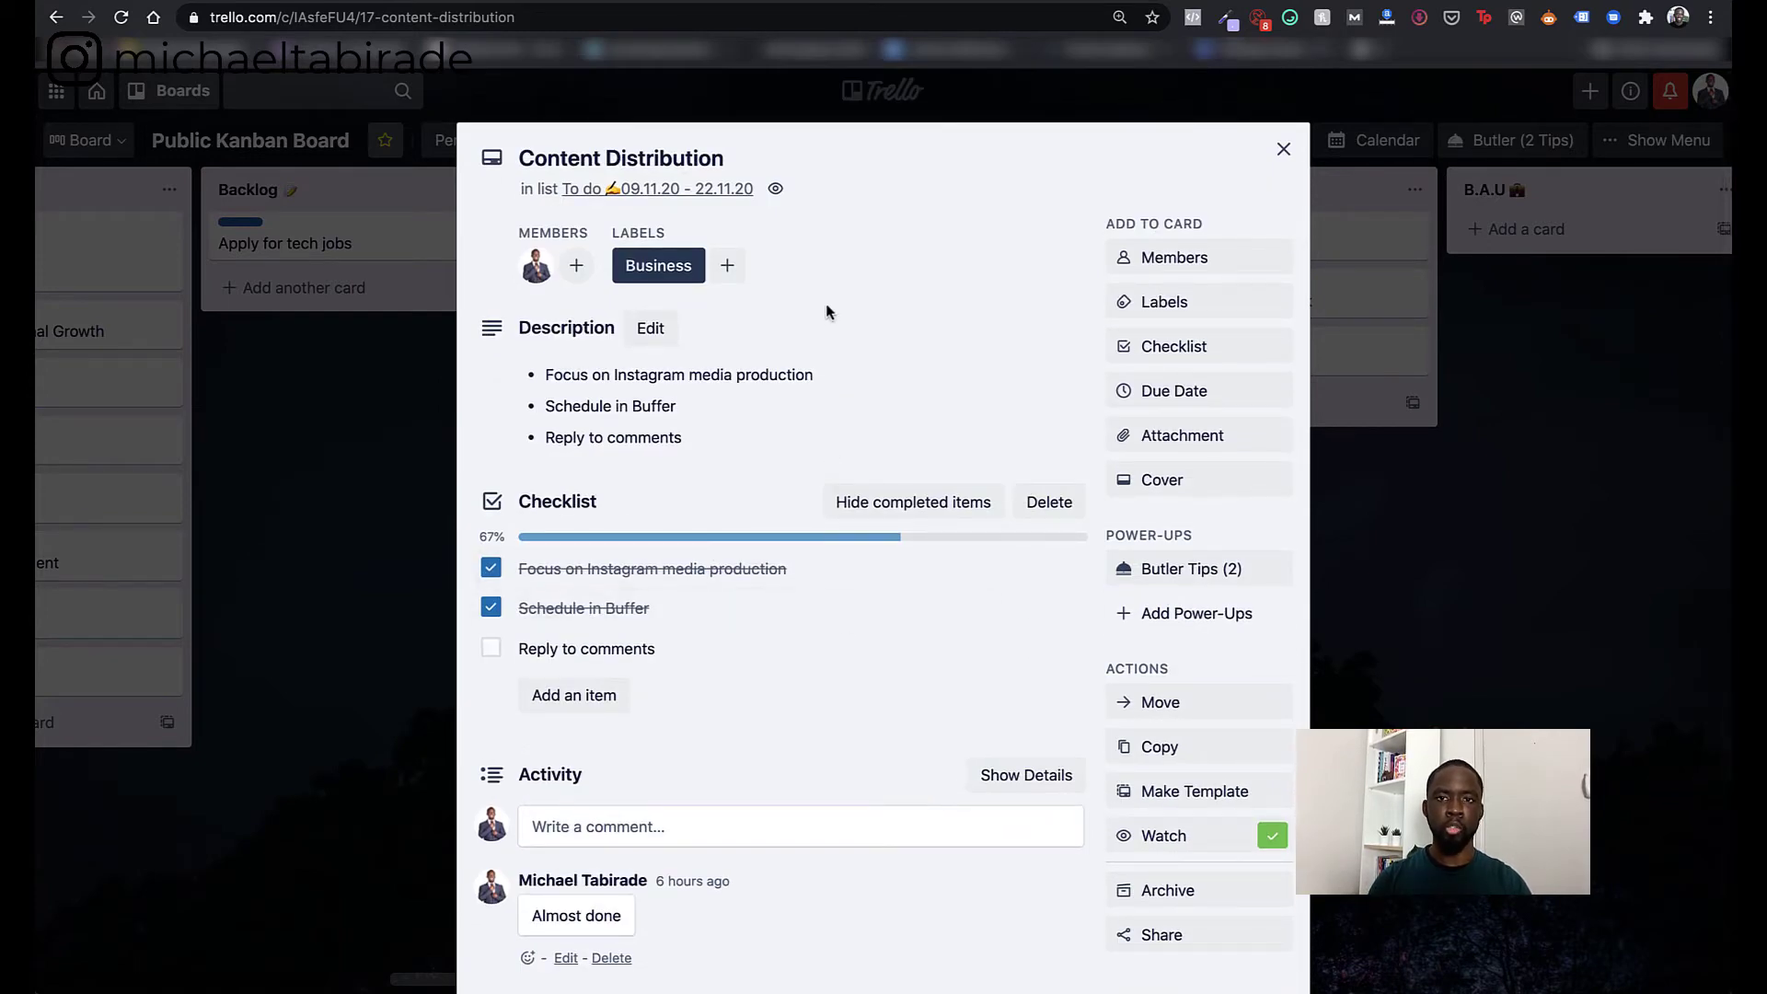
# - Close Content Distribution, open Create a personal development plan, and dismiss Members without assigning anyone
pyautogui.click(1283, 149)
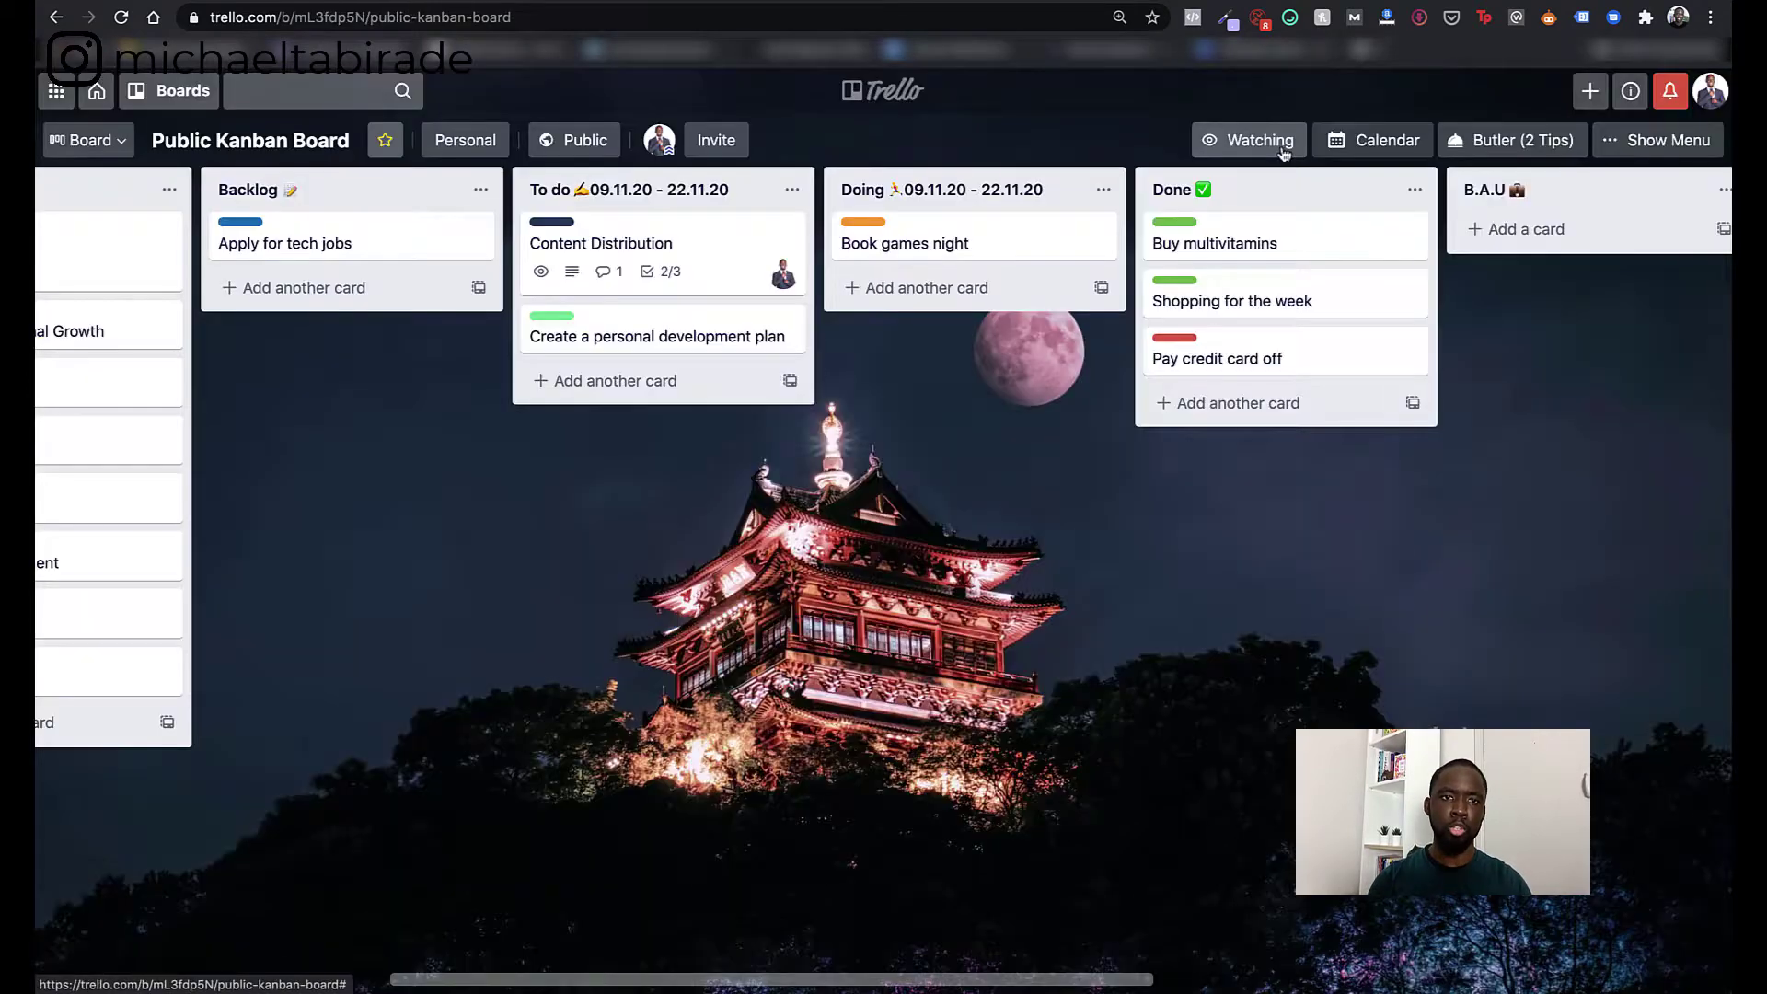
pyautogui.click(661, 340)
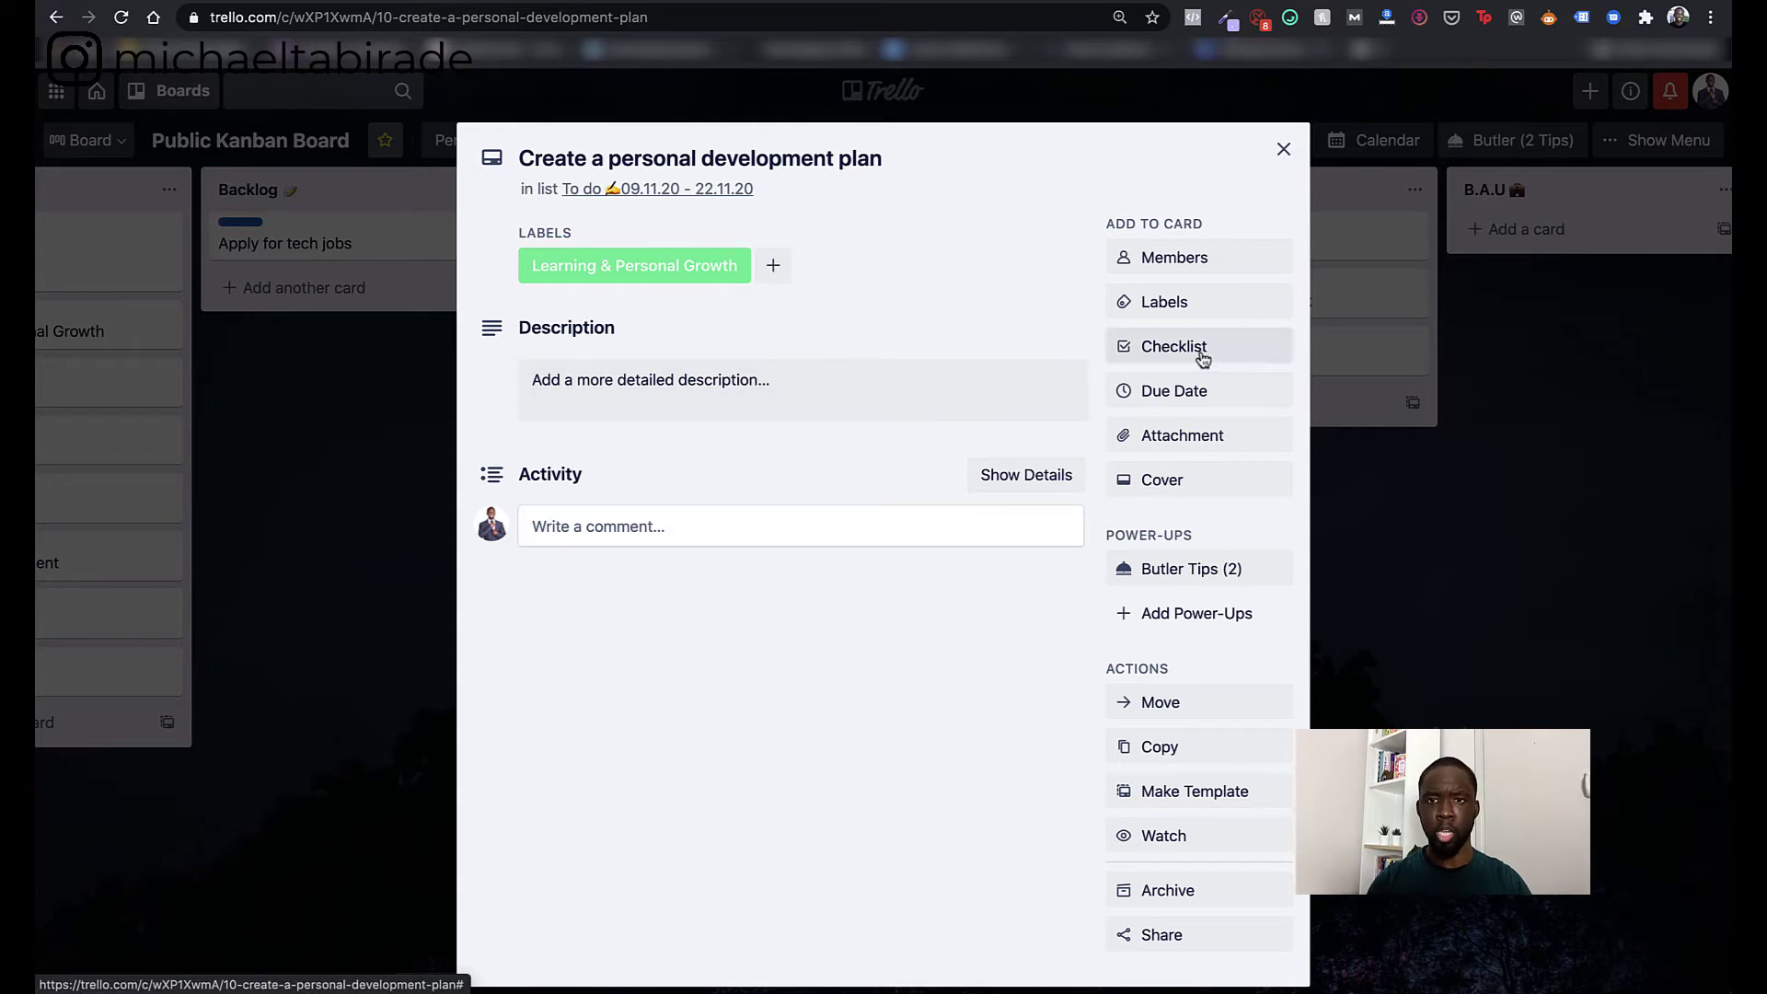
pyautogui.click(1191, 258)
pyautogui.click(1418, 302)
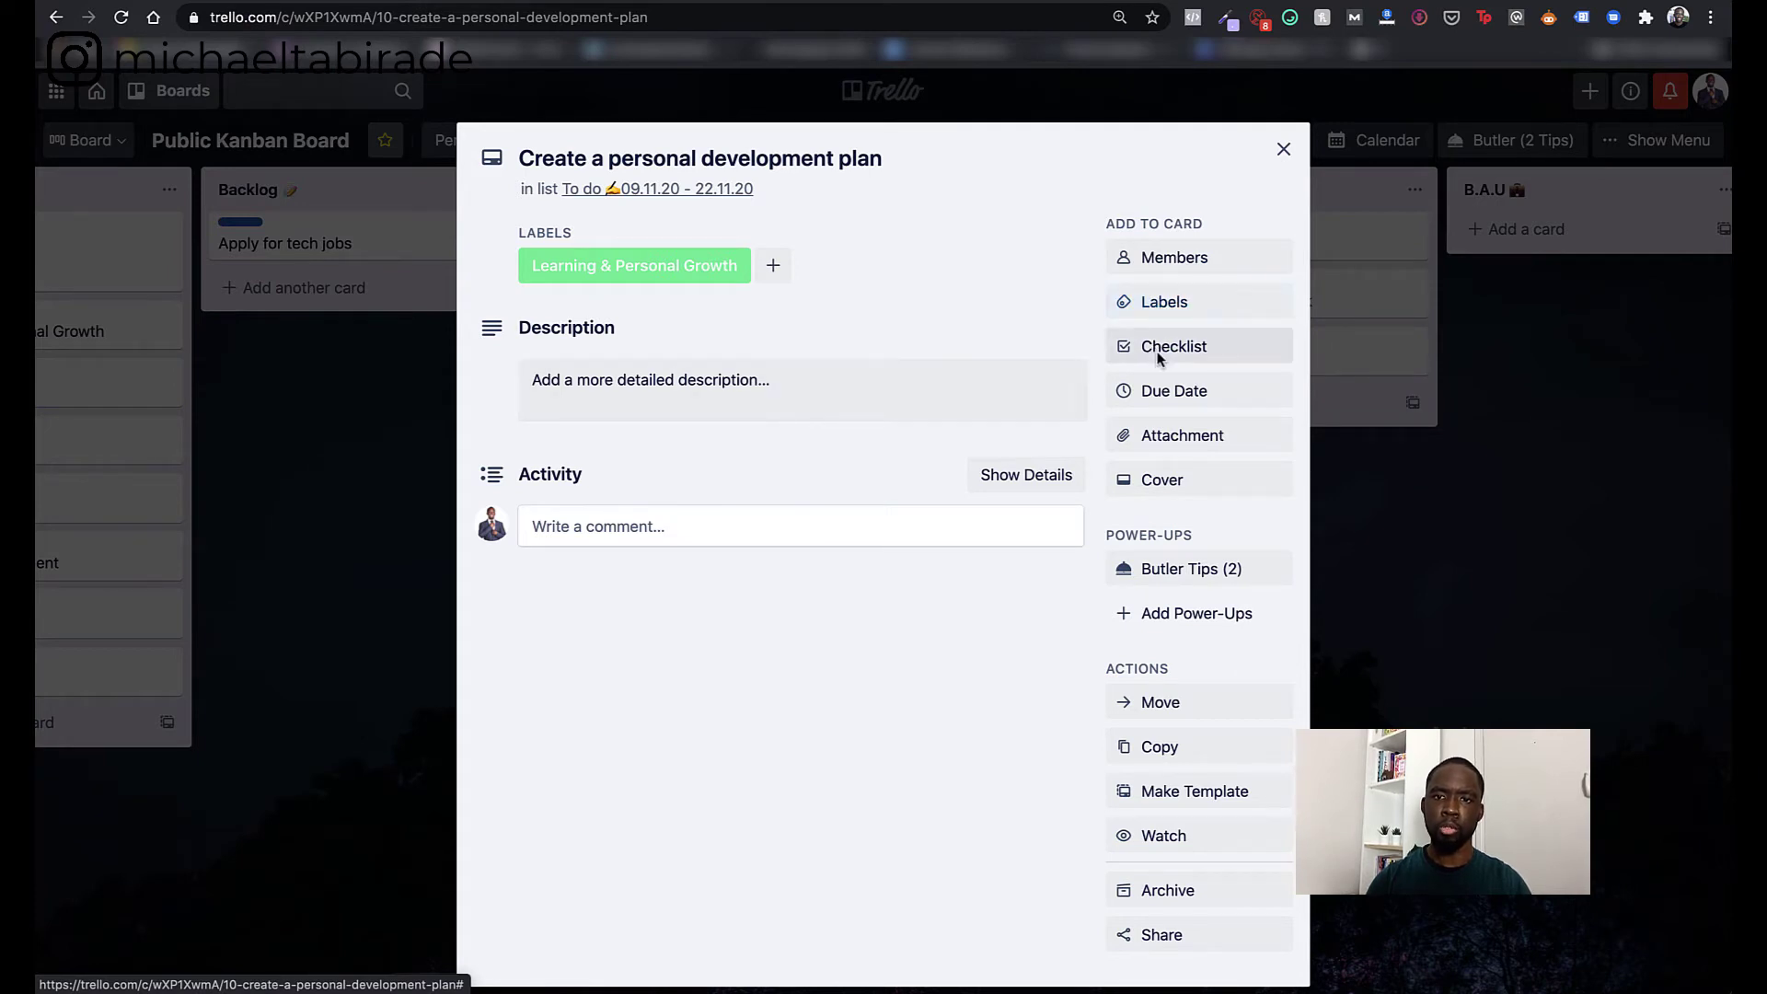
# - Set the card's due date to 17 Nov at 18:00 with a 10-minutes-before reminder
pyautogui.click(1162, 391)
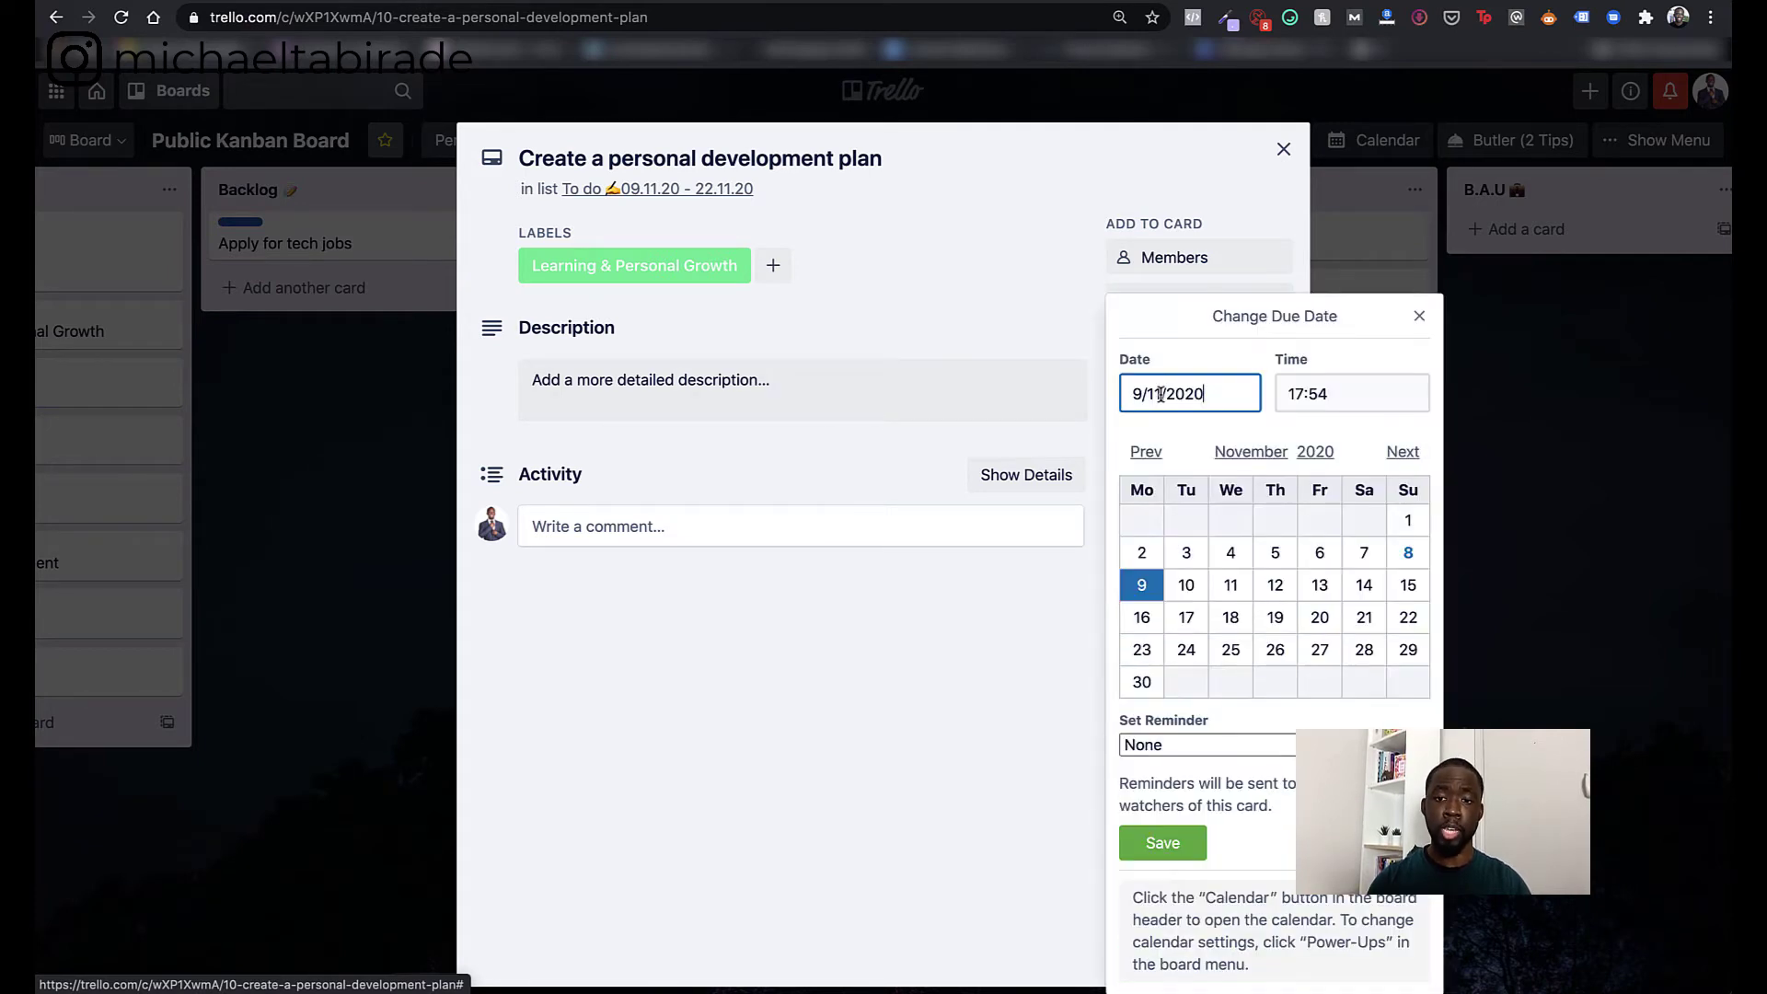
pyautogui.click(1186, 617)
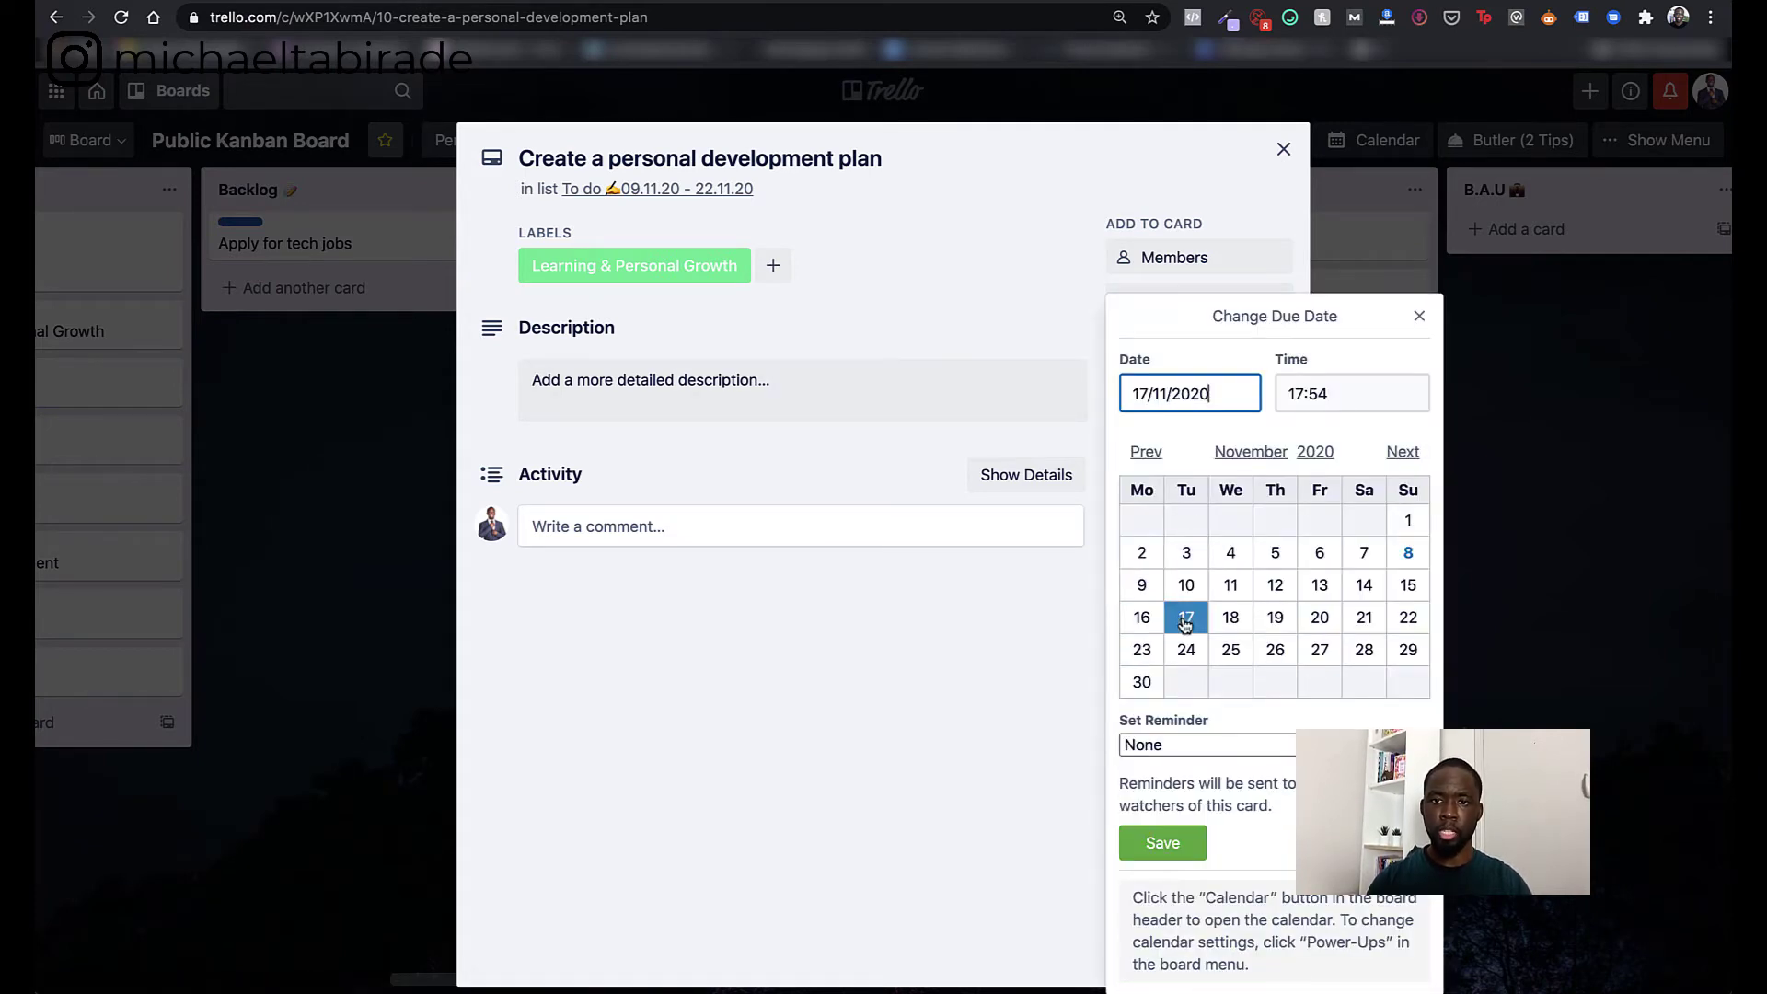
pyautogui.doubleClick(1310, 395)
pyautogui.press('BackSpace')
pyautogui.press('BackSpace')
pyautogui.press('BackSpace')
pyautogui.press('BackSpace')
pyautogui.write('18:00')
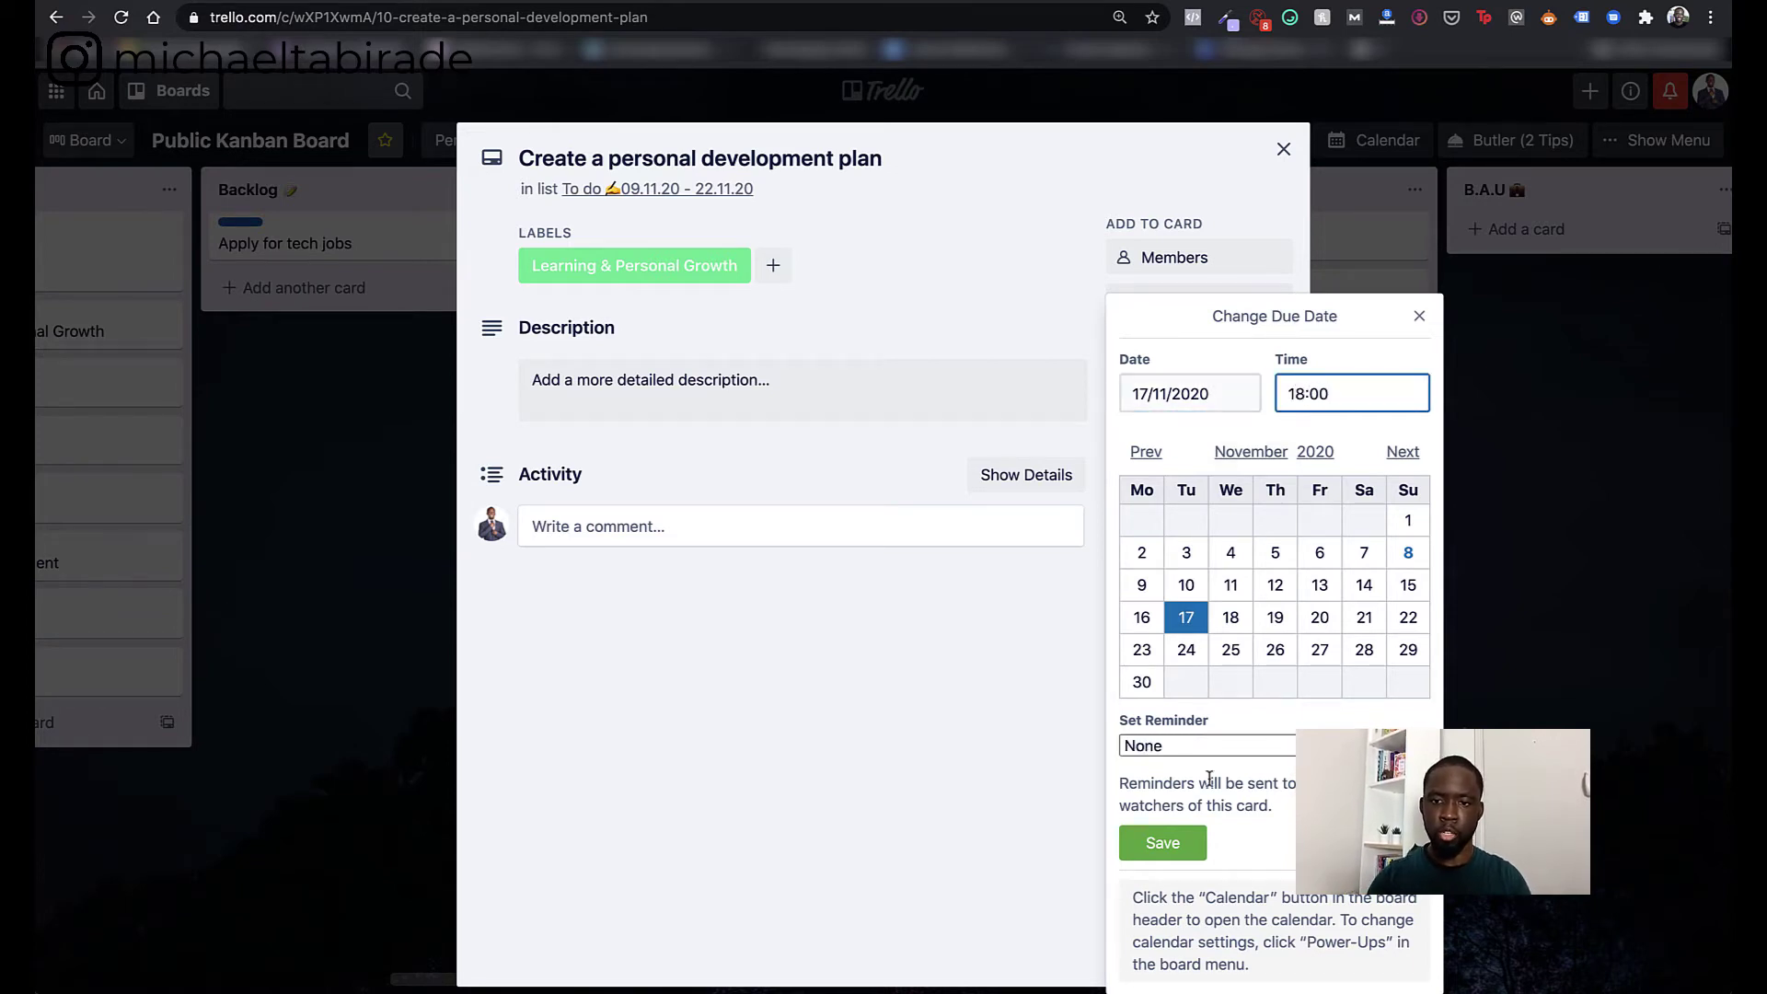
pyautogui.click(1164, 747)
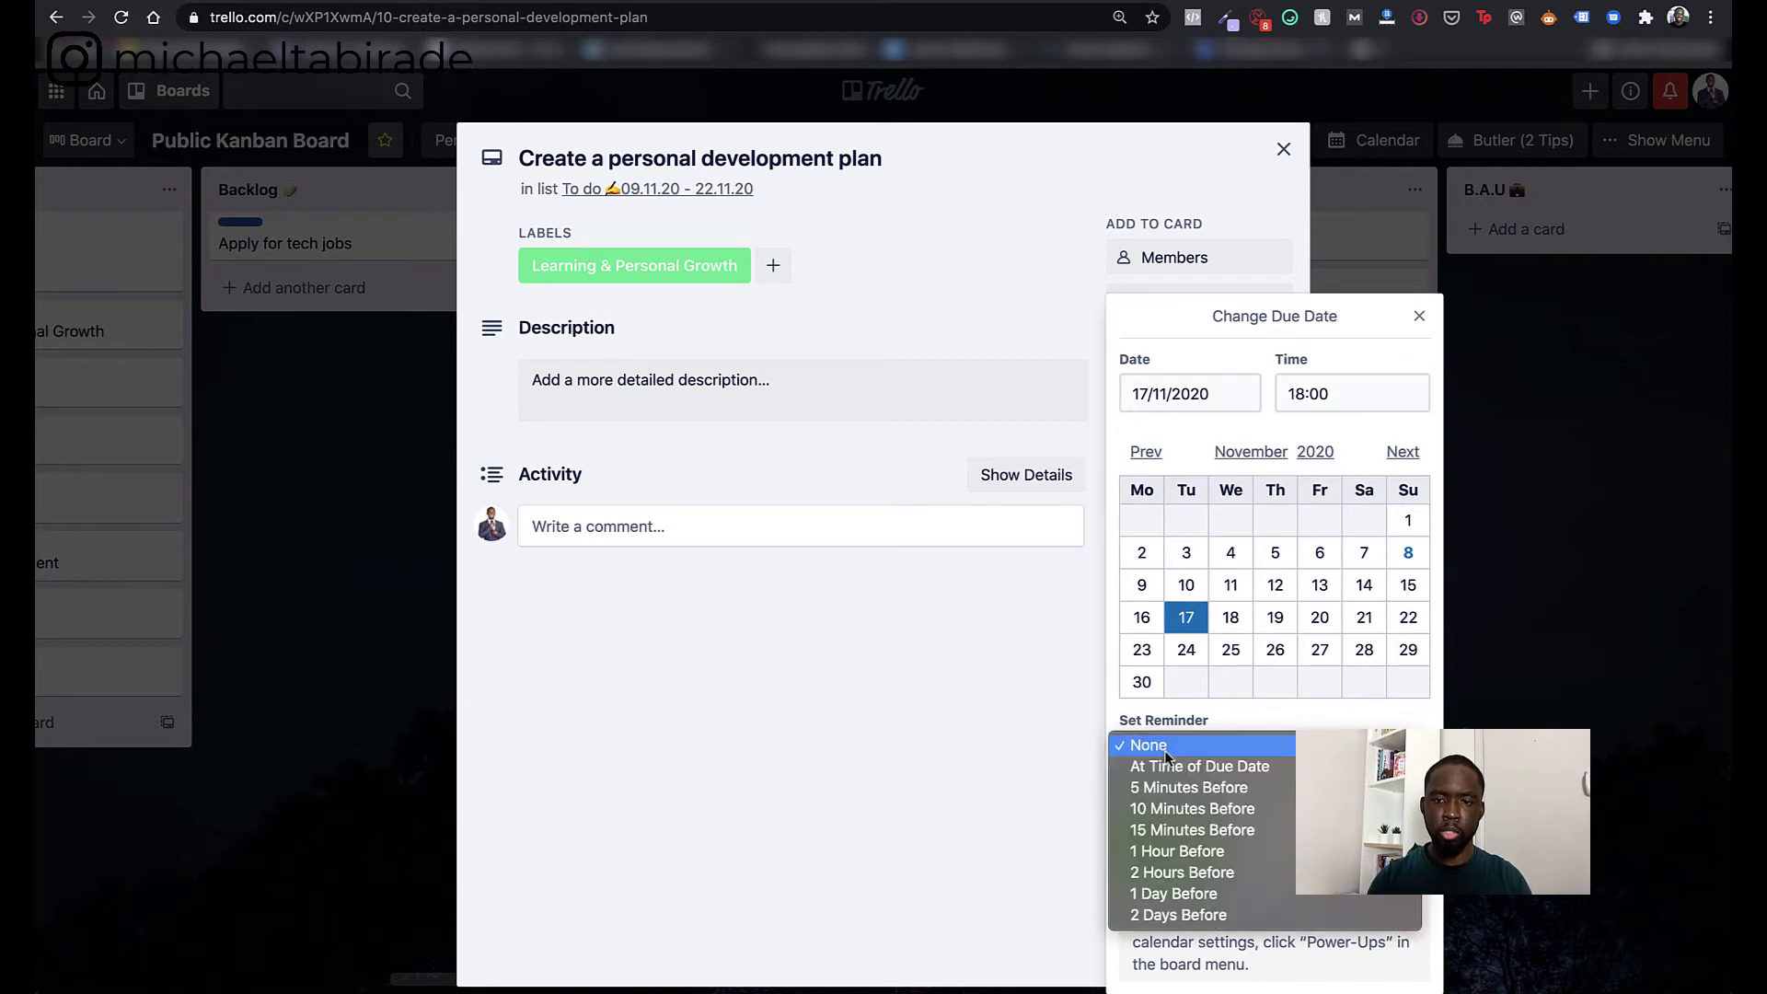
pyautogui.click(1163, 805)
pyautogui.click(1164, 845)
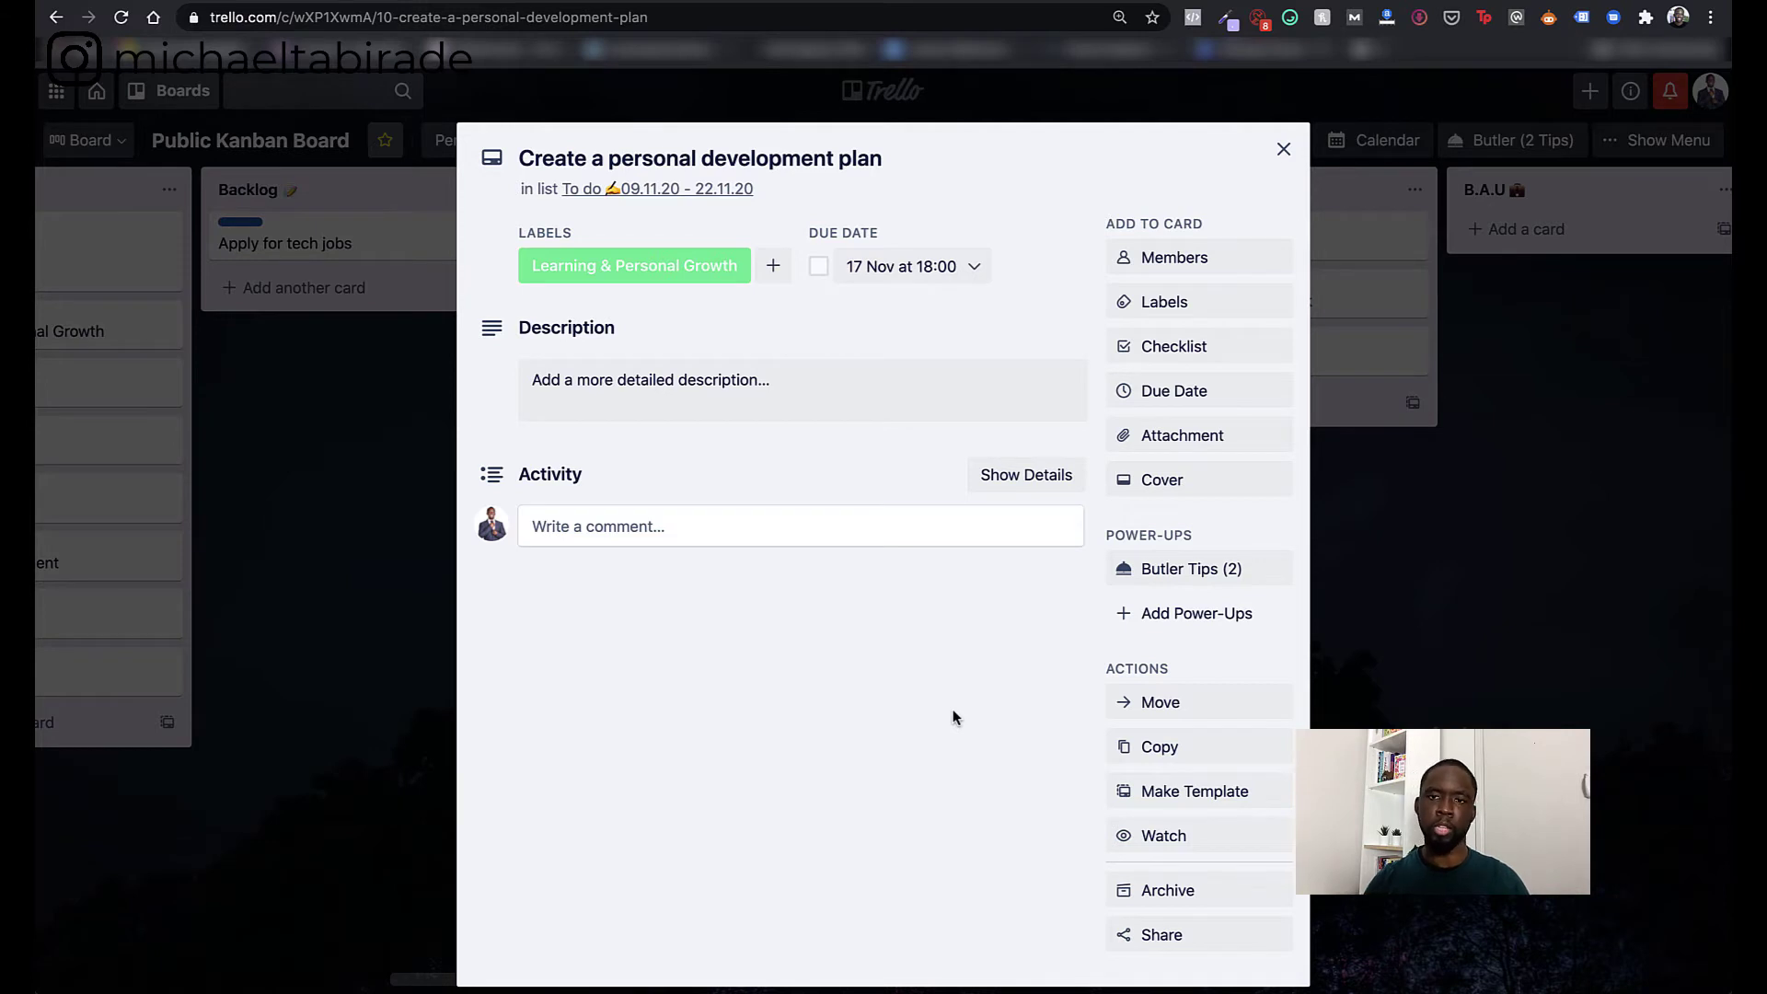
# - Add the board member to the card, trying Money and Fun labels but keeping only Learning & Personal Growth
pyautogui.click(1253, 261)
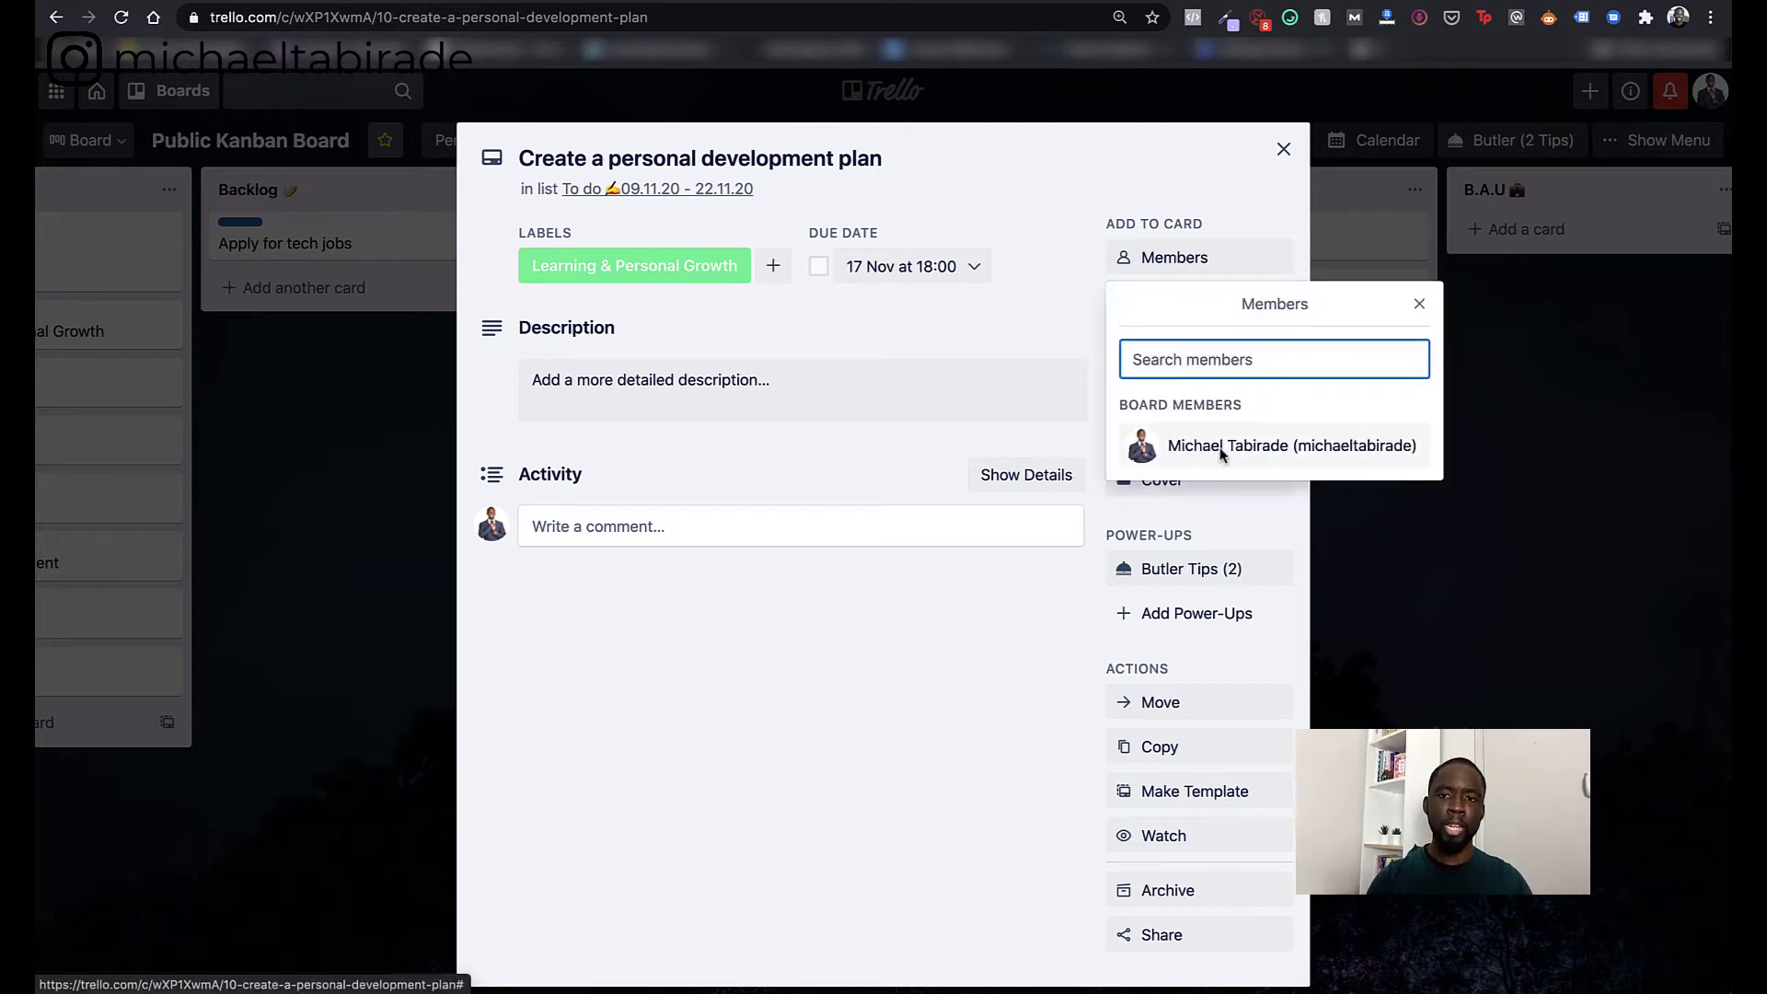
pyautogui.click(1179, 460)
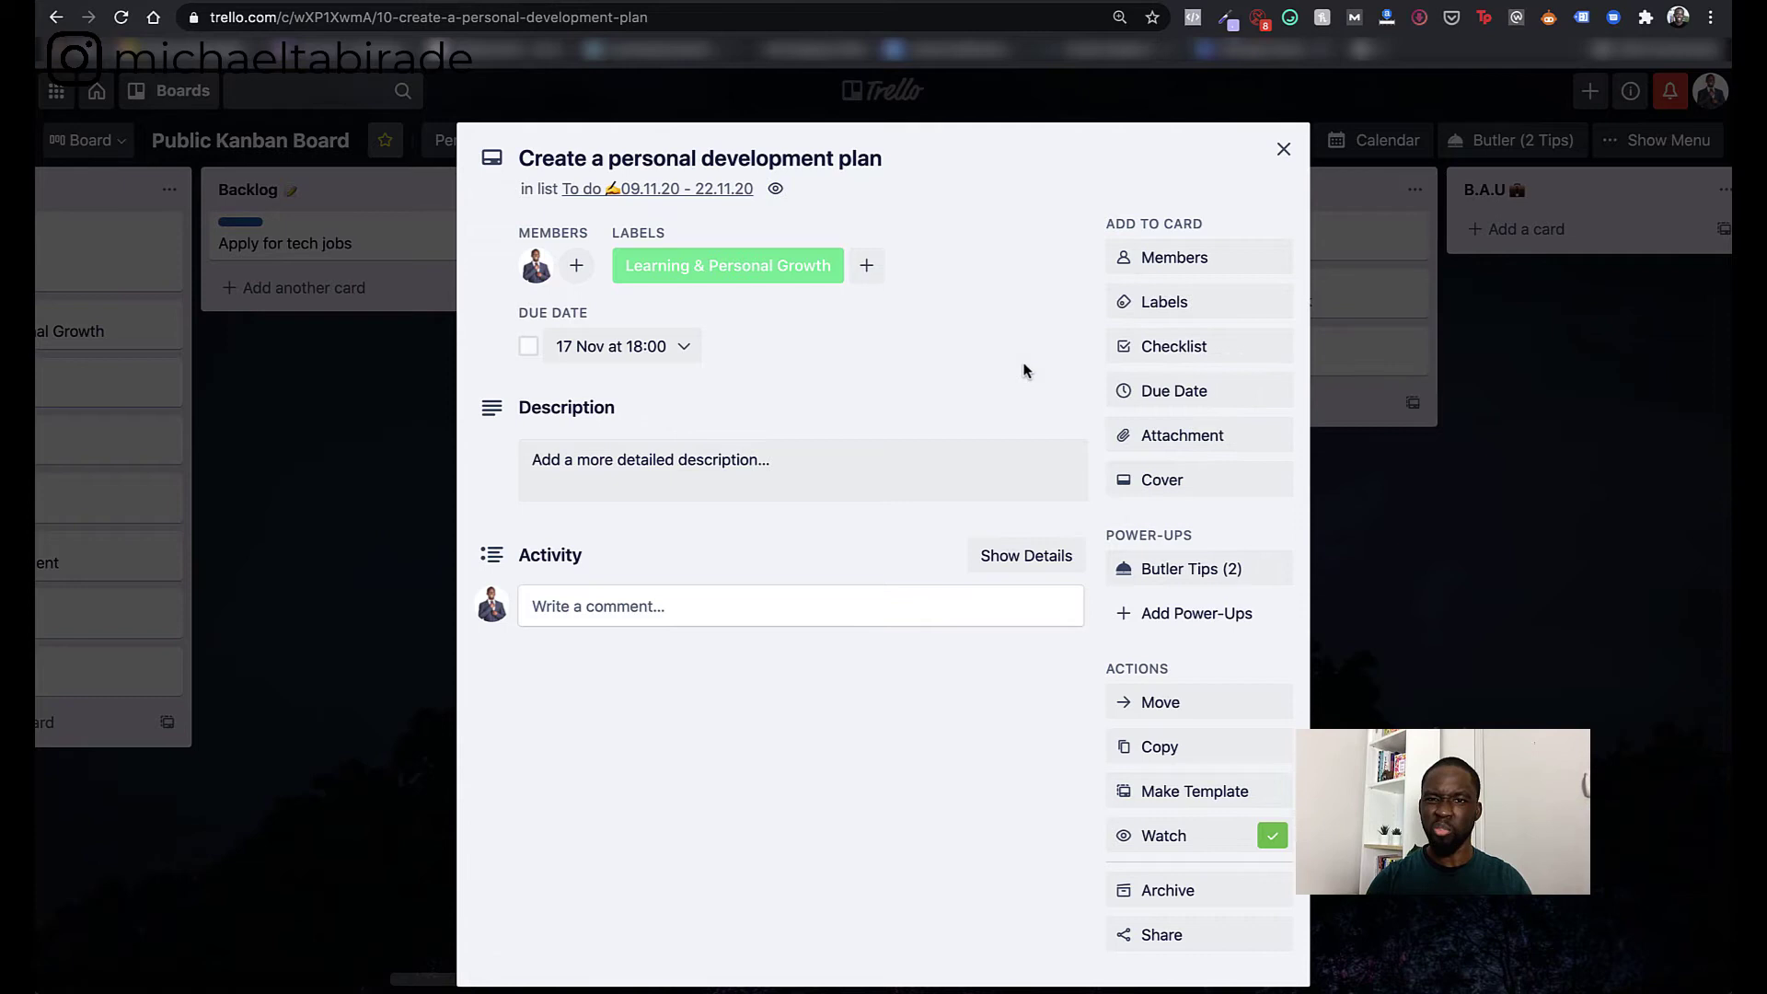
pyautogui.click(1204, 302)
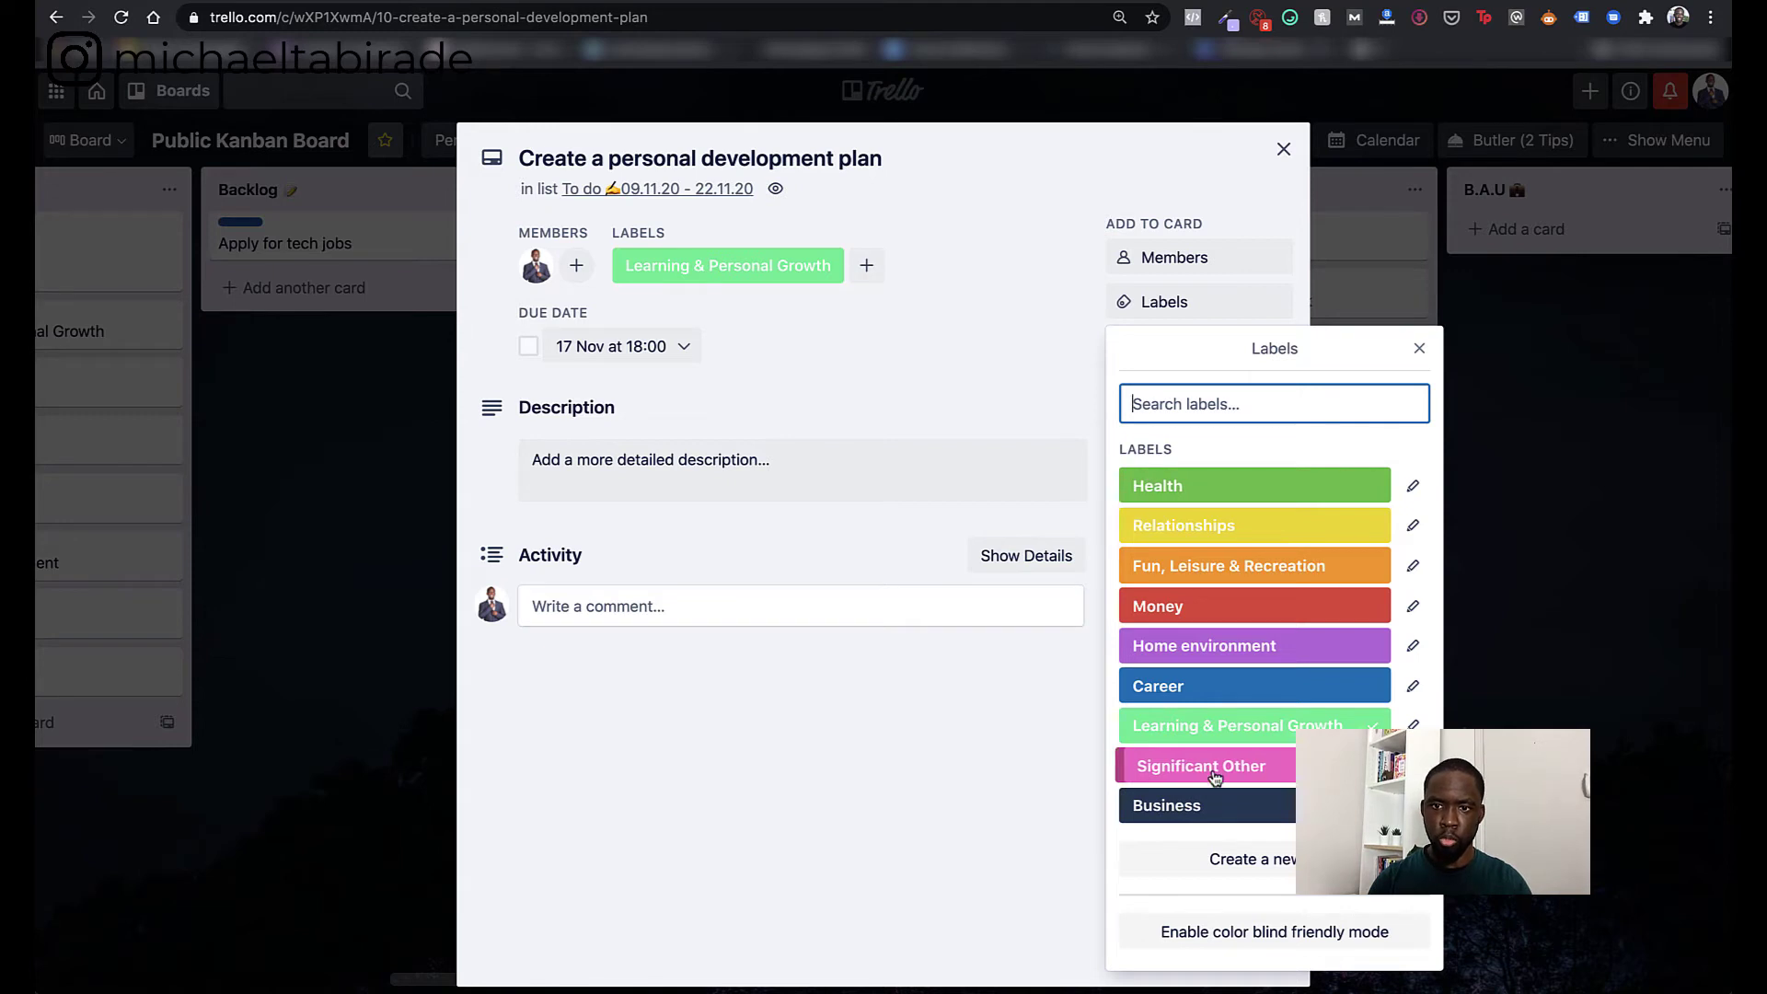
pyautogui.click(1191, 607)
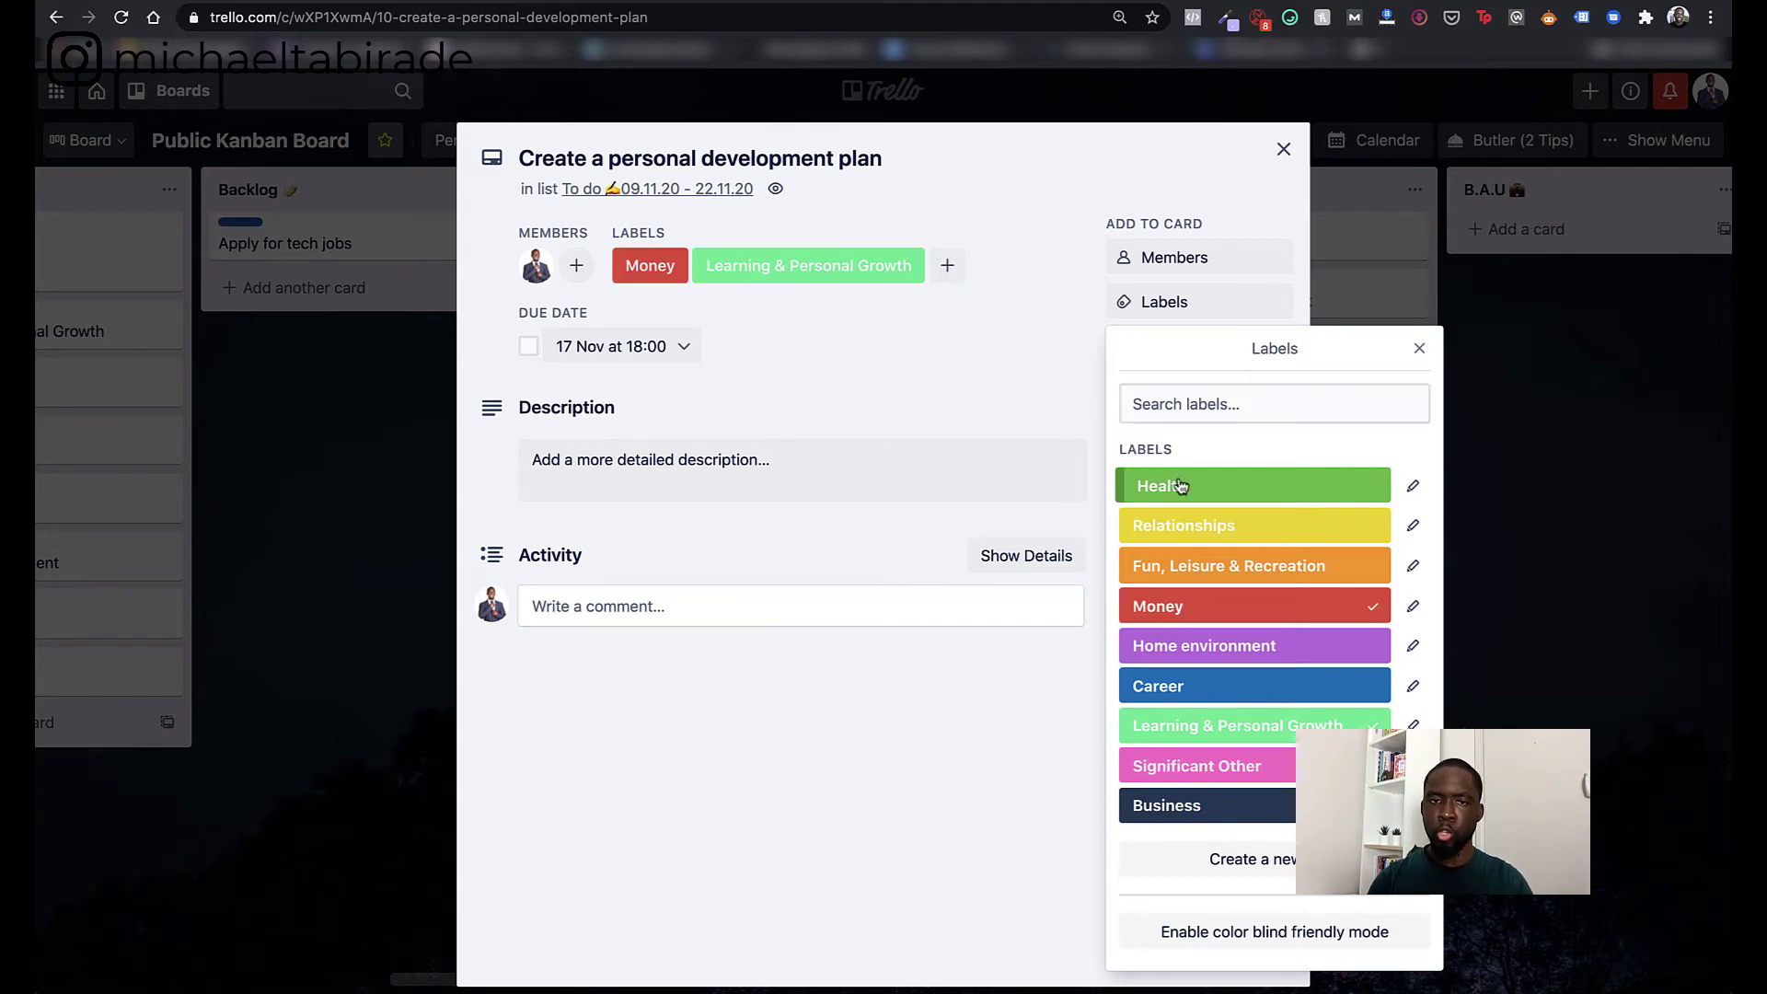
pyautogui.click(1206, 567)
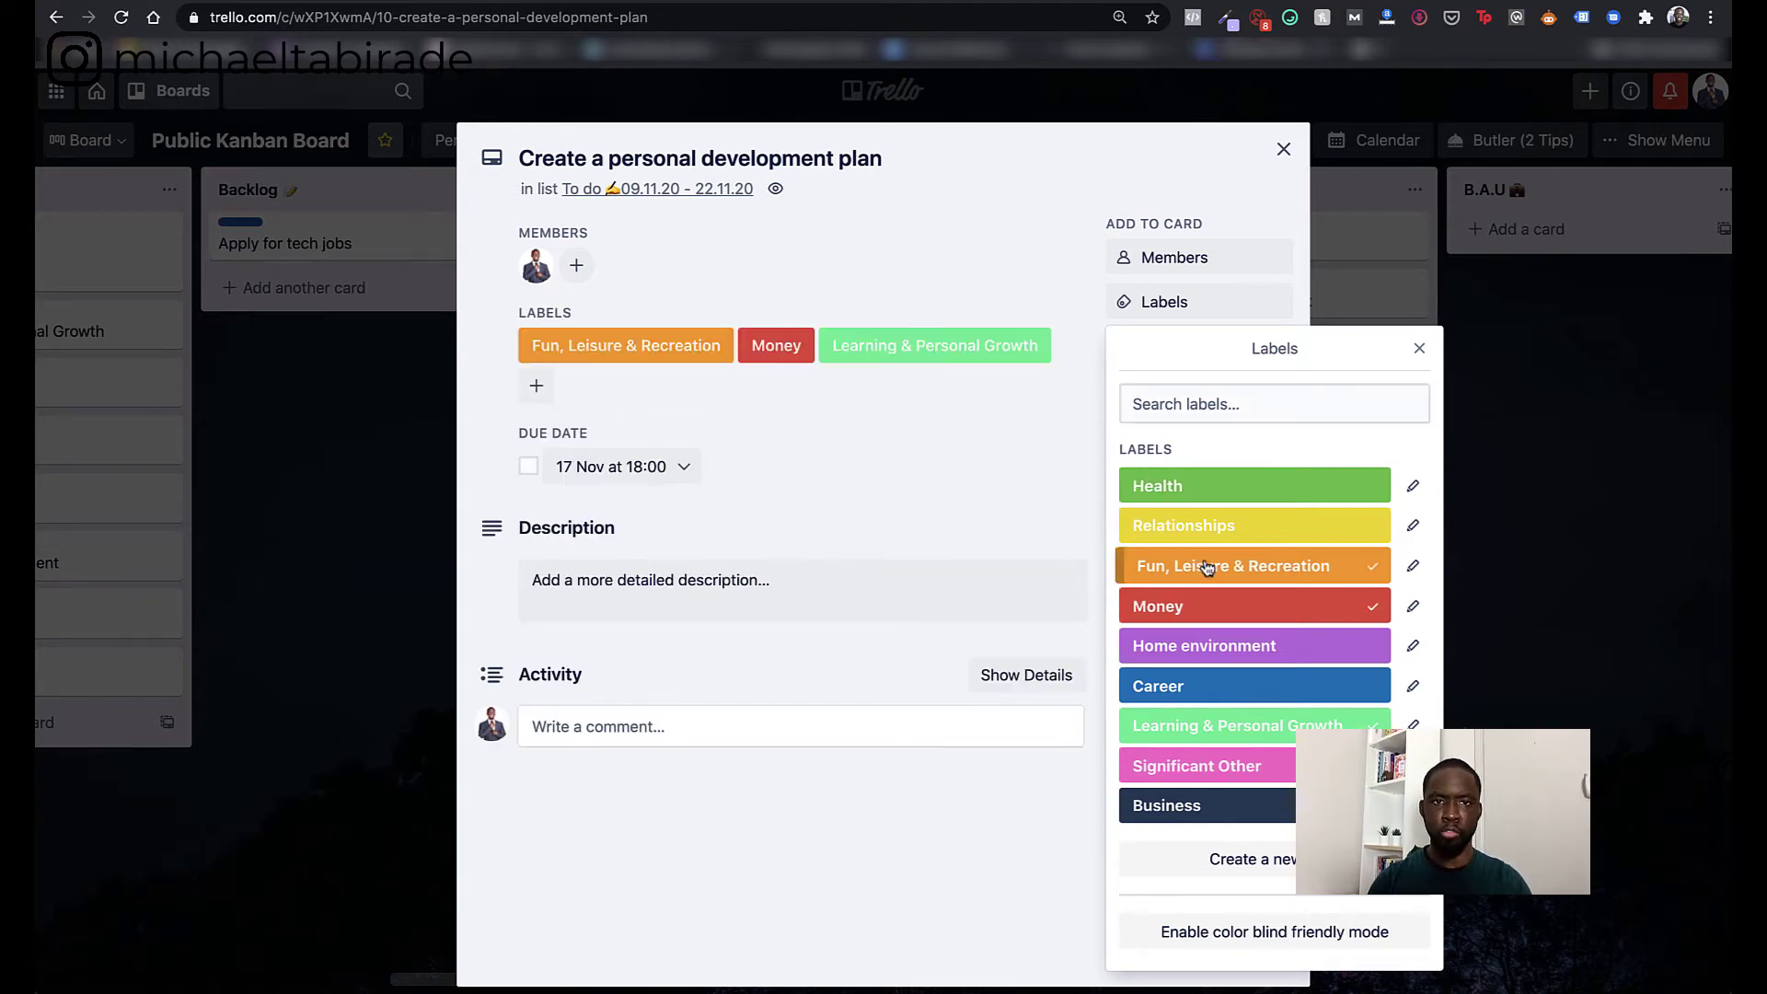
pyautogui.click(1374, 576)
pyautogui.click(1372, 606)
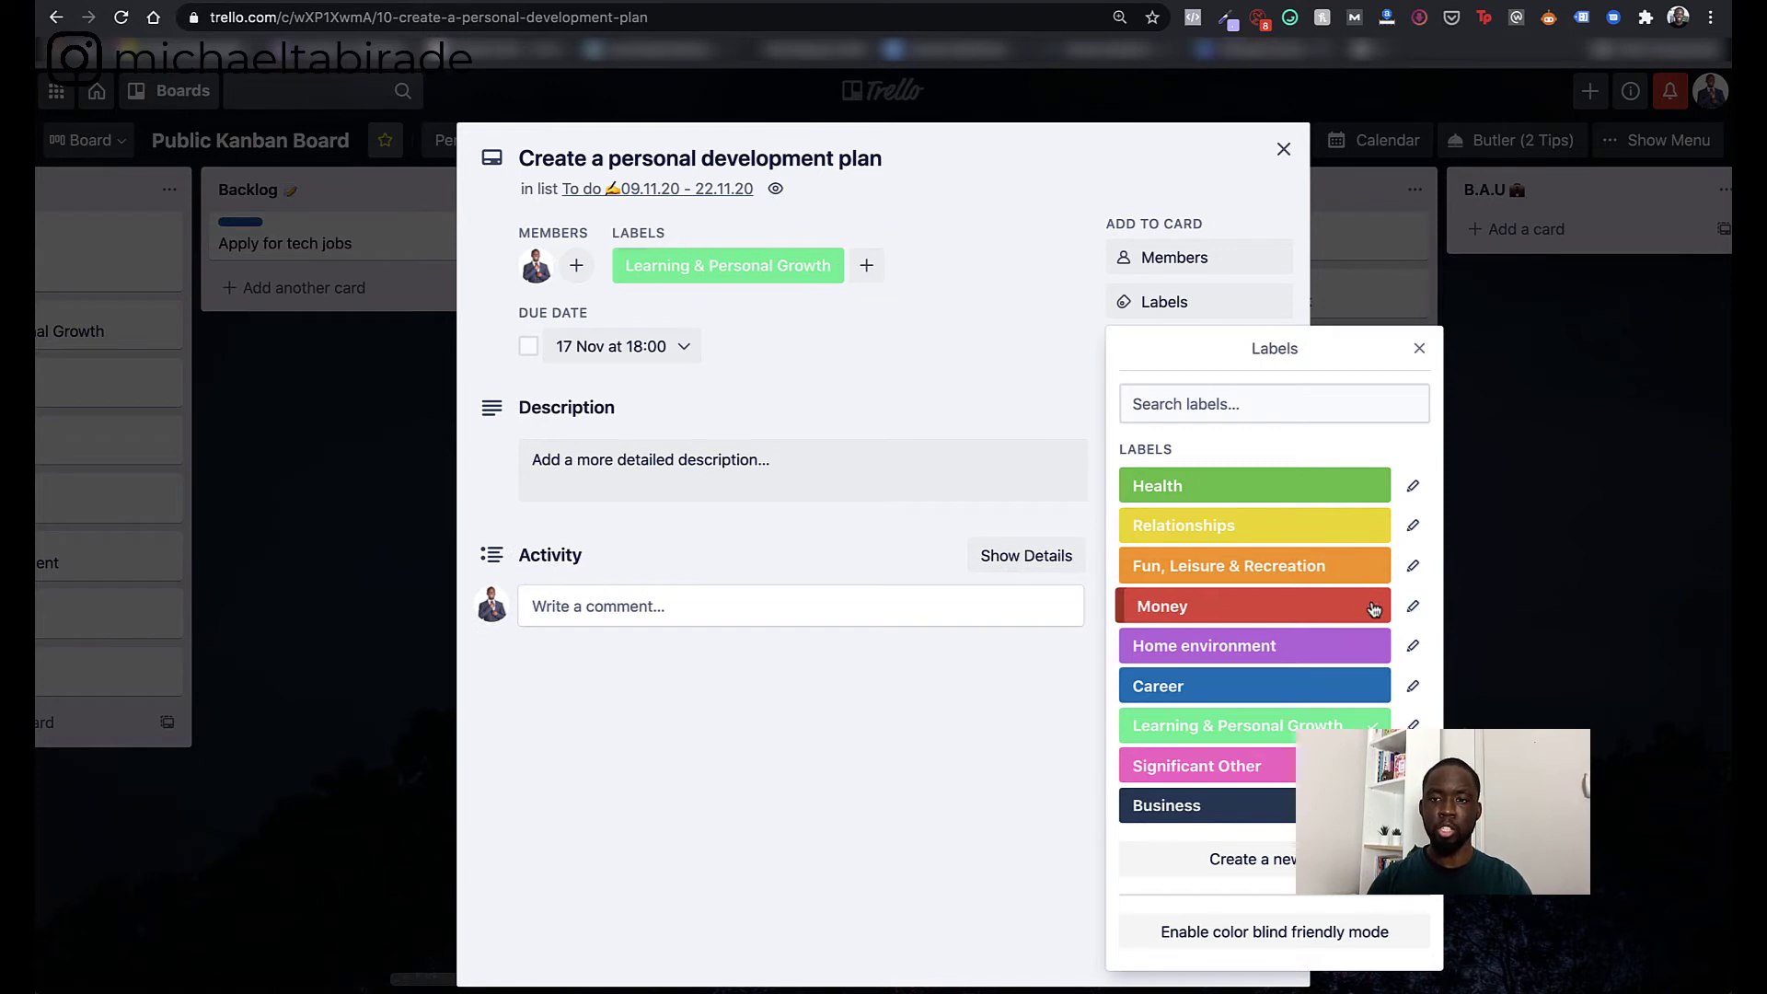
pyautogui.click(1419, 348)
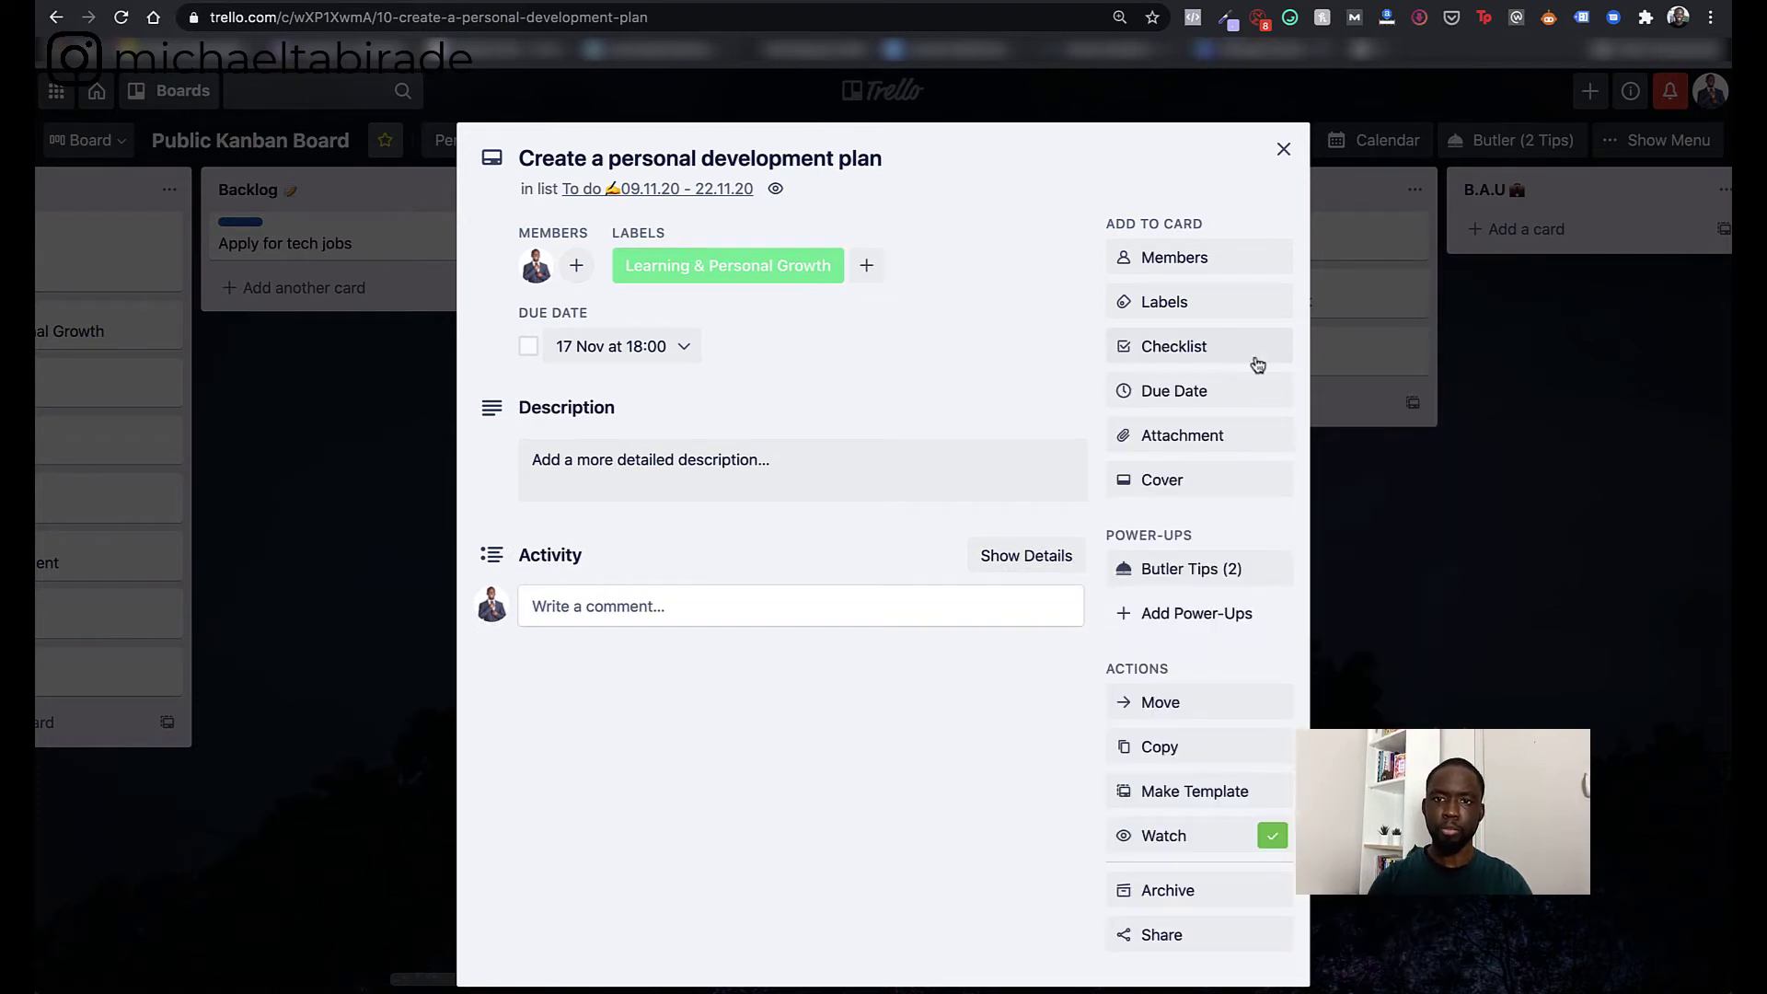
# - Attach the person's web link URL to the card, using their name as the link name
pyautogui.click(1167, 446)
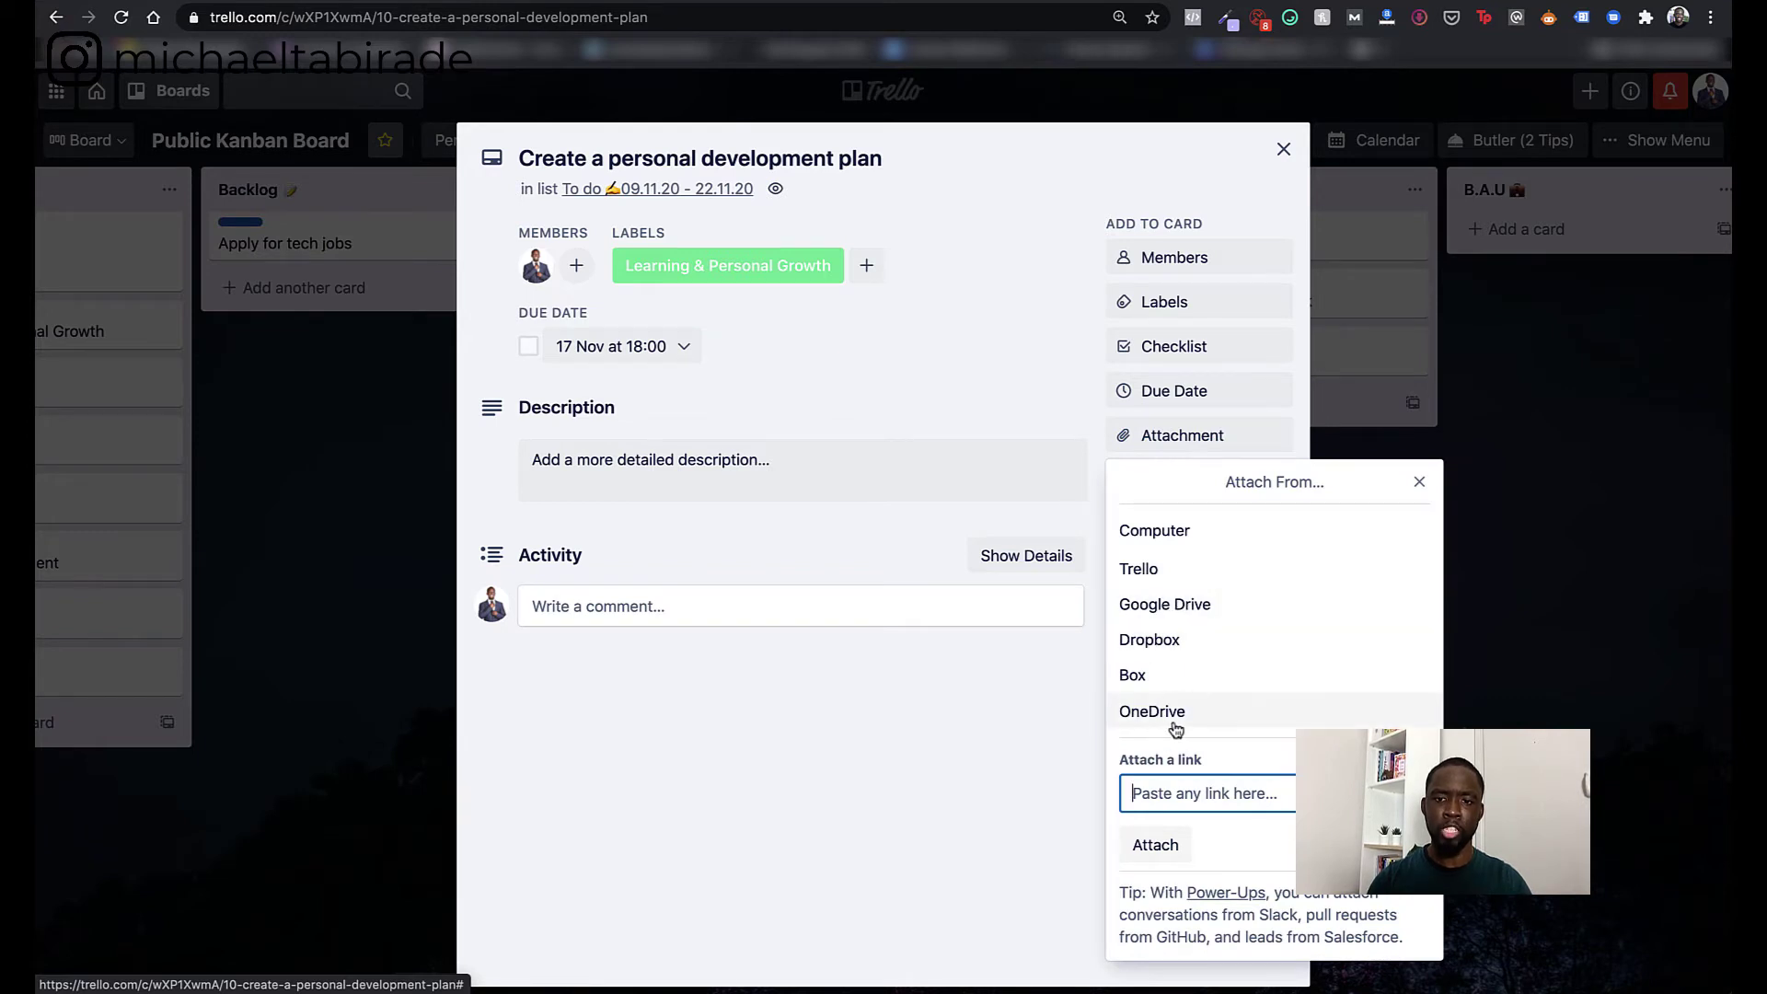
pyautogui.write('https')
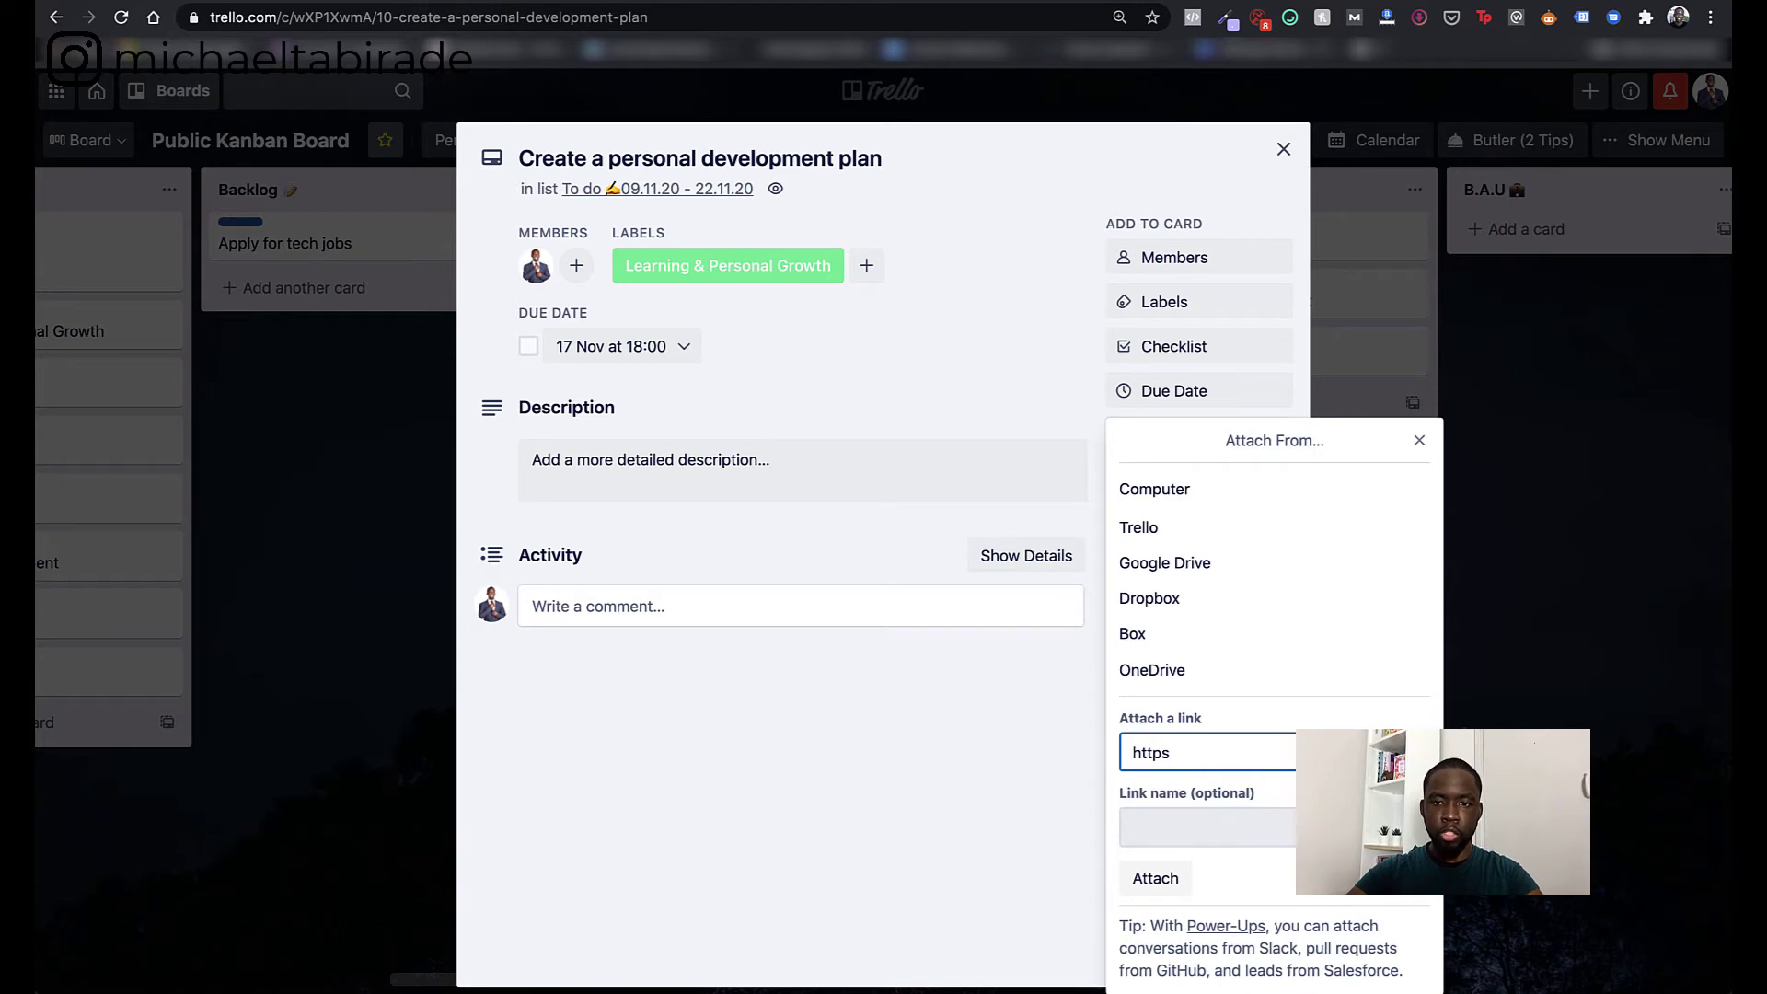
pyautogui.write('"//micha')
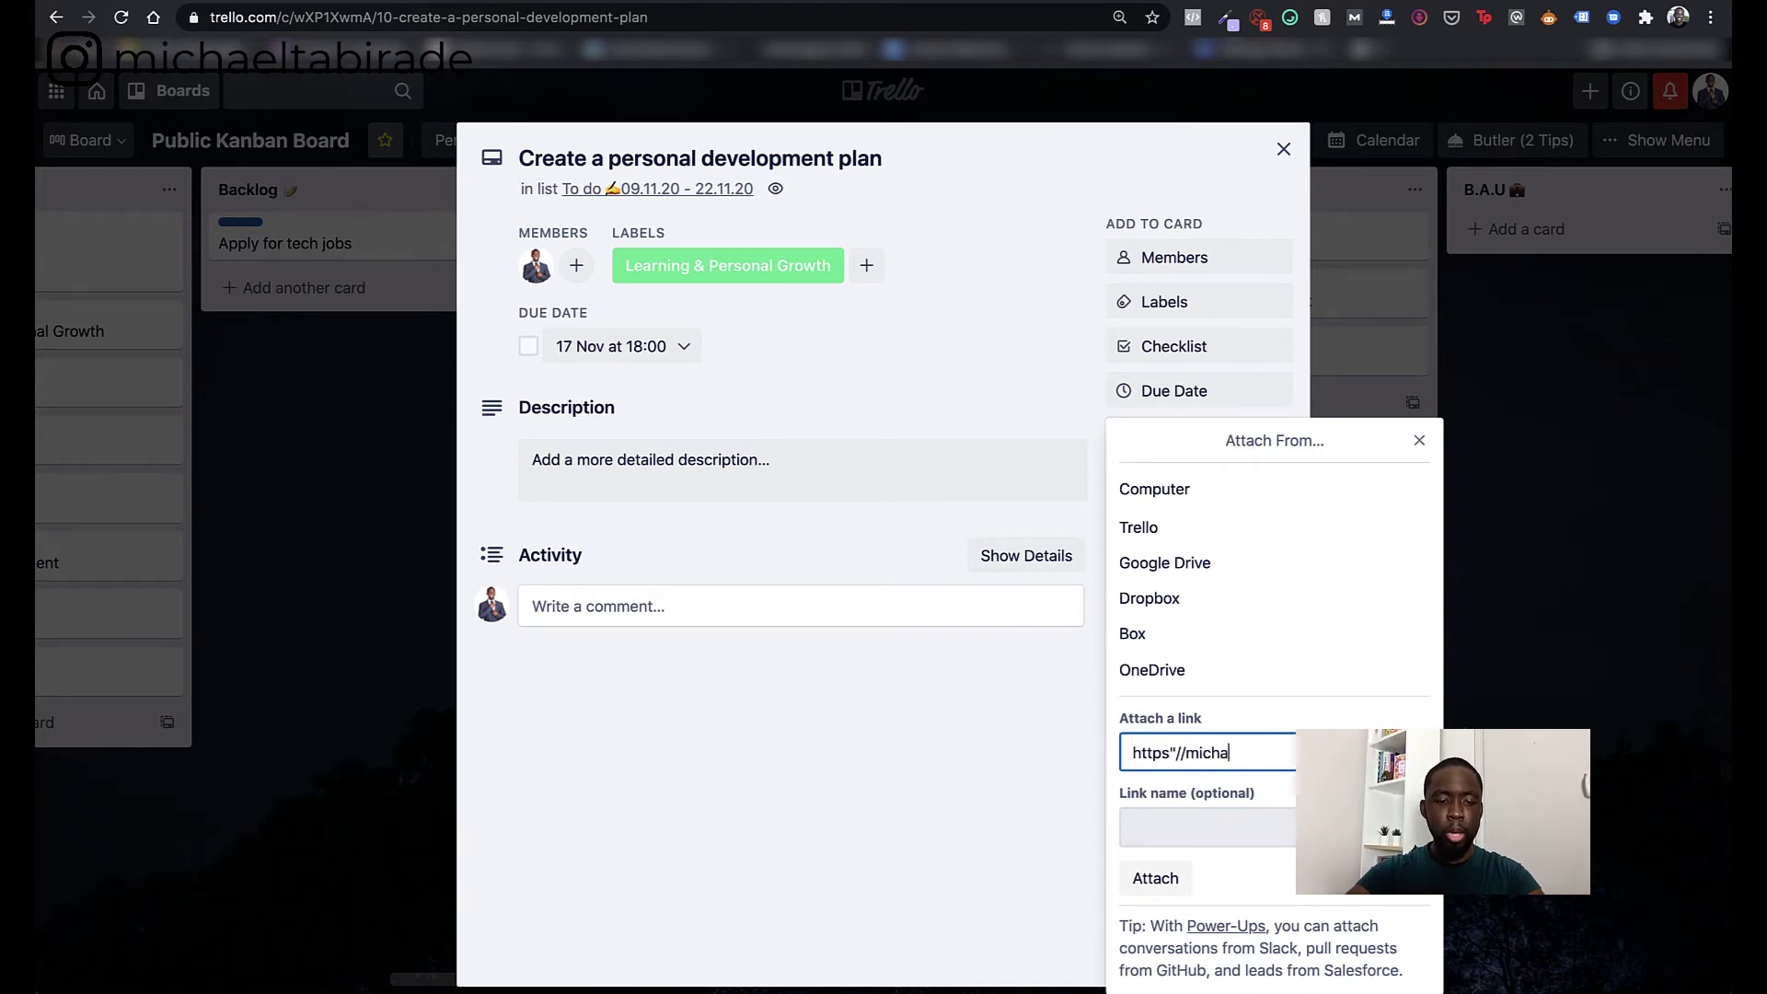
pyautogui.press('BackSpace')
pyautogui.press('BackSpace')
pyautogui.press('BackSpace')
pyautogui.press('BackSpace')
pyautogui.press('BackSpace')
pyautogui.press('BackSpace')
pyautogui.press('BackSpace')
pyautogui.press('BackSpace')
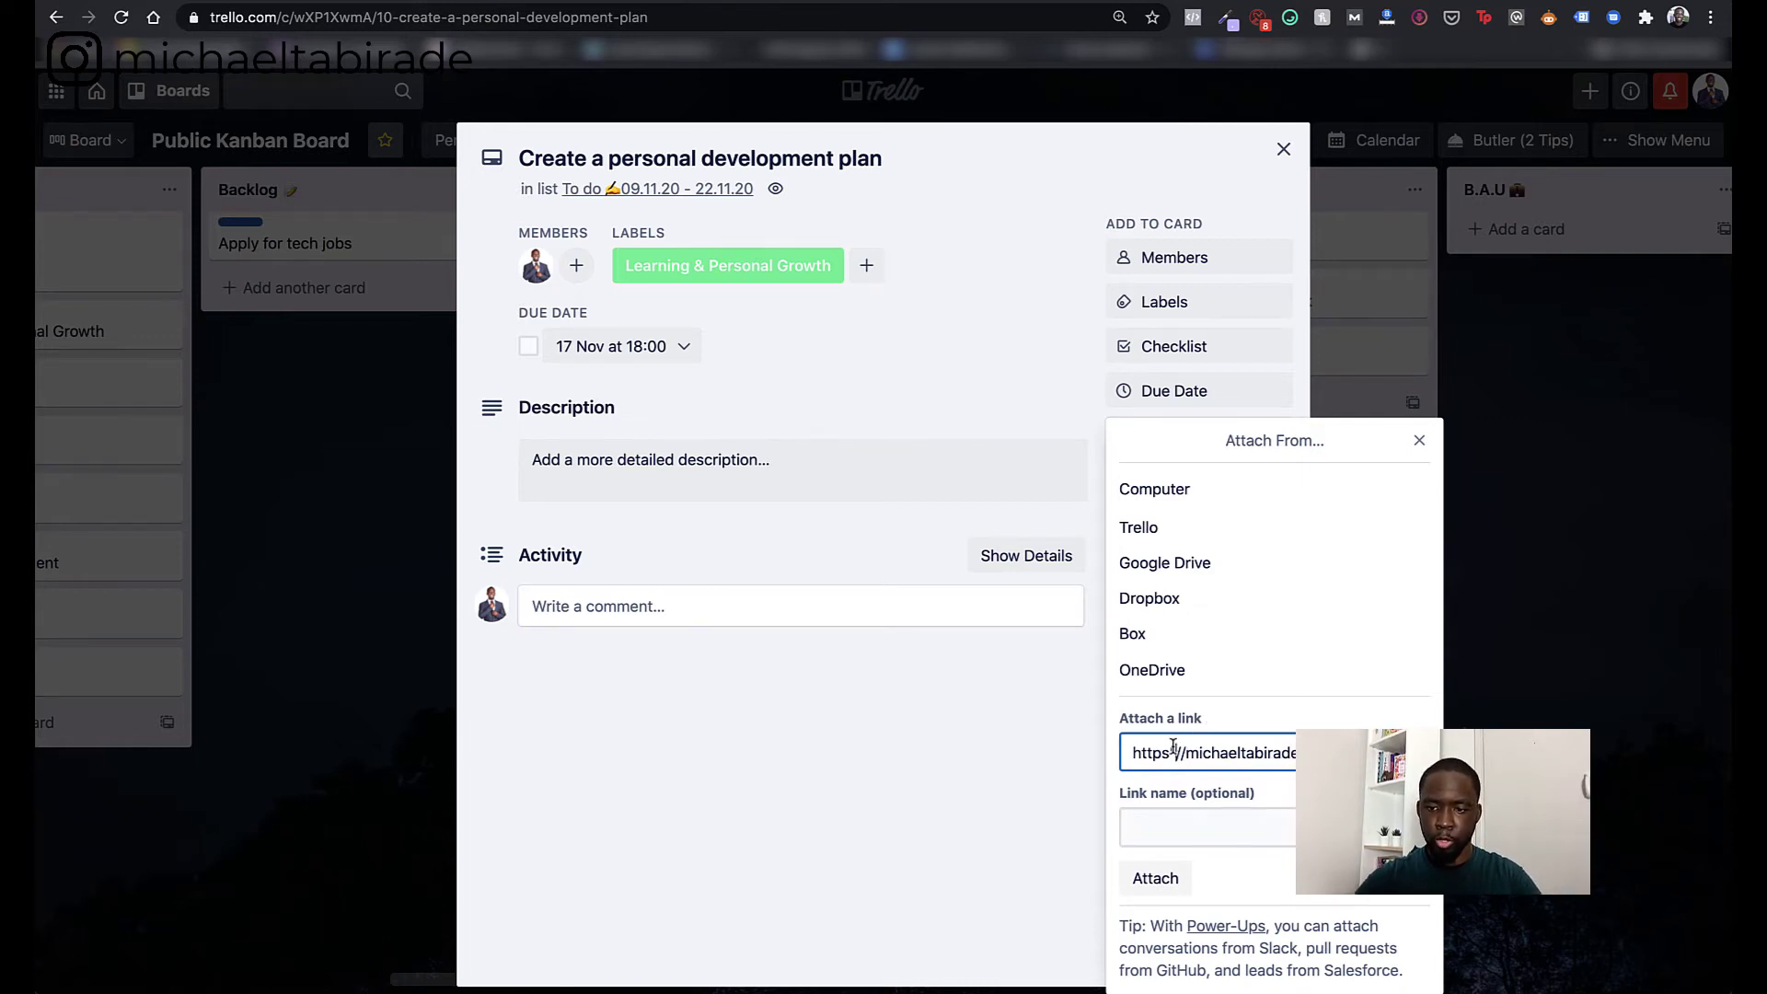
pyautogui.click(1183, 840)
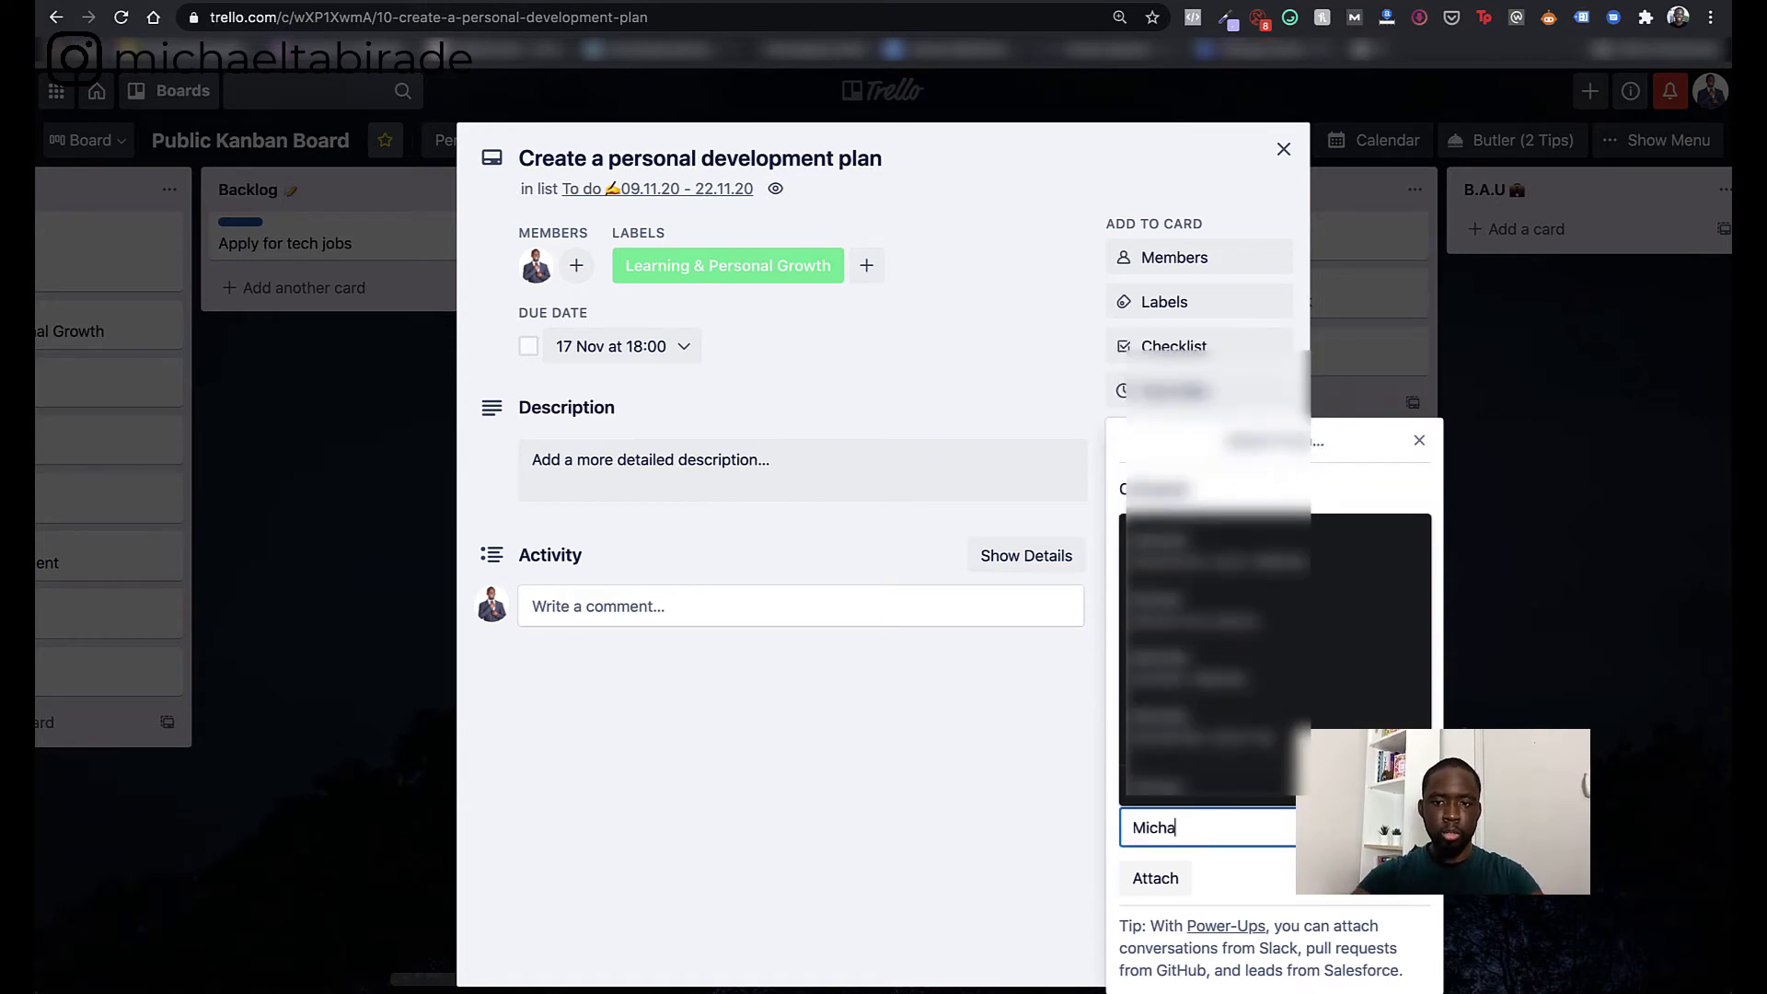
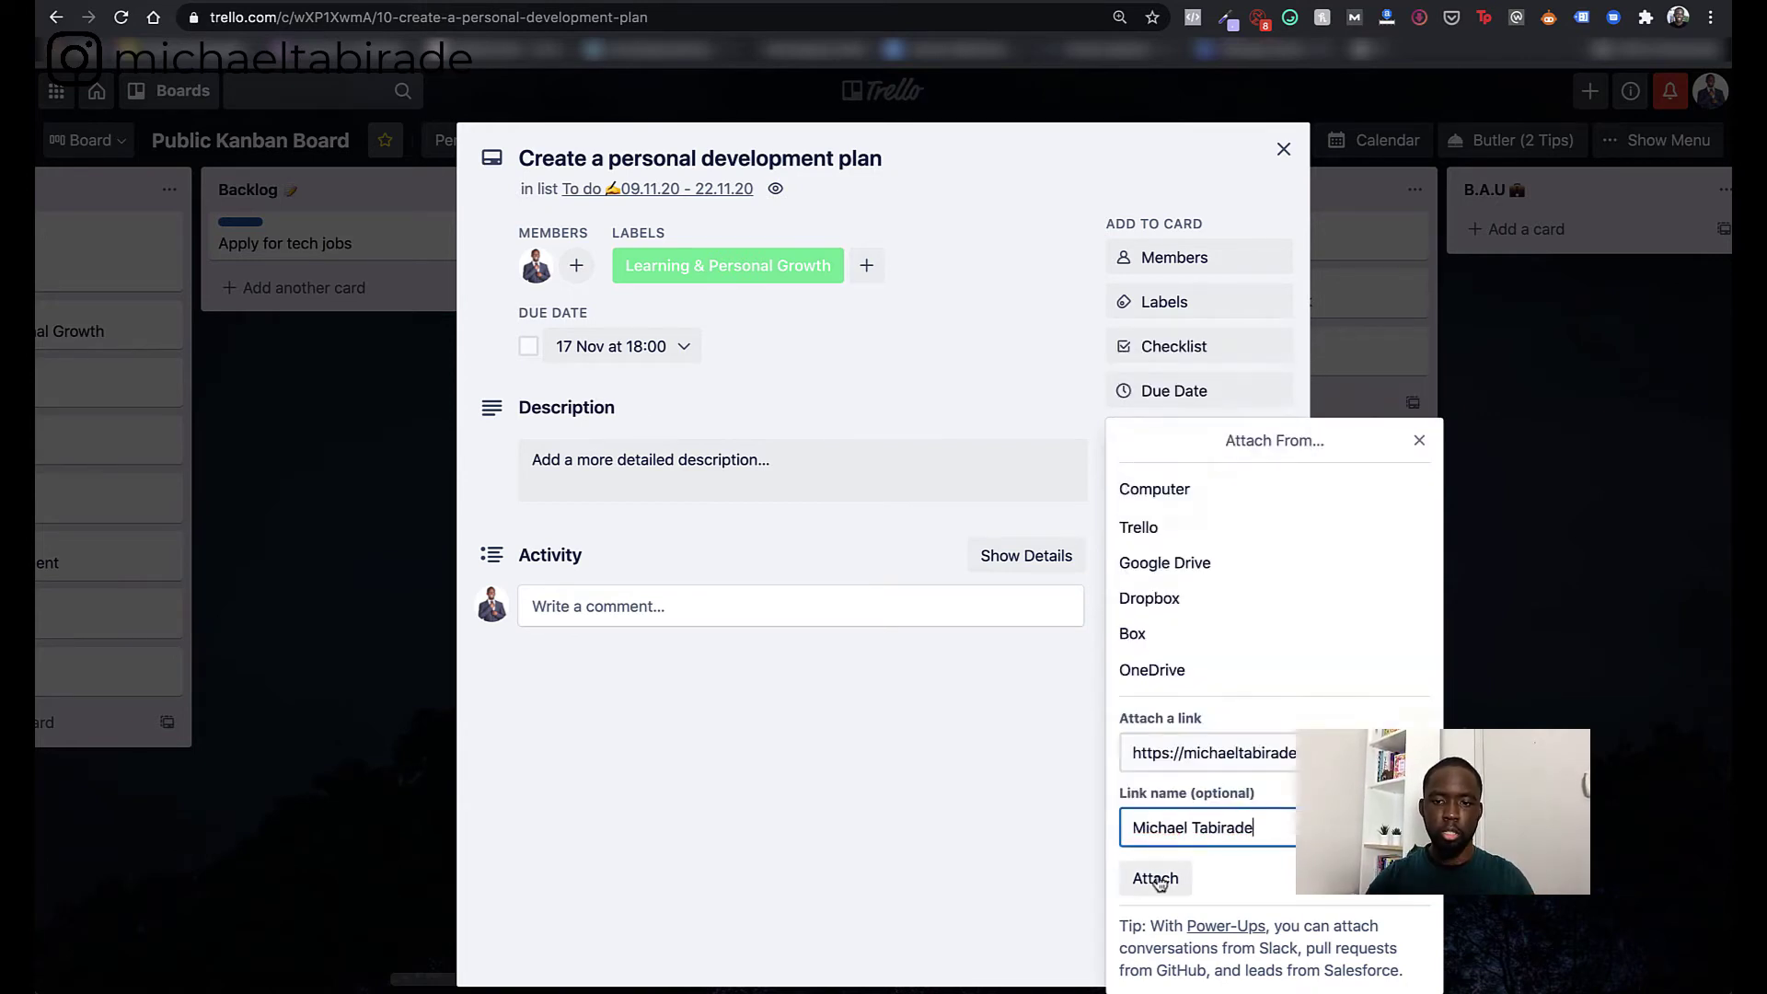
pyautogui.click(1157, 880)
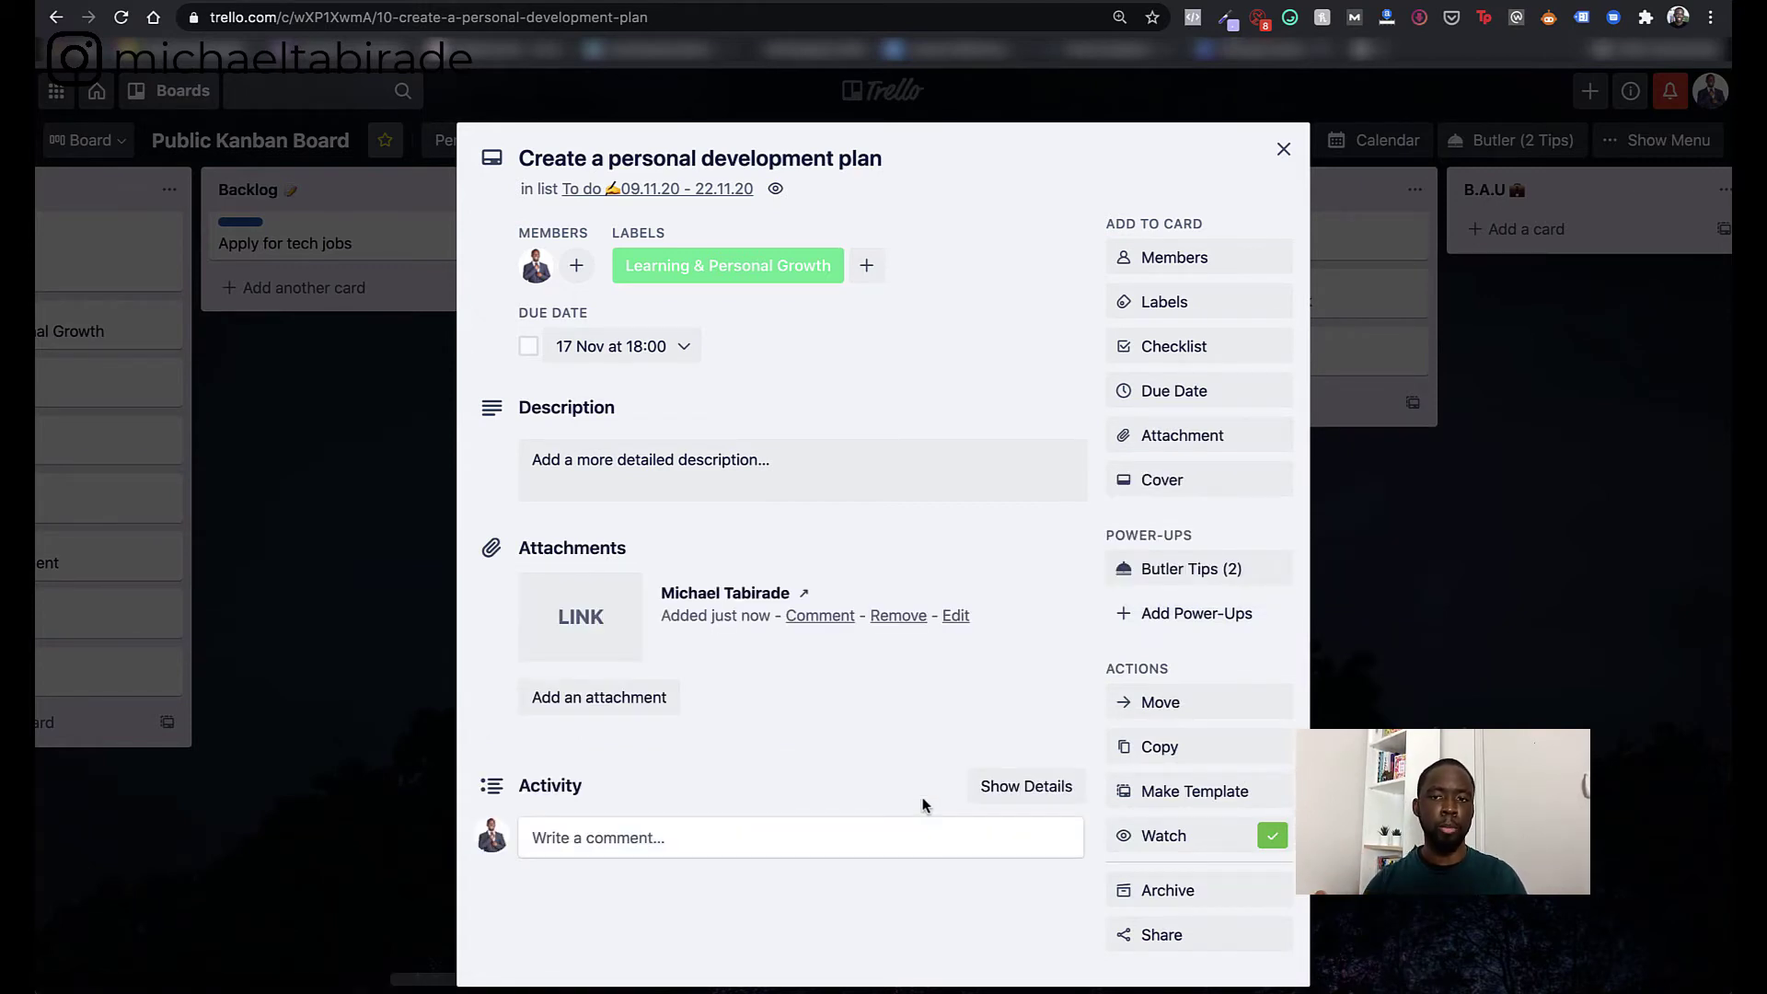
# - Try orange and light-green cover colours, then set the snowy mountain photo as the card cover
pyautogui.click(1157, 482)
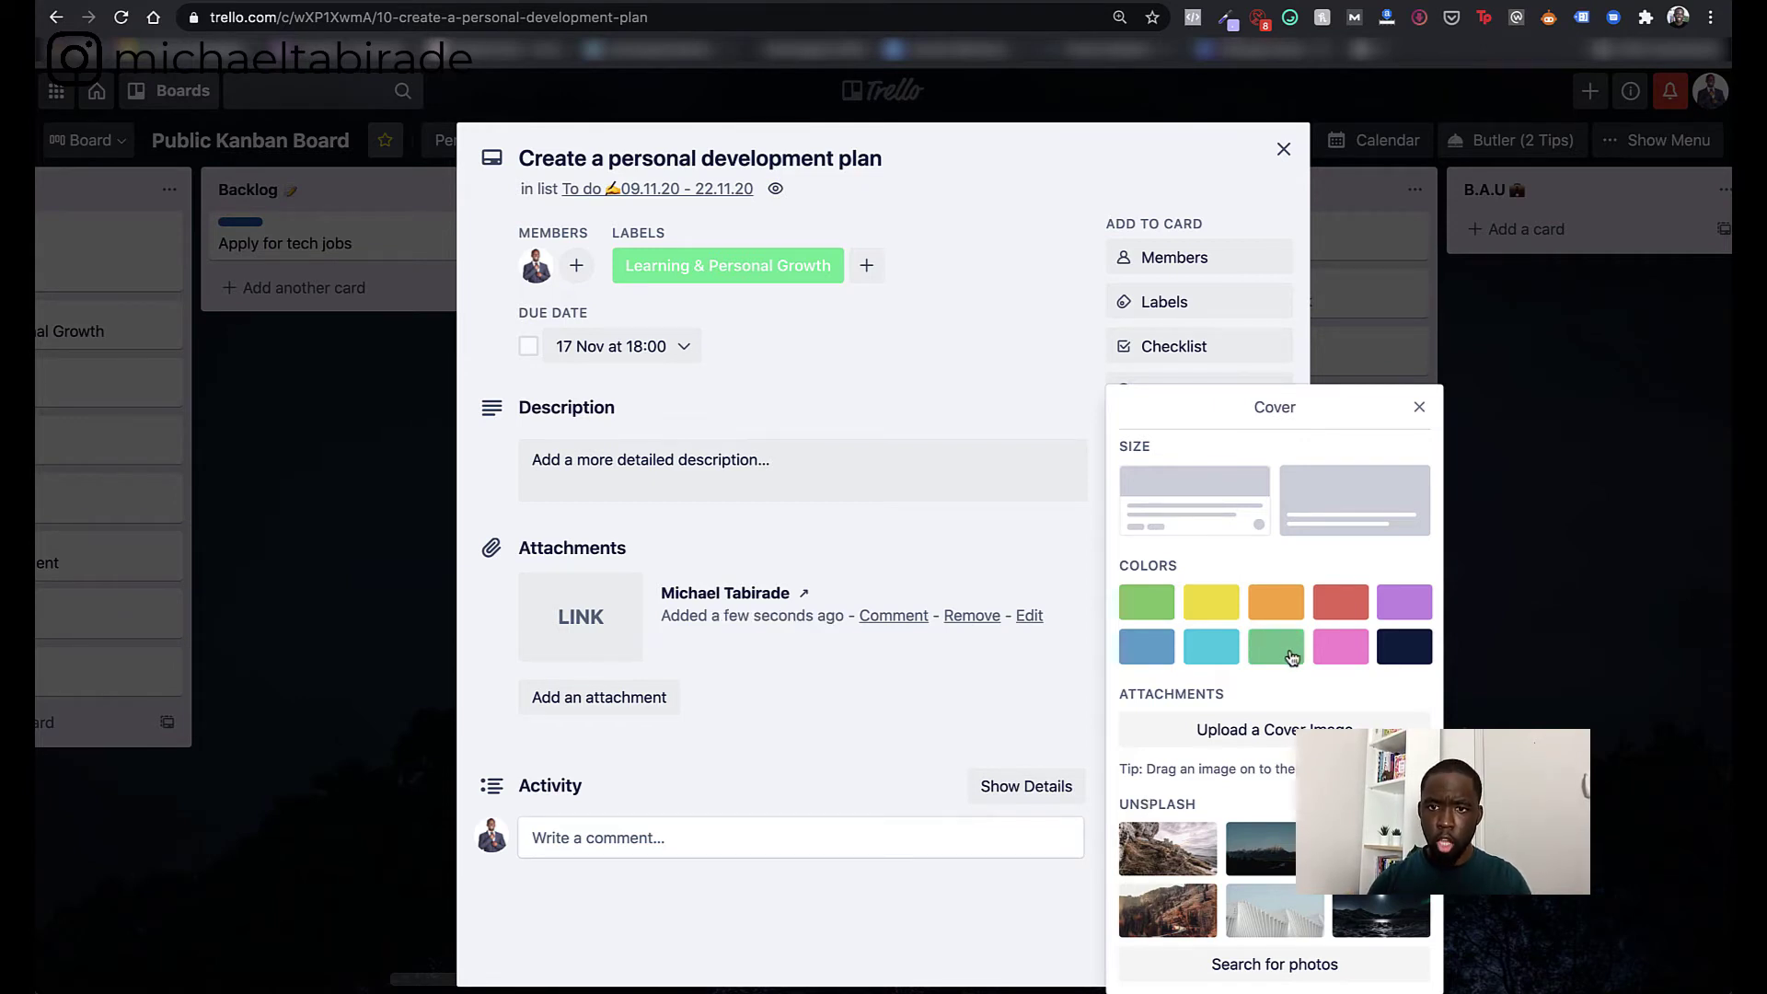
pyautogui.click(1279, 607)
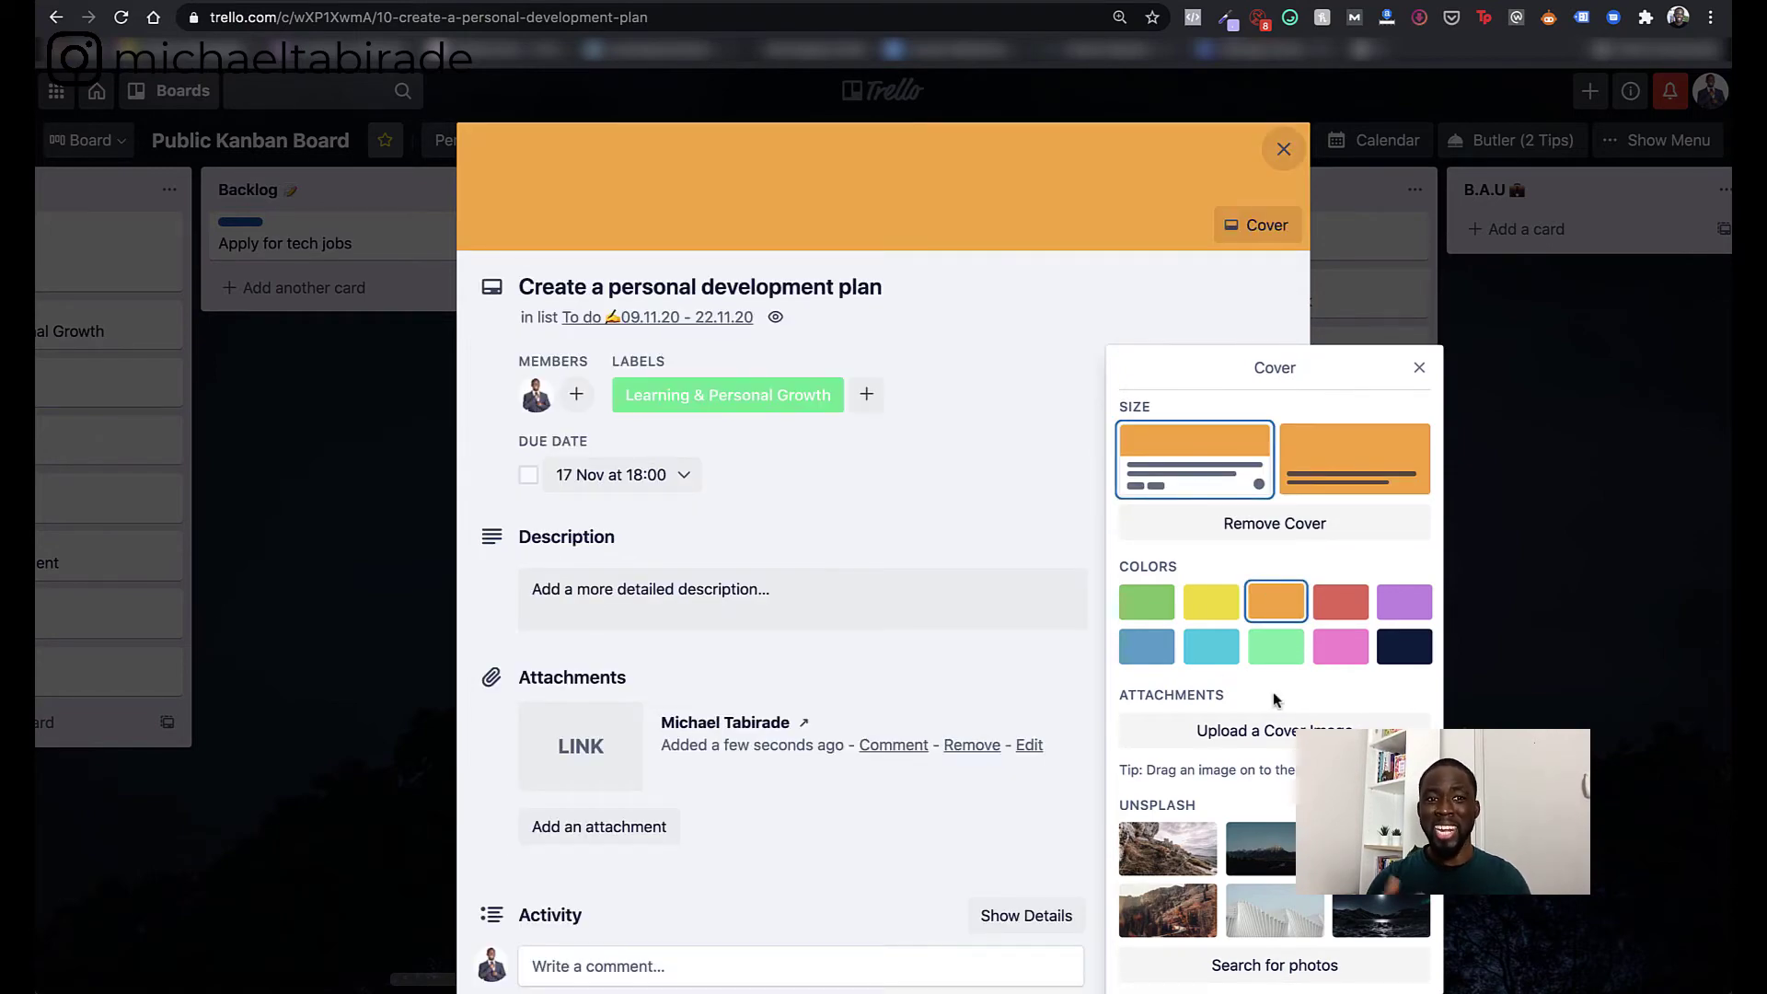
pyautogui.click(1276, 645)
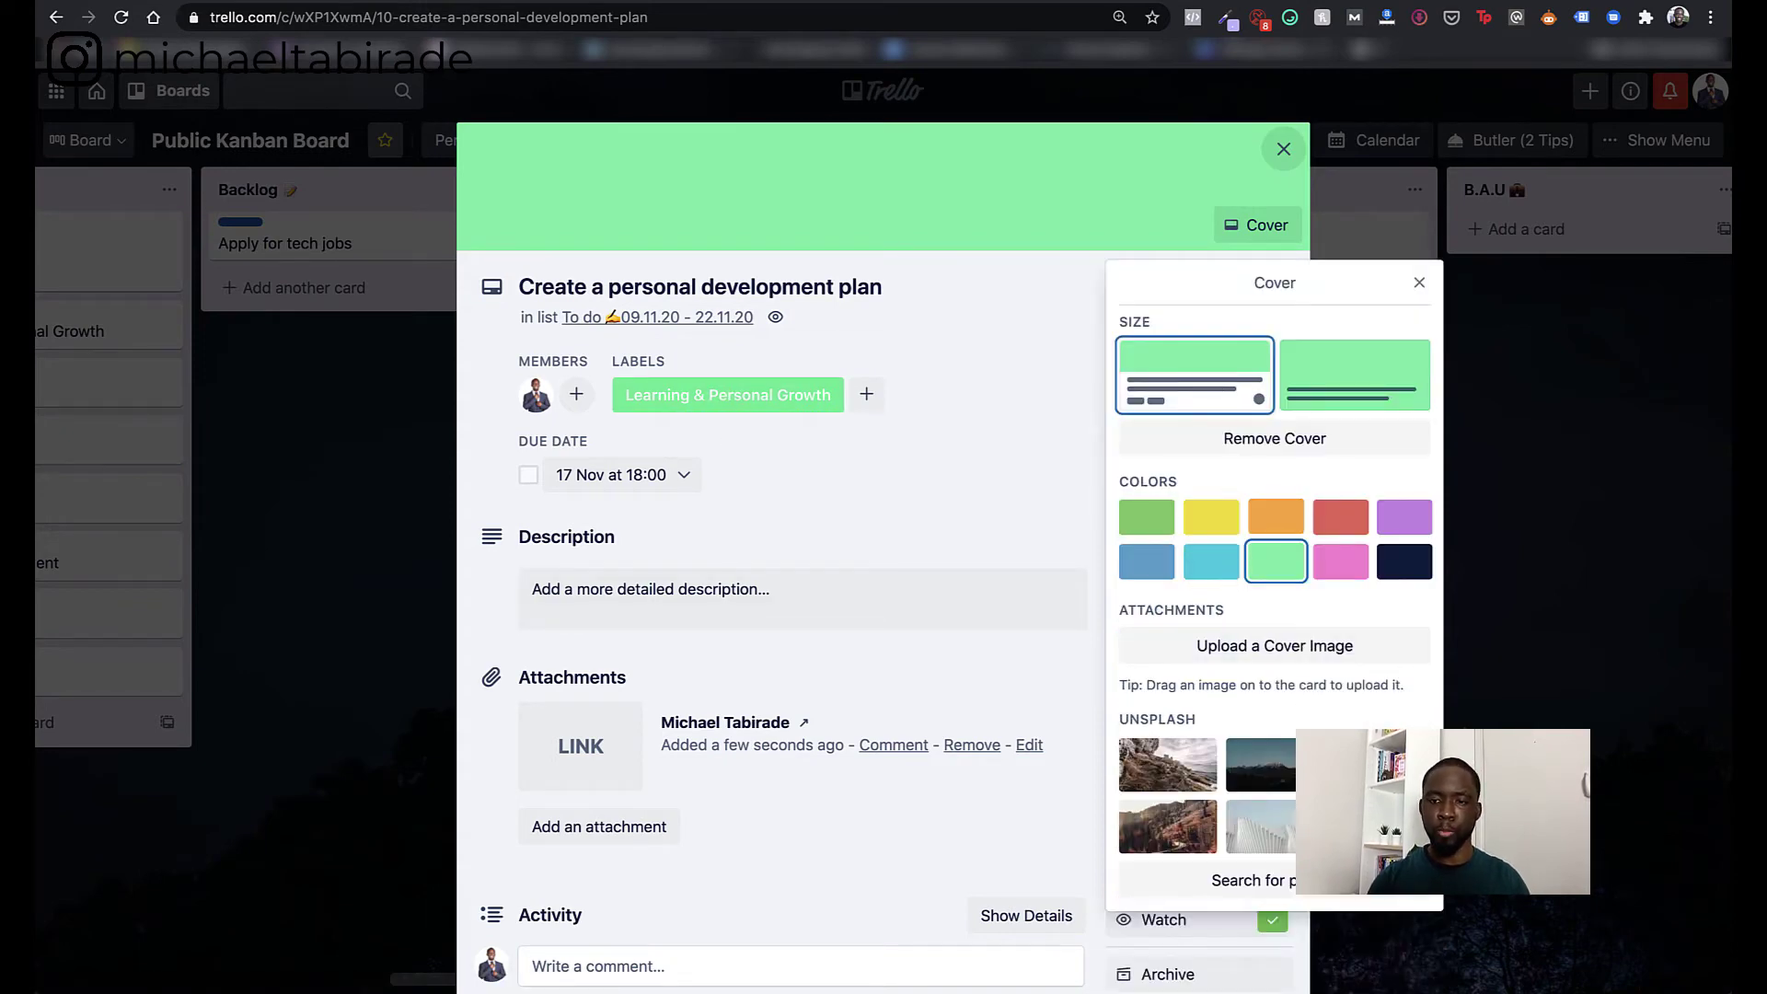
pyautogui.click(1275, 764)
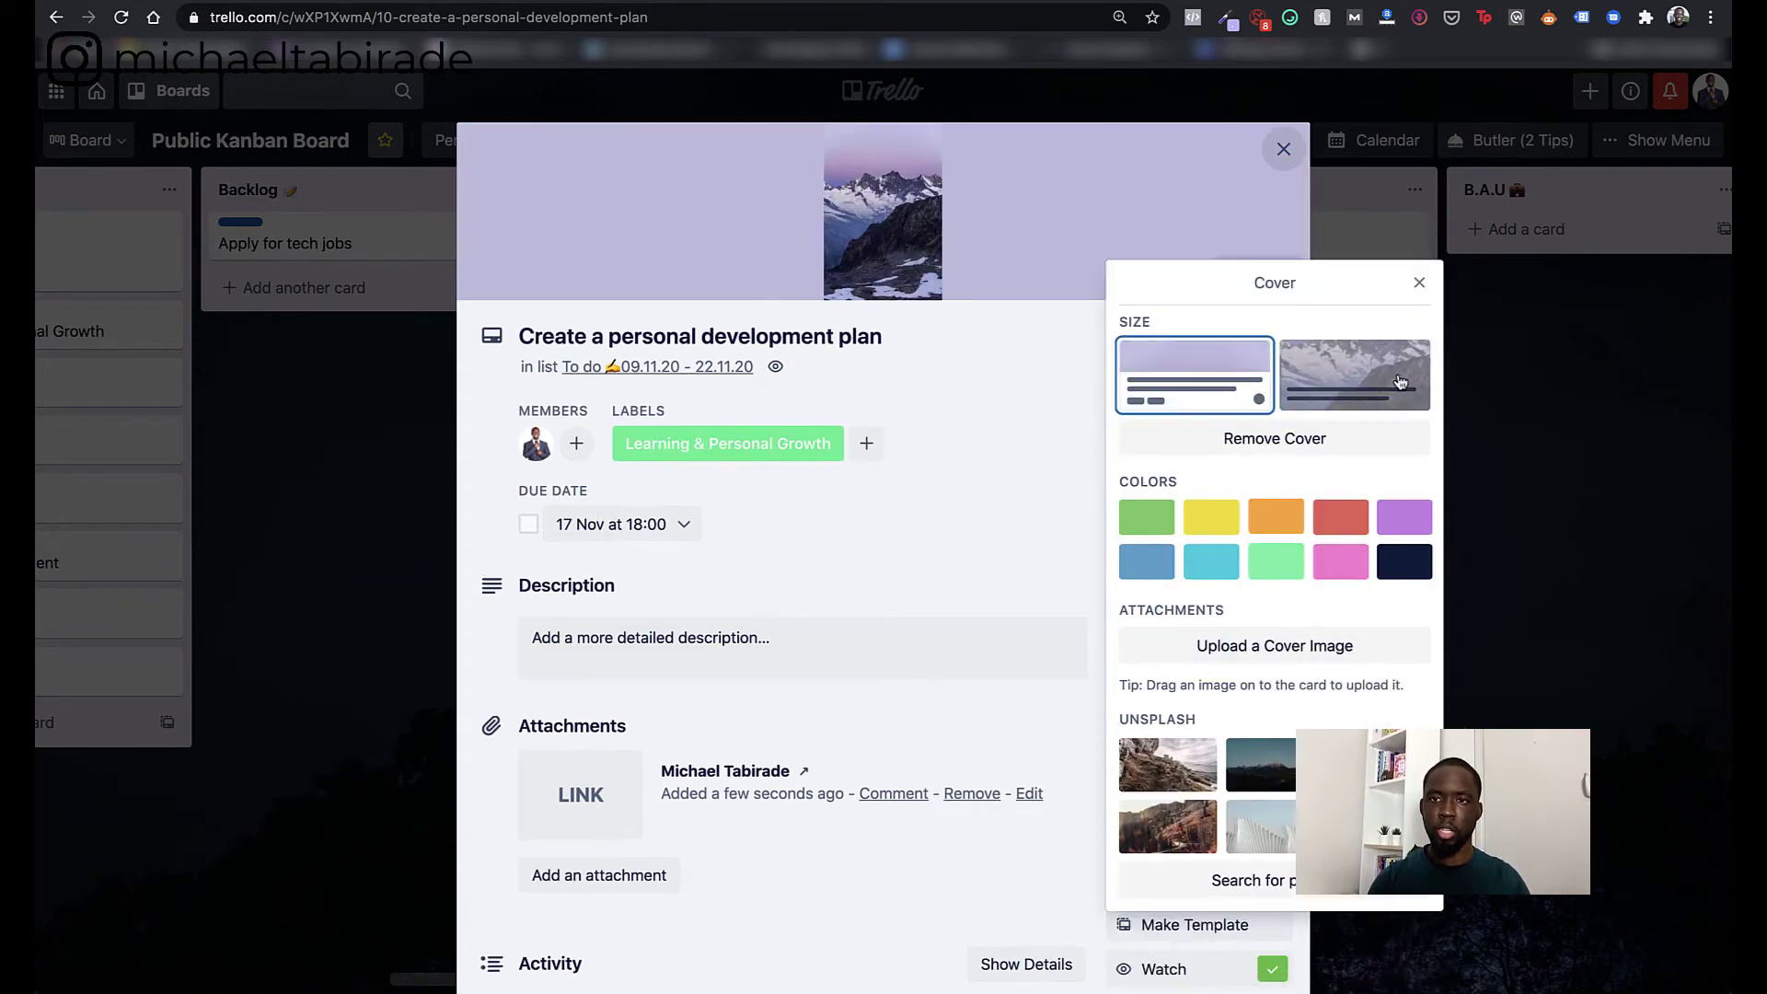
pyautogui.click(1423, 284)
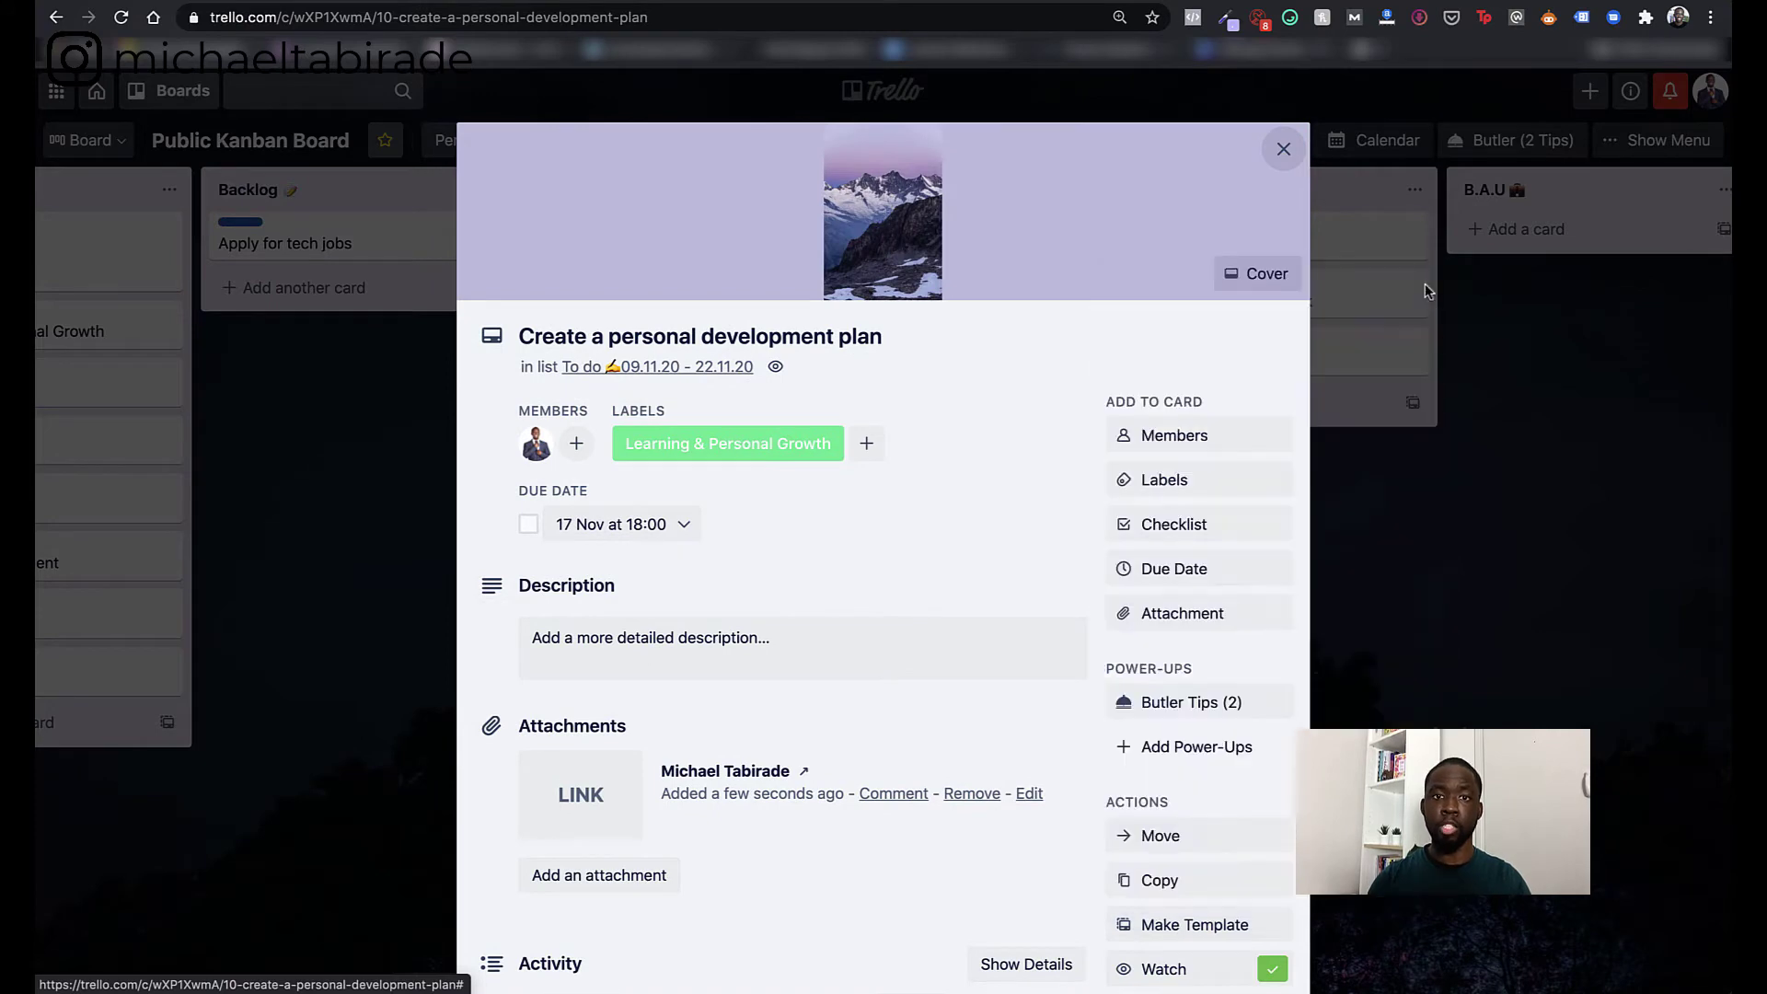
# - Close the card and drag Book games night into Done, then back into Doing
pyautogui.click(1283, 149)
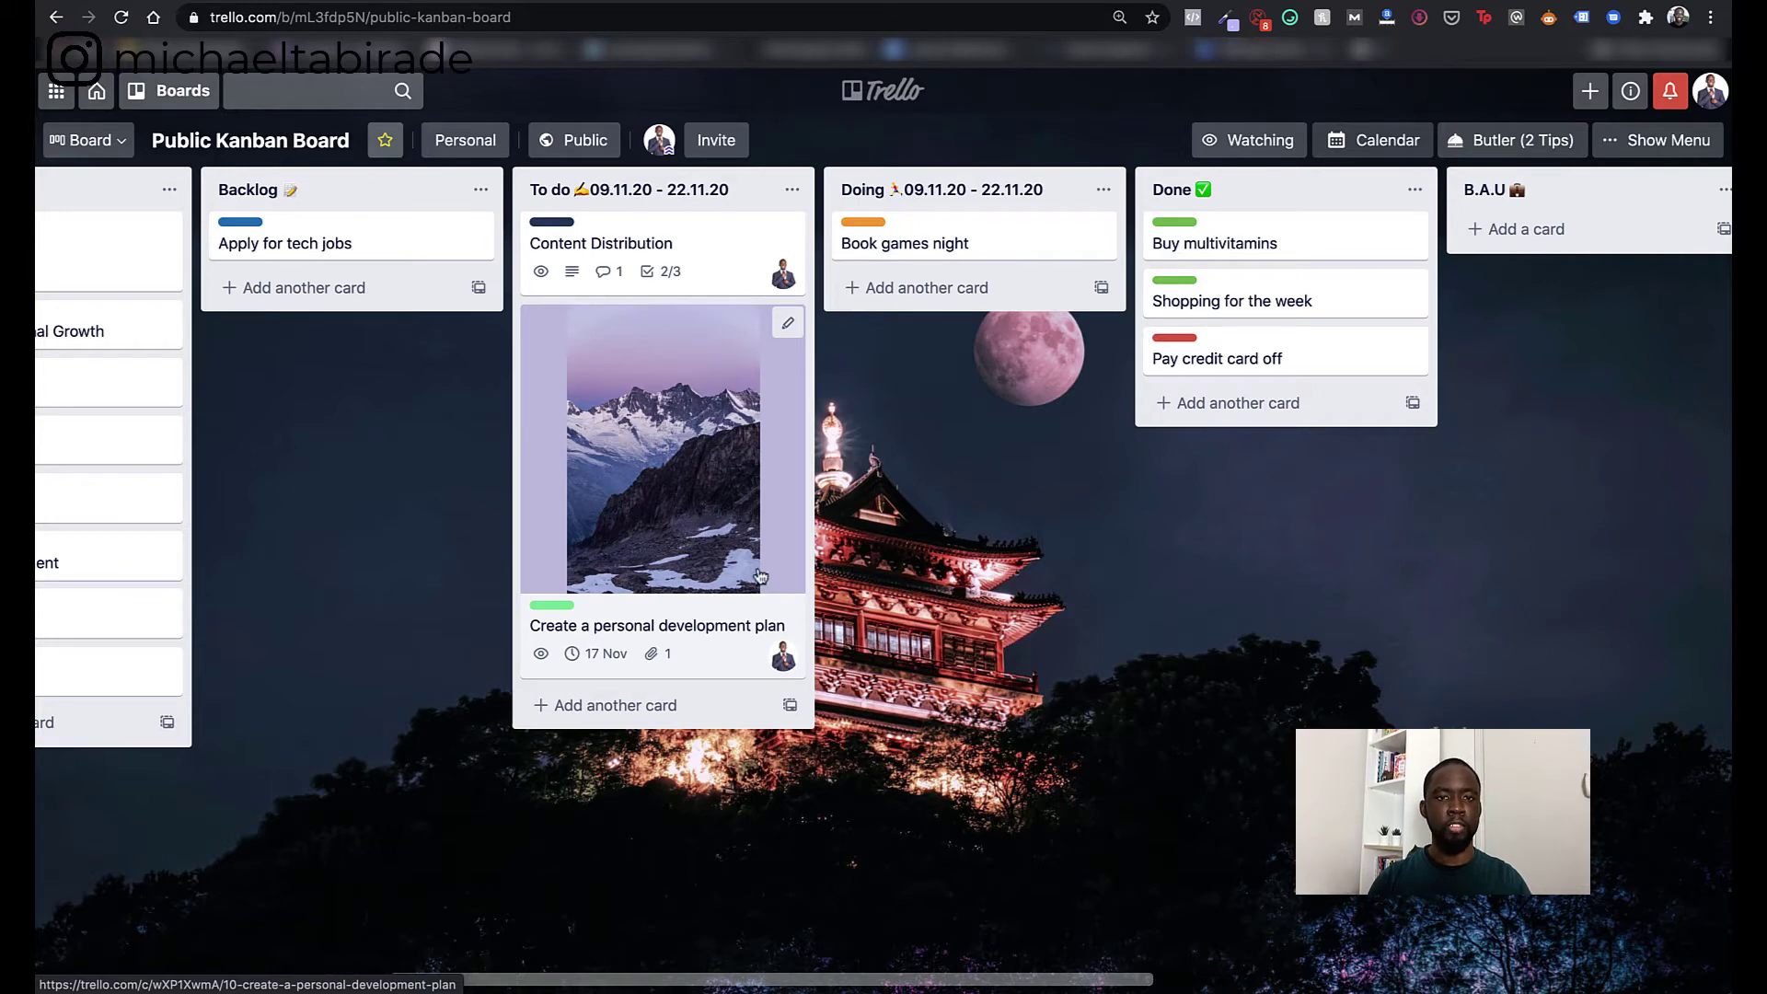
pyautogui.moveTo(664, 490); pyautogui.dragTo(552, 407)
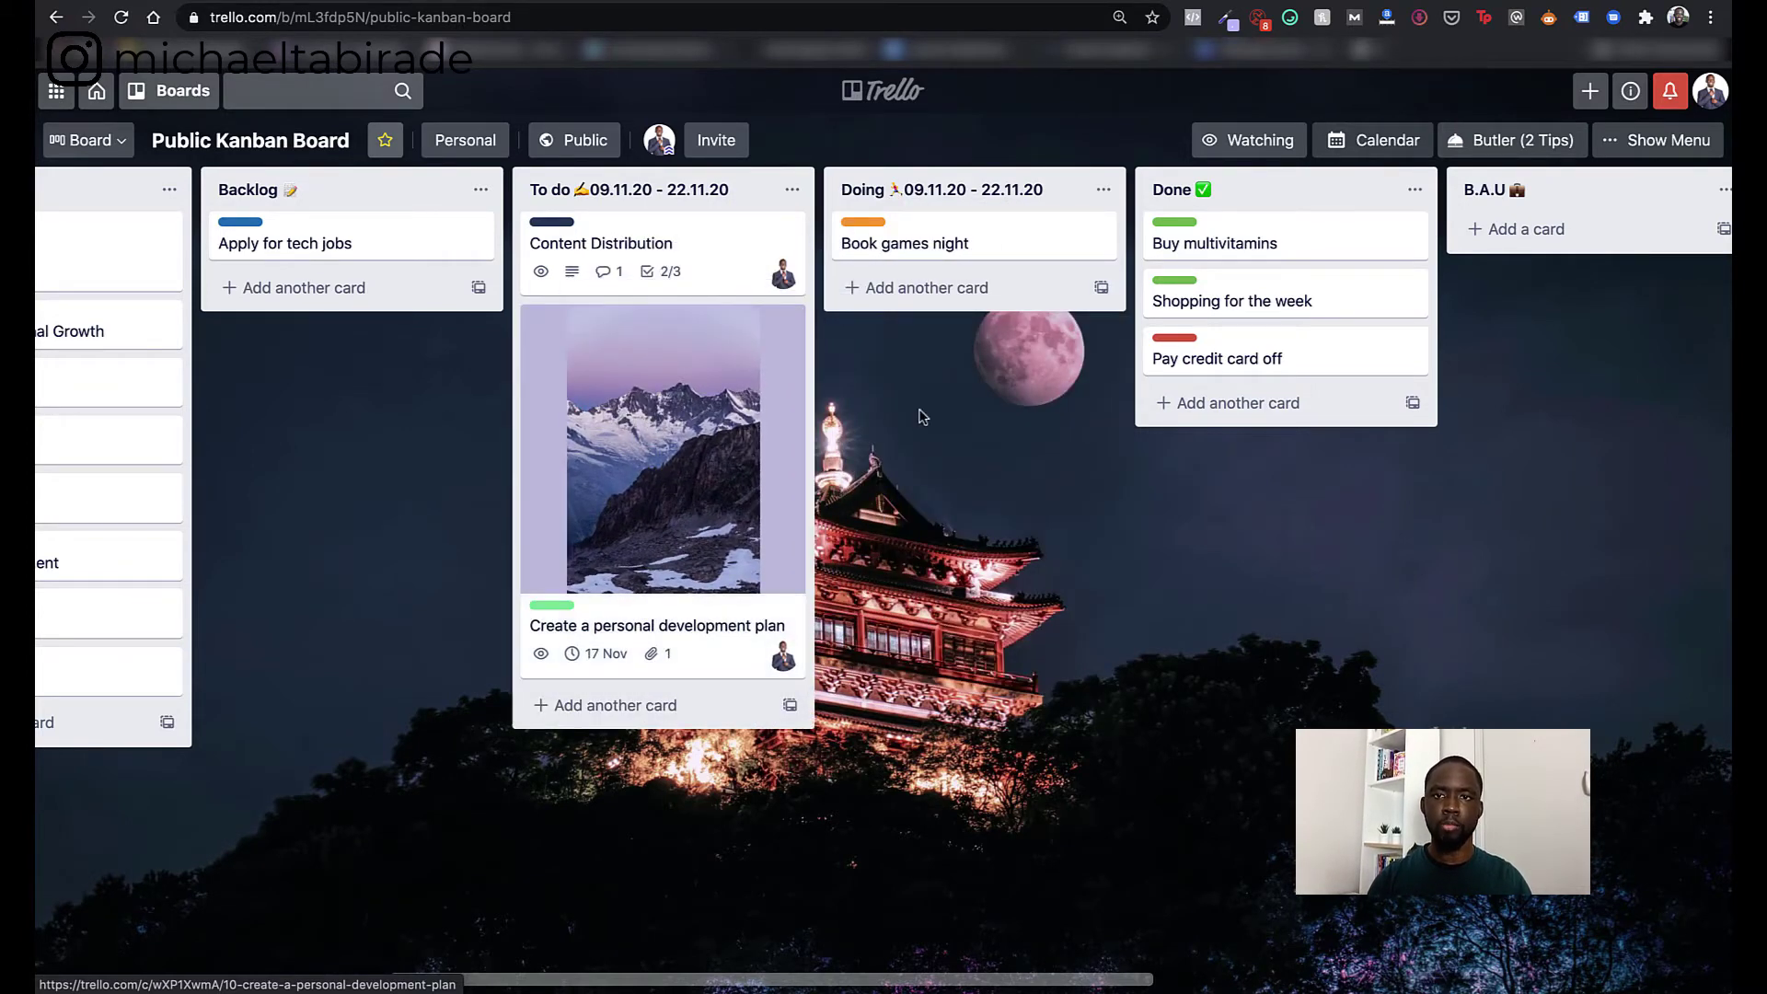
pyautogui.hscroll(5, 923, 416)
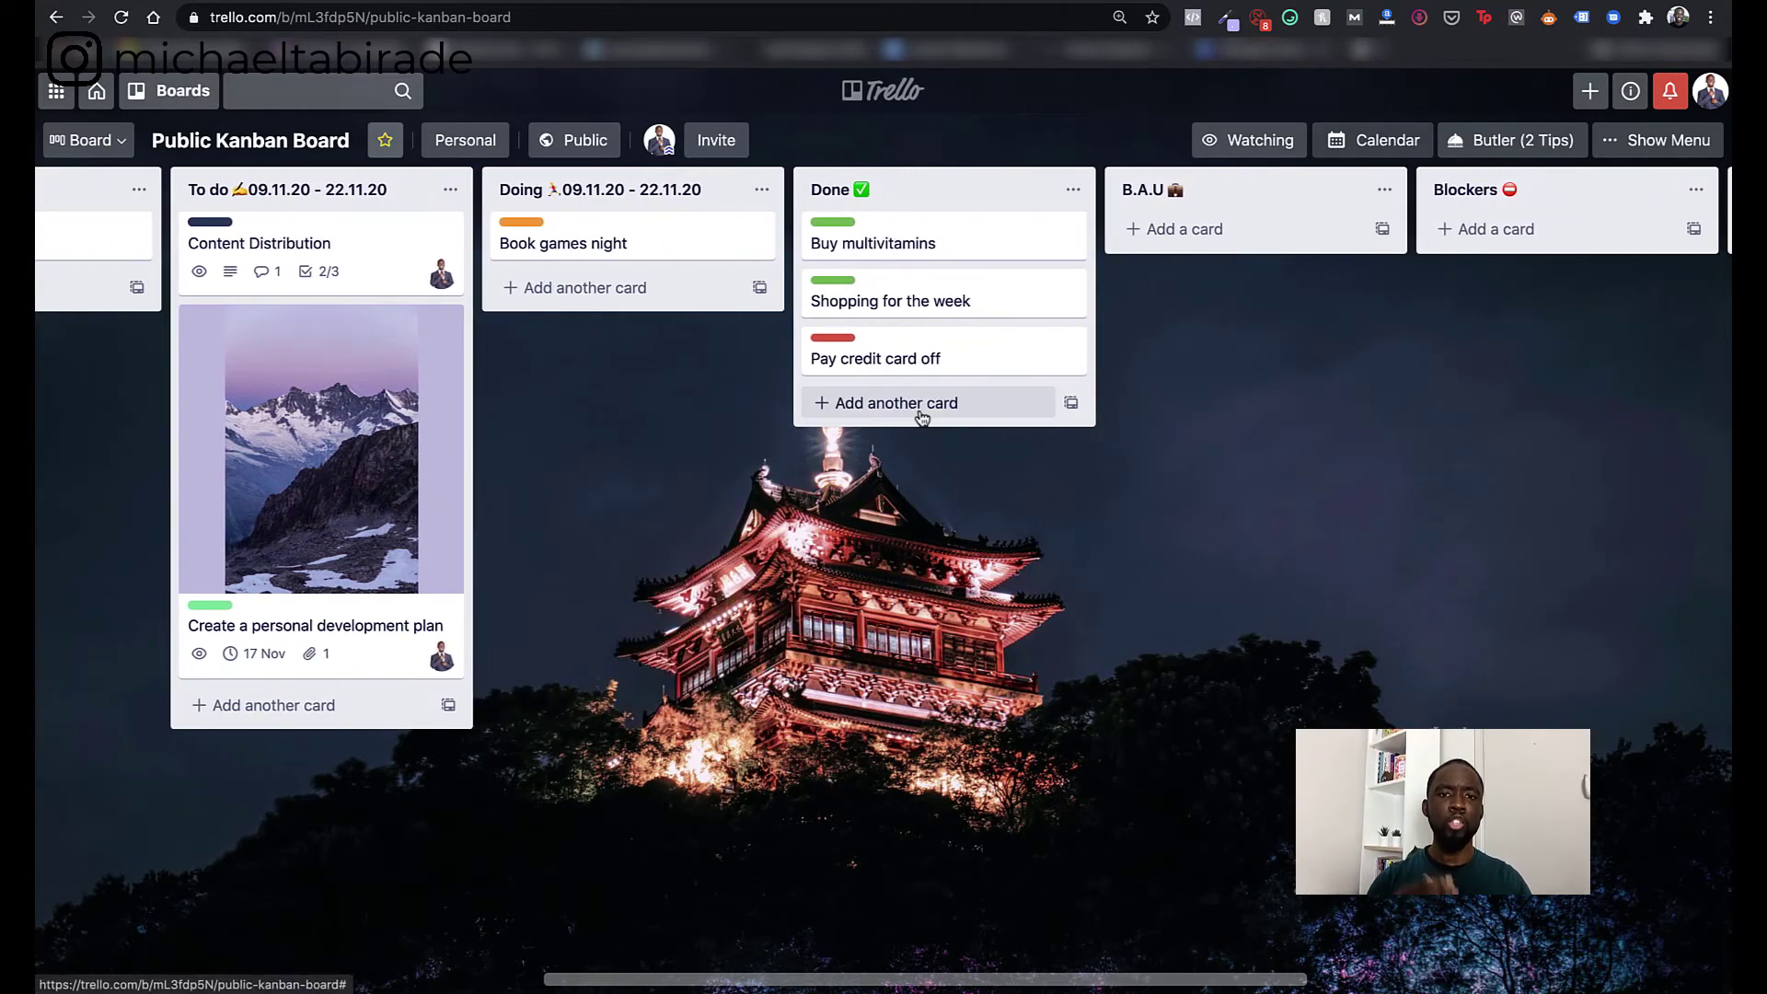
pyautogui.moveTo(700, 258); pyautogui.dragTo(951, 226)
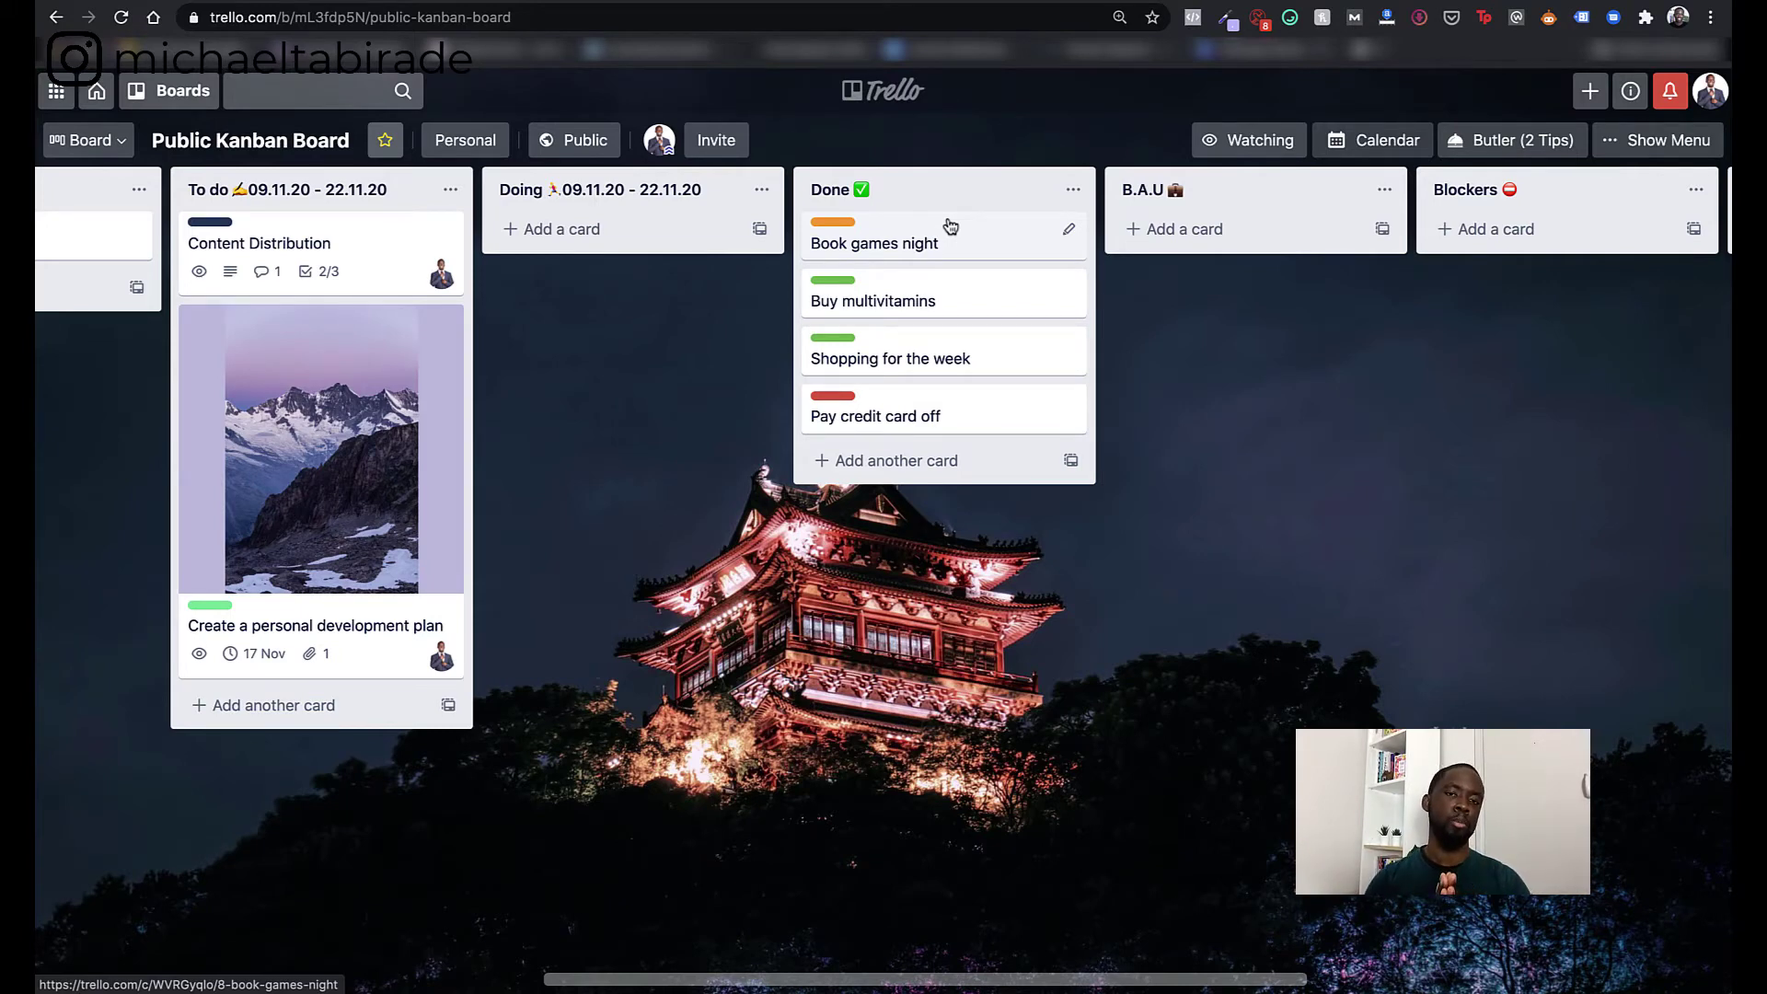
pyautogui.moveTo(954, 230); pyautogui.dragTo(659, 252)
# - Move Book games night into Done and Content Distribution from To do into Doing
pyautogui.hscroll(-5, 529, 413)
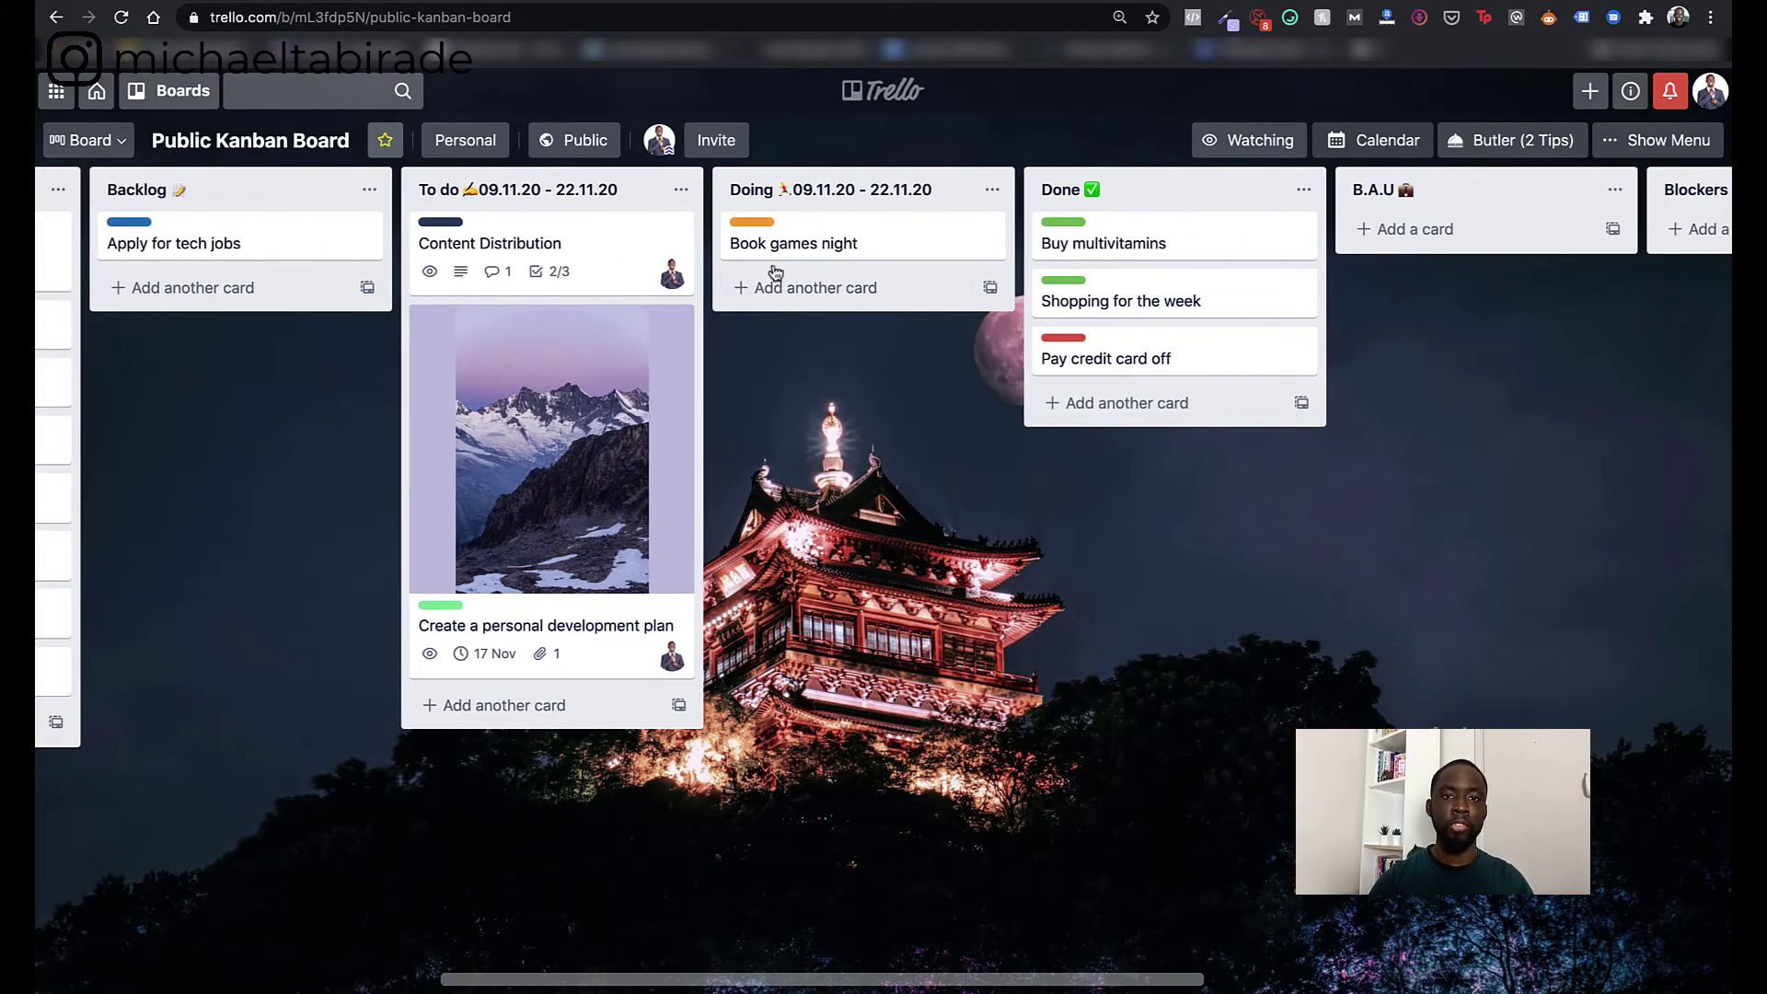
pyautogui.moveTo(773, 250); pyautogui.dragTo(1083, 257)
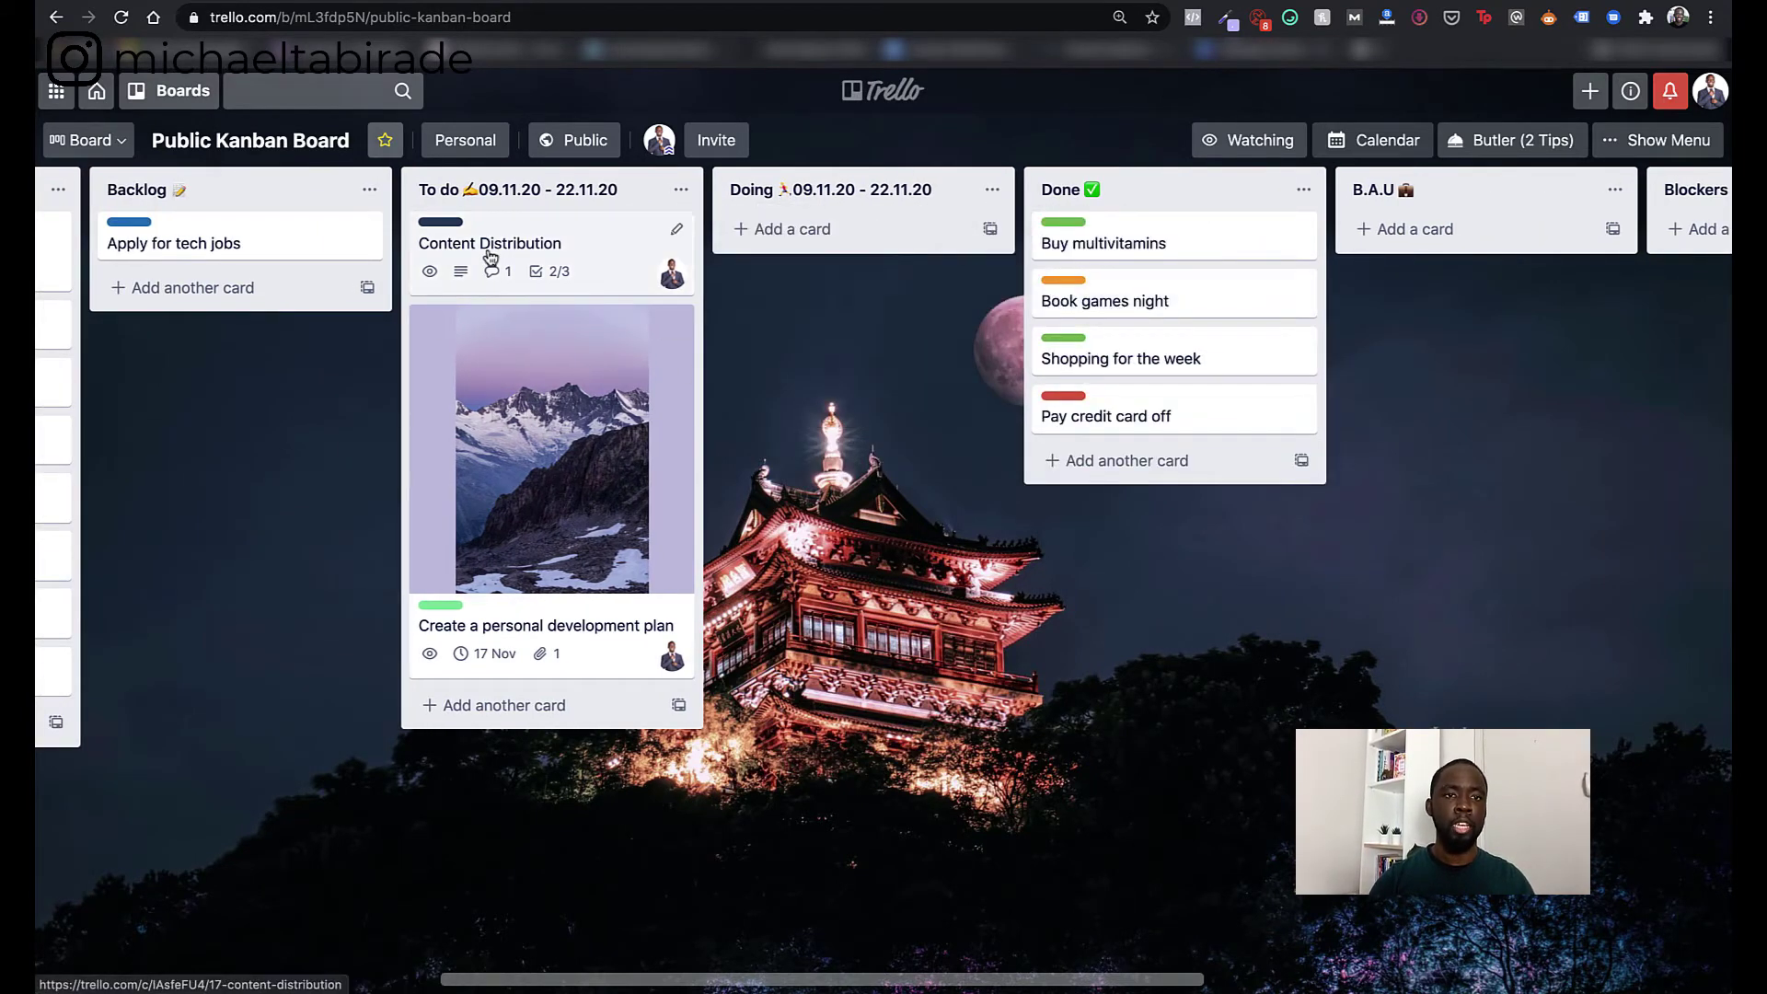
pyautogui.moveTo(552, 247); pyautogui.dragTo(827, 245)
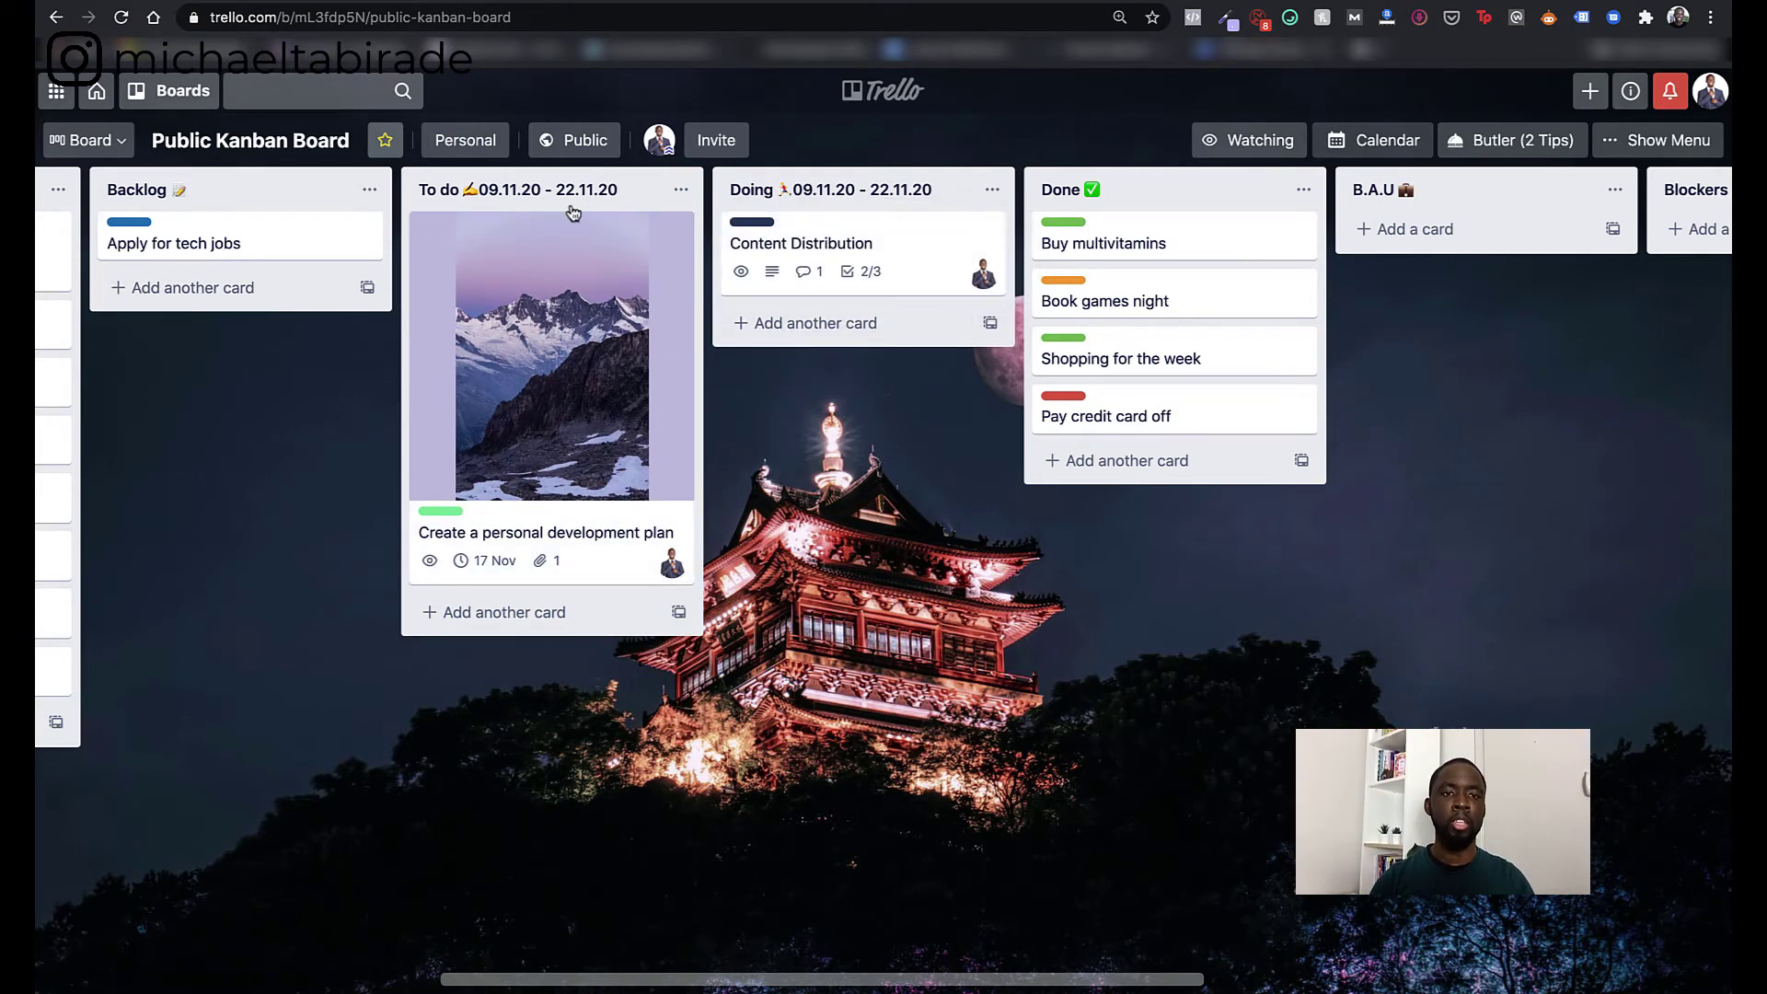
pyautogui.click(508, 189)
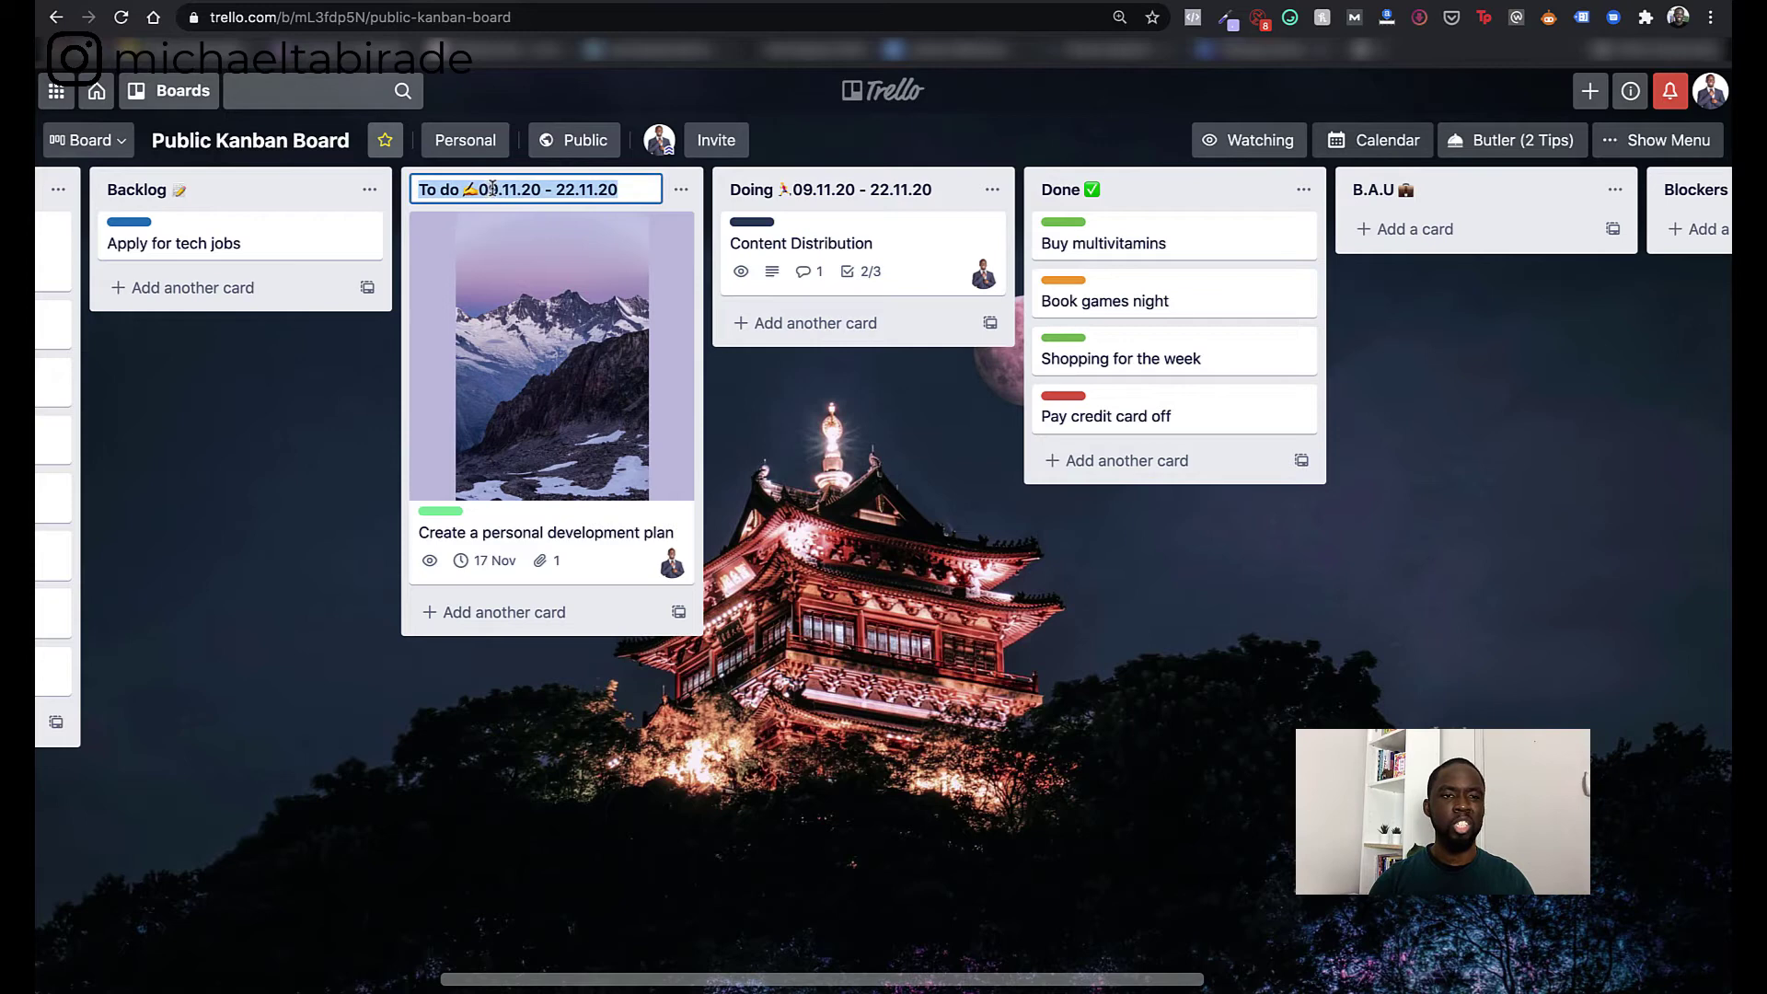
pyautogui.click(820, 191)
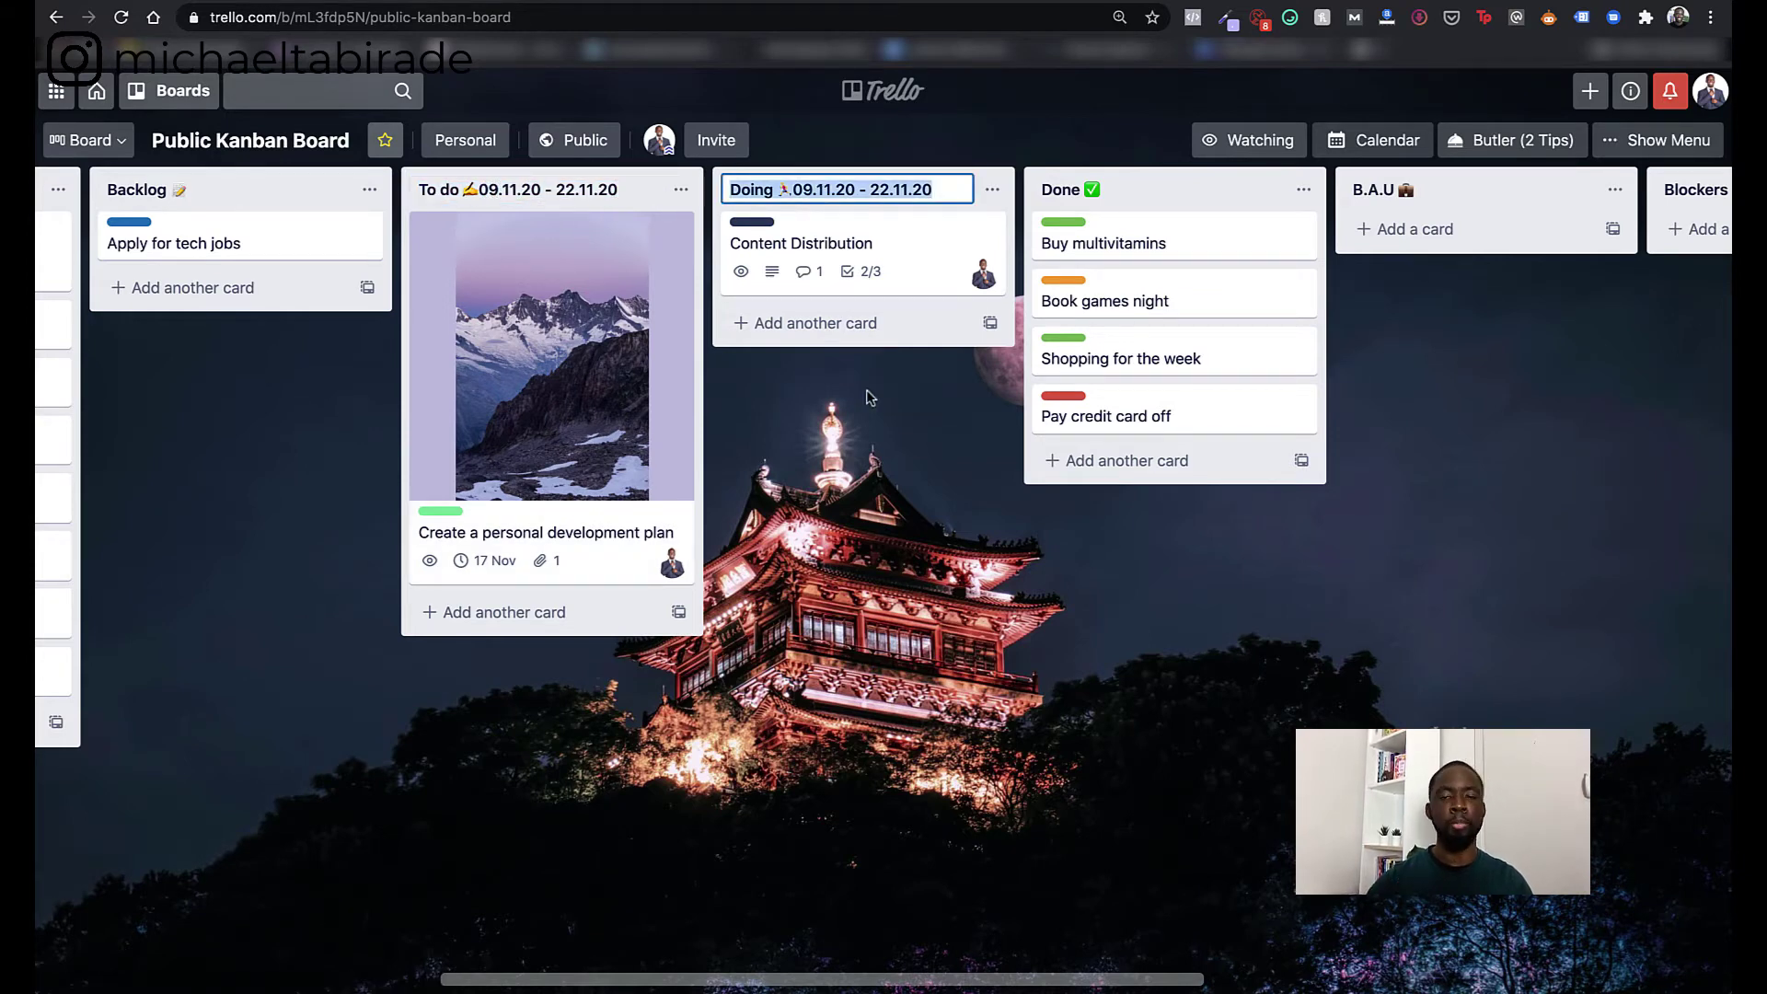
pyautogui.click(876, 429)
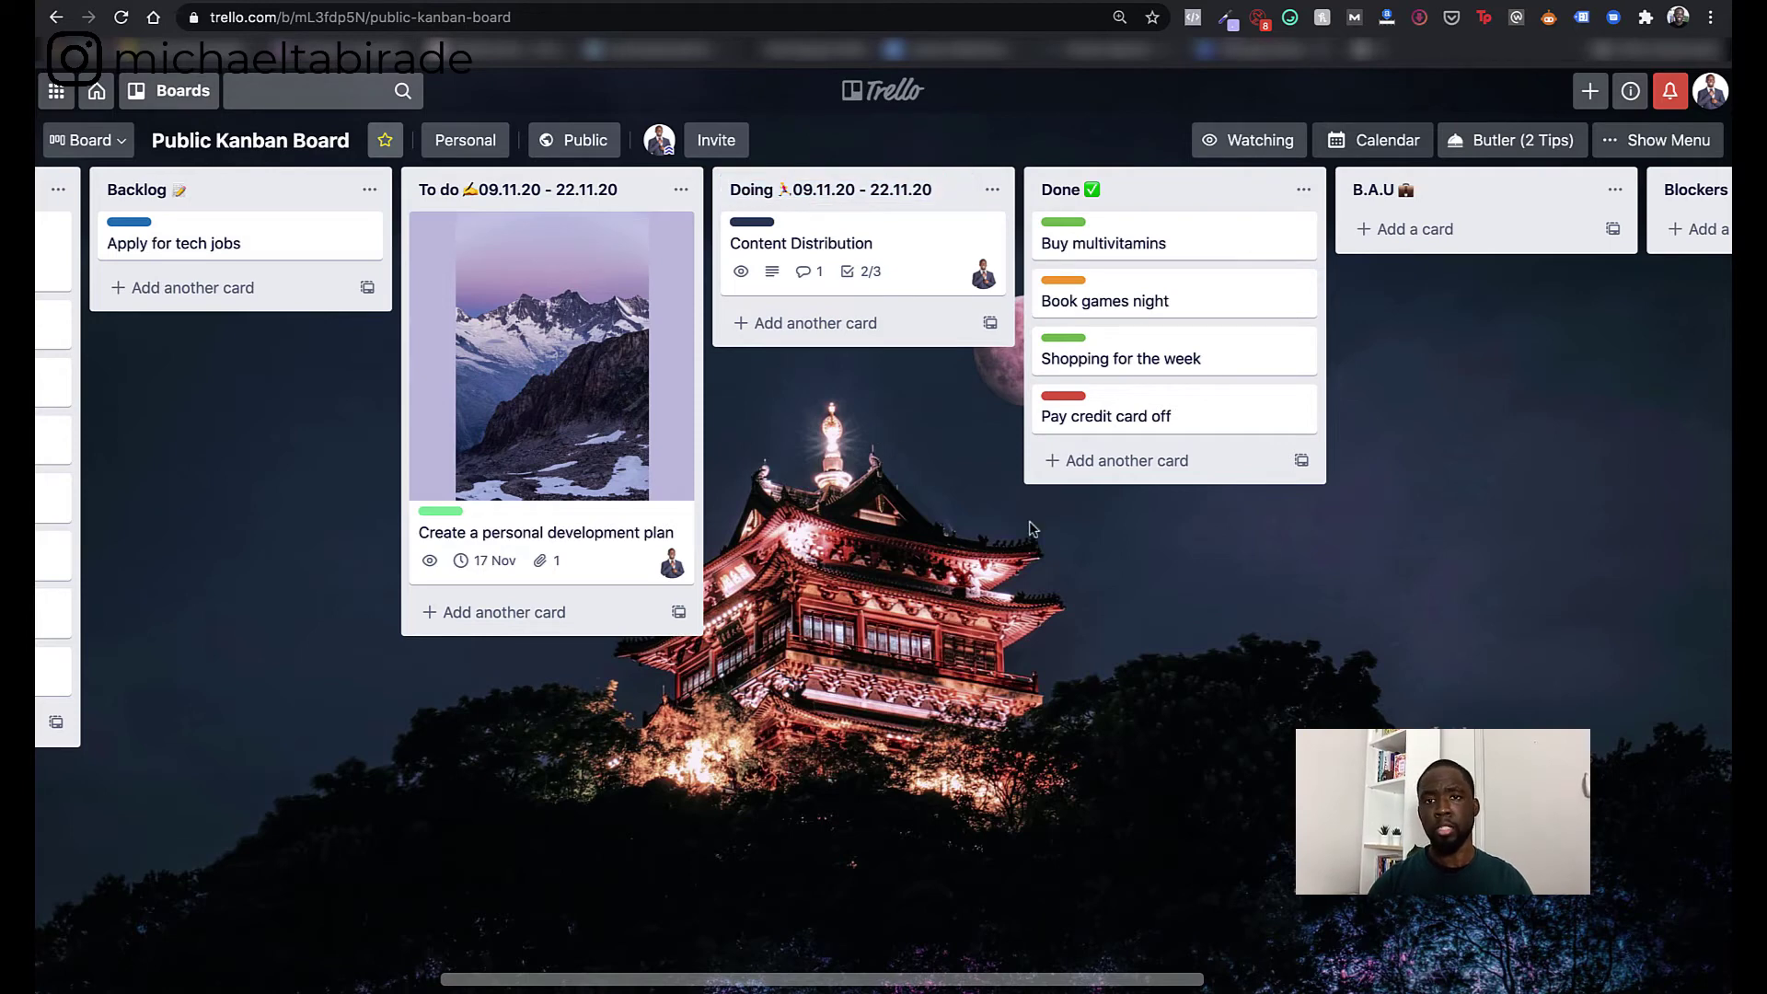
pyautogui.hscroll(5, 1031, 528)
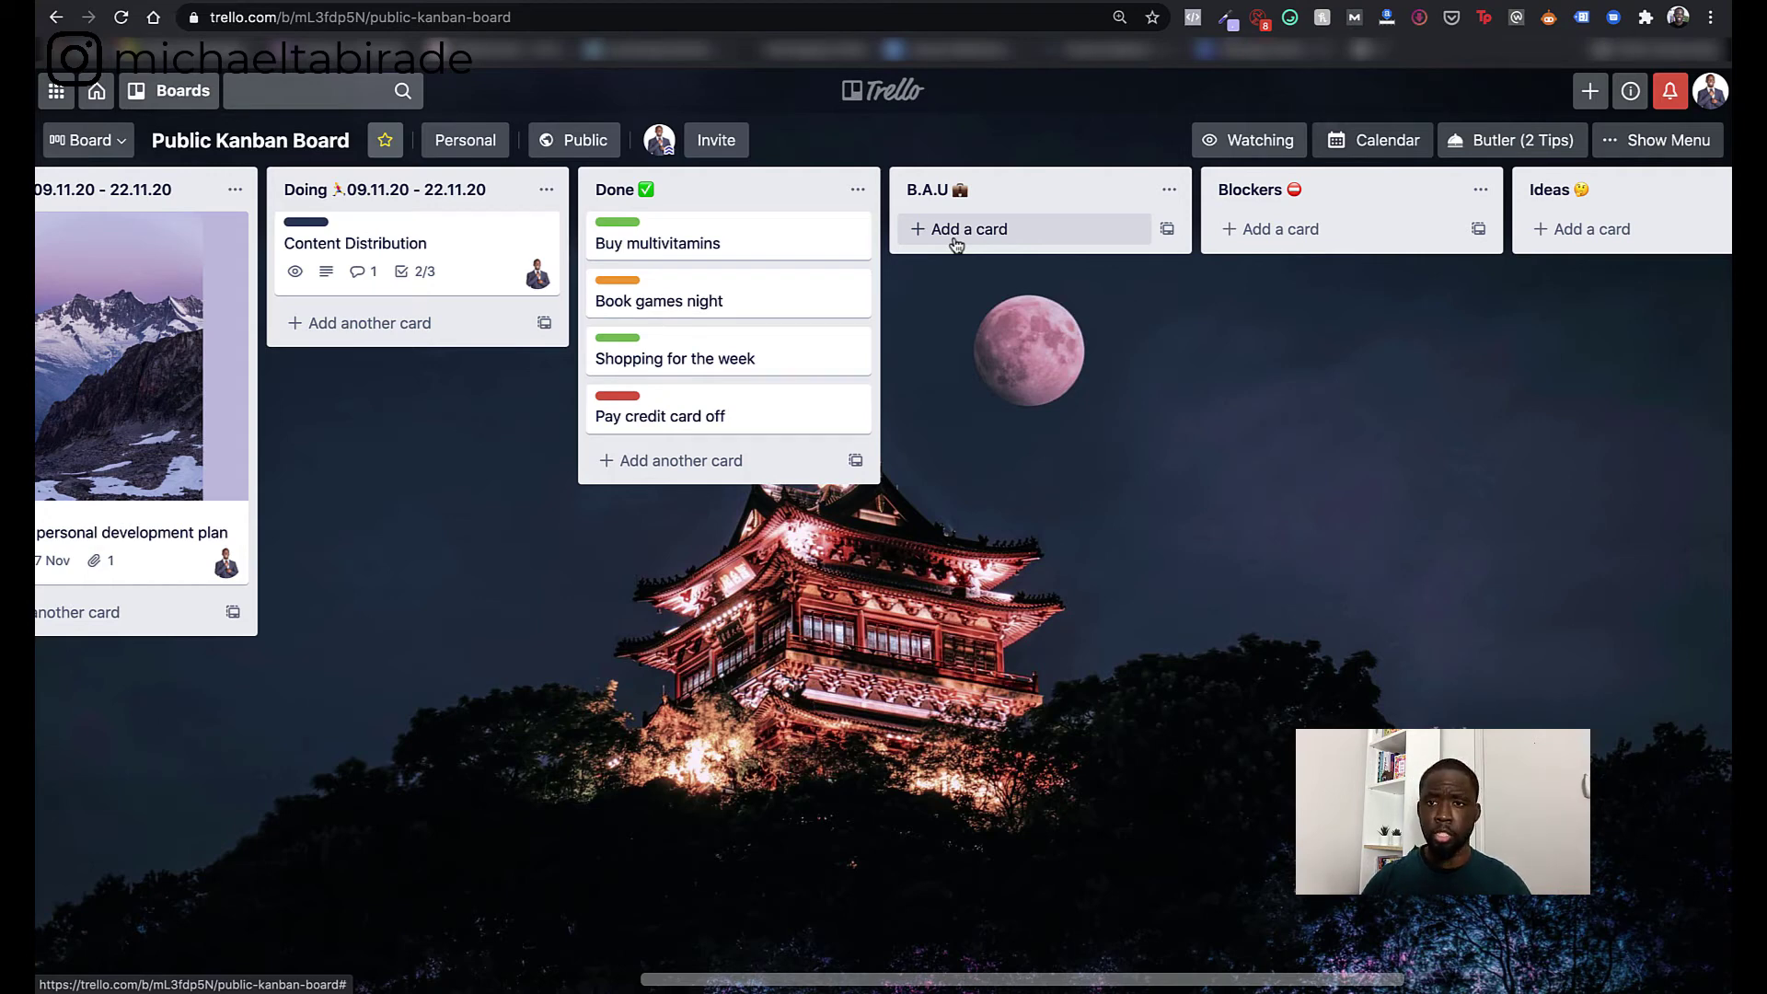
pyautogui.hscroll(5, 1151, 376)
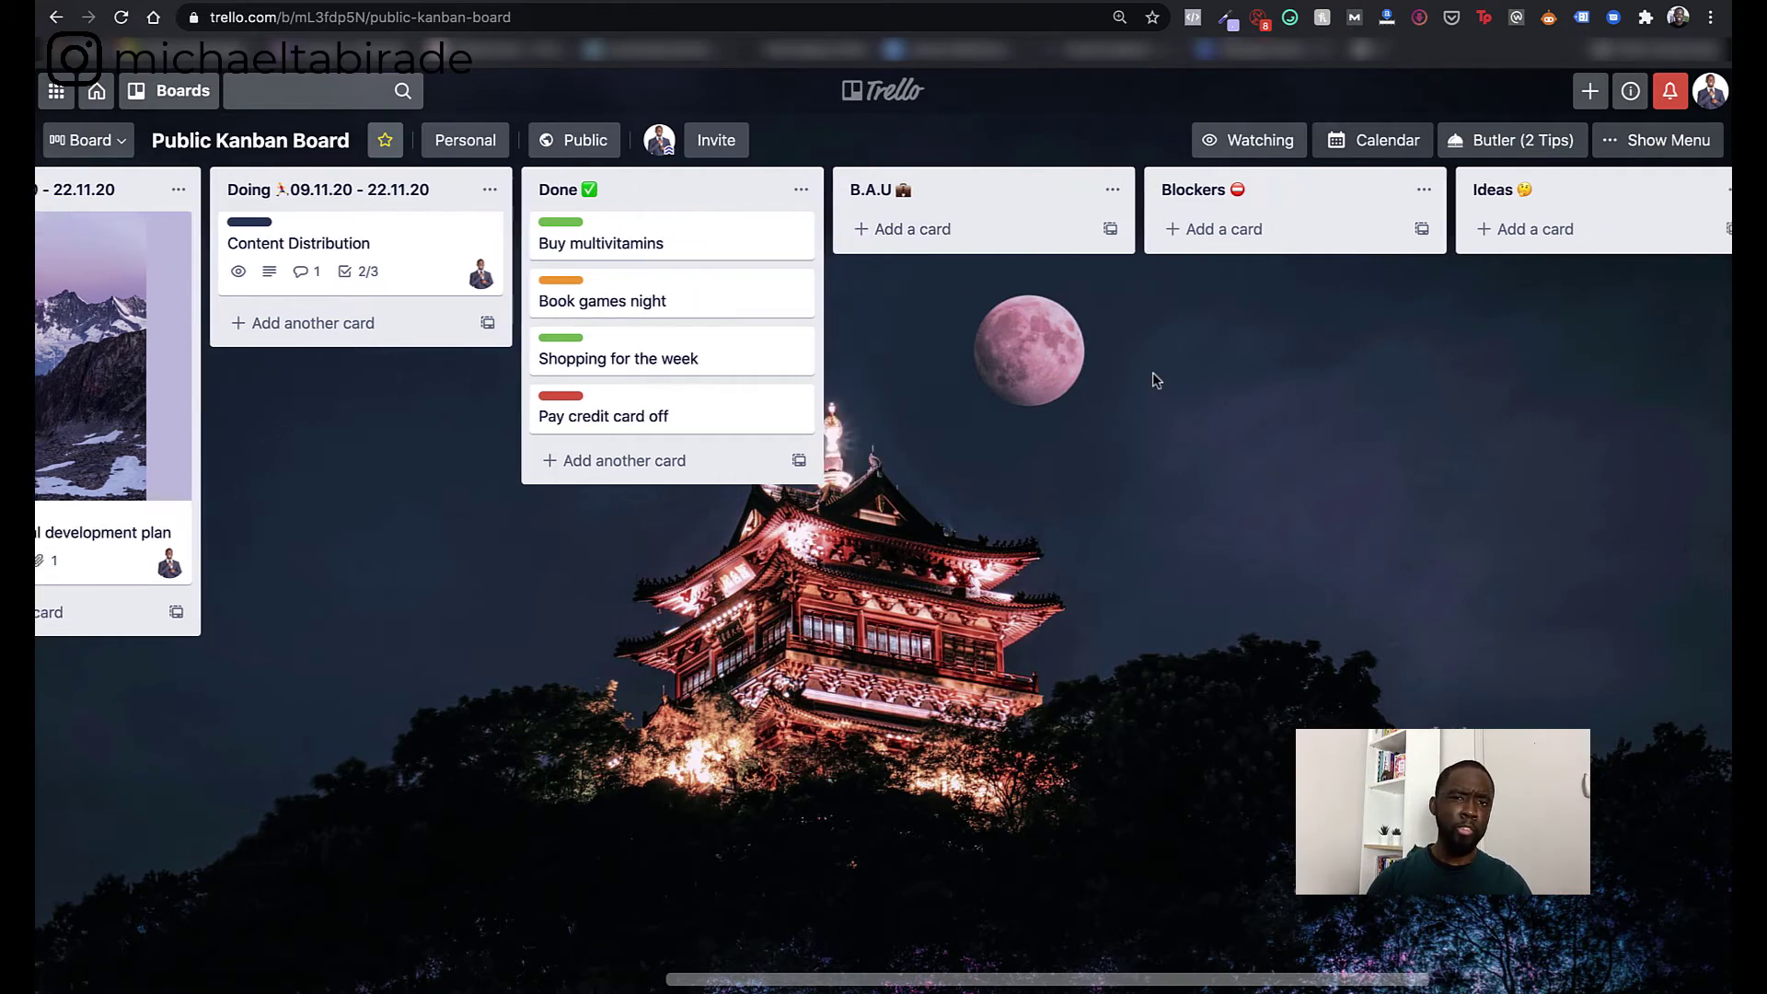
pyautogui.click(889, 235)
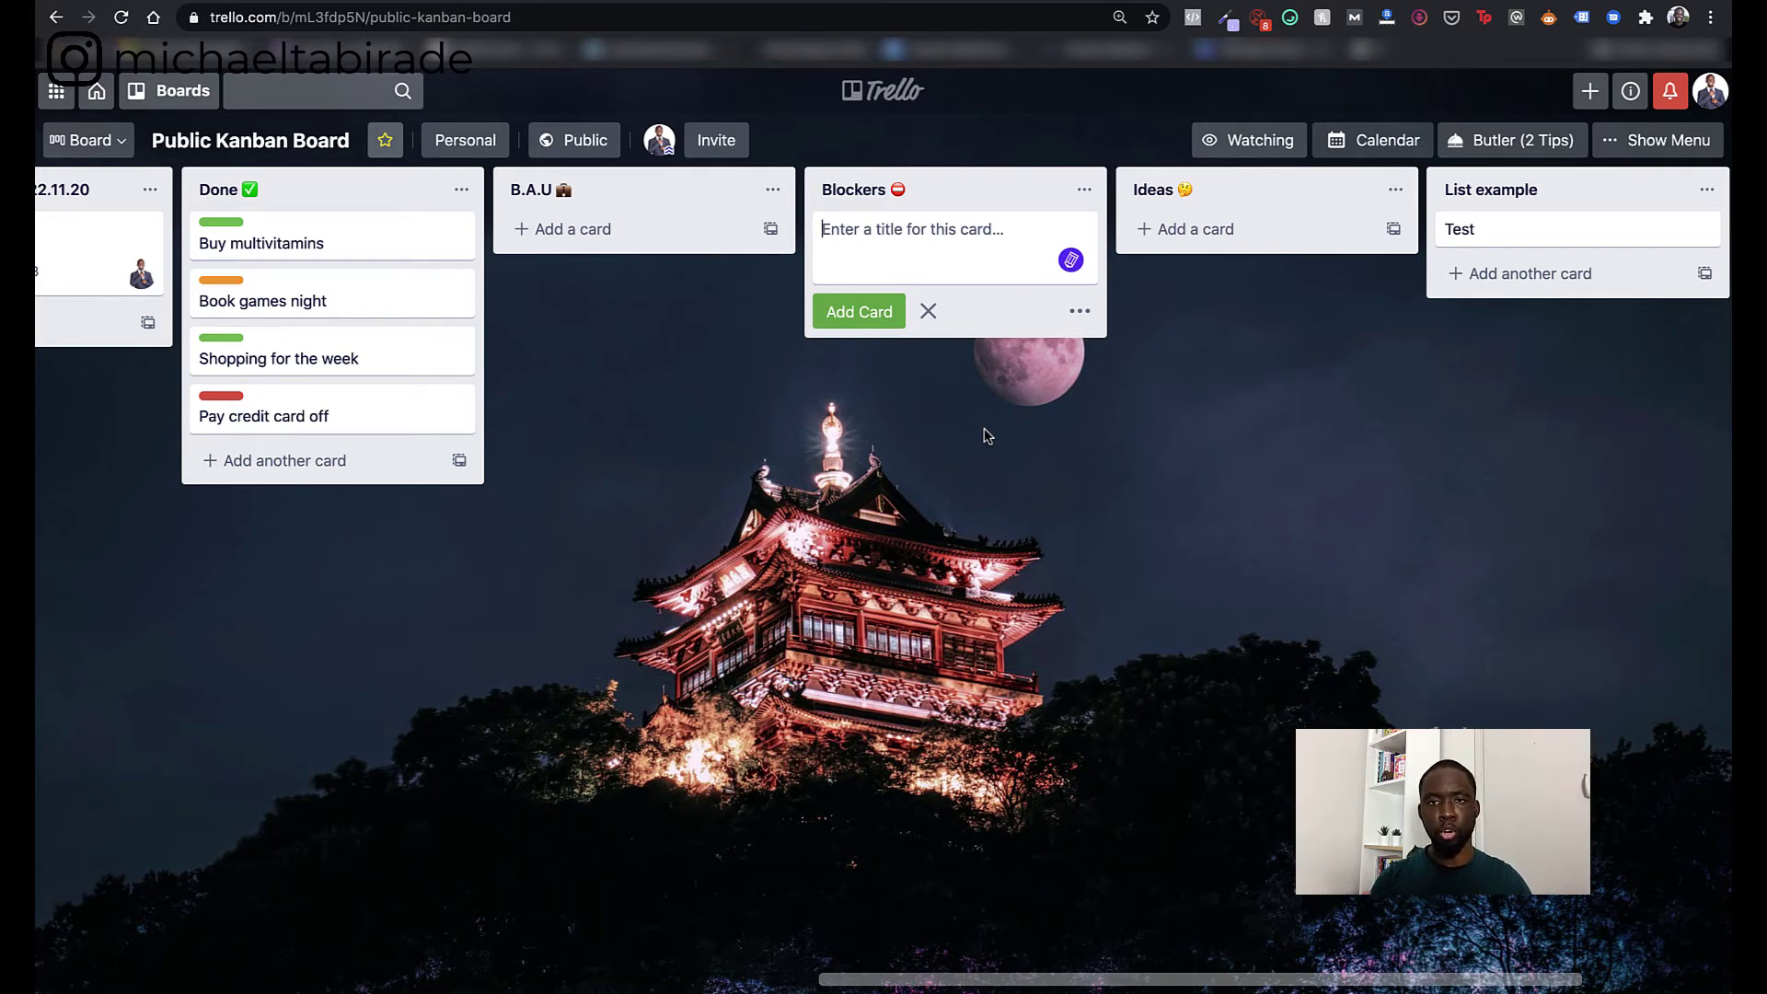
pyautogui.click(1137, 466)
pyautogui.click(1187, 229)
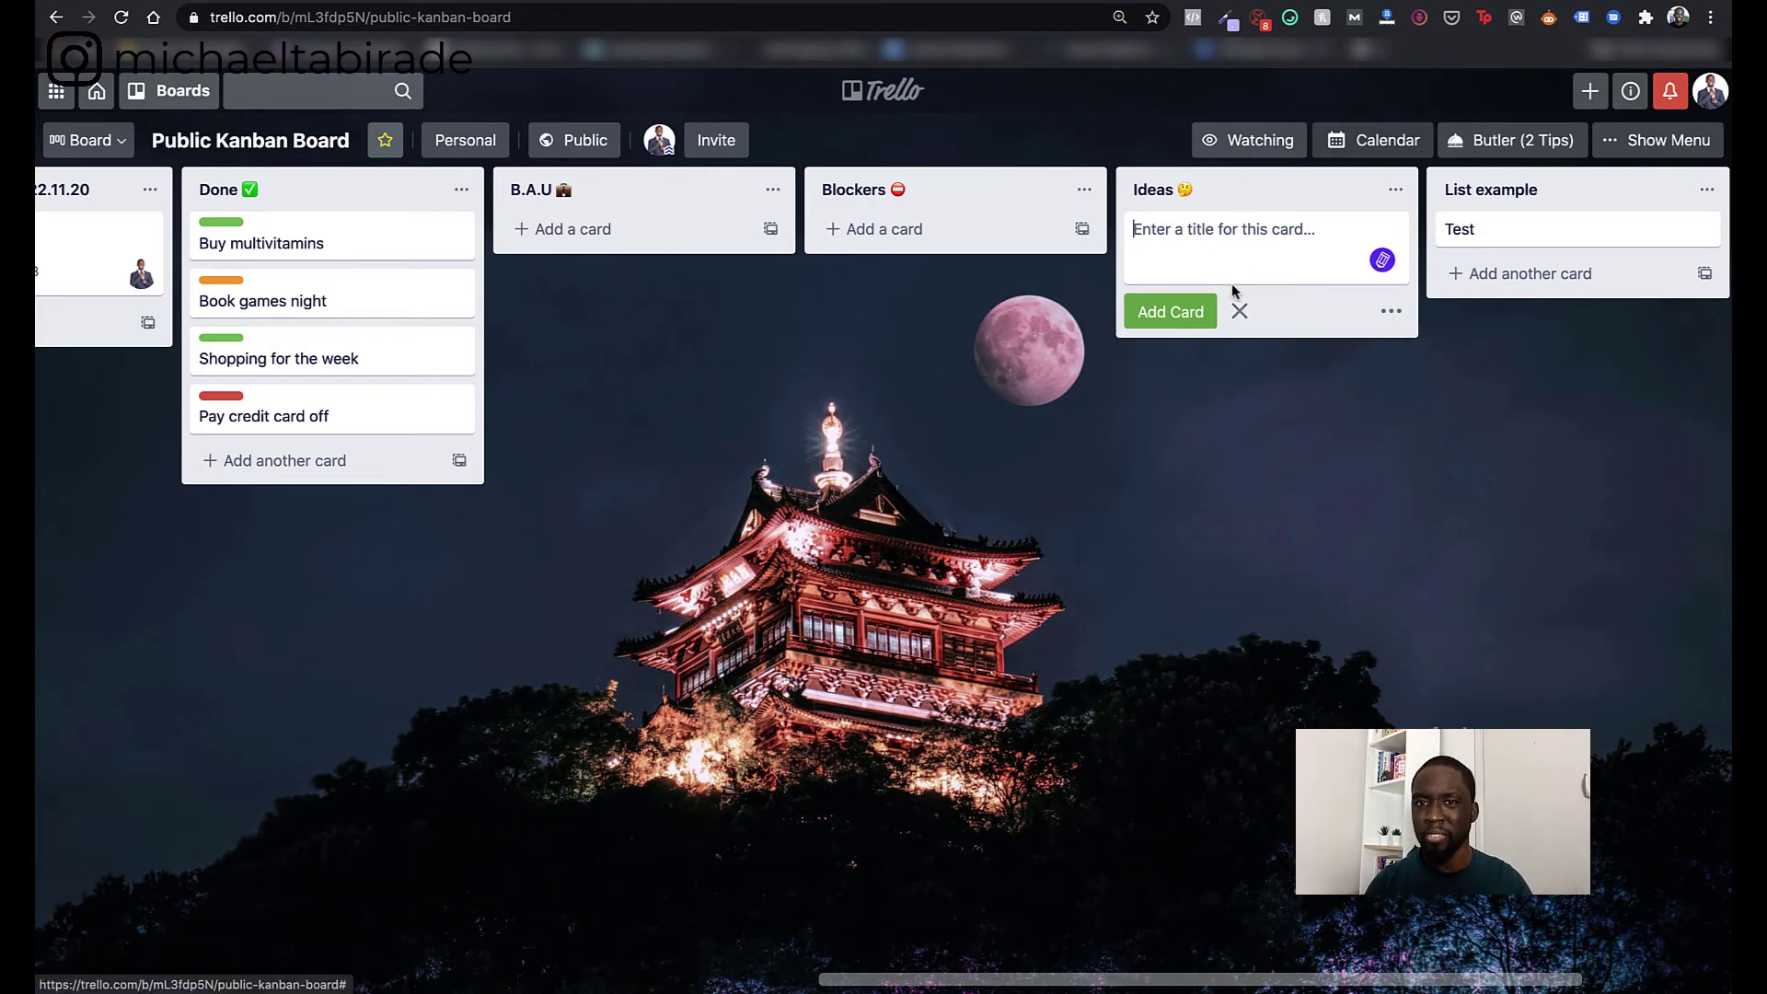
pyautogui.click(375, 358)
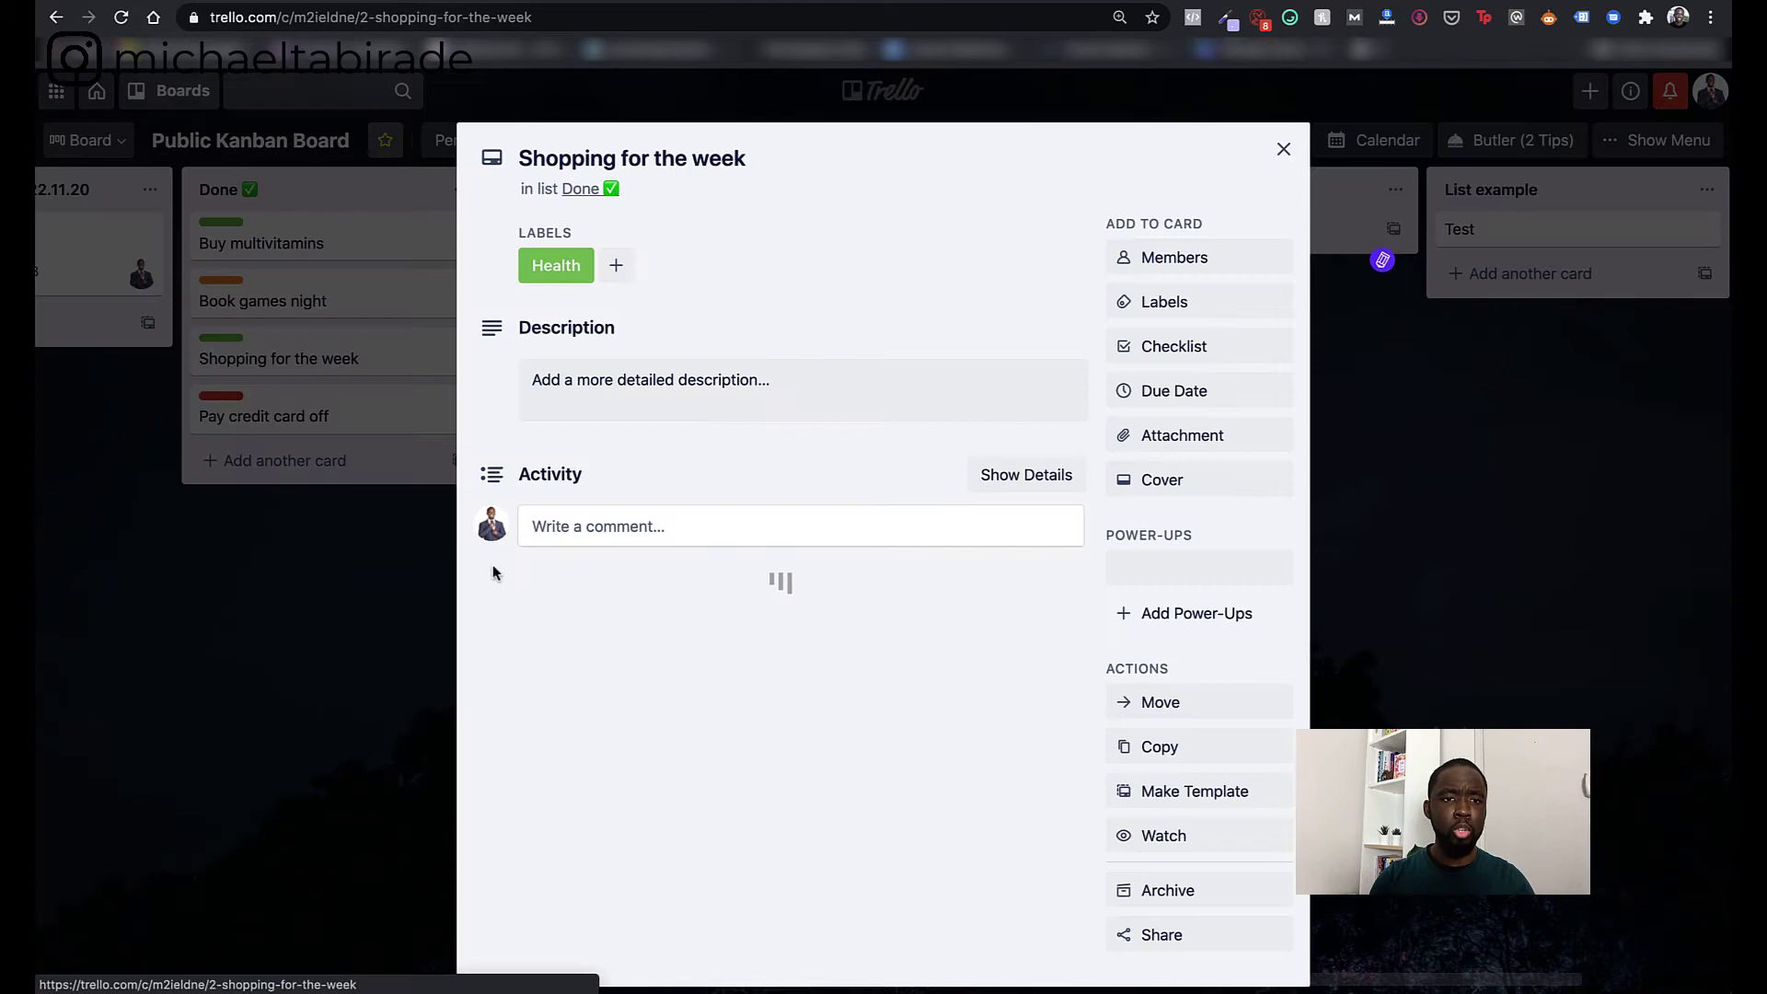
pyautogui.click(573, 525)
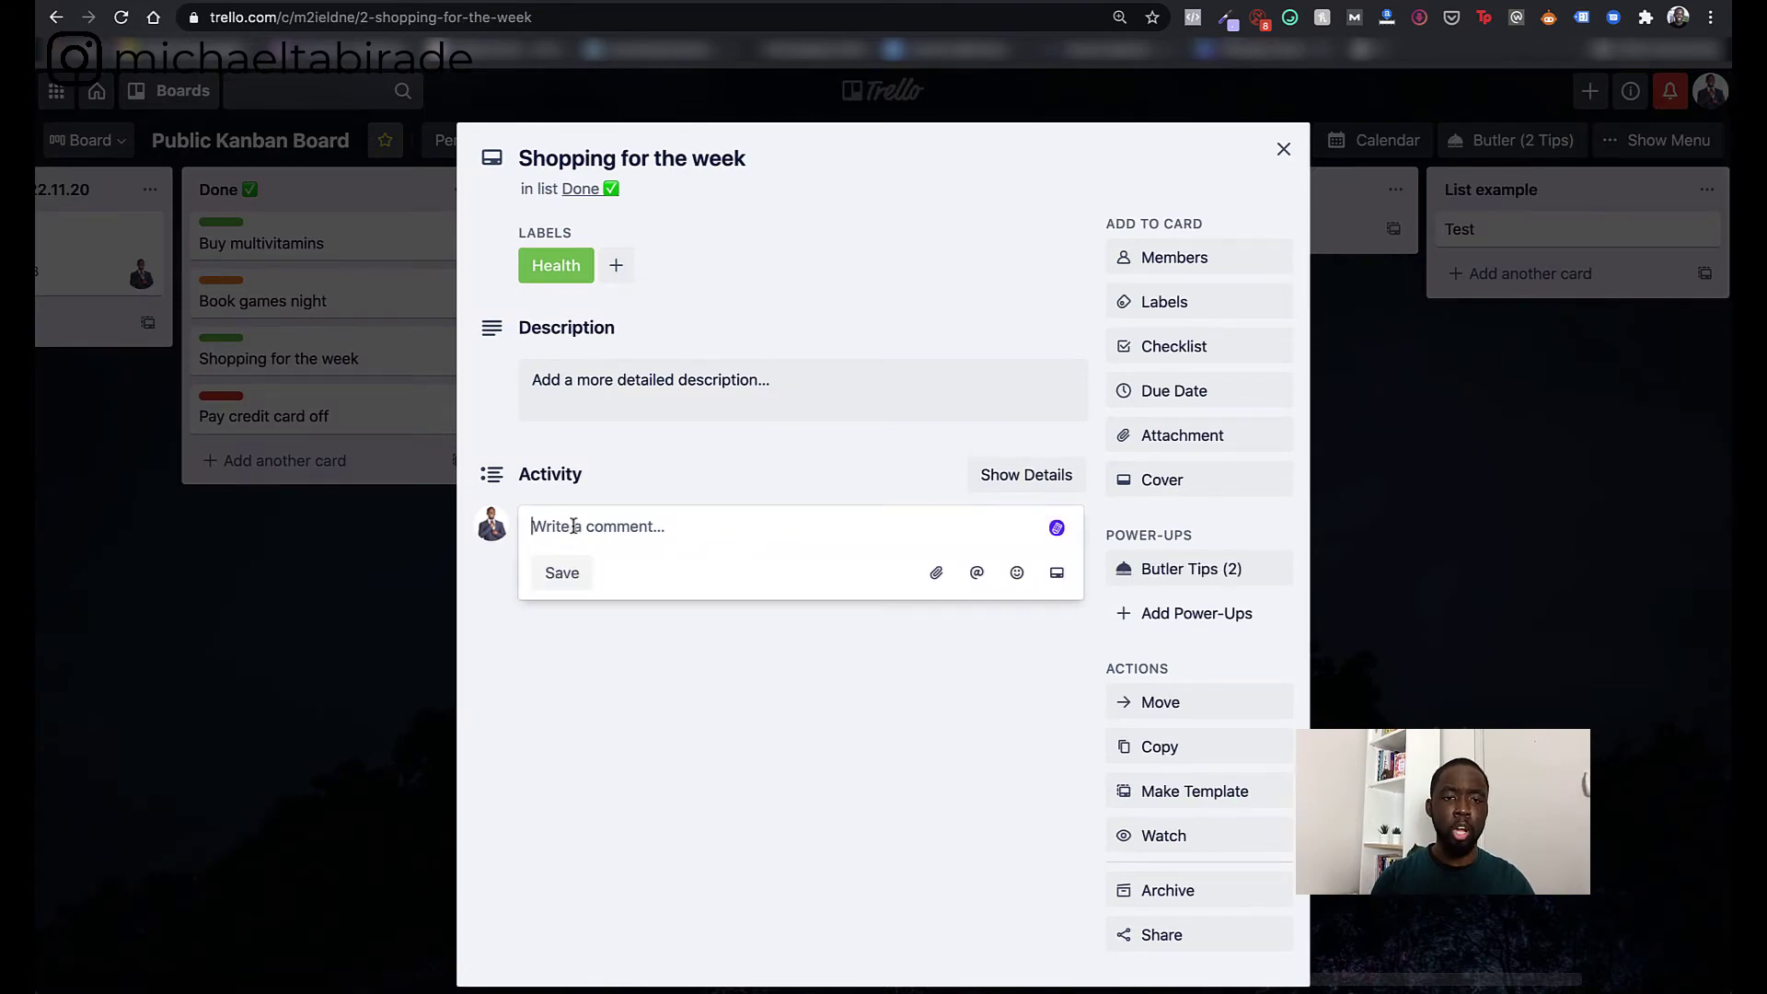
pyautogui.click(382, 600)
pyautogui.hscroll(-10, 409, 604)
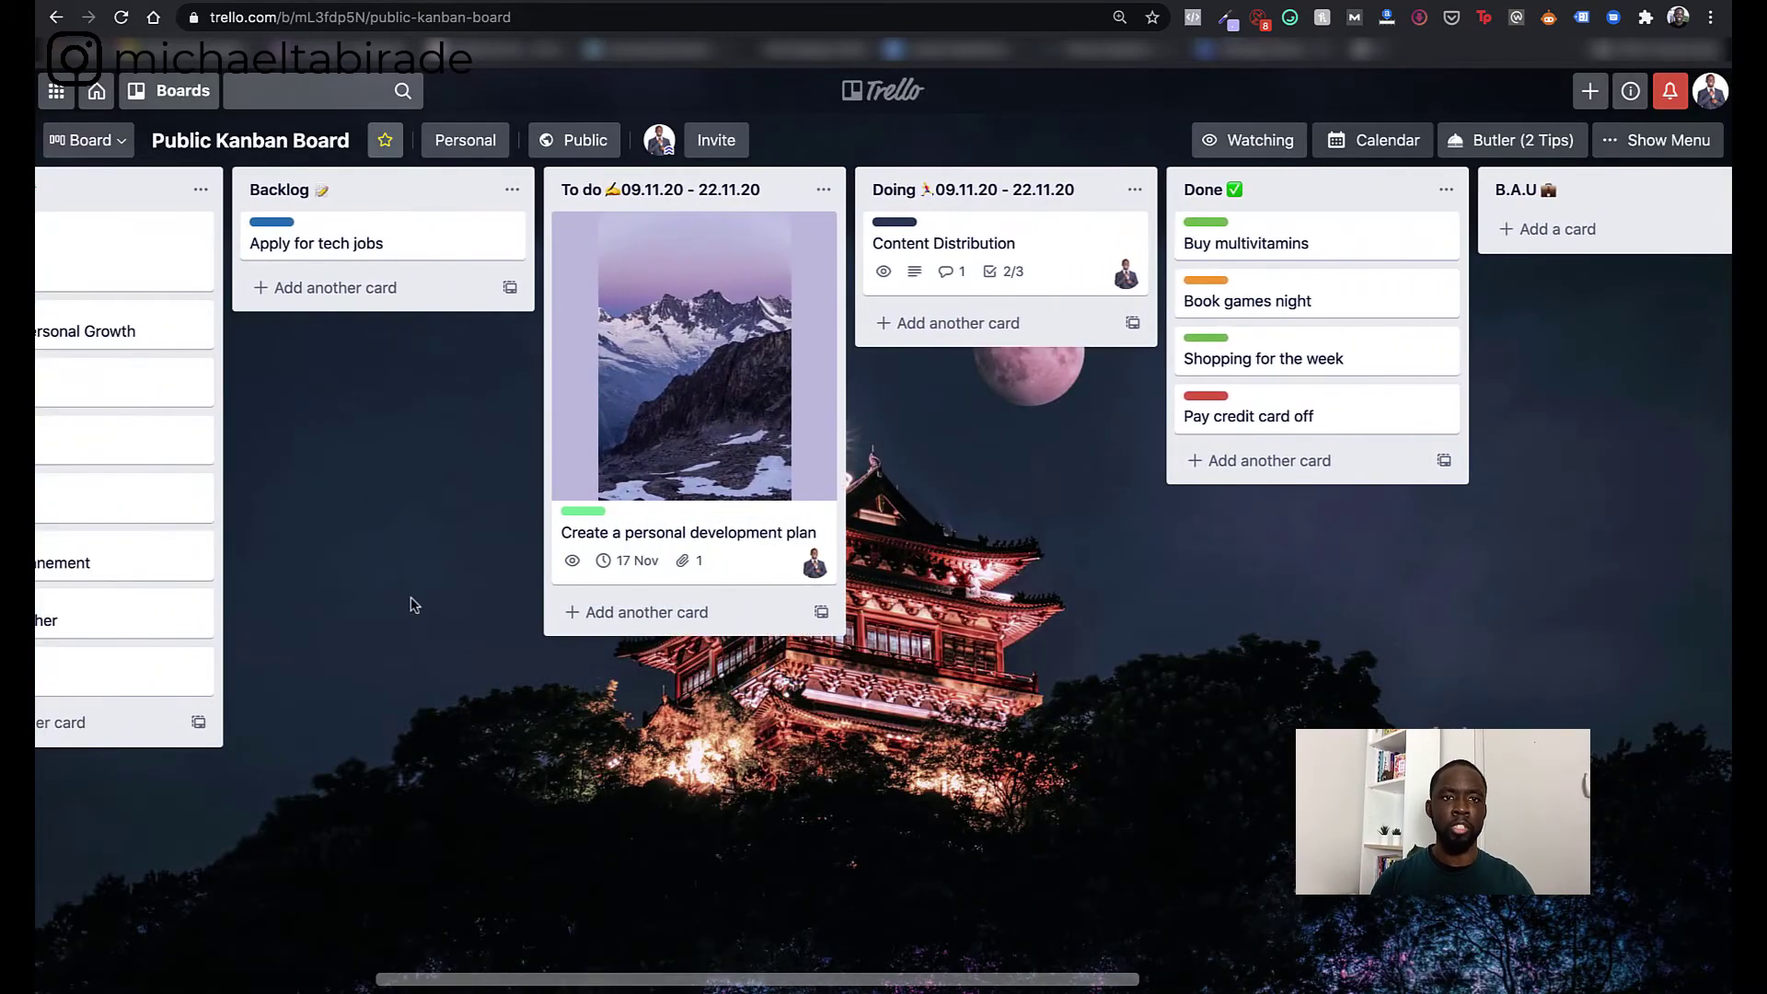
pyautogui.hscroll(-7, 410, 605)
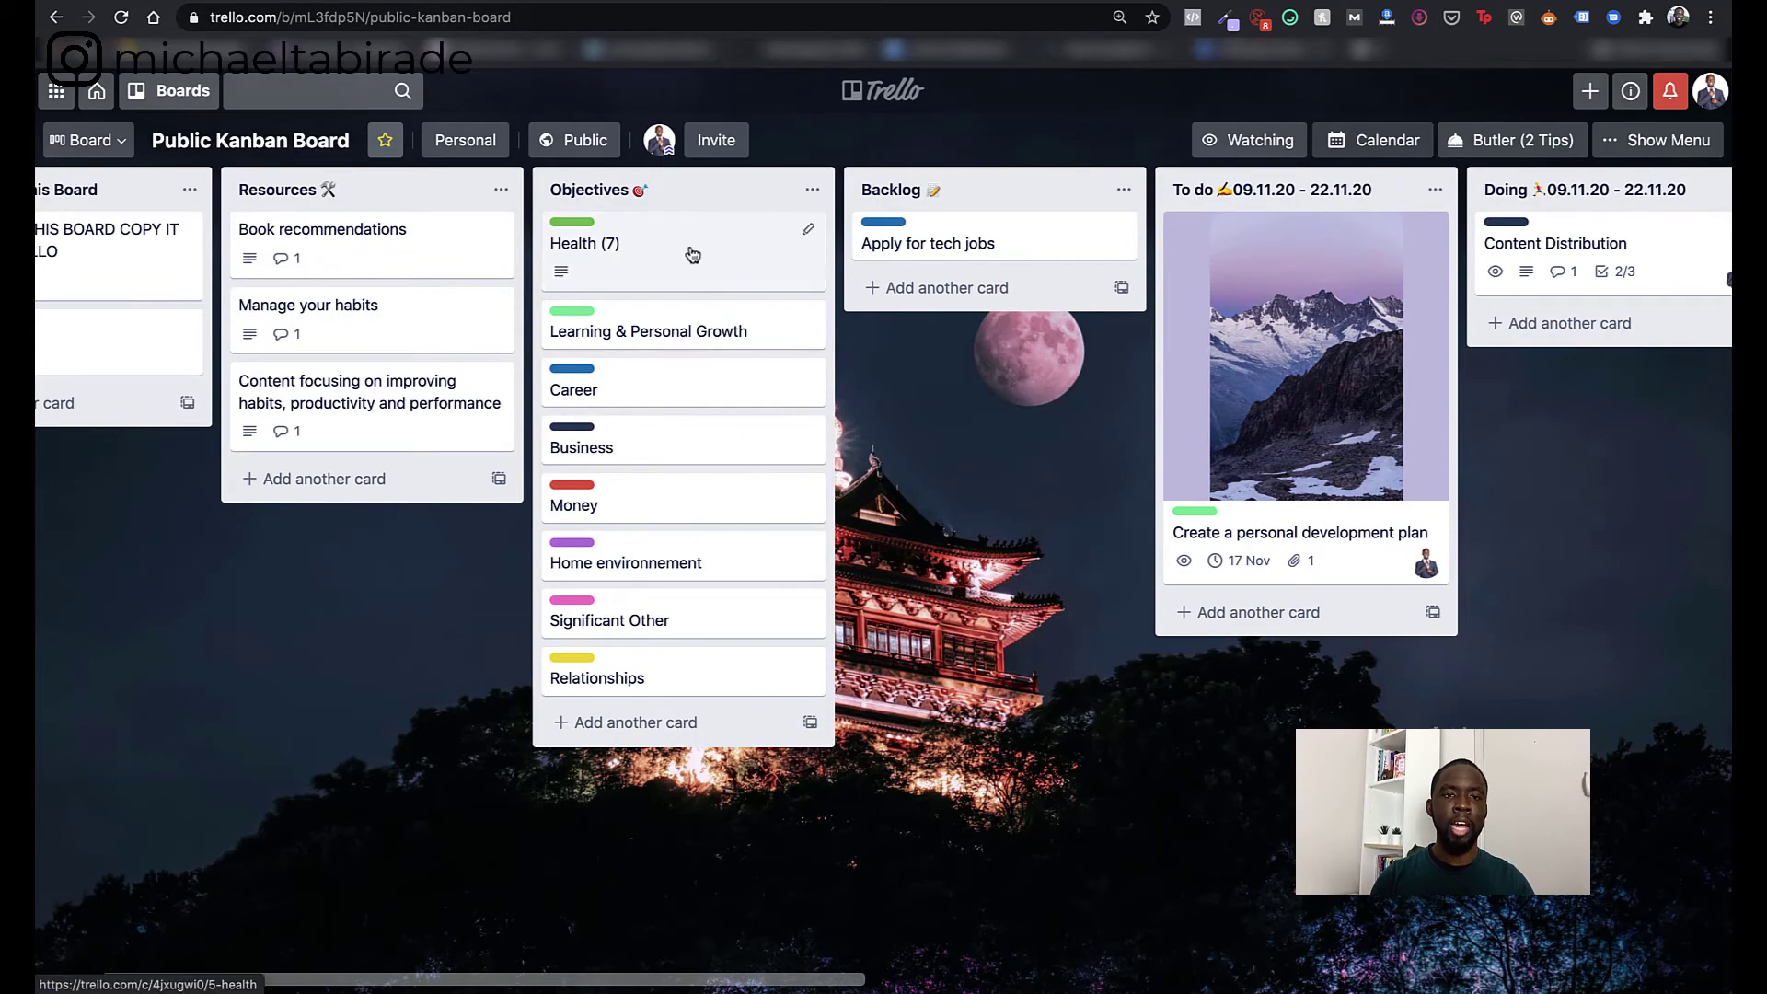
pyautogui.click(693, 254)
pyautogui.click(582, 812)
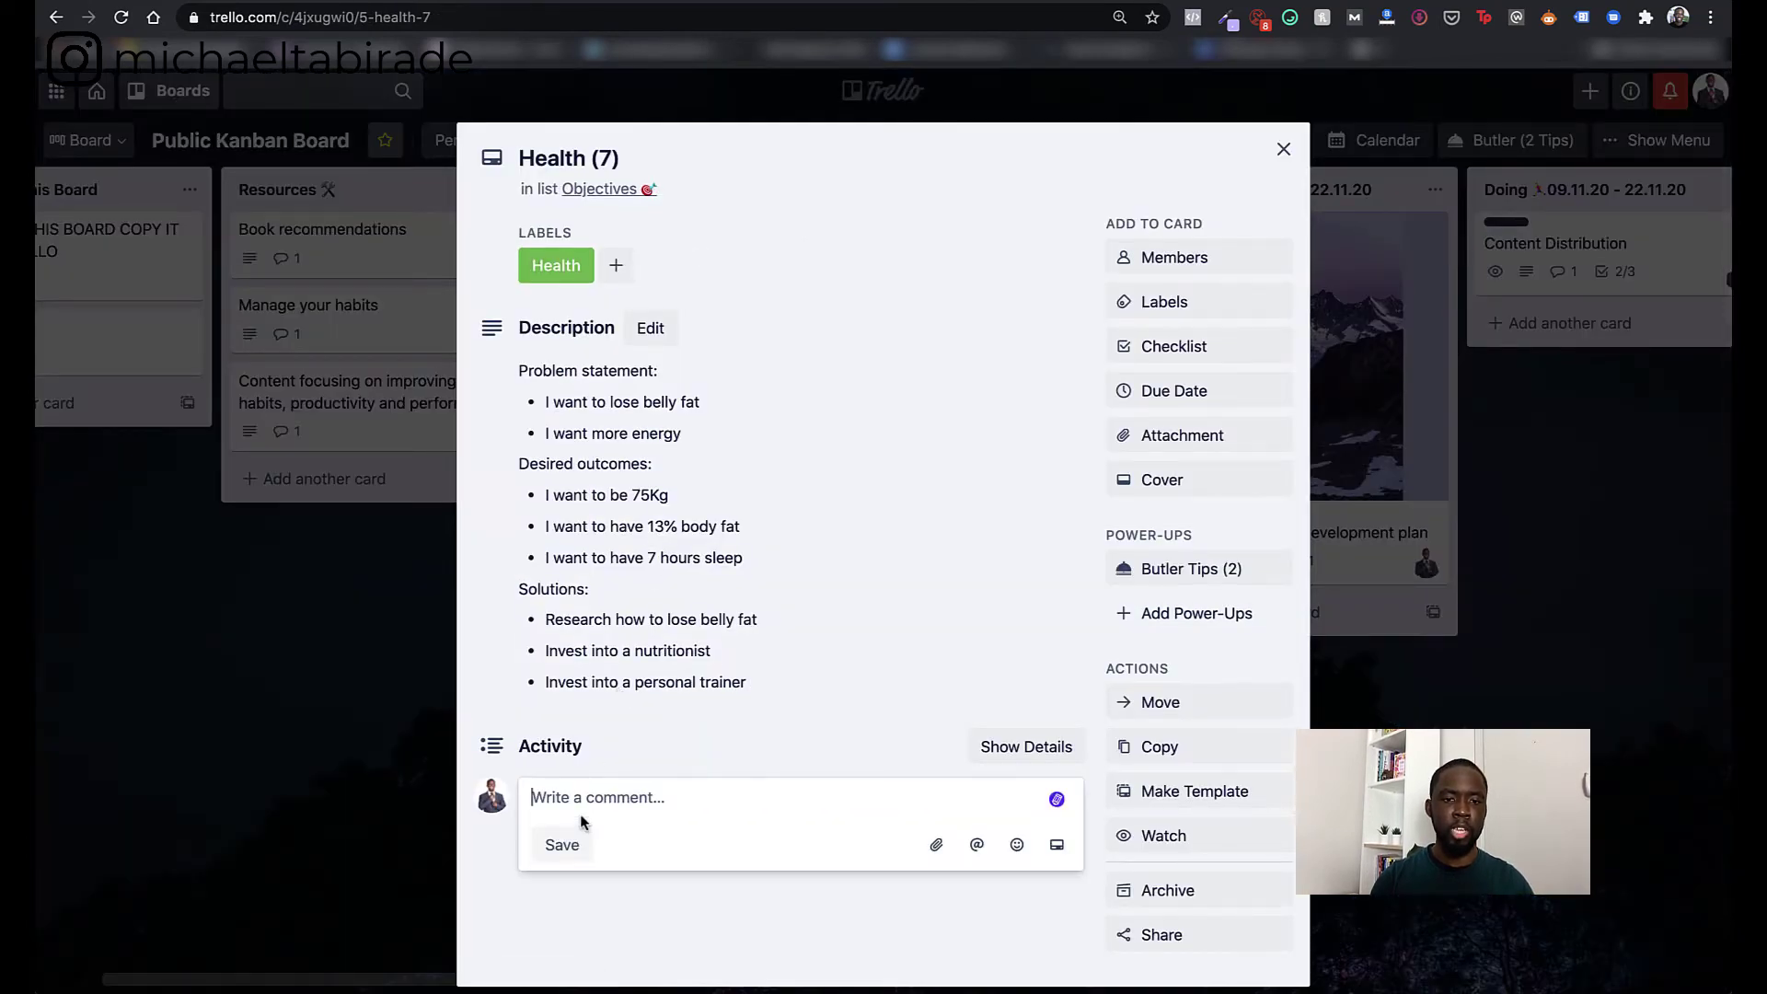
pyautogui.click(1283, 149)
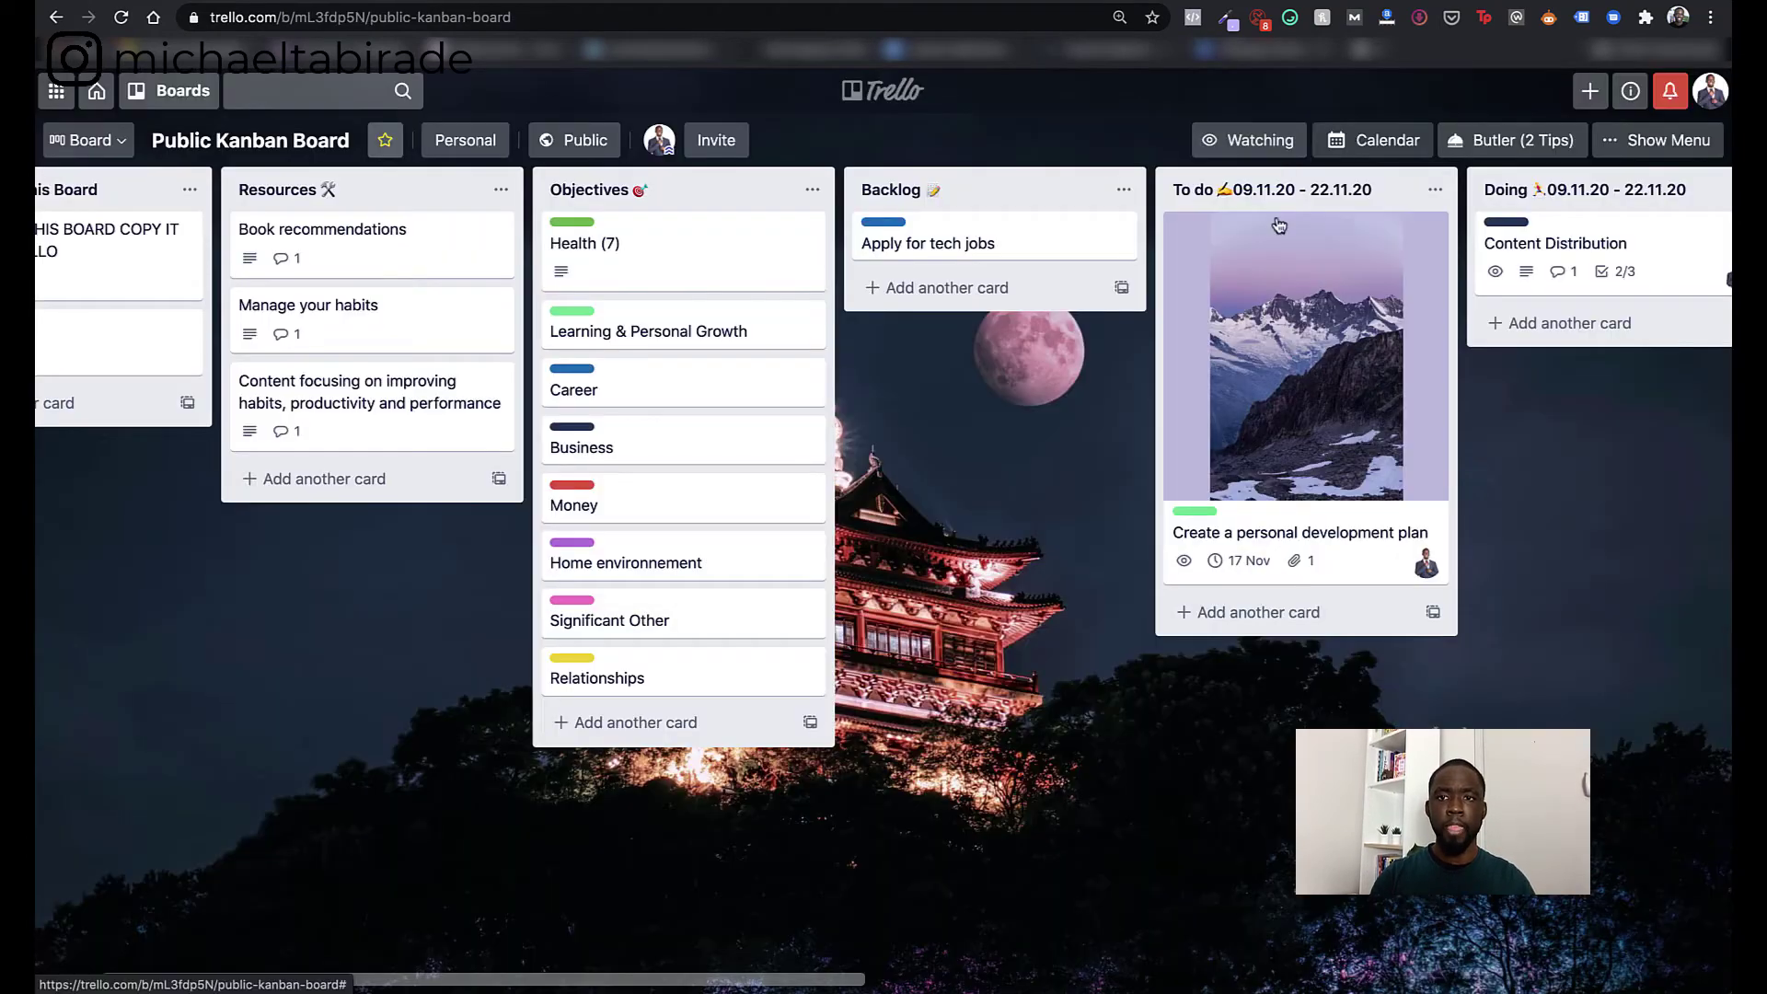
pyautogui.hscroll(5, 1333, 449)
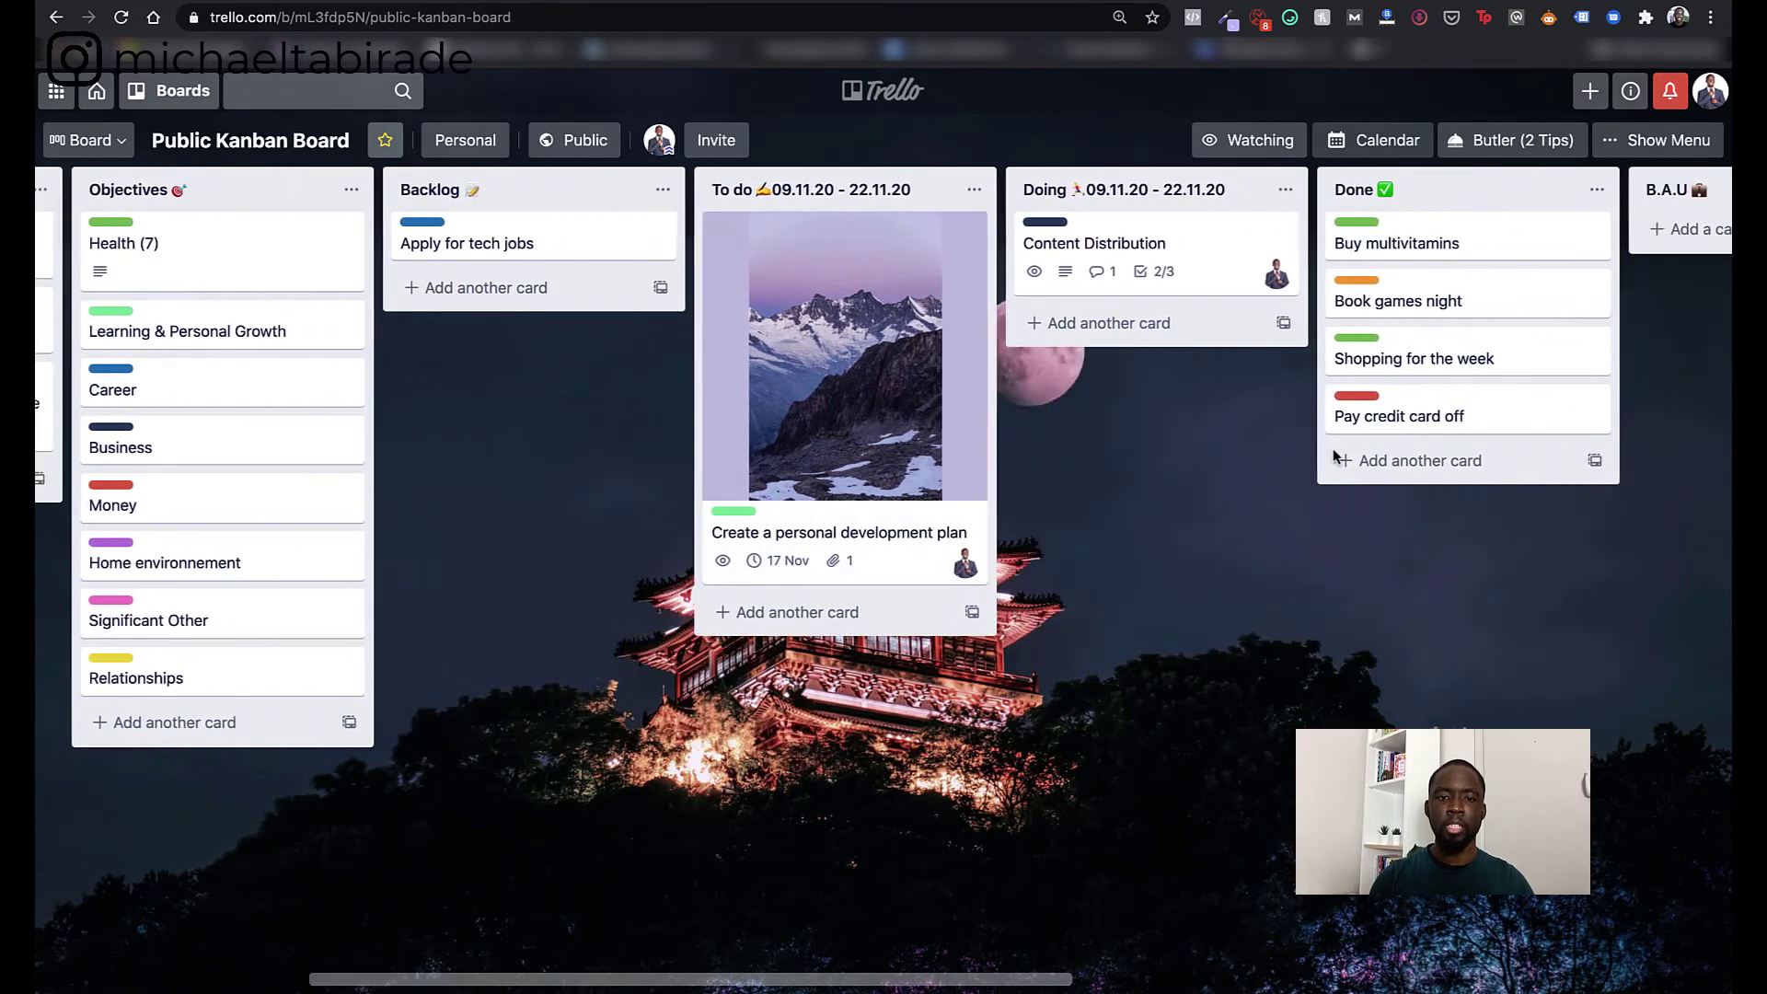
pyautogui.hscroll(1, 1333, 457)
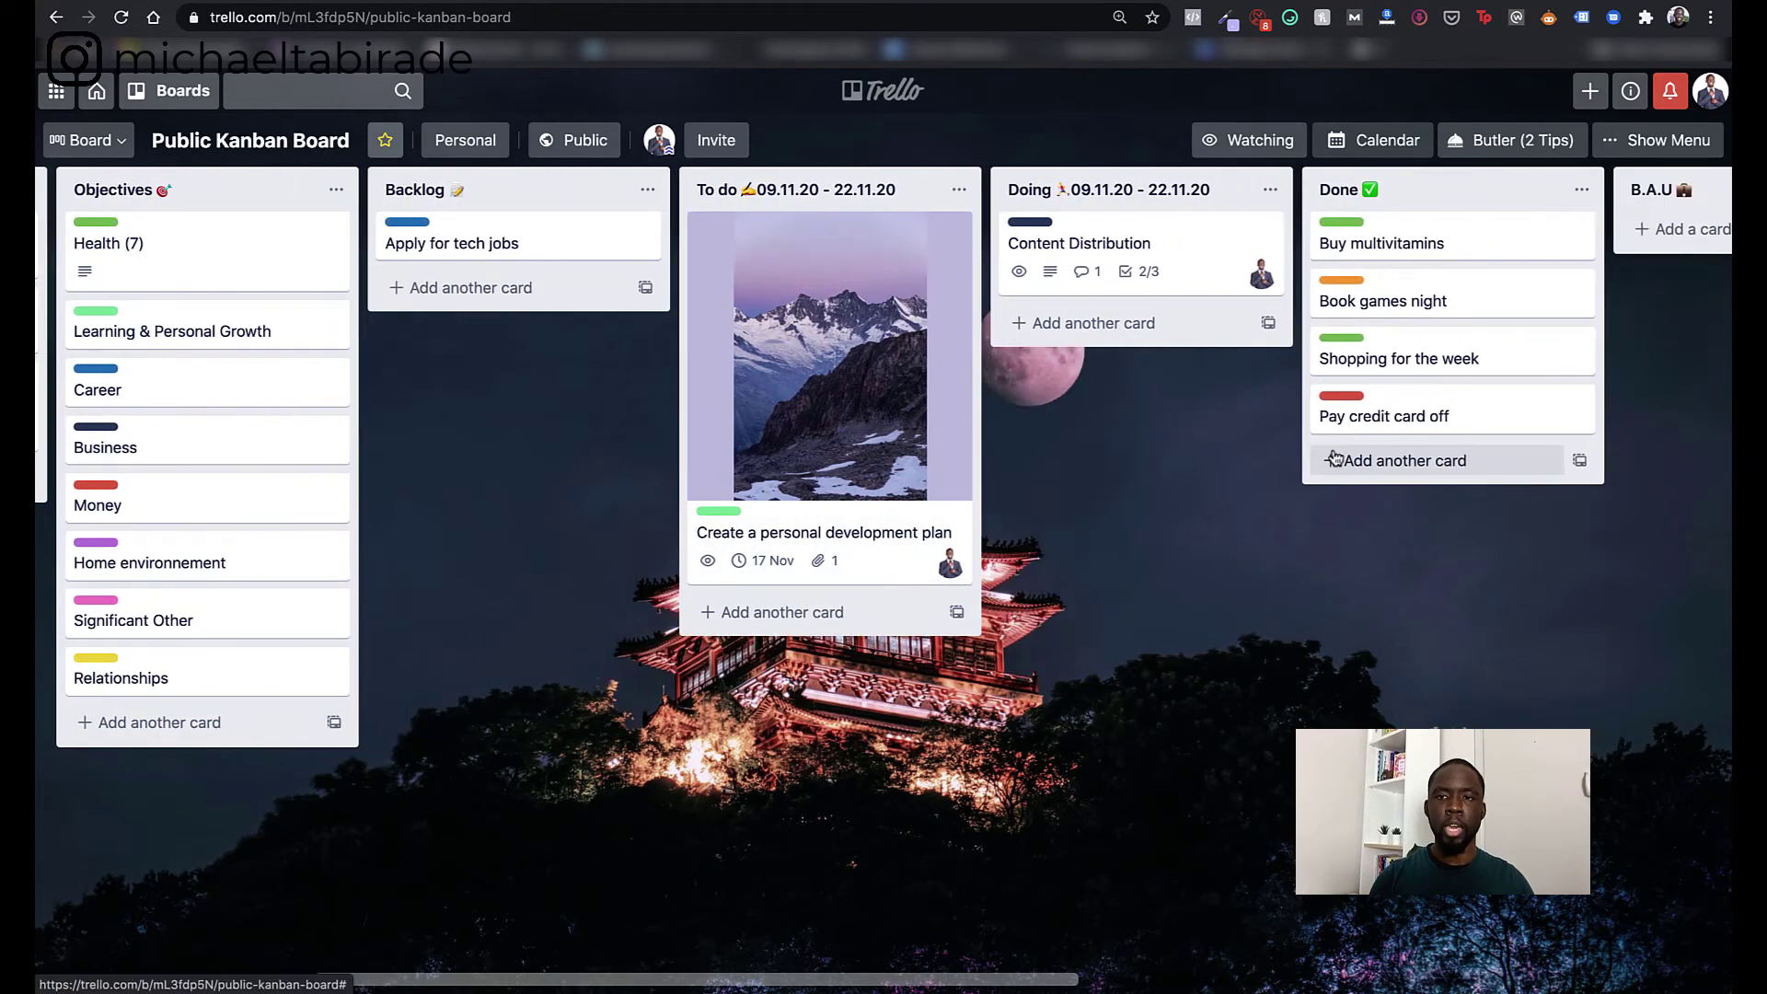
# - Open Content Distribution and untick its two checklist items, resetting the checklist to 0%
pyautogui.click(1196, 246)
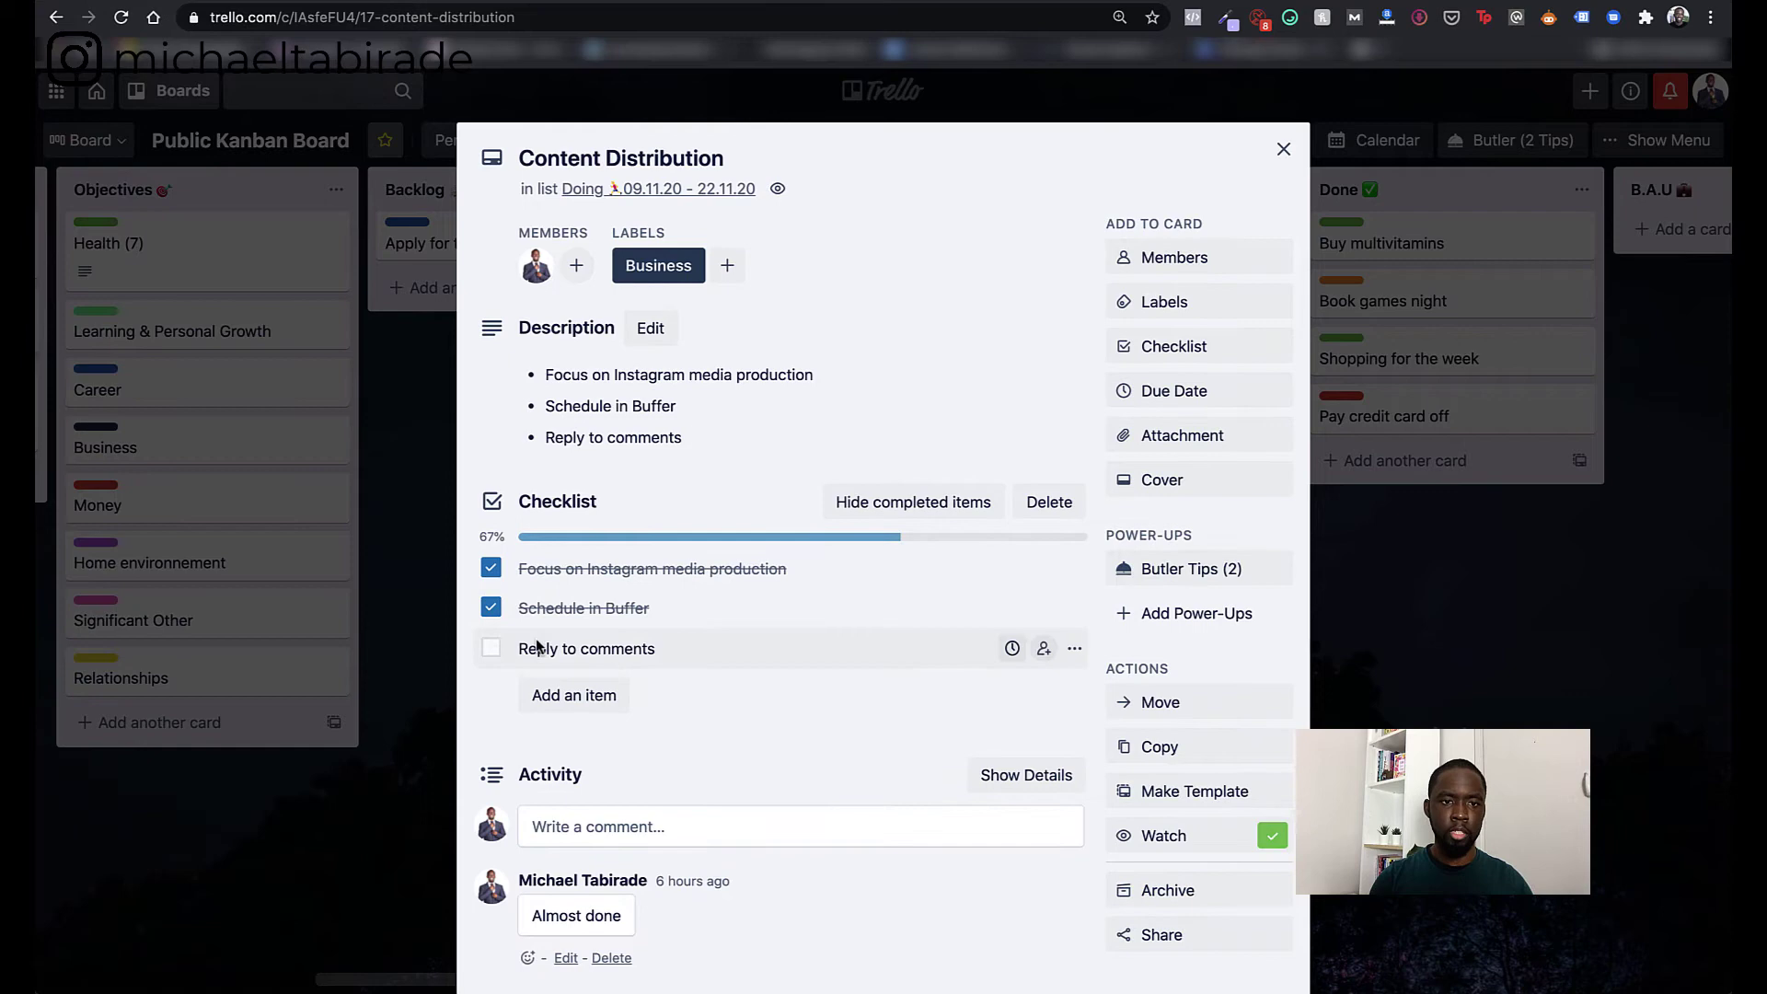
pyautogui.click(491, 568)
pyautogui.click(491, 607)
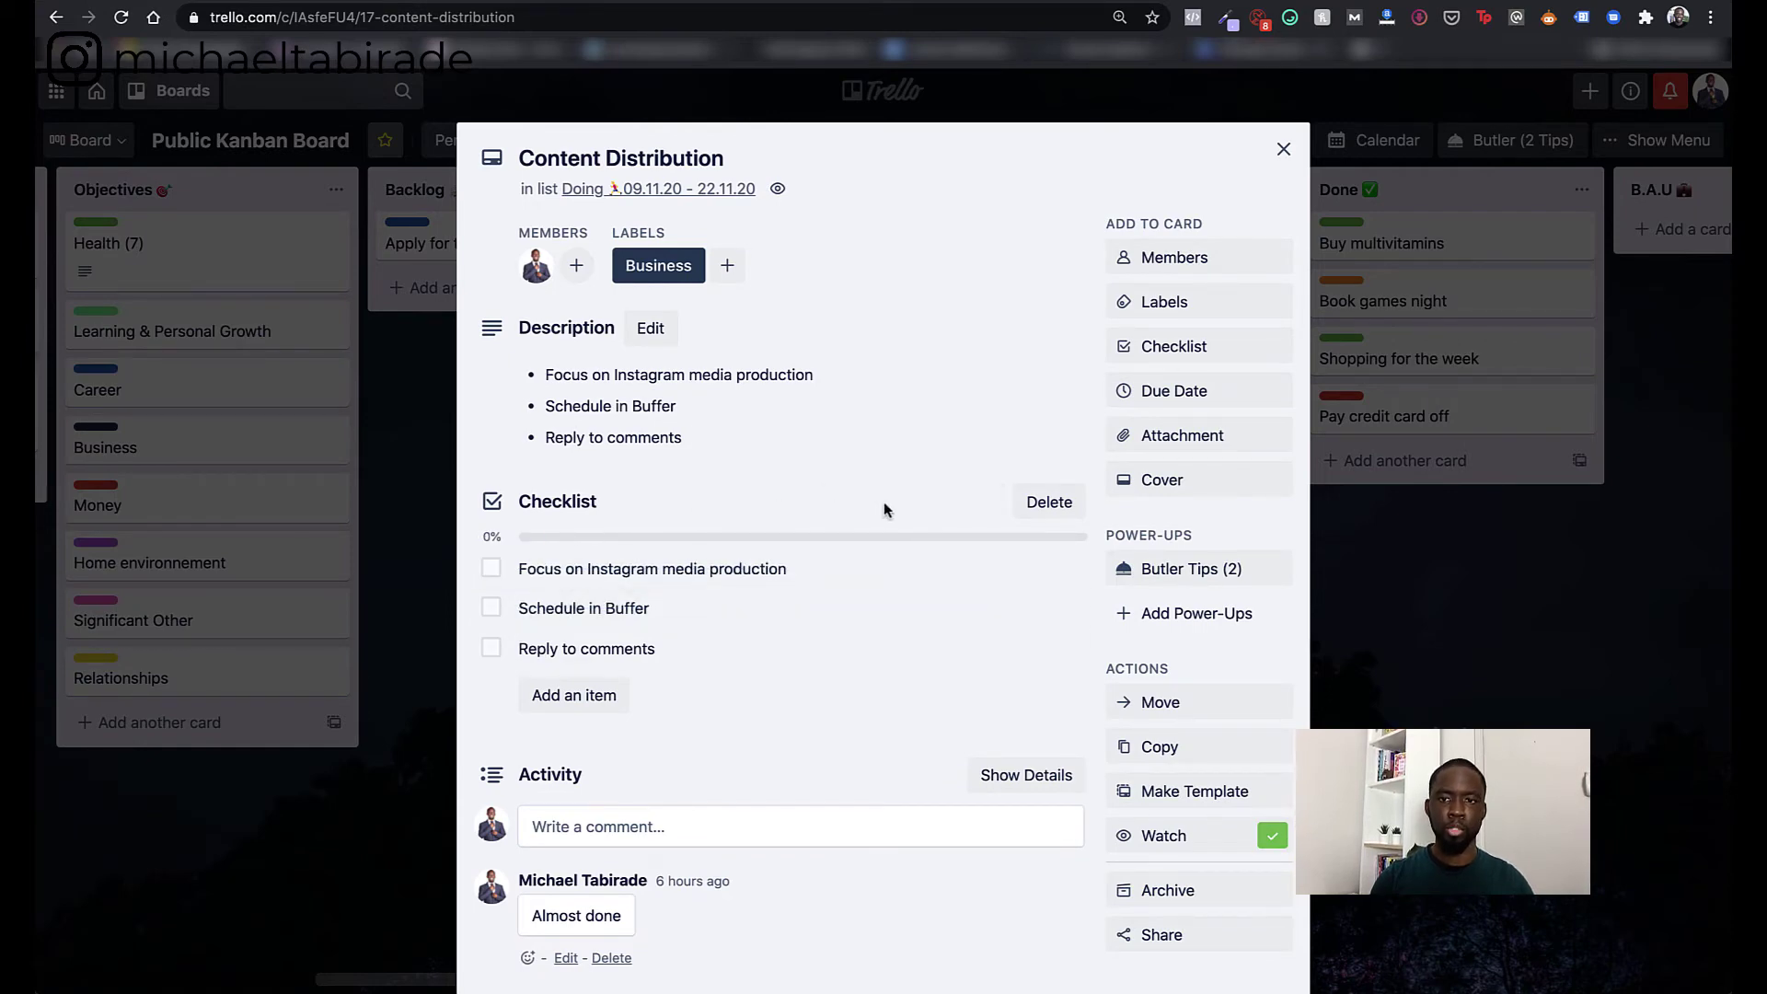
# - Add a new empty checklist titled 'Test Checklist' to the card
pyautogui.click(1202, 345)
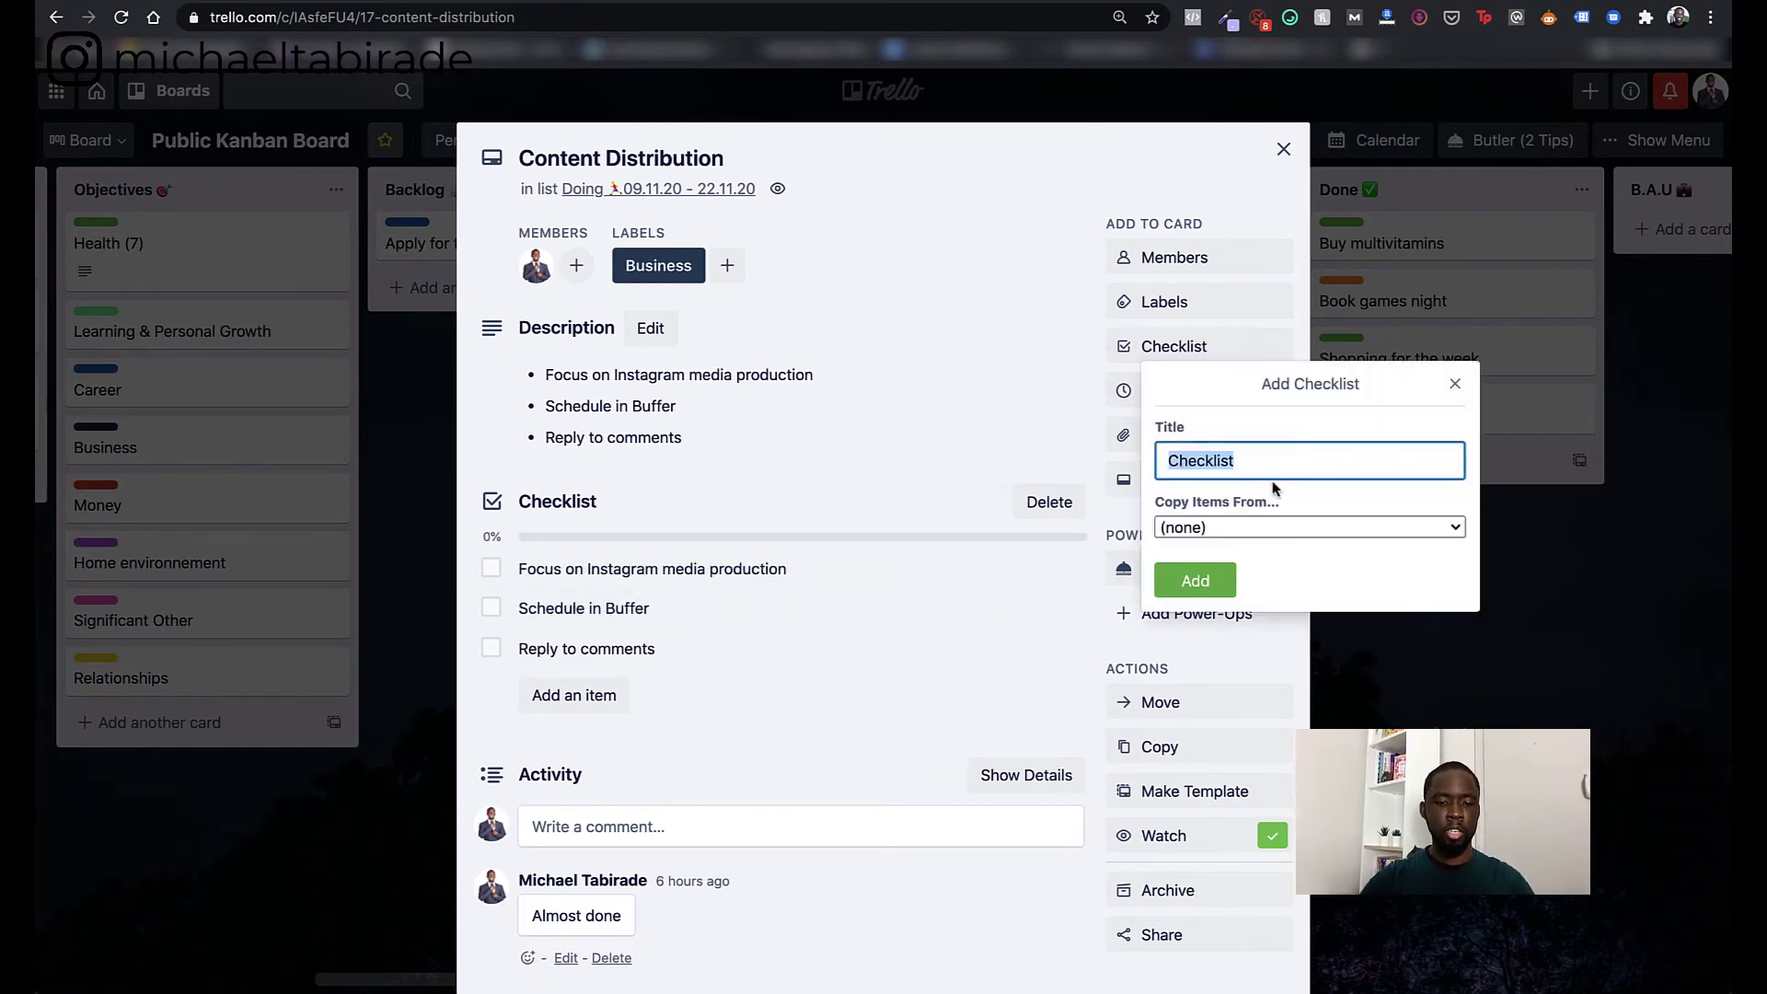
pyautogui.write('Test Ch')
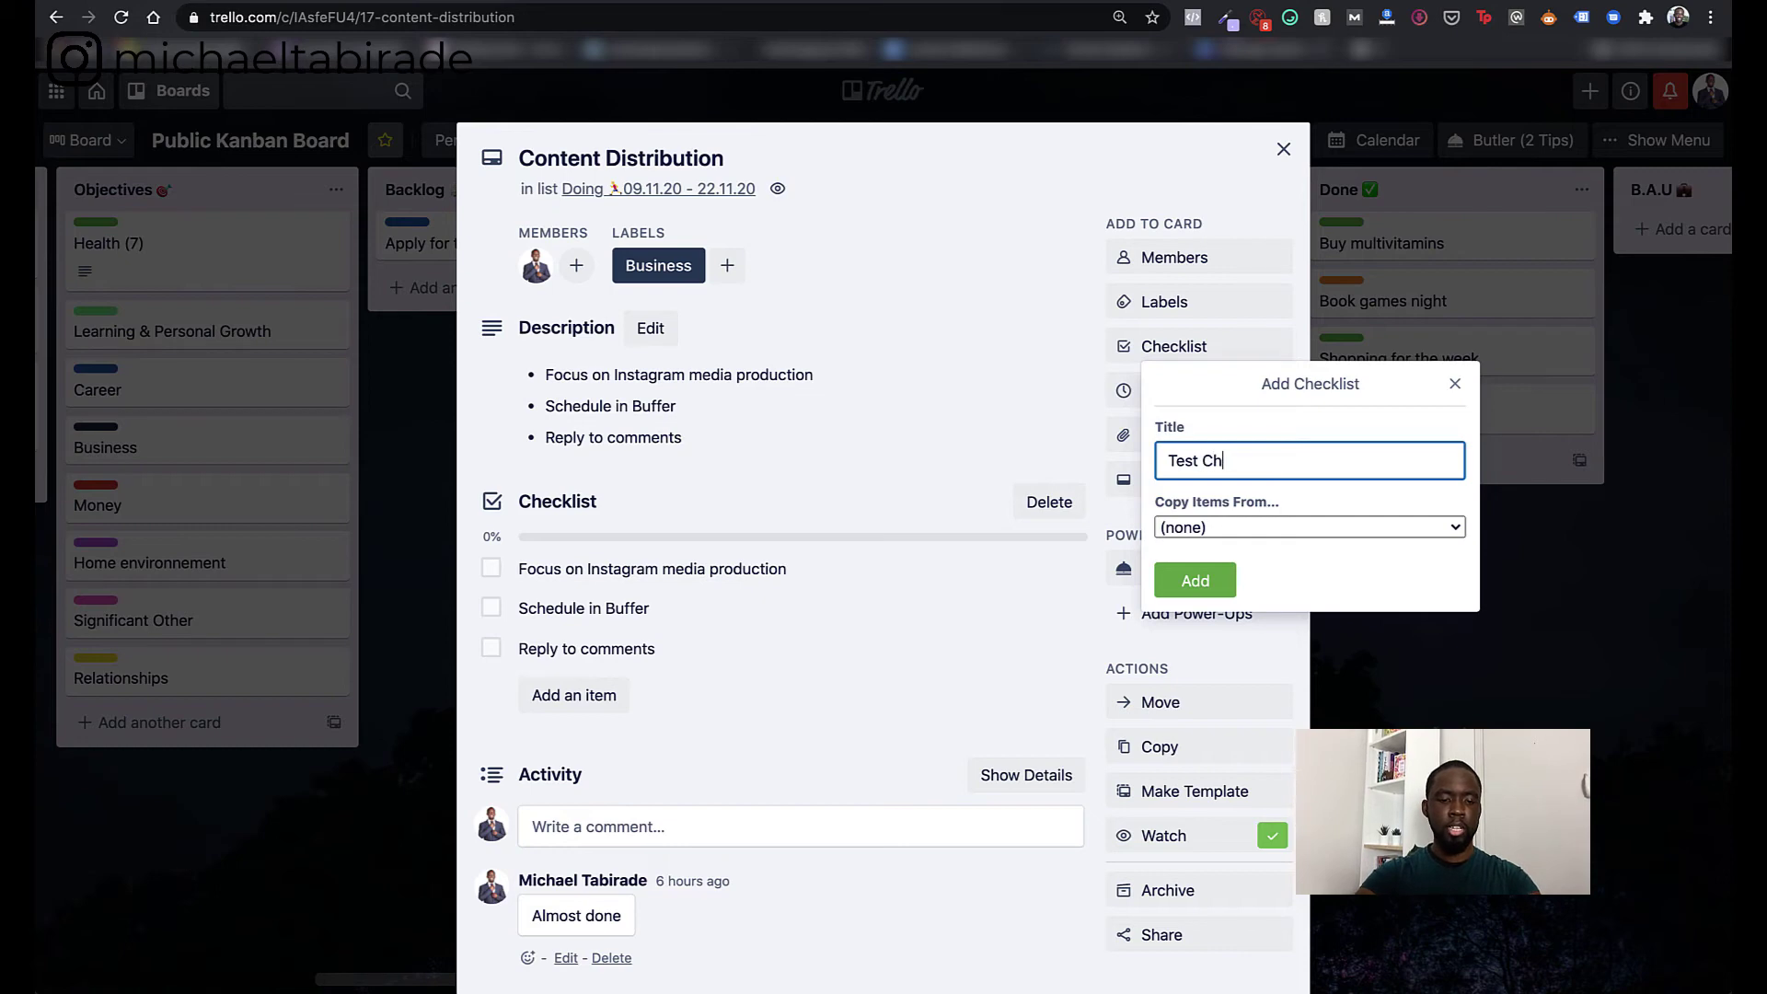
pyautogui.write('ecklist')
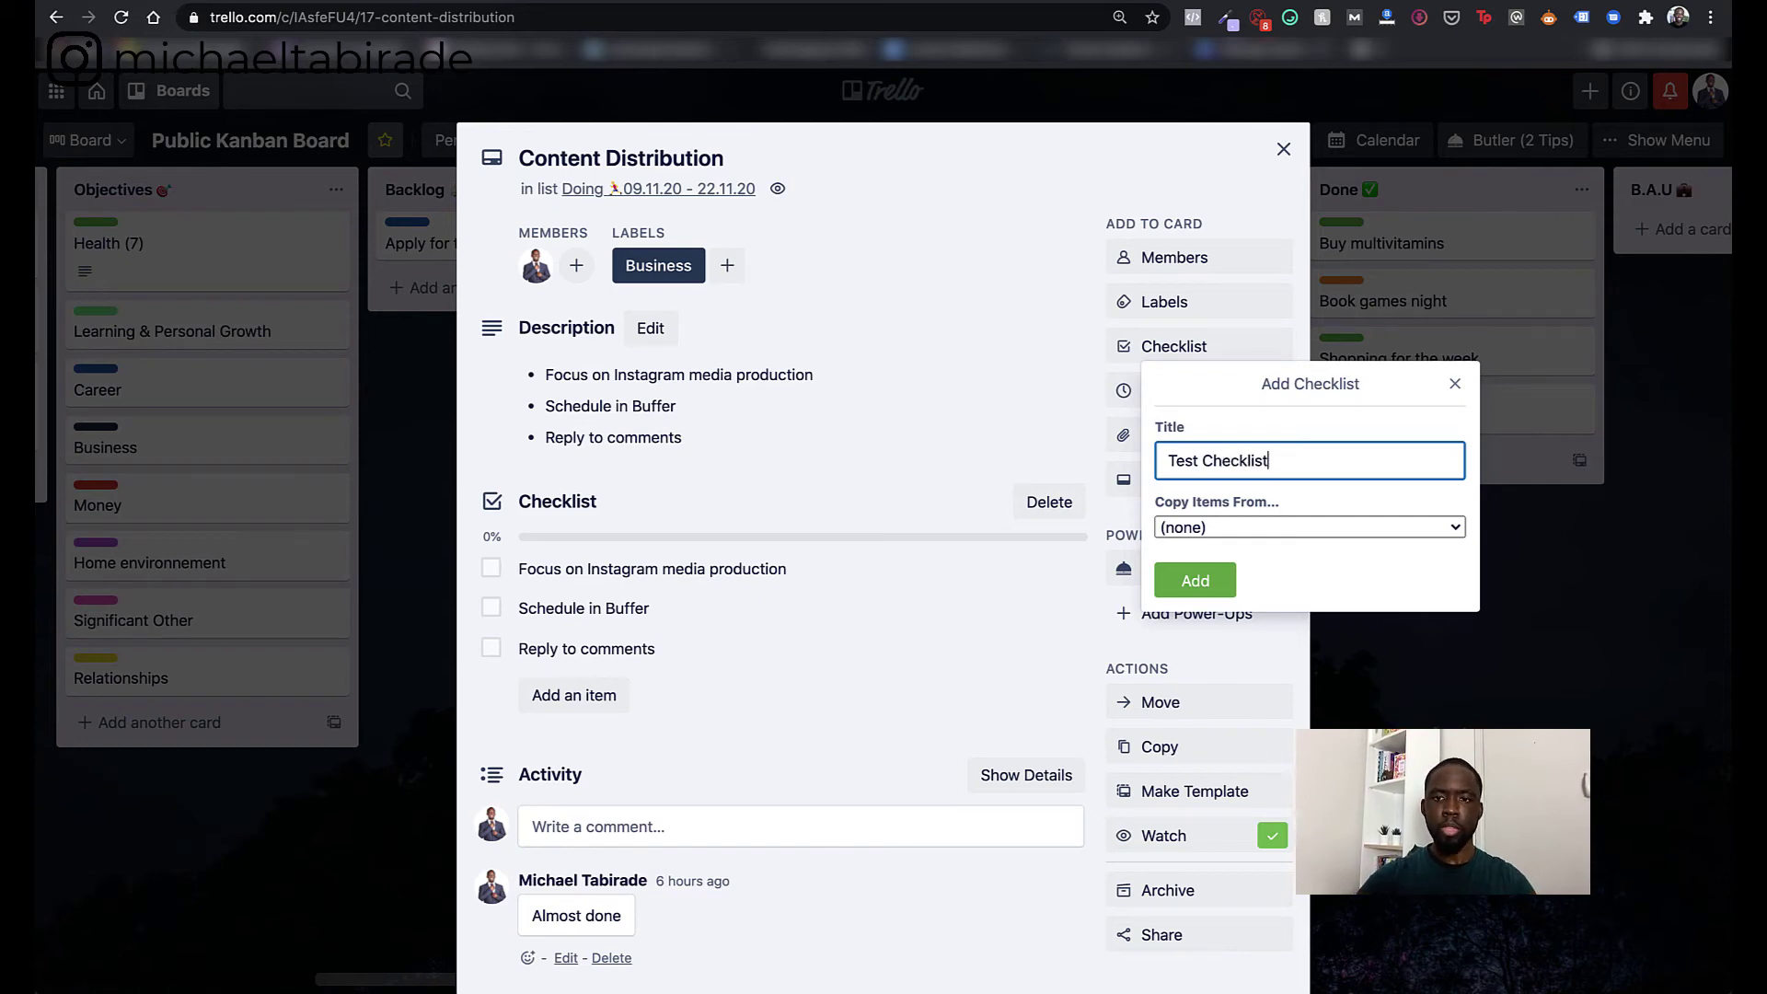
pyautogui.click(1227, 528)
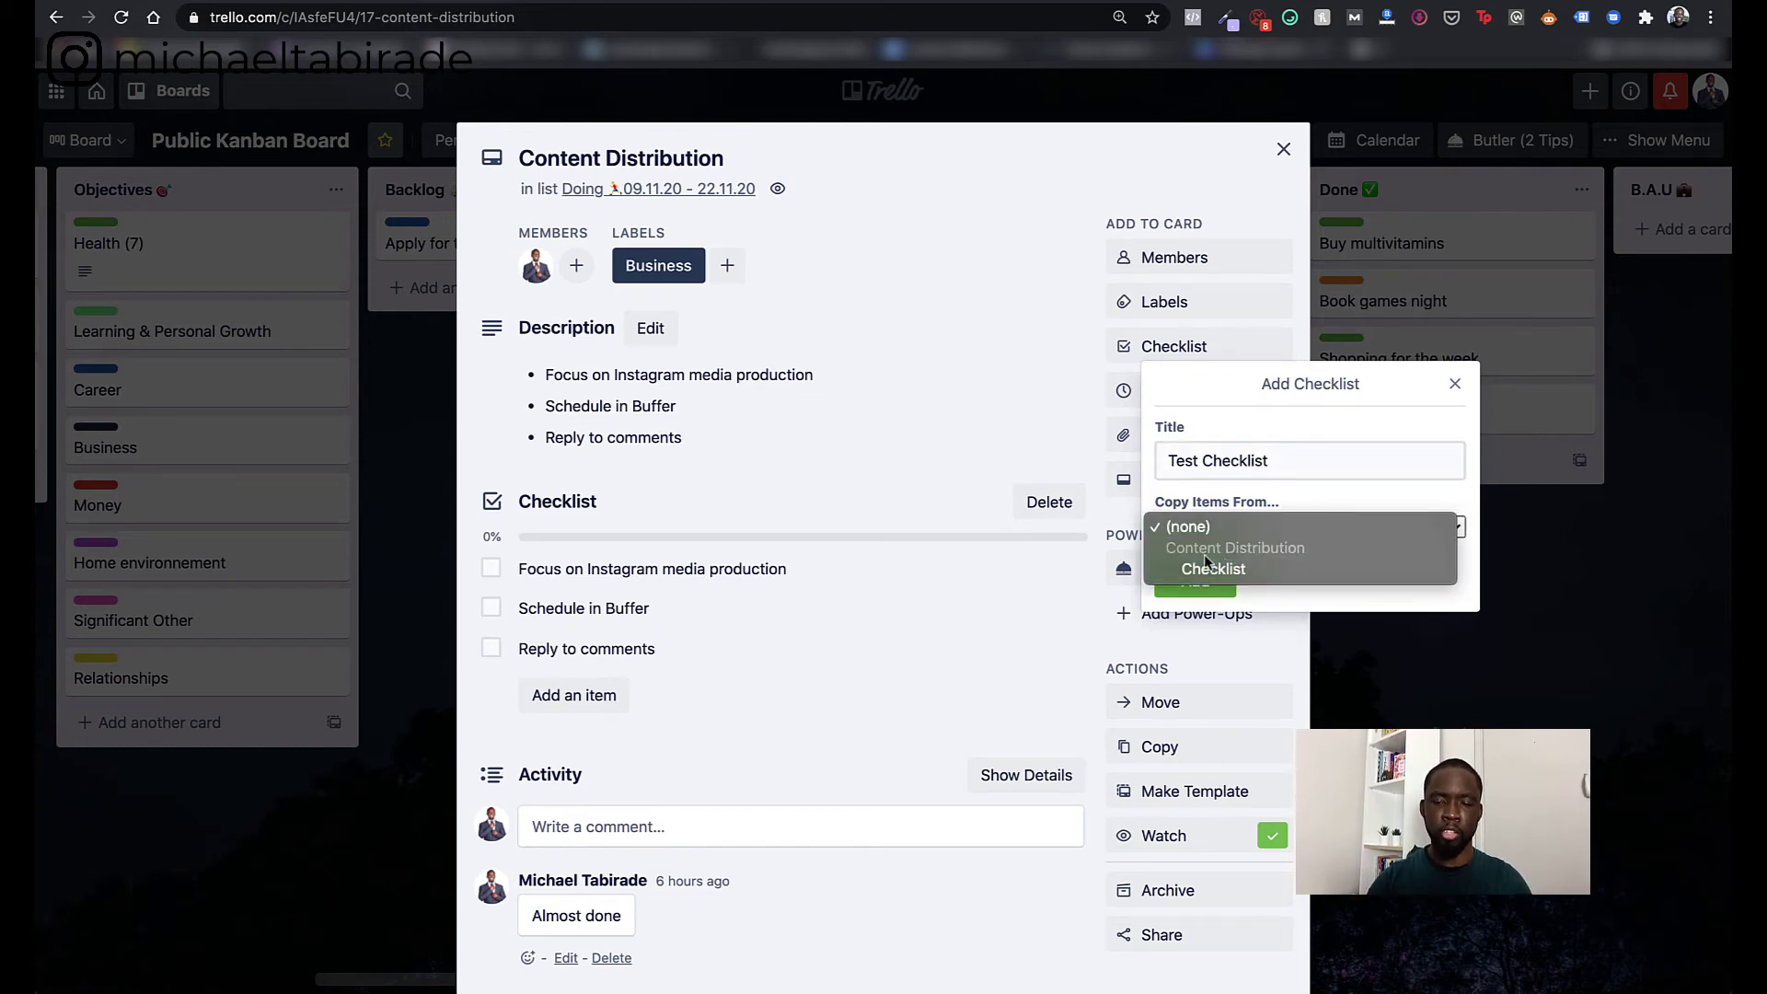
pyautogui.click(1192, 594)
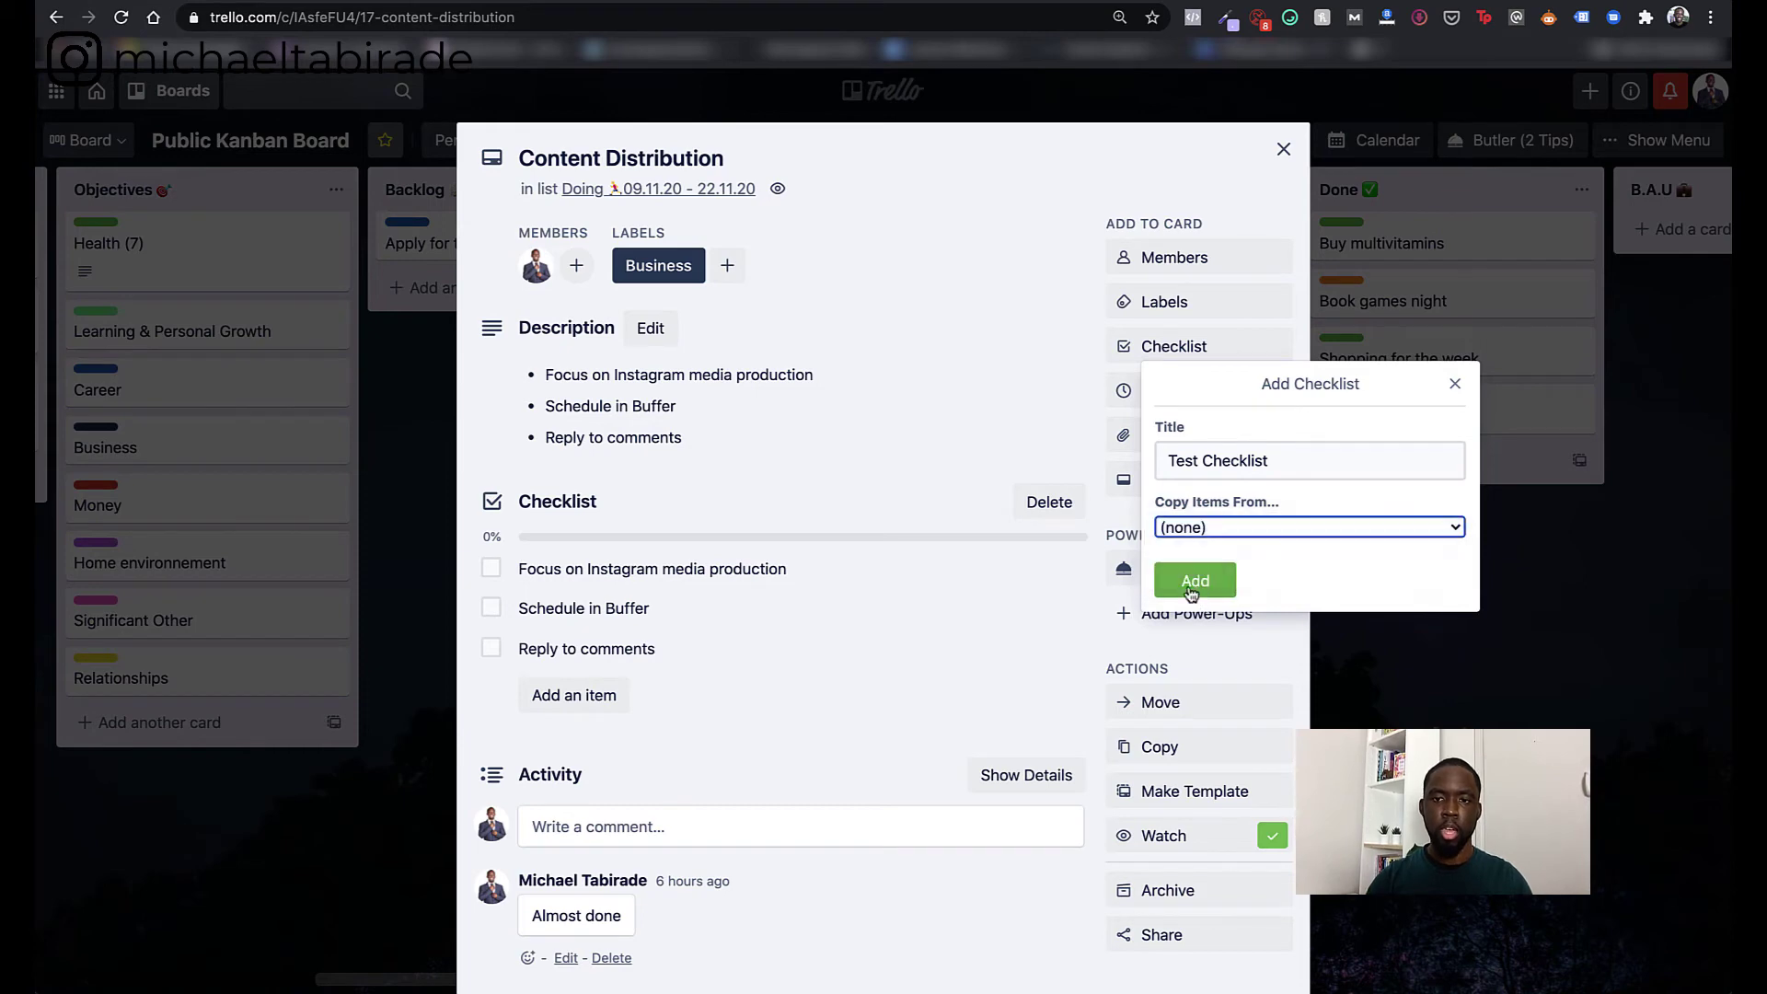
pyautogui.click(1194, 580)
pyautogui.scroll(-3, 848, 769)
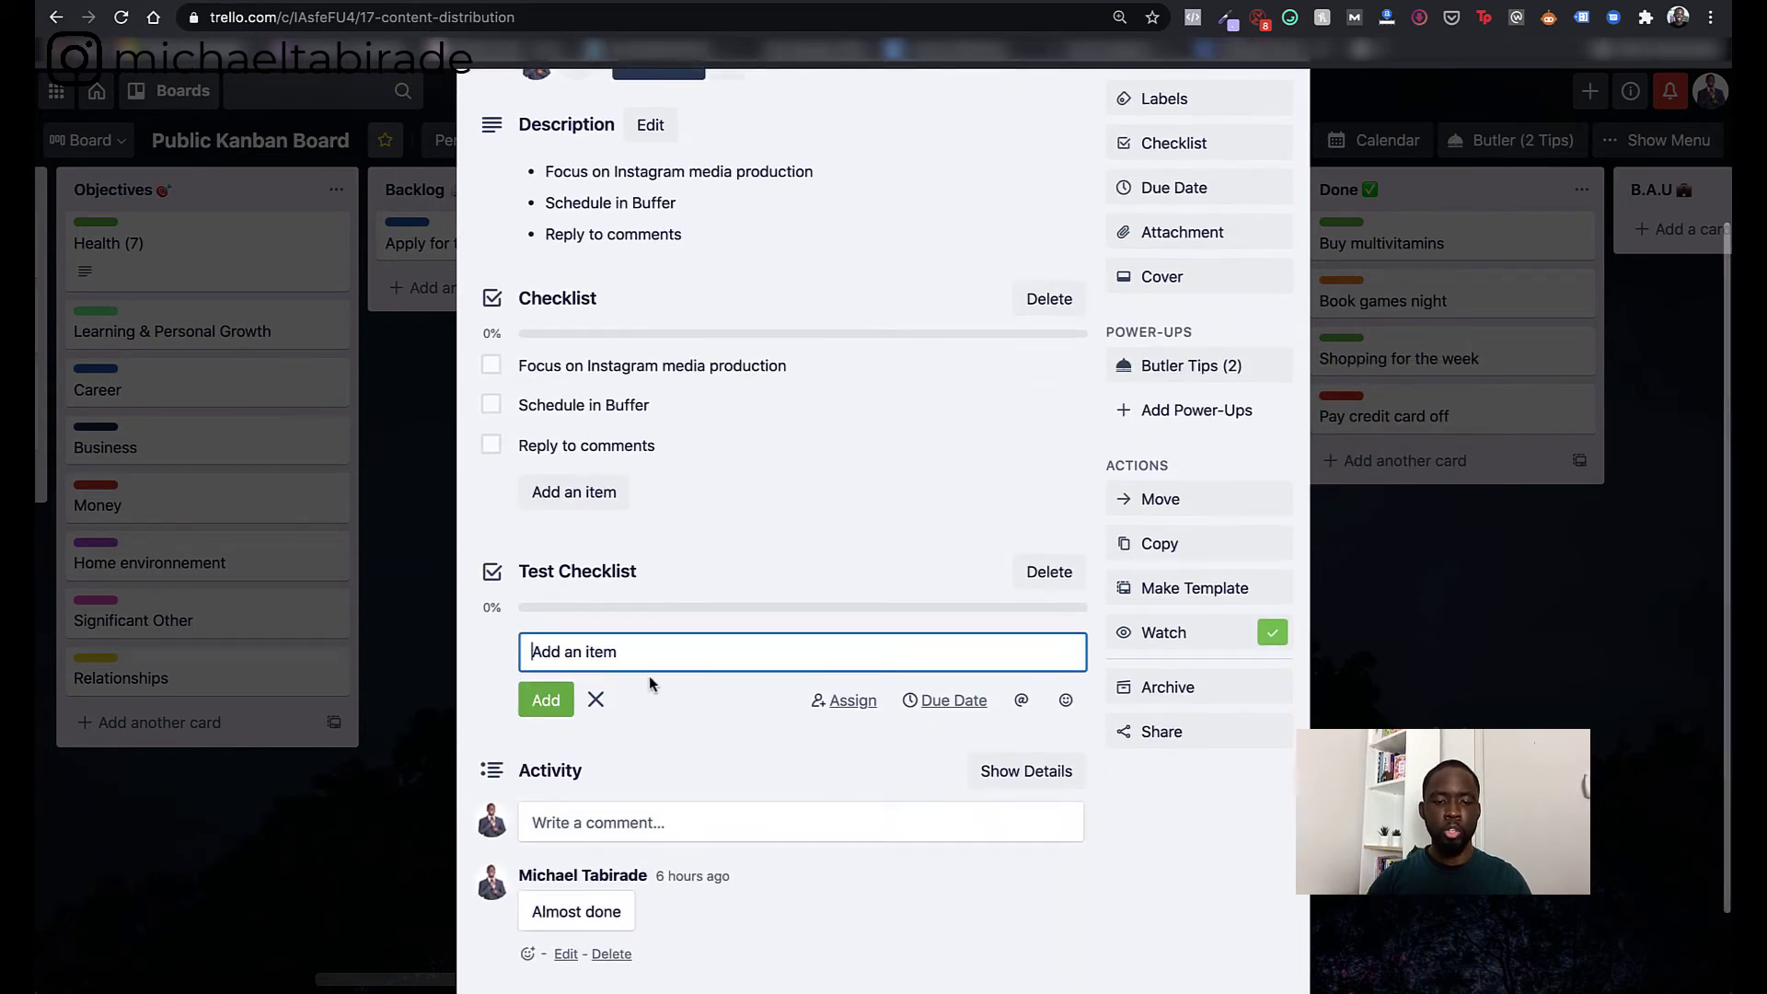
# - Add Item1 and Item2 to Test Checklist and tick both complete
pyautogui.write('Item1')
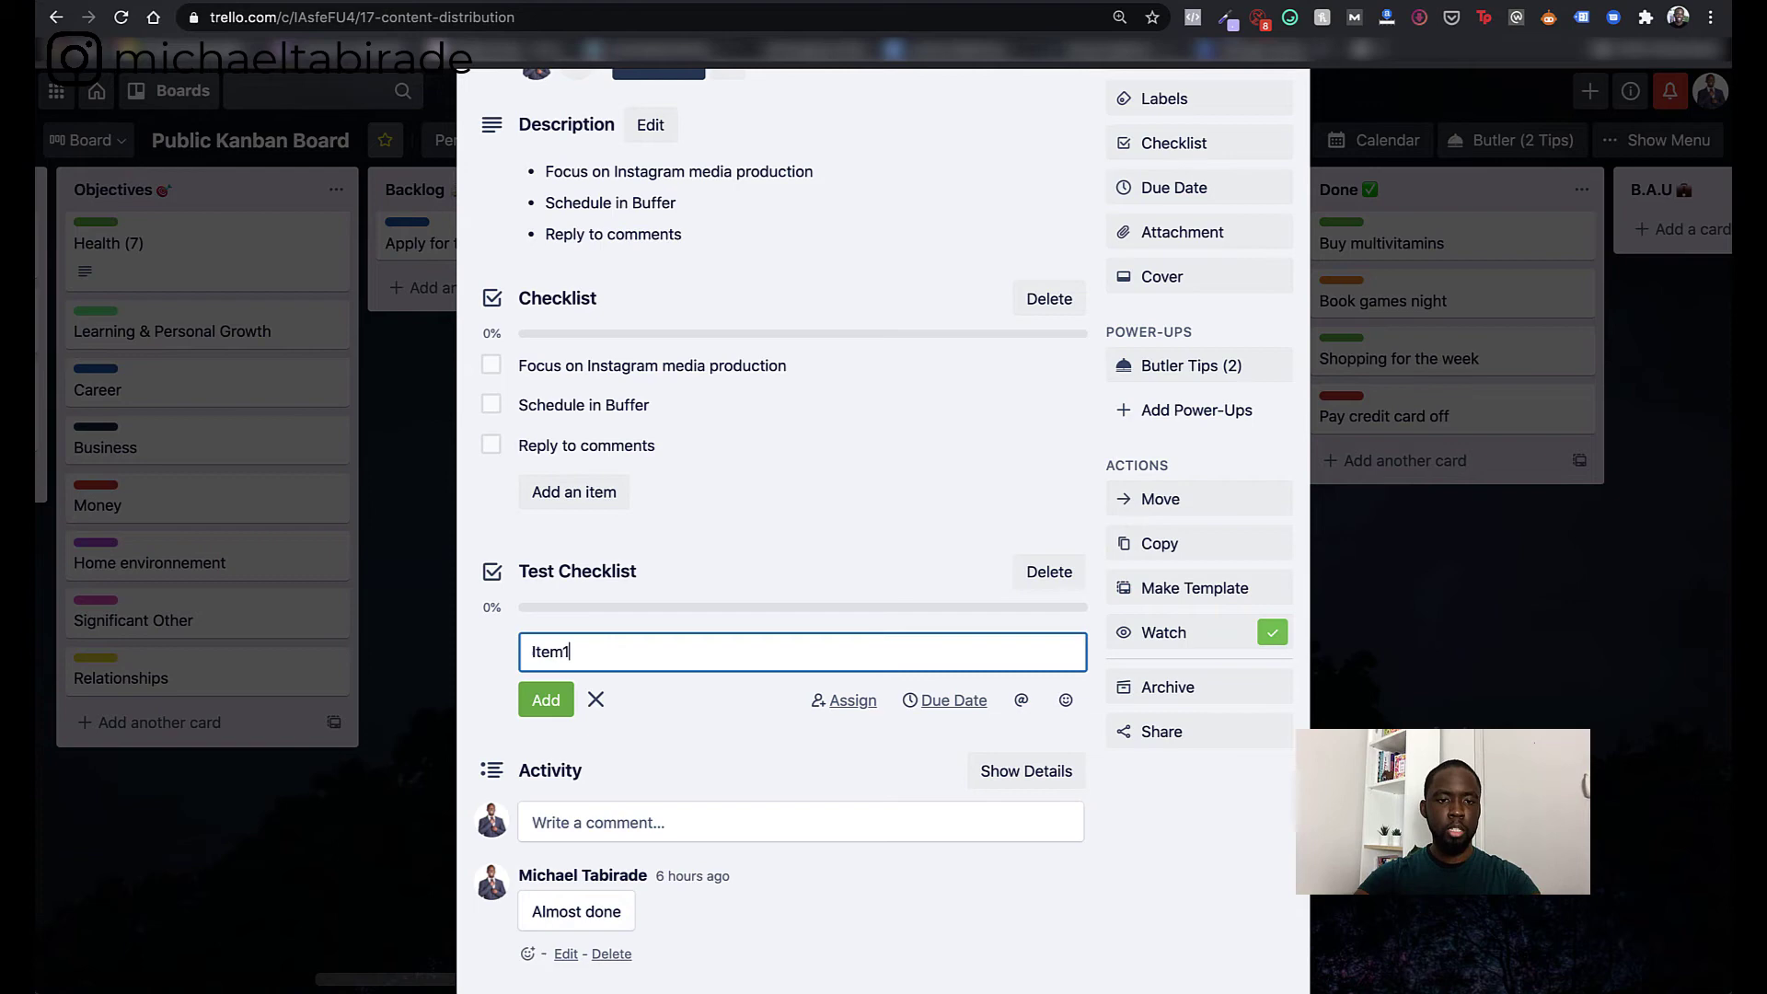
pyautogui.press('Return')
pyautogui.write('I')
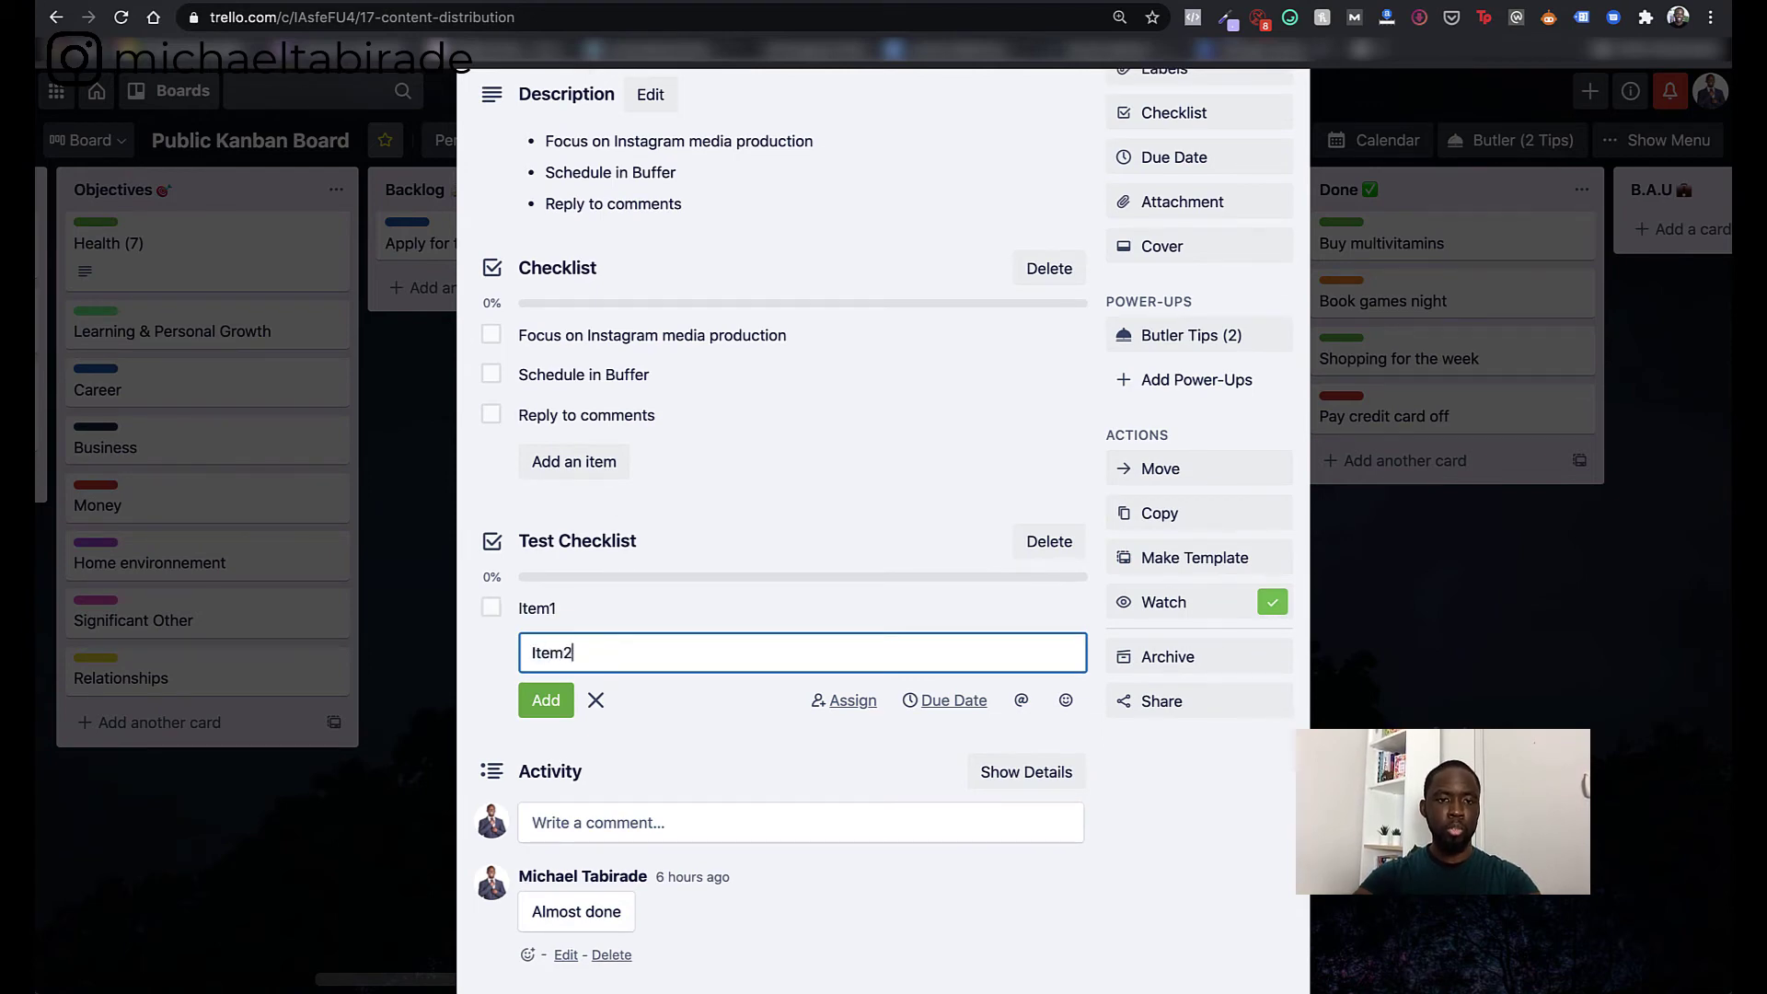
pyautogui.write('tem2')
pyautogui.press('Return')
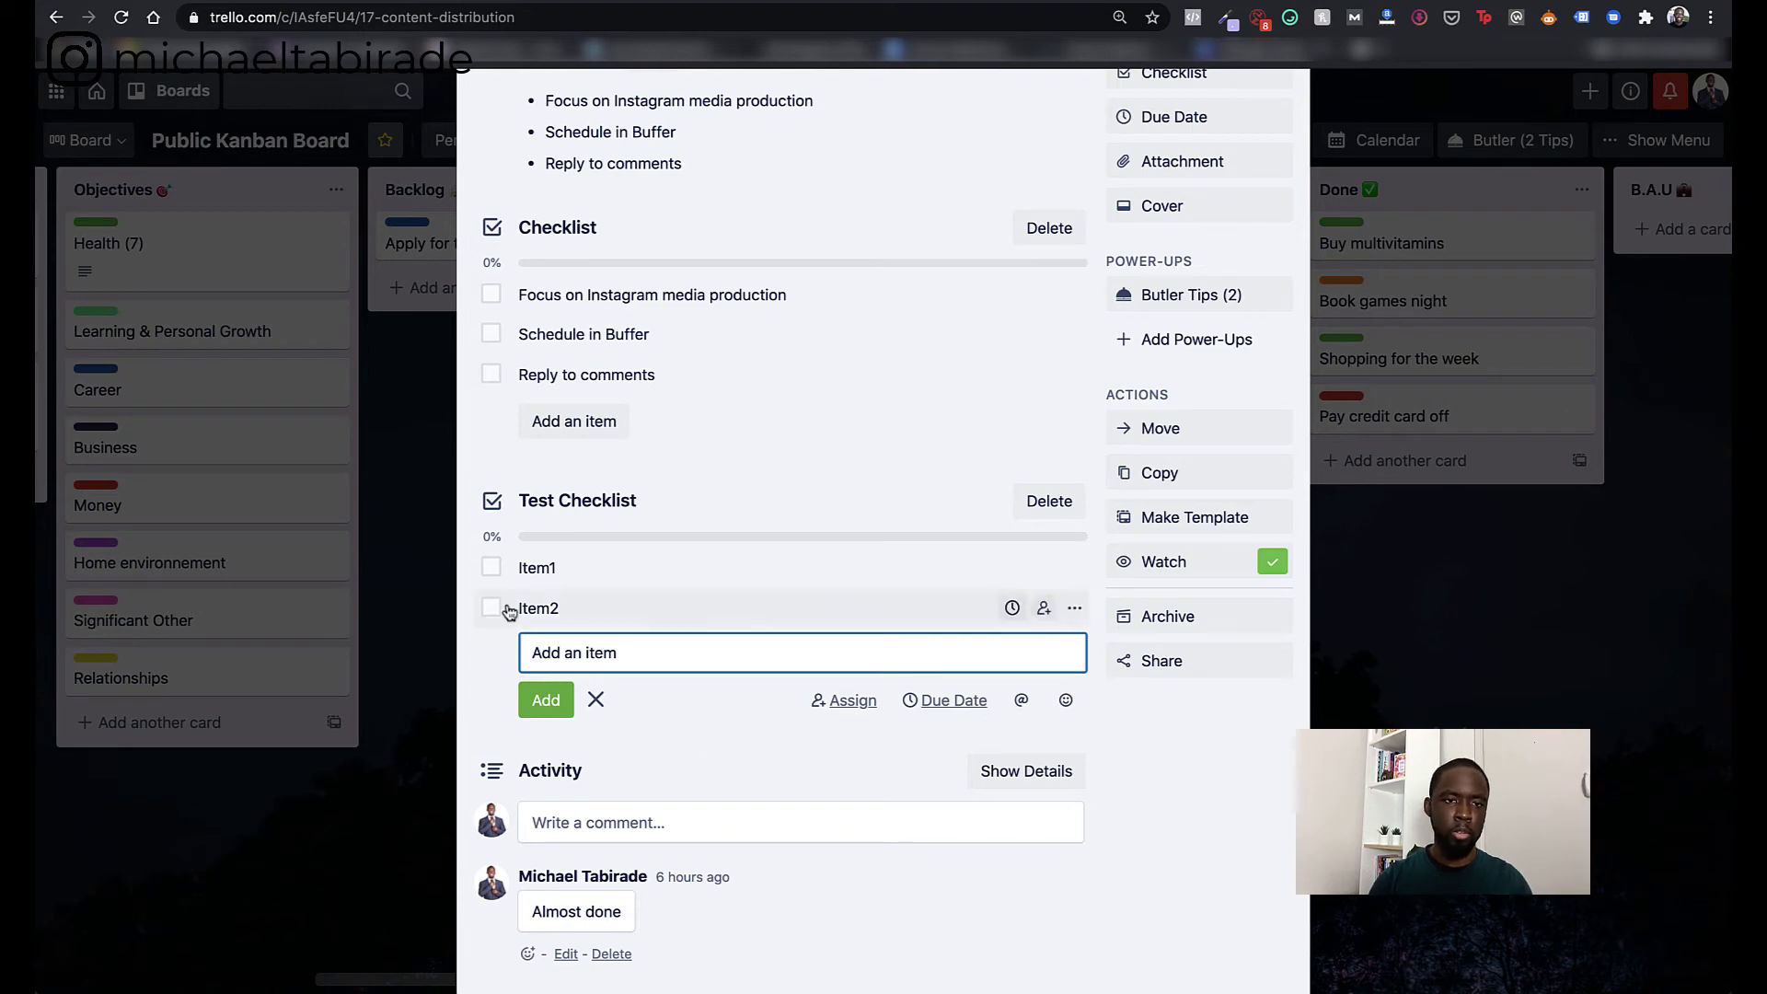
pyautogui.click(490, 568)
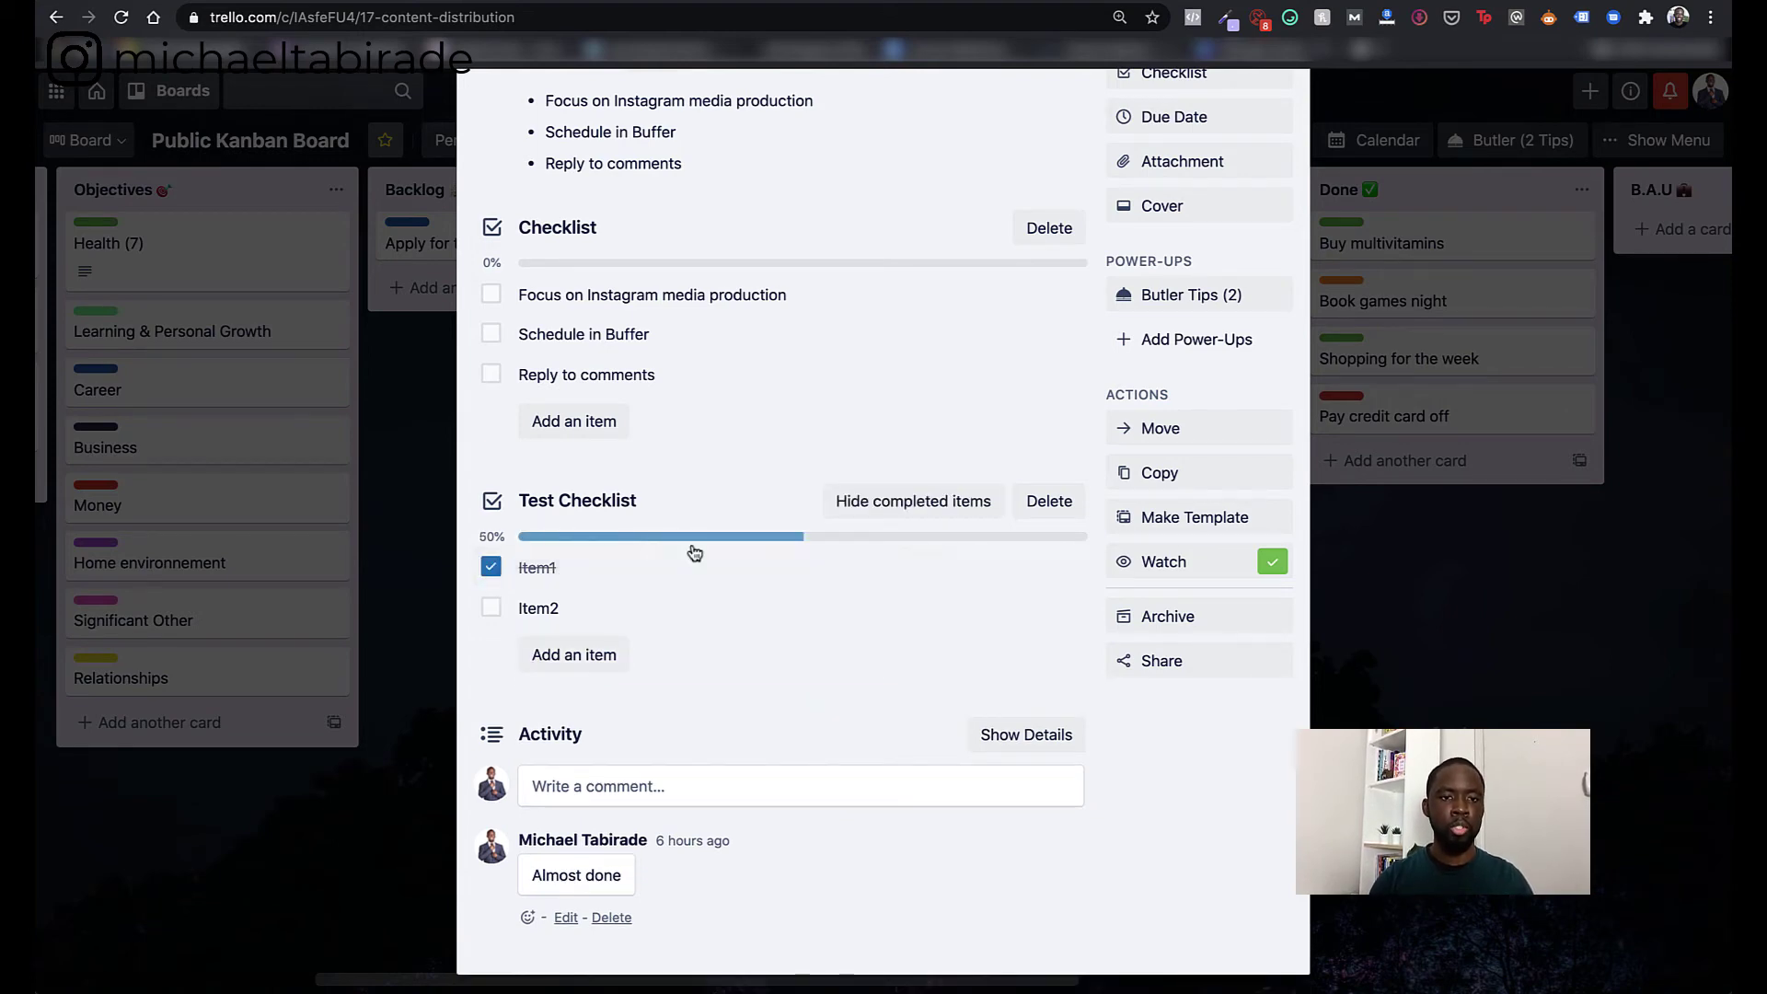
pyautogui.click(492, 615)
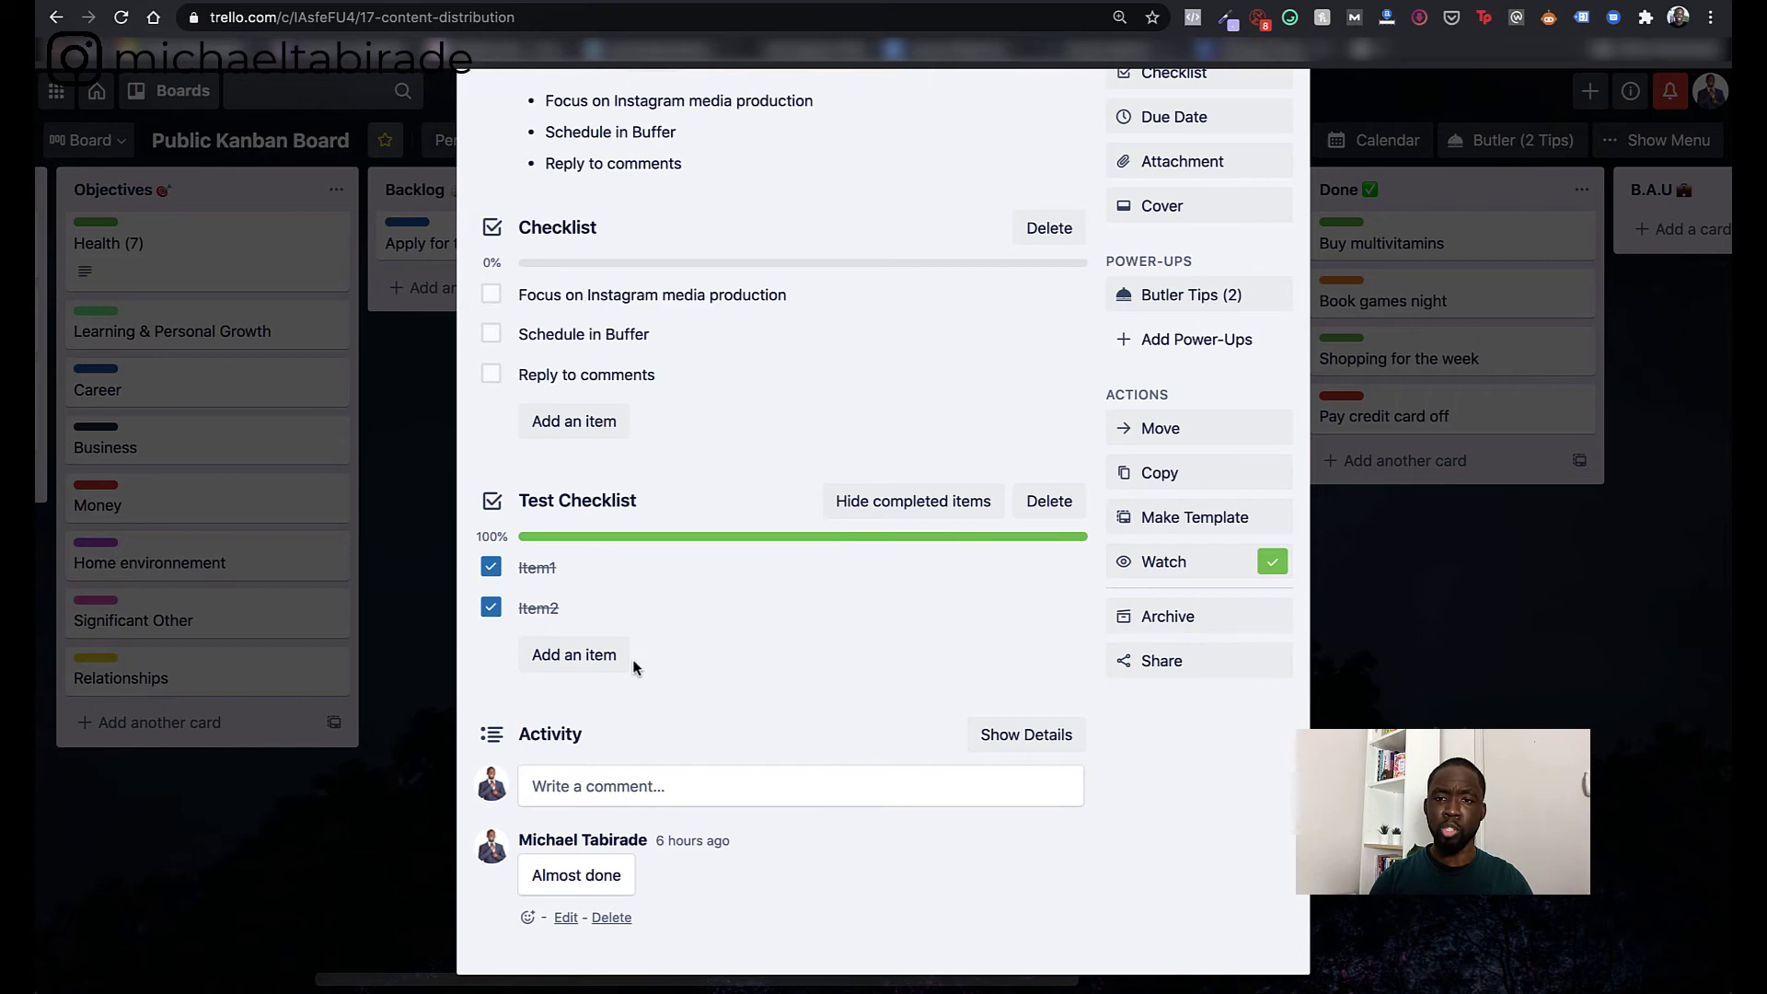
pyautogui.scroll(3, 631, 663)
pyautogui.scroll(-3, 968, 781)
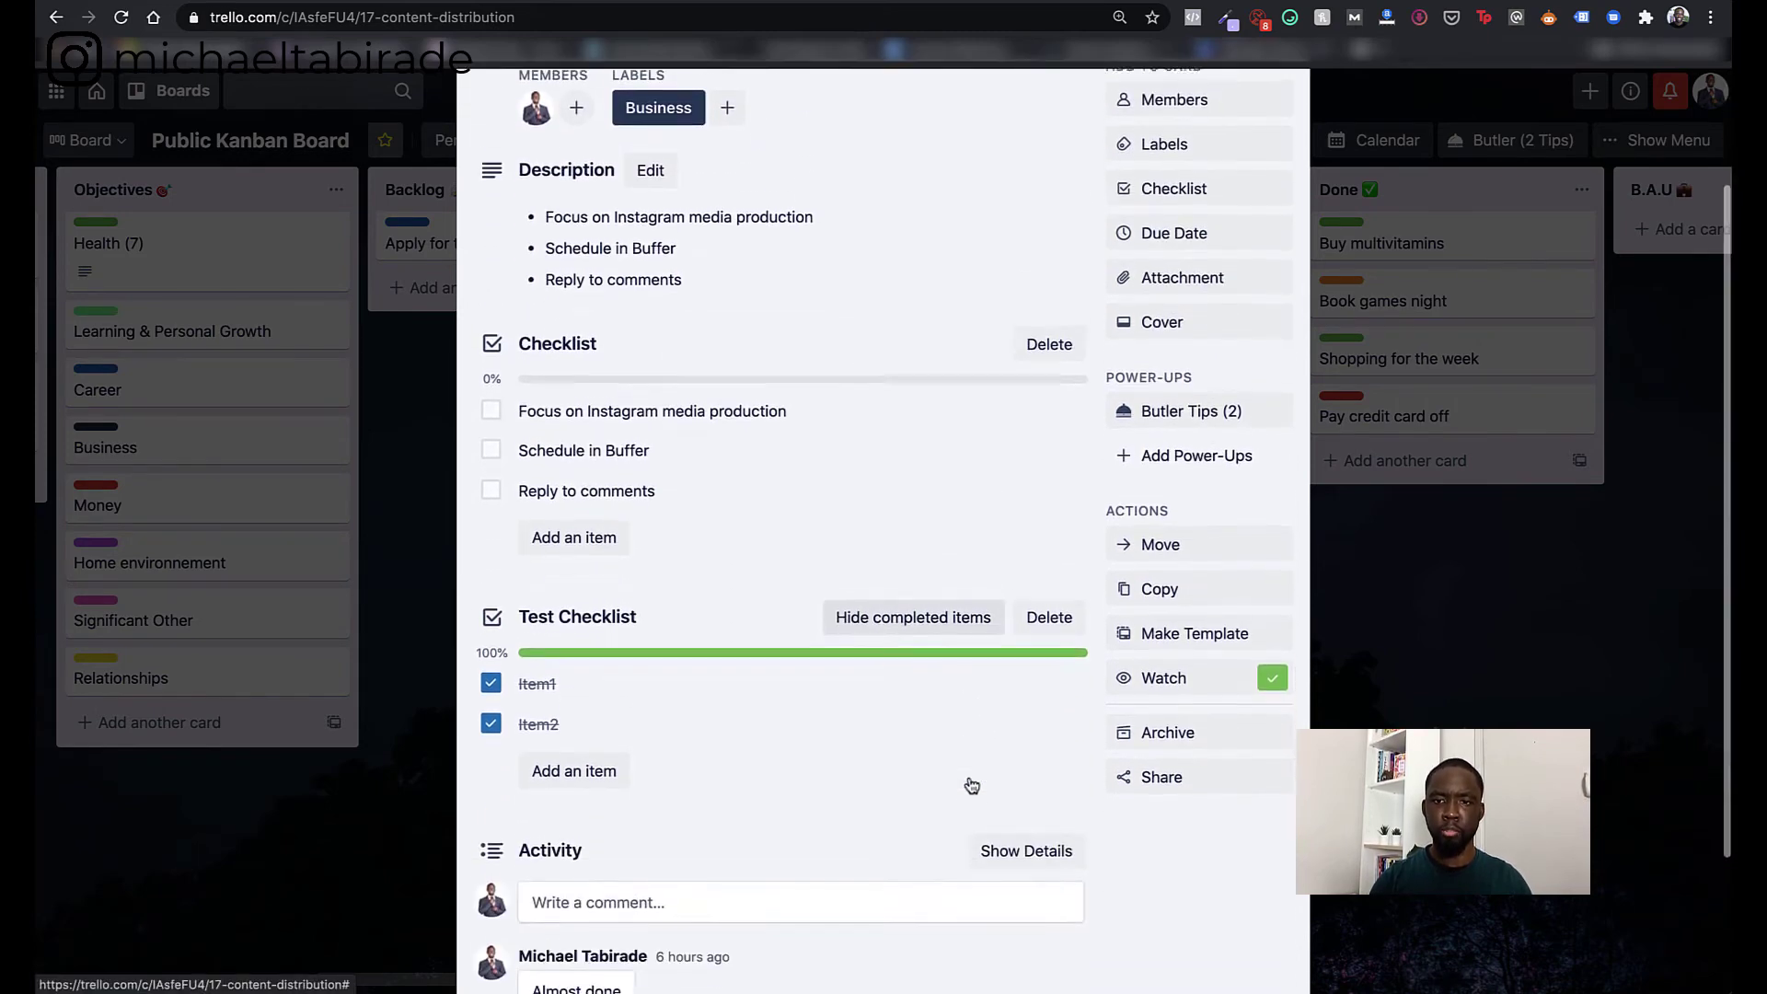
# - View the Content Distribution card's sharing options, then close them
pyautogui.scroll(1, 970, 782)
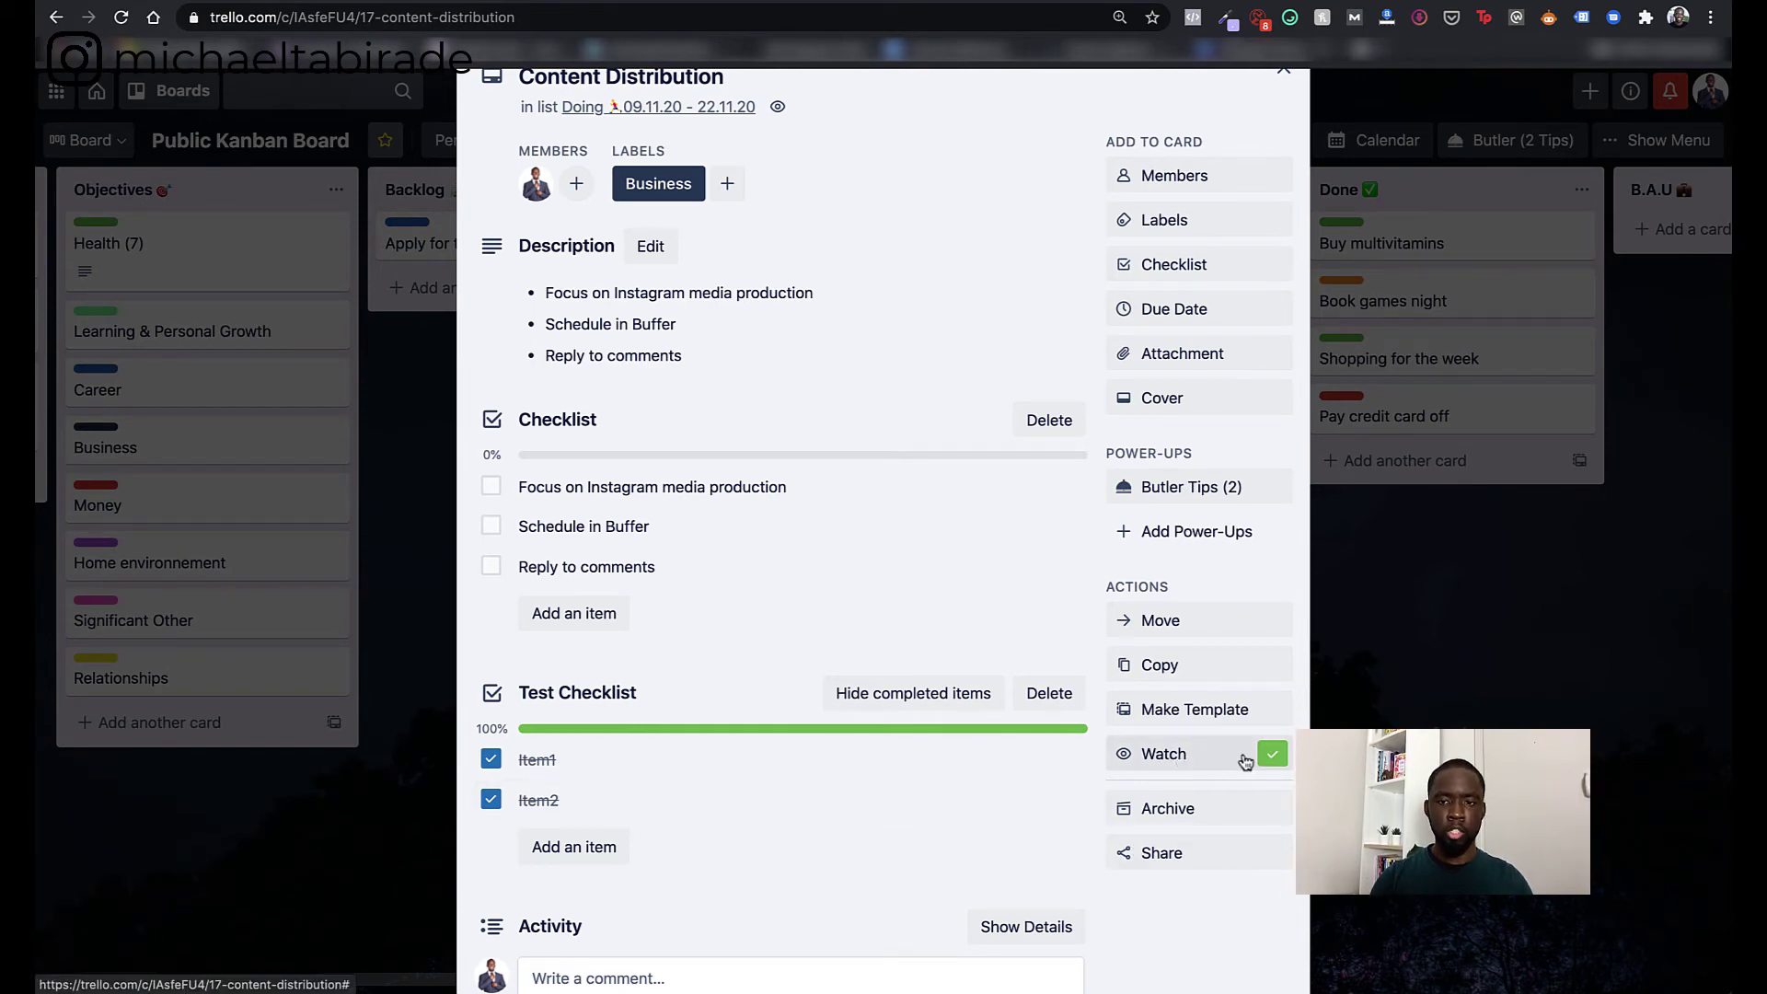
pyautogui.scroll(-3, 1003, 758)
pyautogui.scroll(2, 1003, 758)
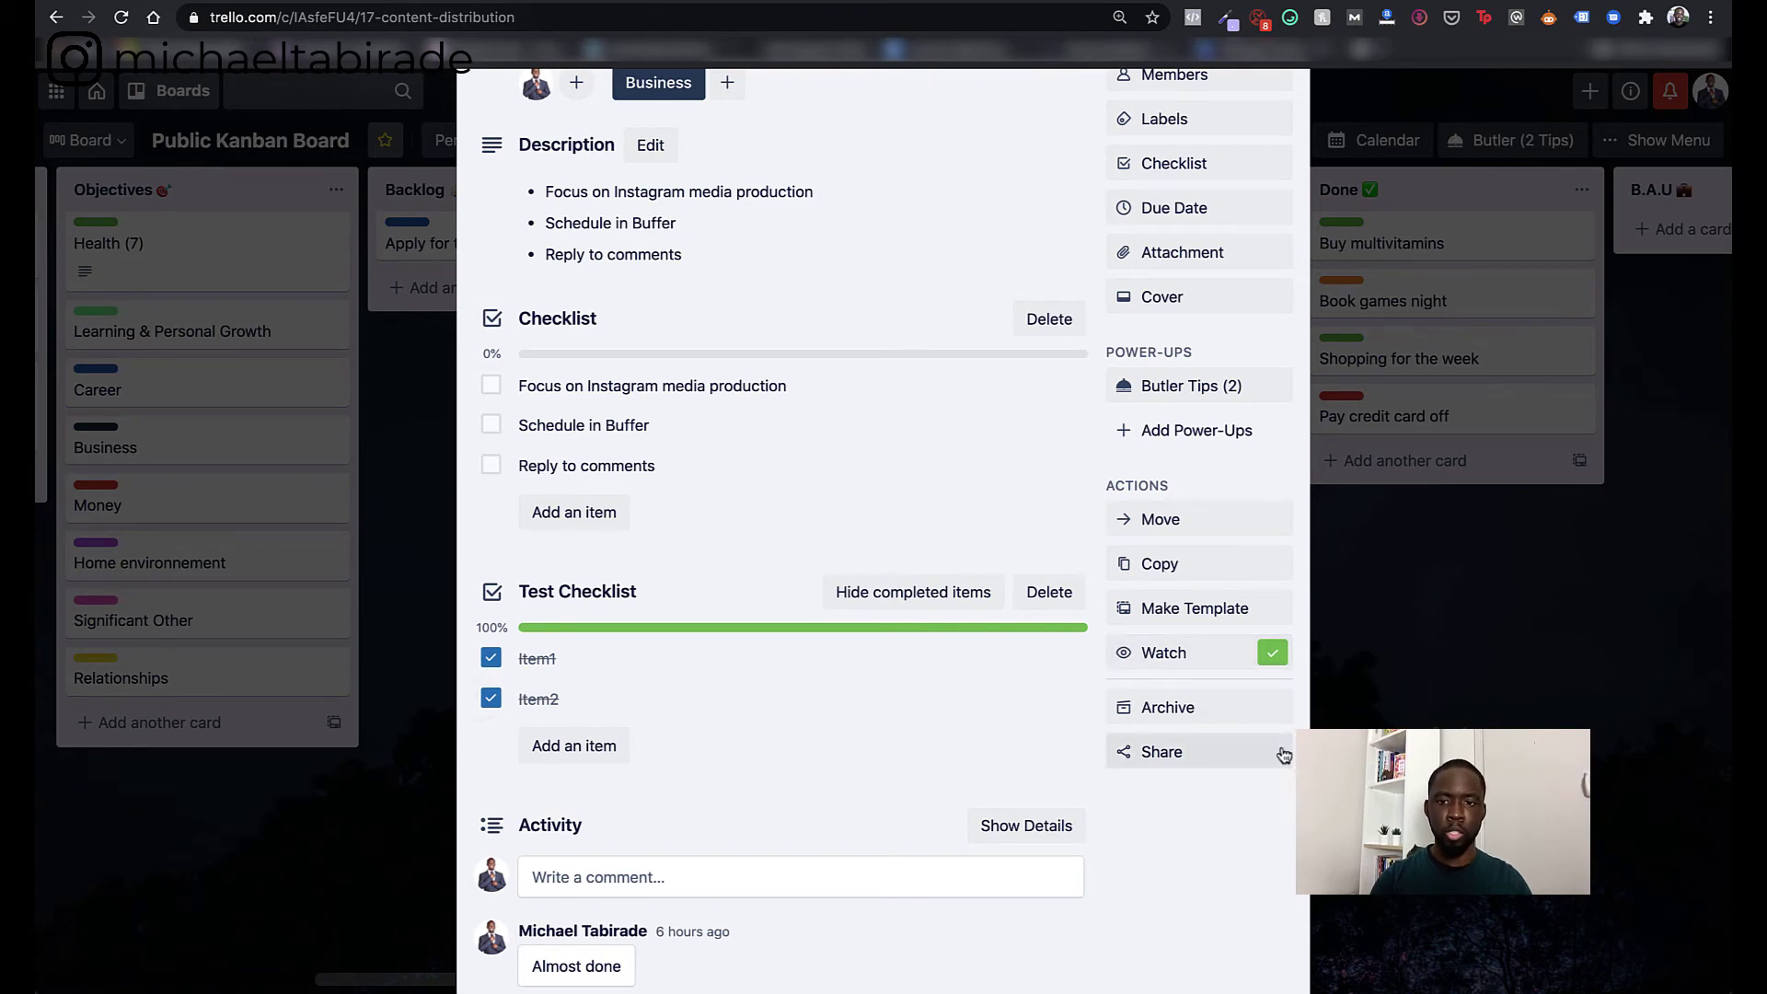
pyautogui.click(1212, 751)
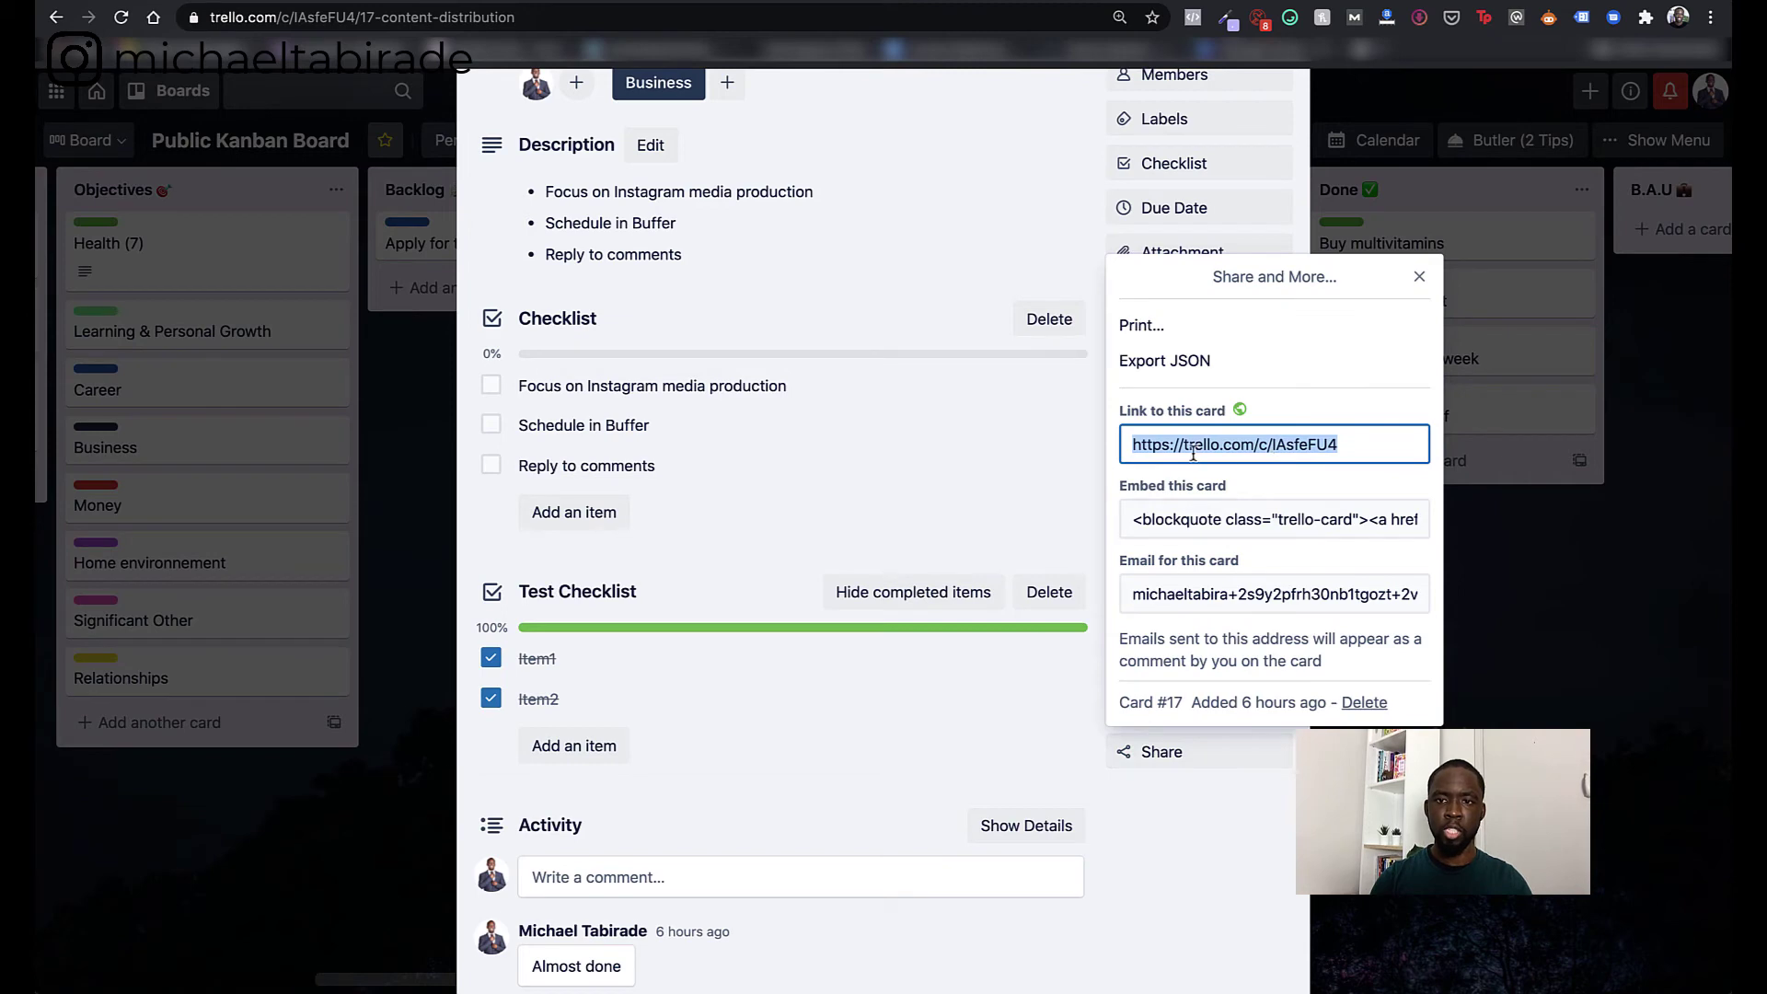
pyautogui.click(1249, 762)
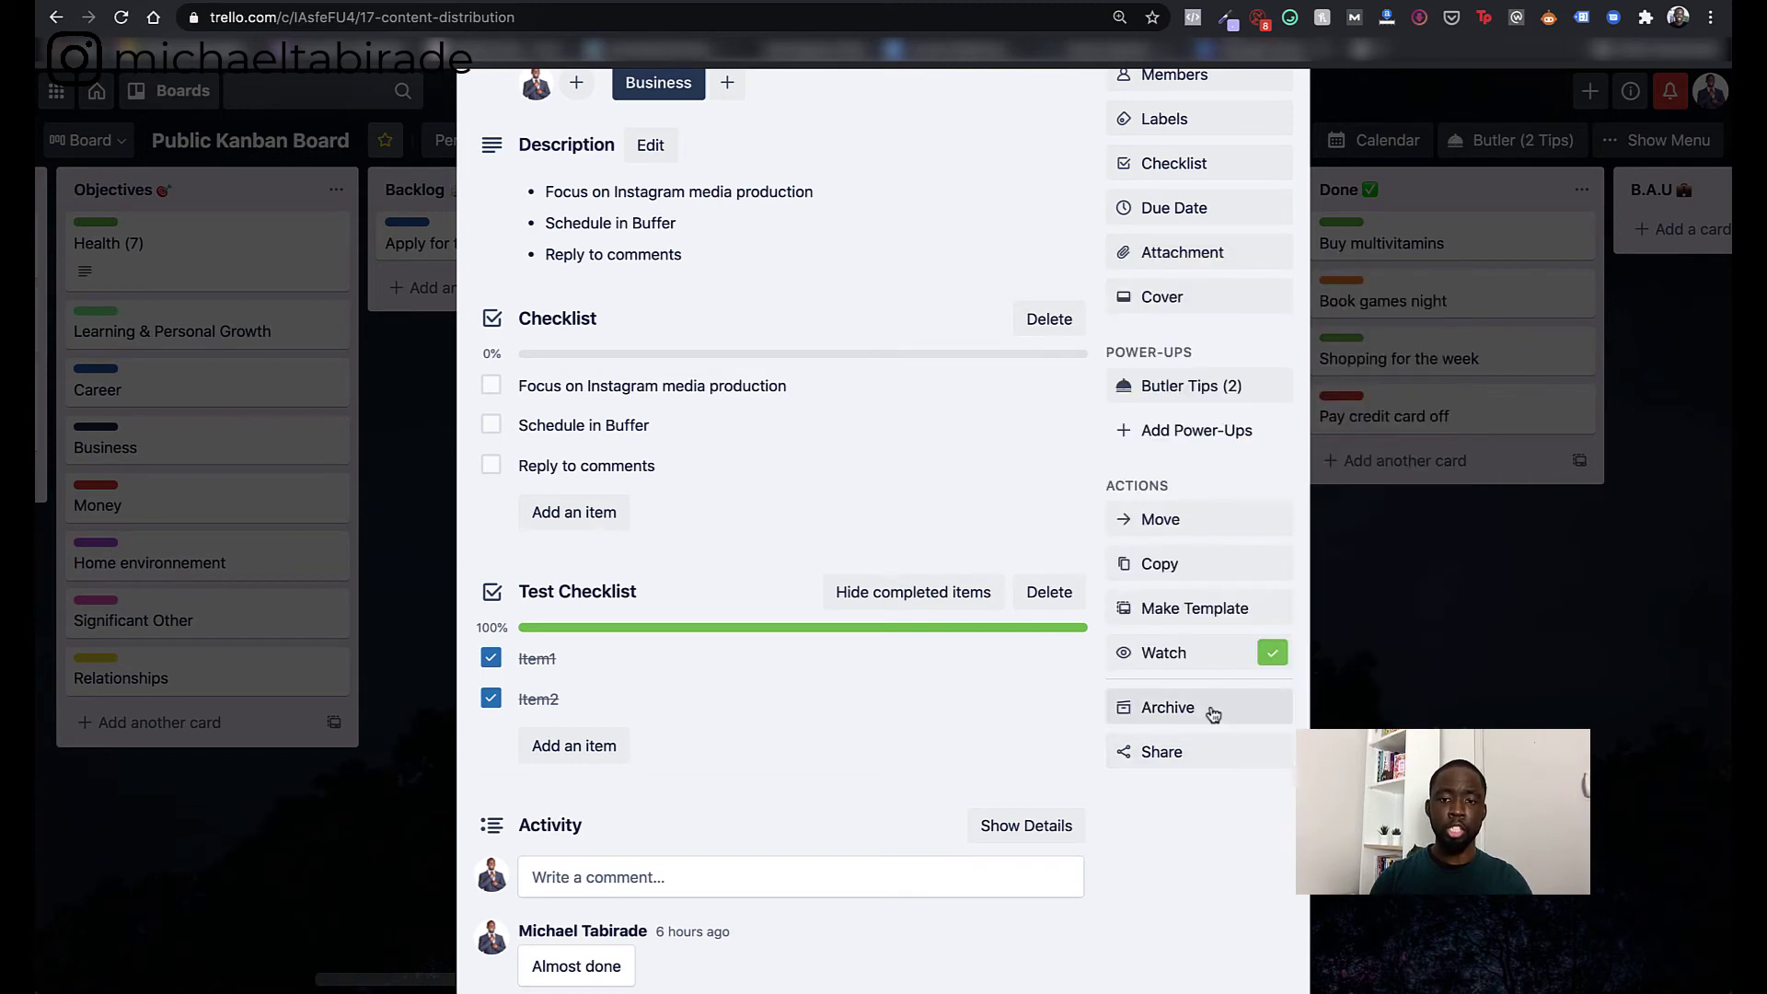
# - Archive the Content Distribution card and close it to return to the board
pyautogui.click(1212, 709)
pyautogui.scroll(3, 994, 442)
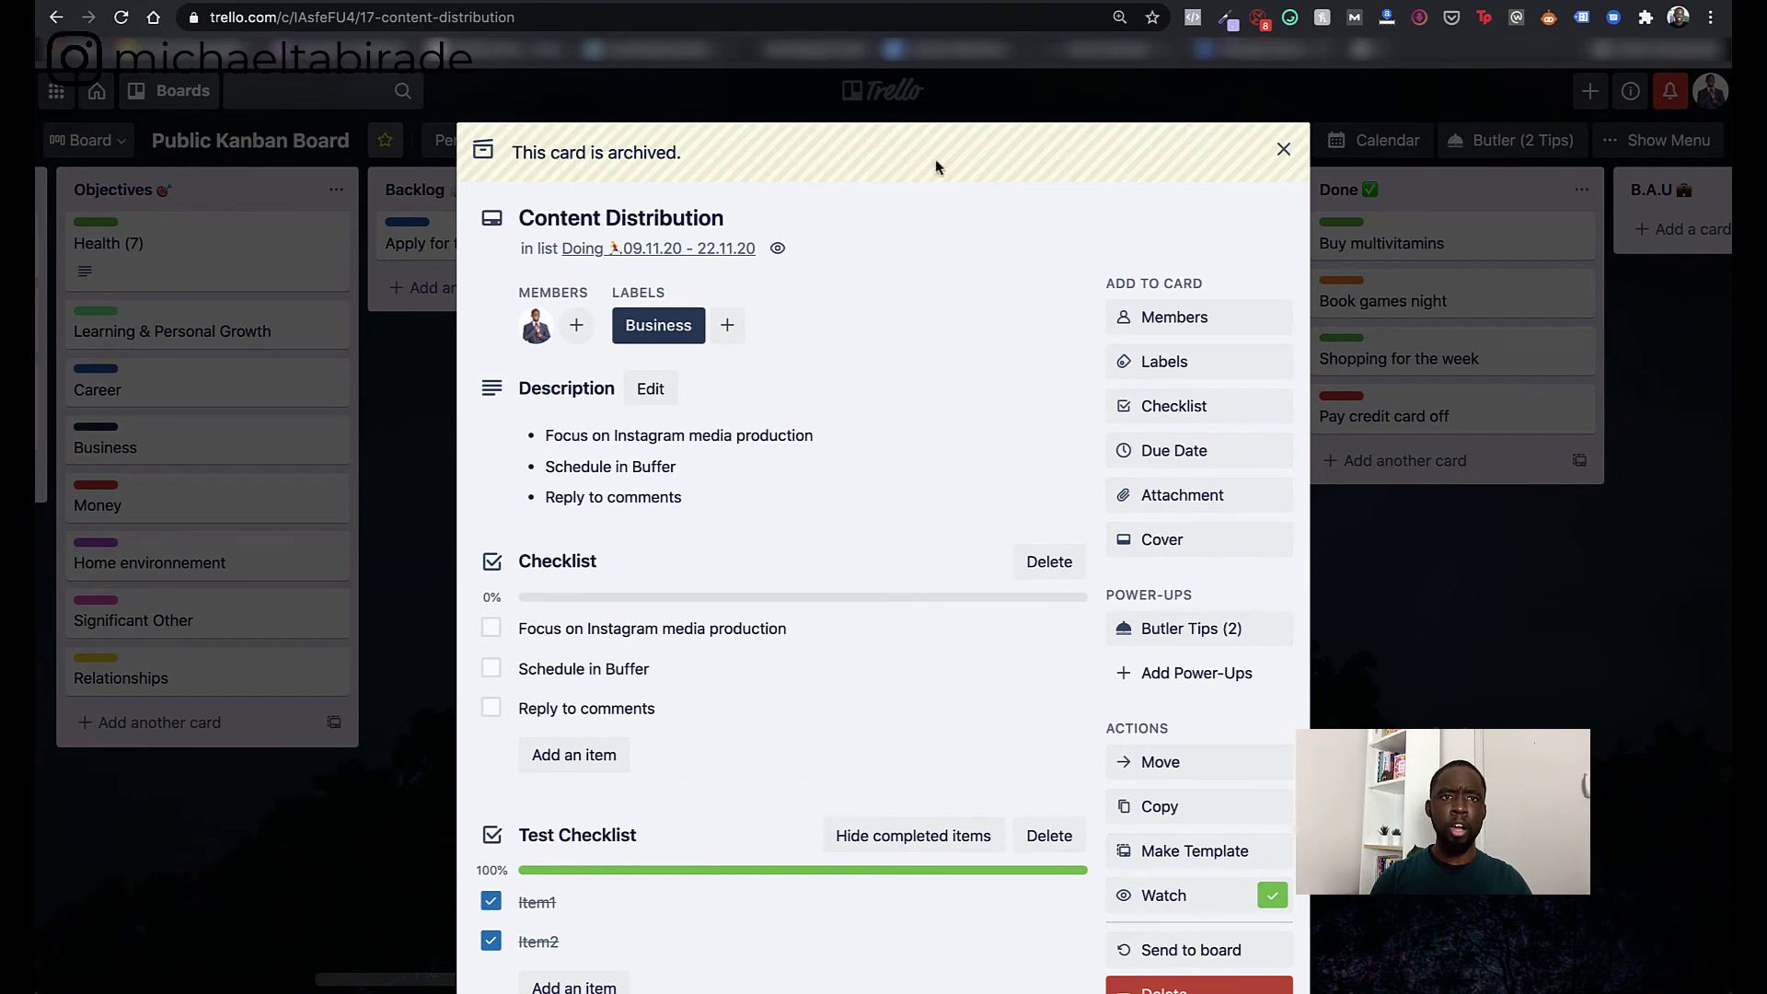
pyautogui.scroll(-2, 871, 331)
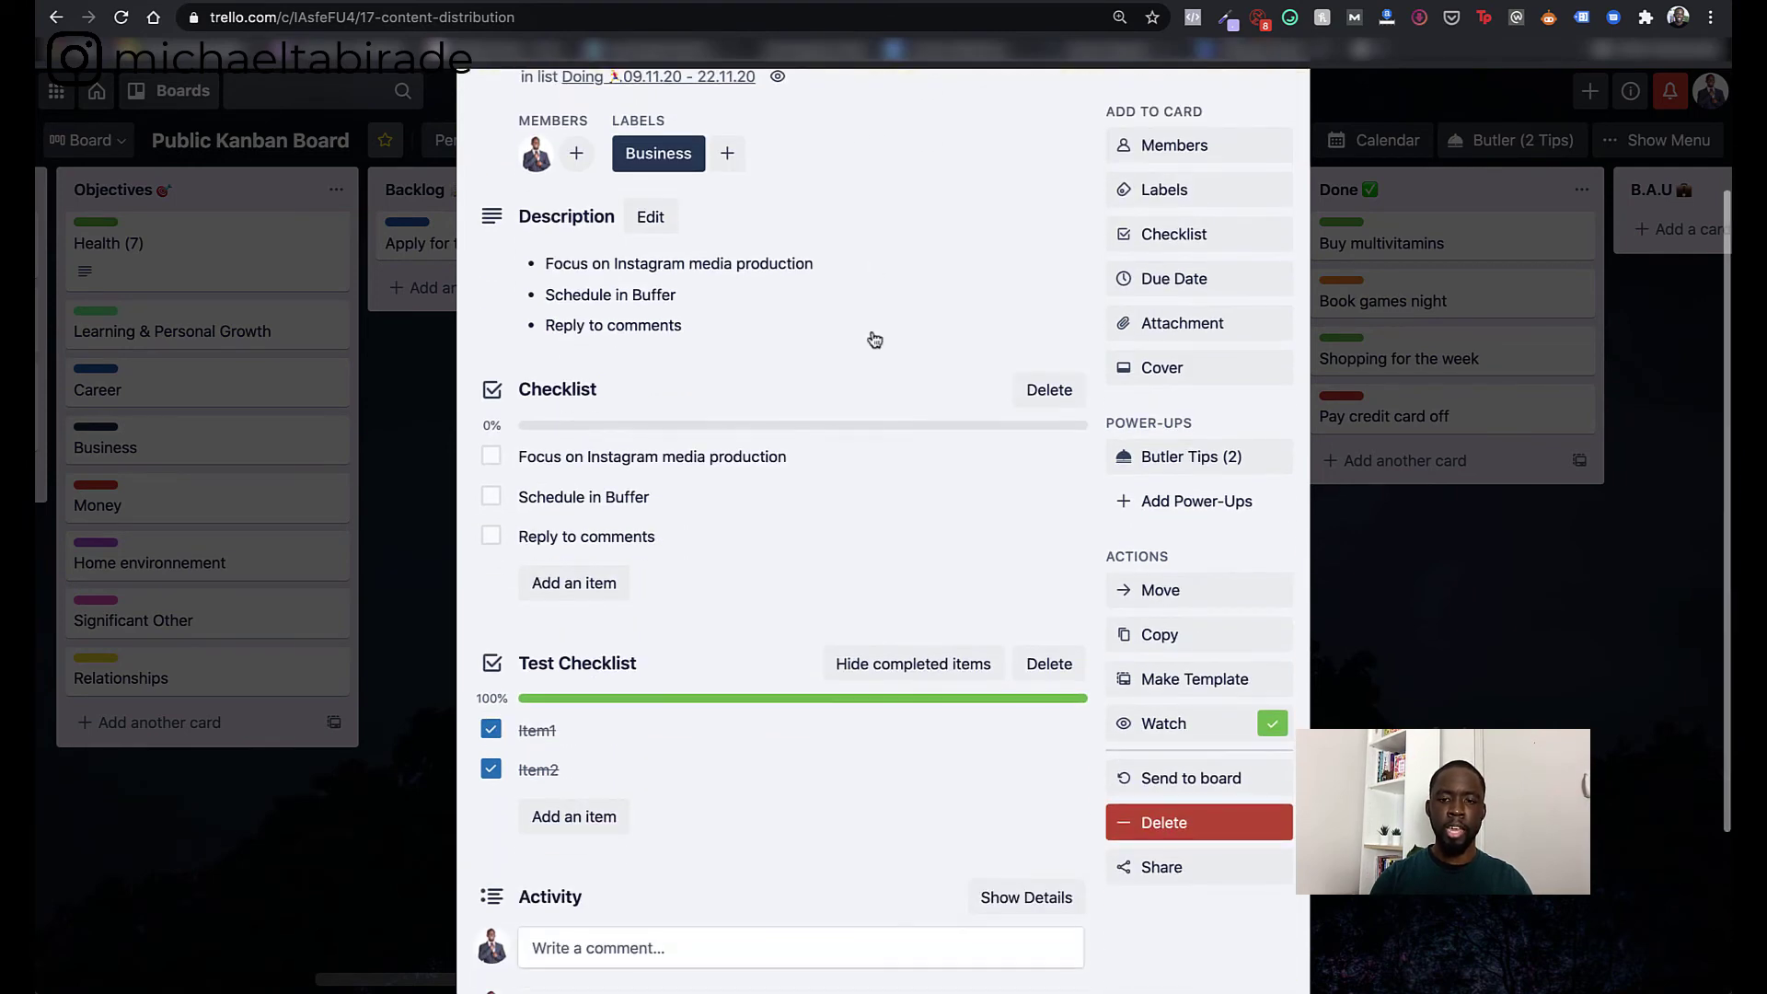
pyautogui.scroll(2, 991, 697)
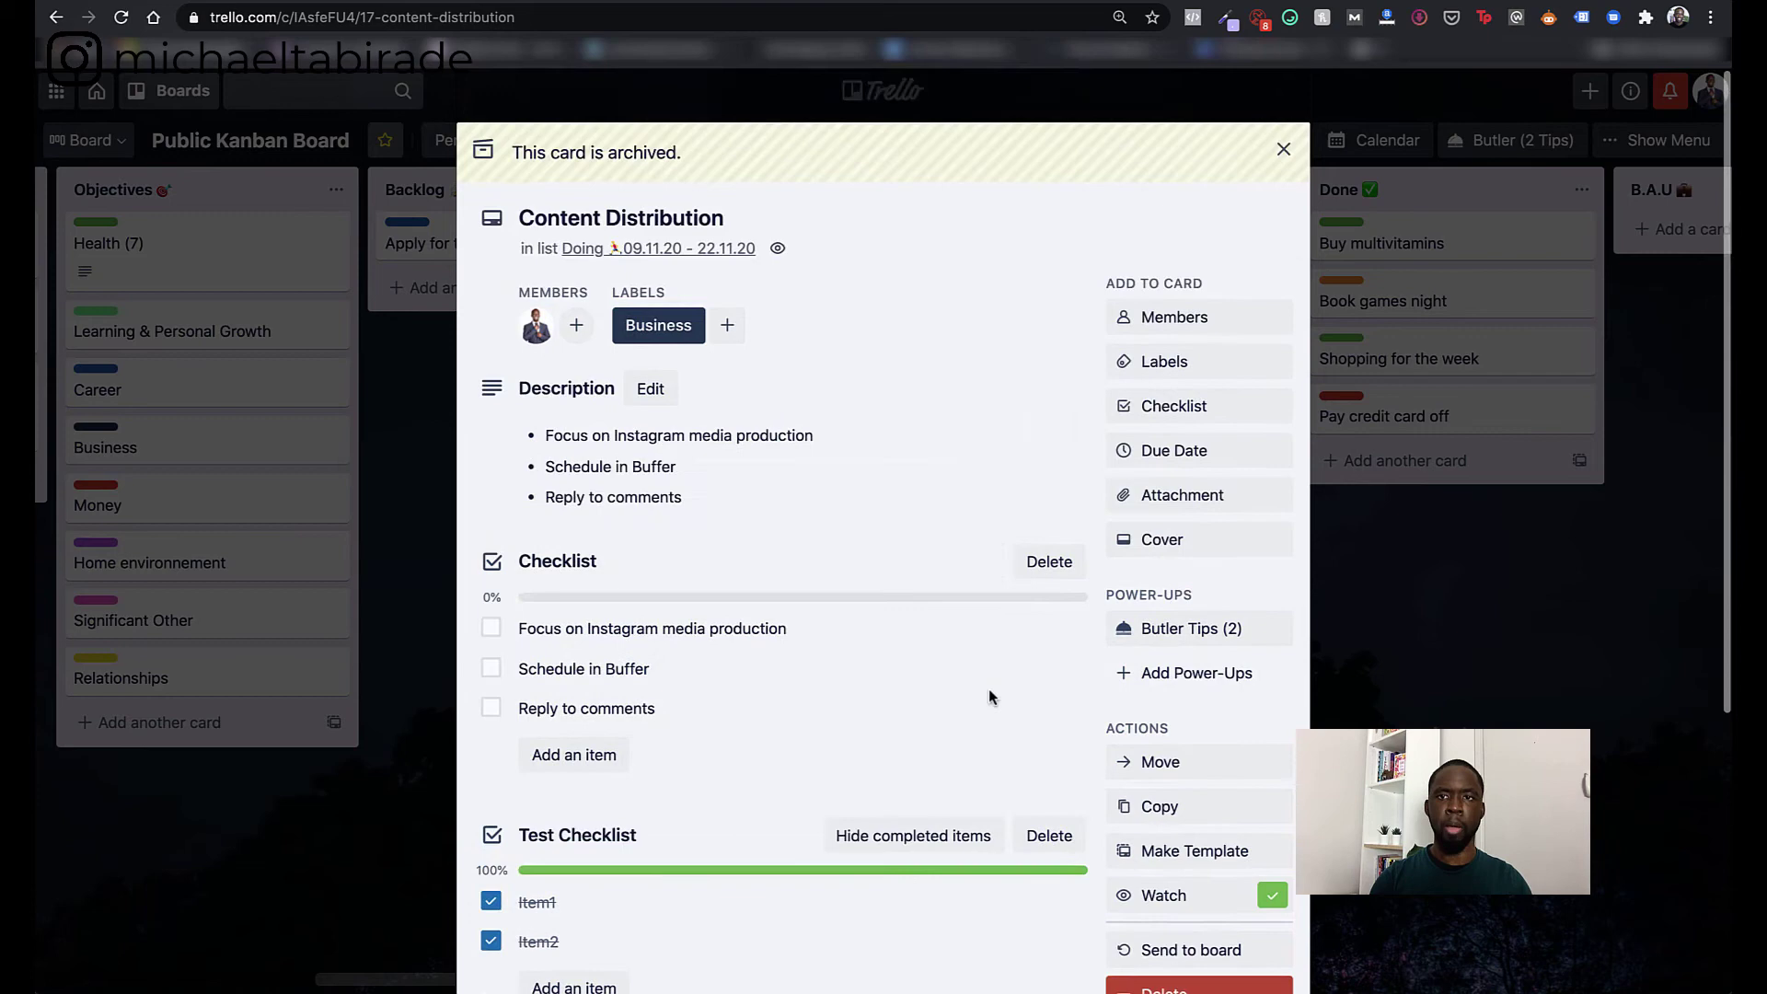
pyautogui.click(1281, 148)
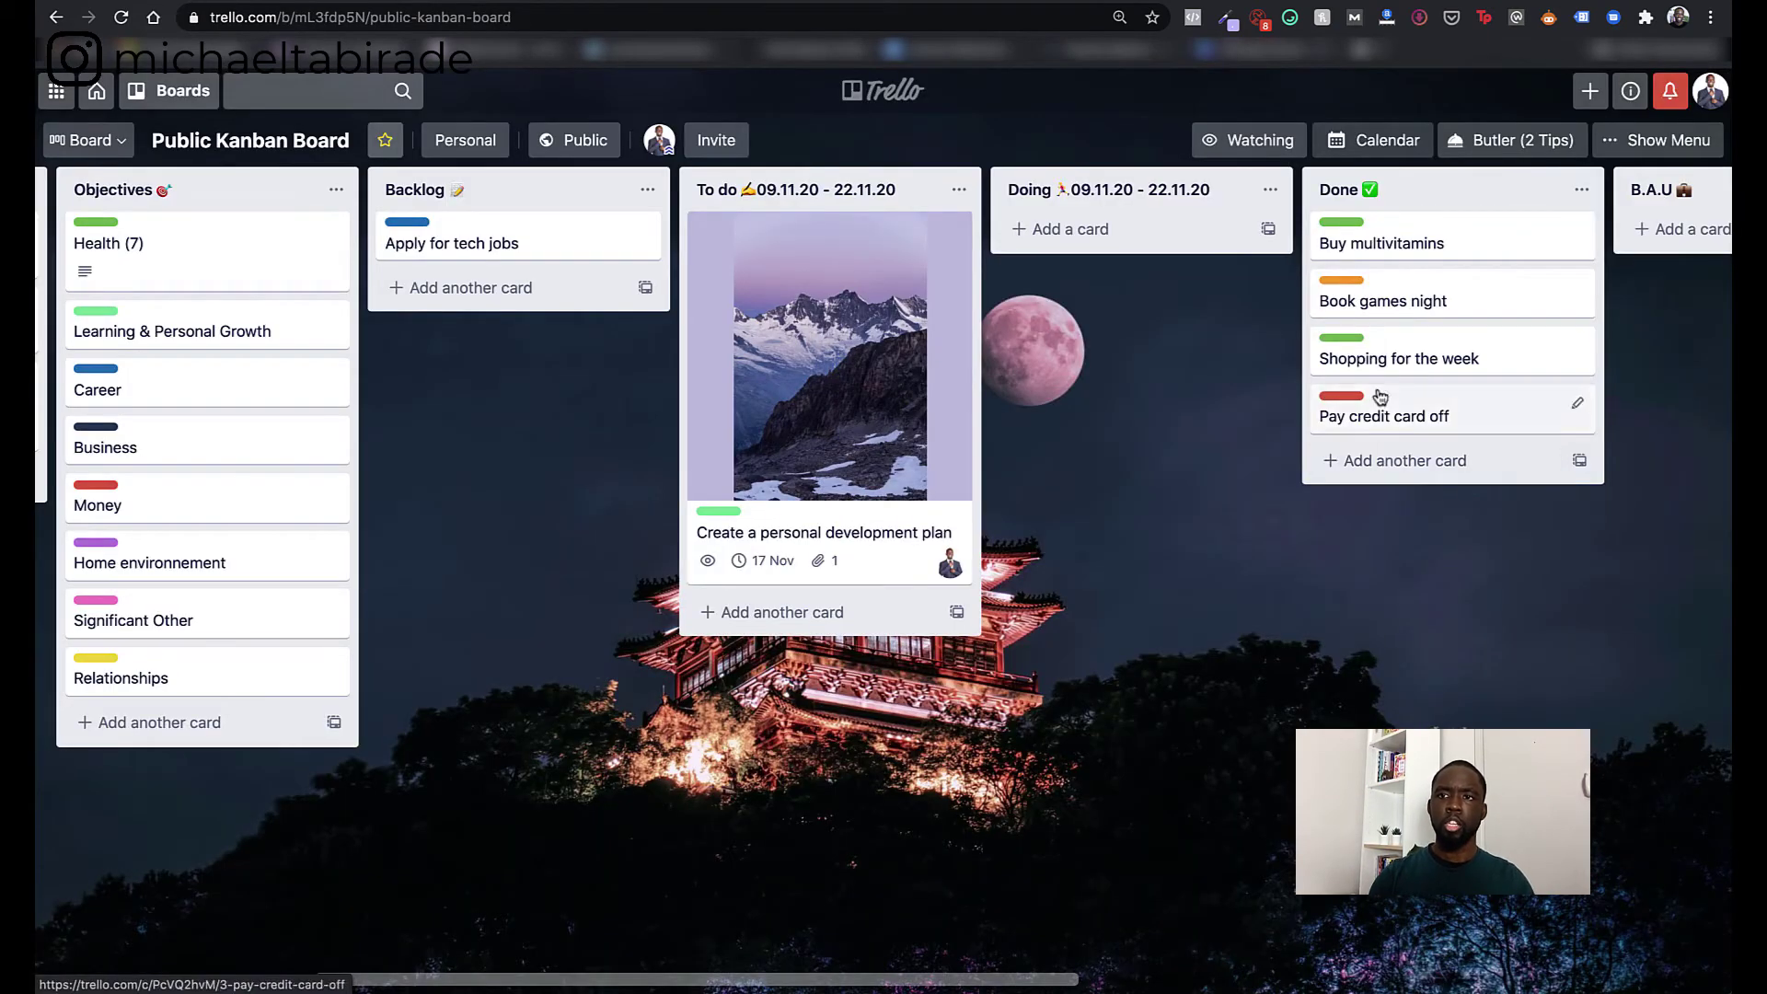
# - Read the board's About This Board description, then go back to the main menu
pyautogui.click(1660, 141)
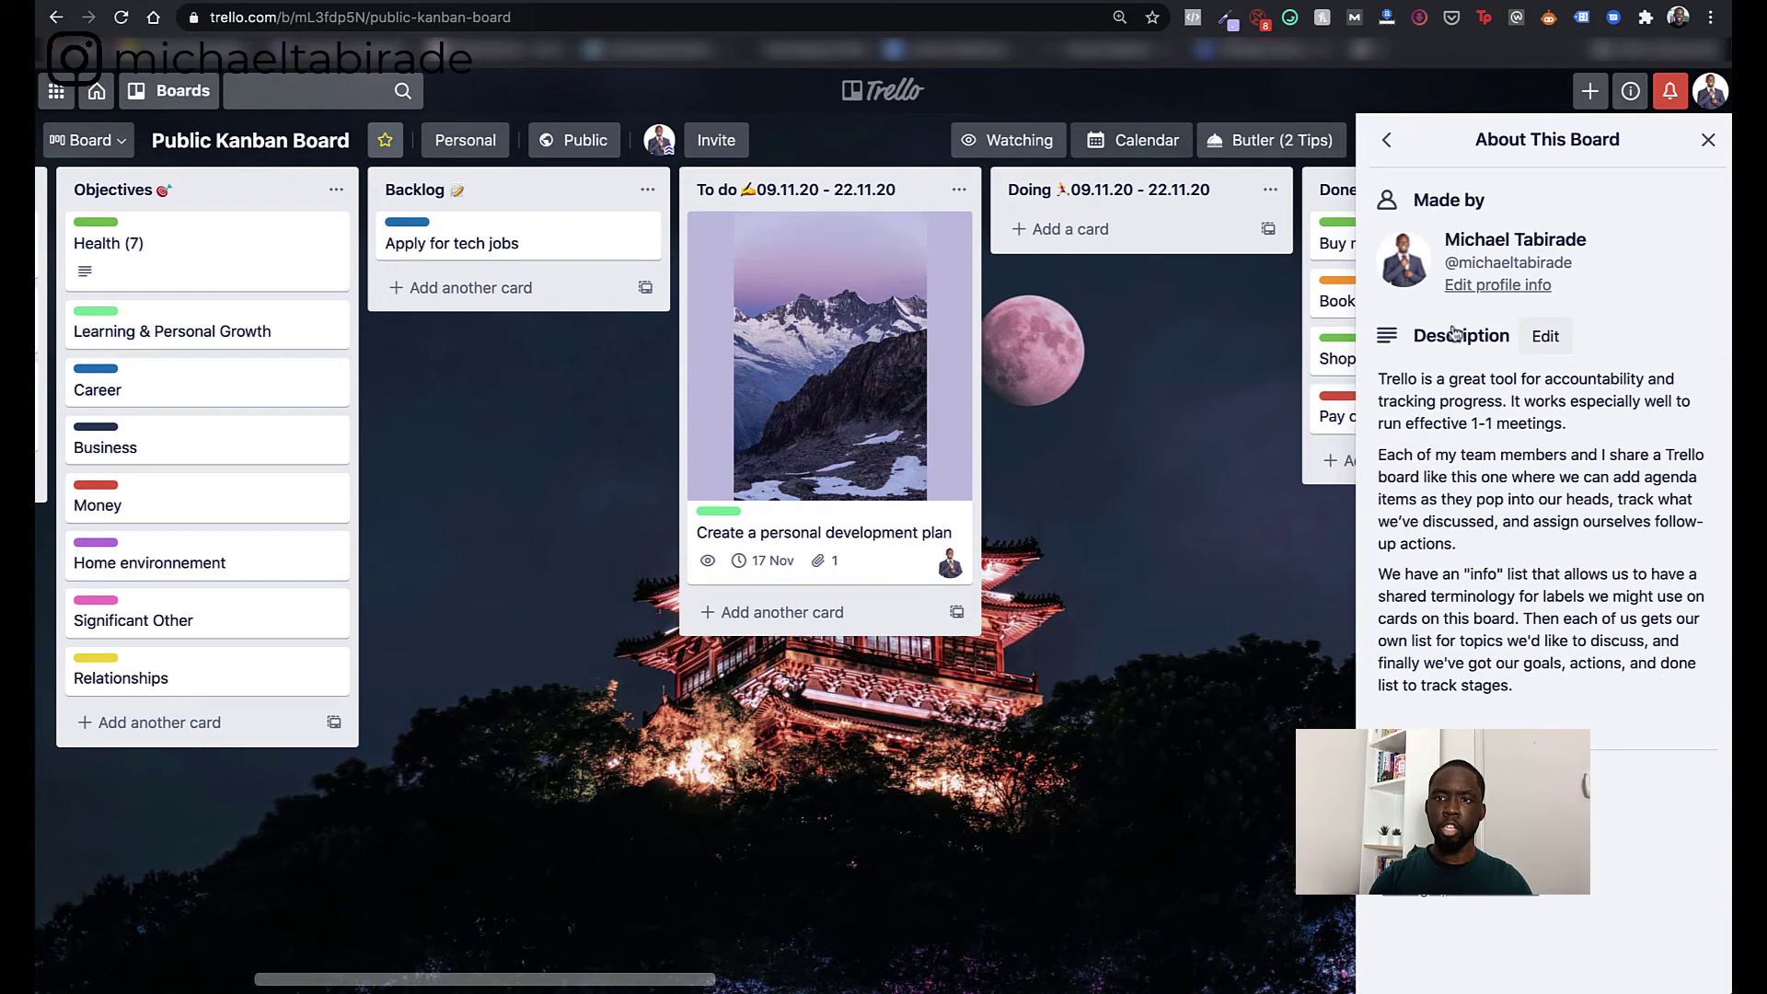
pyautogui.click(1389, 144)
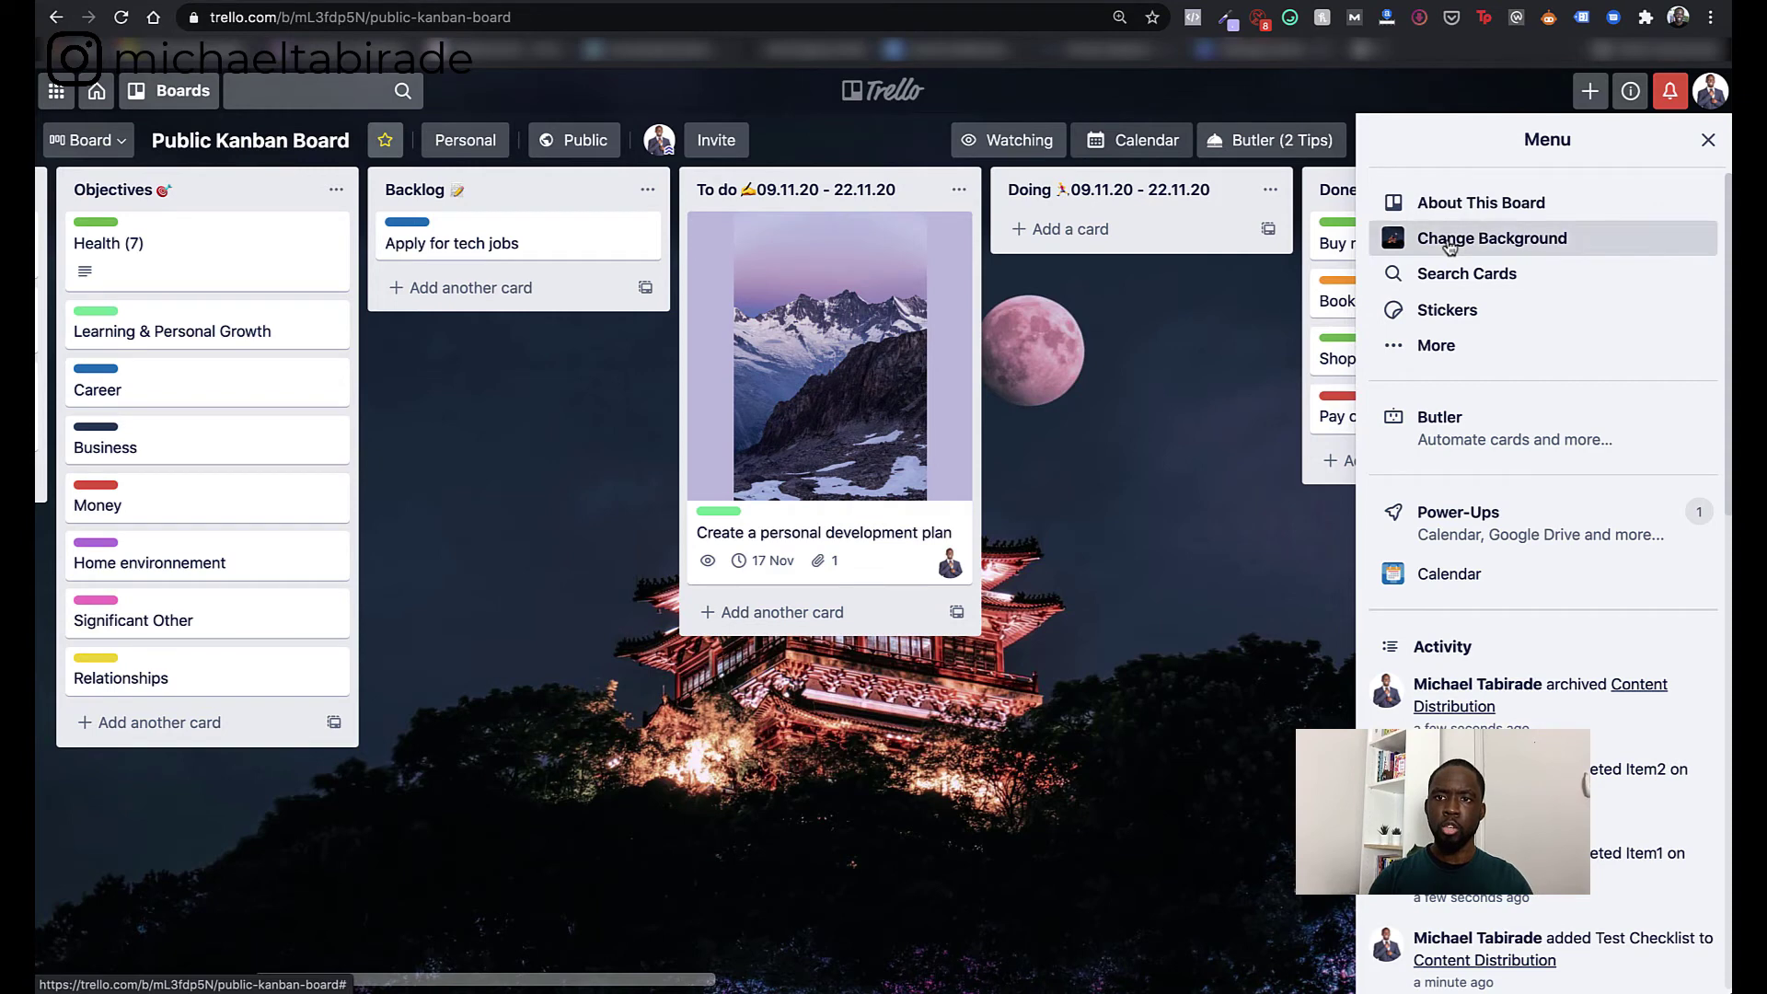
# - Preview the Colors and Photos backgrounds, then open the menu's More page
pyautogui.click(1448, 237)
pyautogui.click(1602, 251)
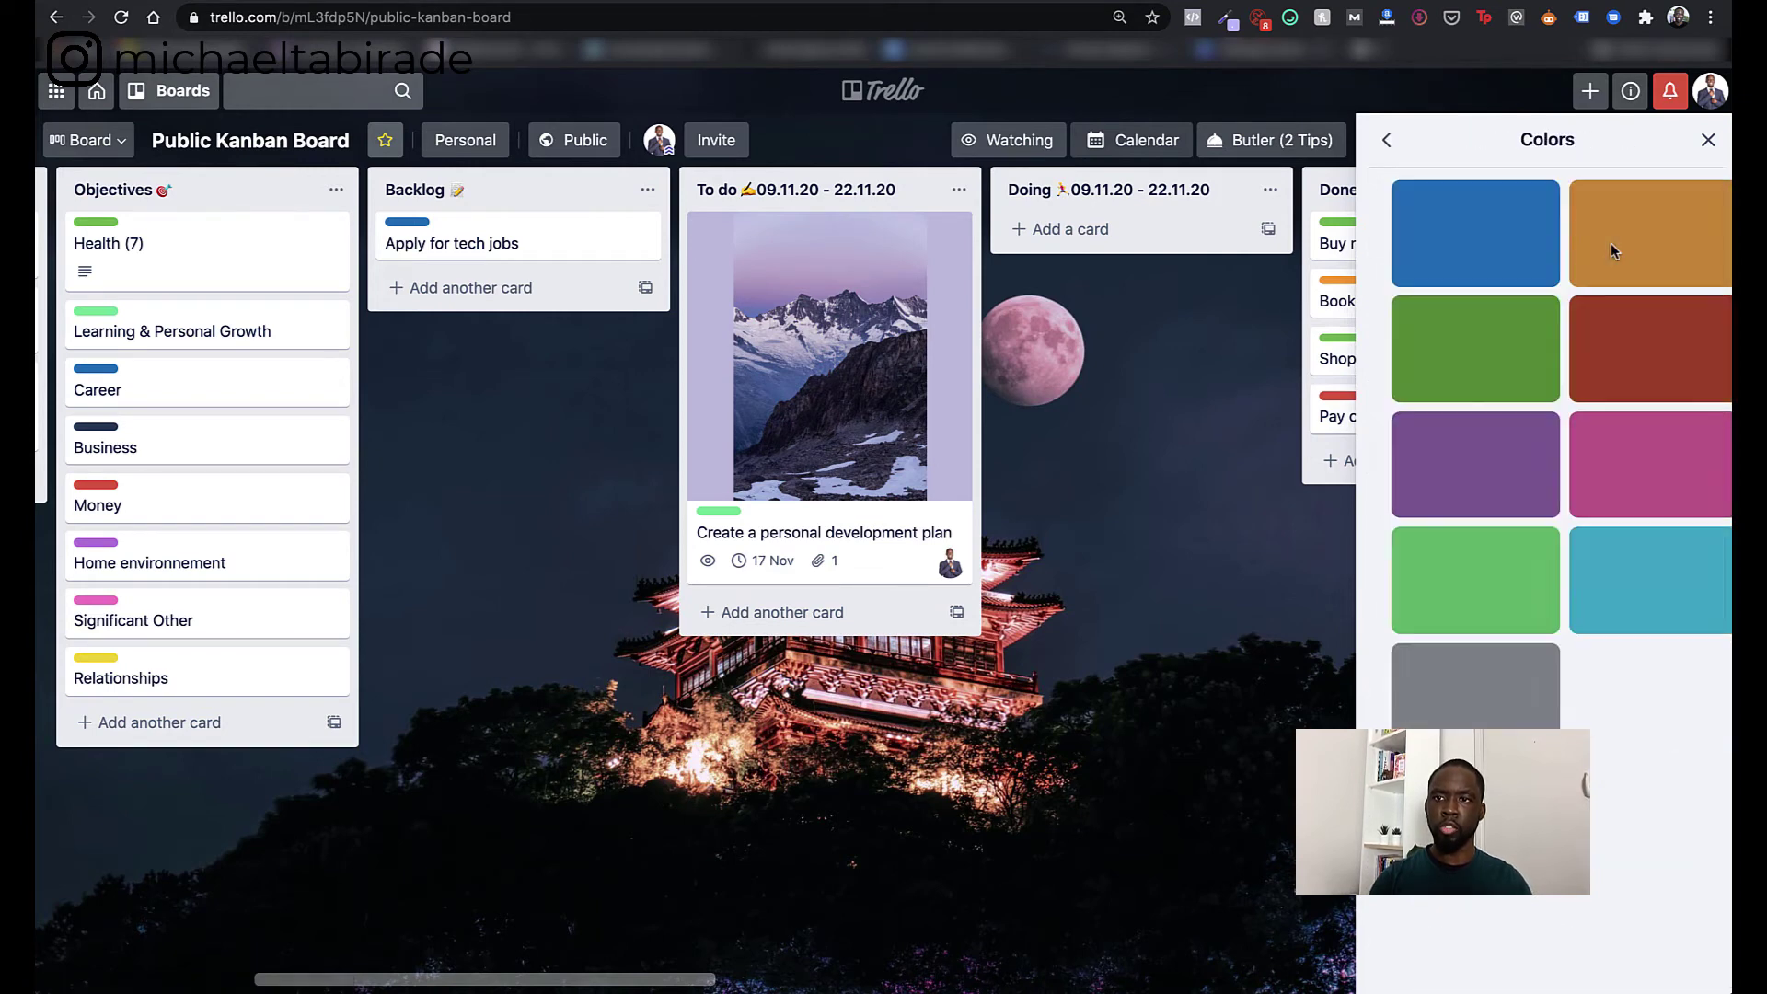
pyautogui.click(1387, 140)
pyautogui.click(1459, 254)
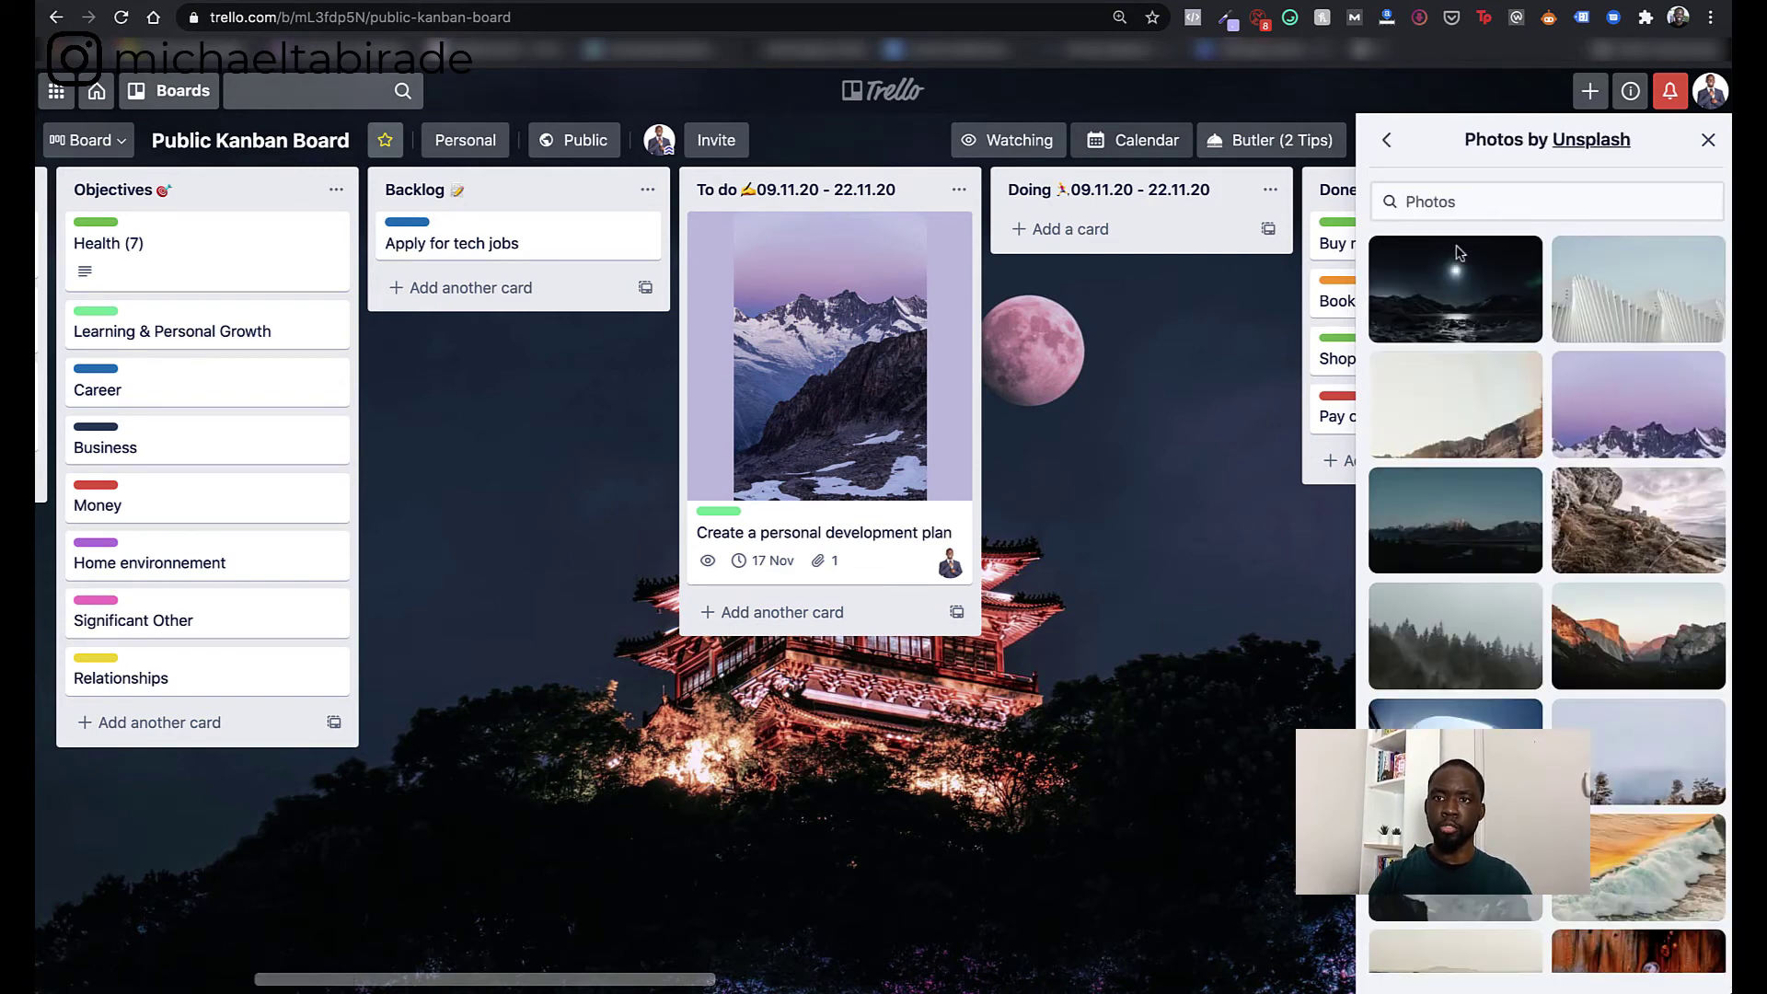
pyautogui.click(1379, 144)
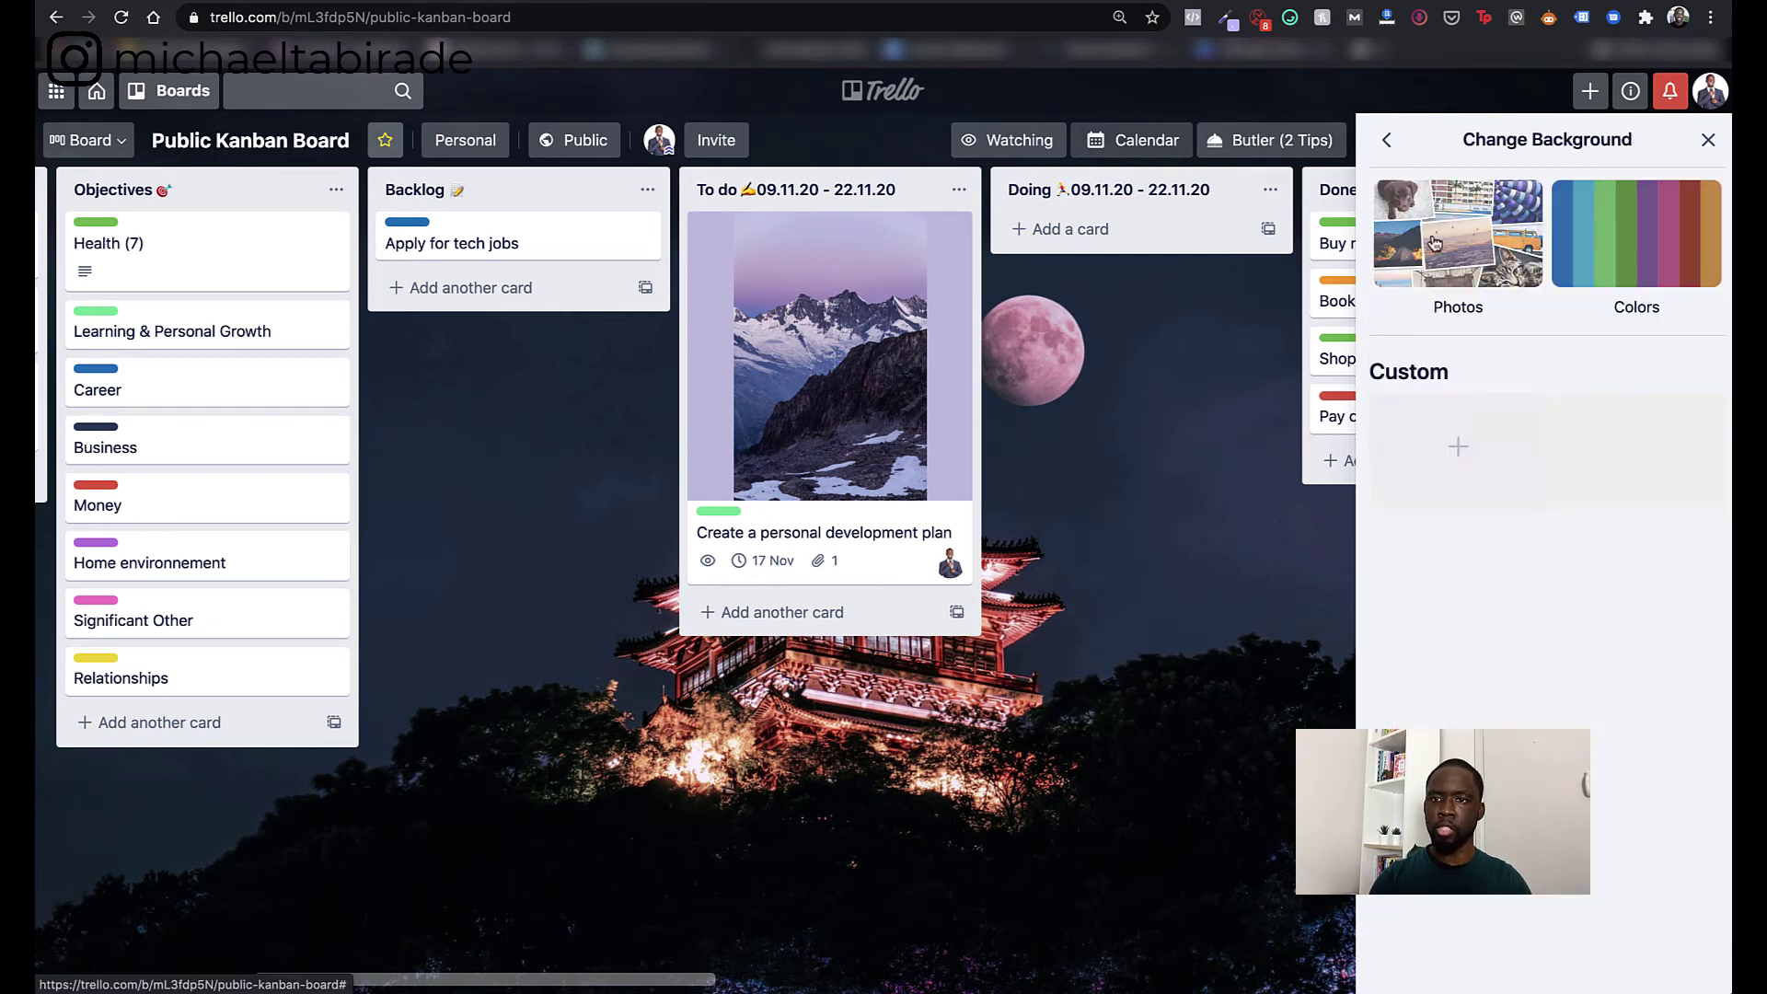
pyautogui.click(1385, 143)
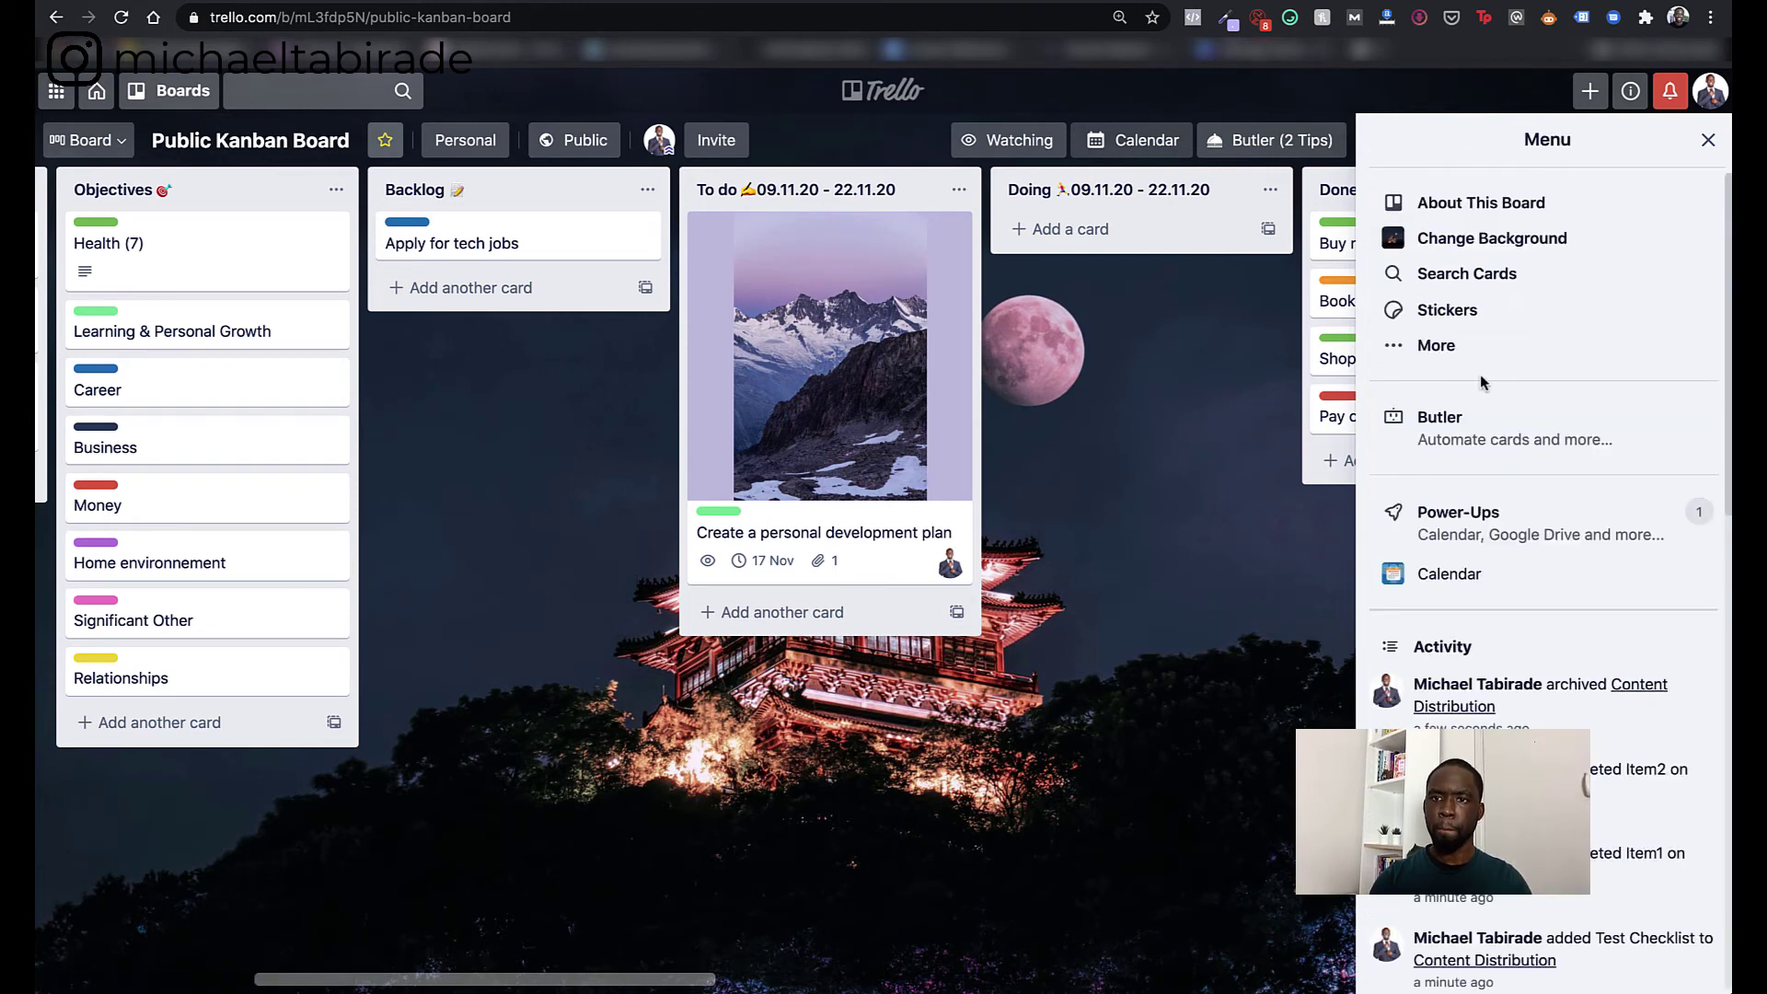
pyautogui.click(1449, 346)
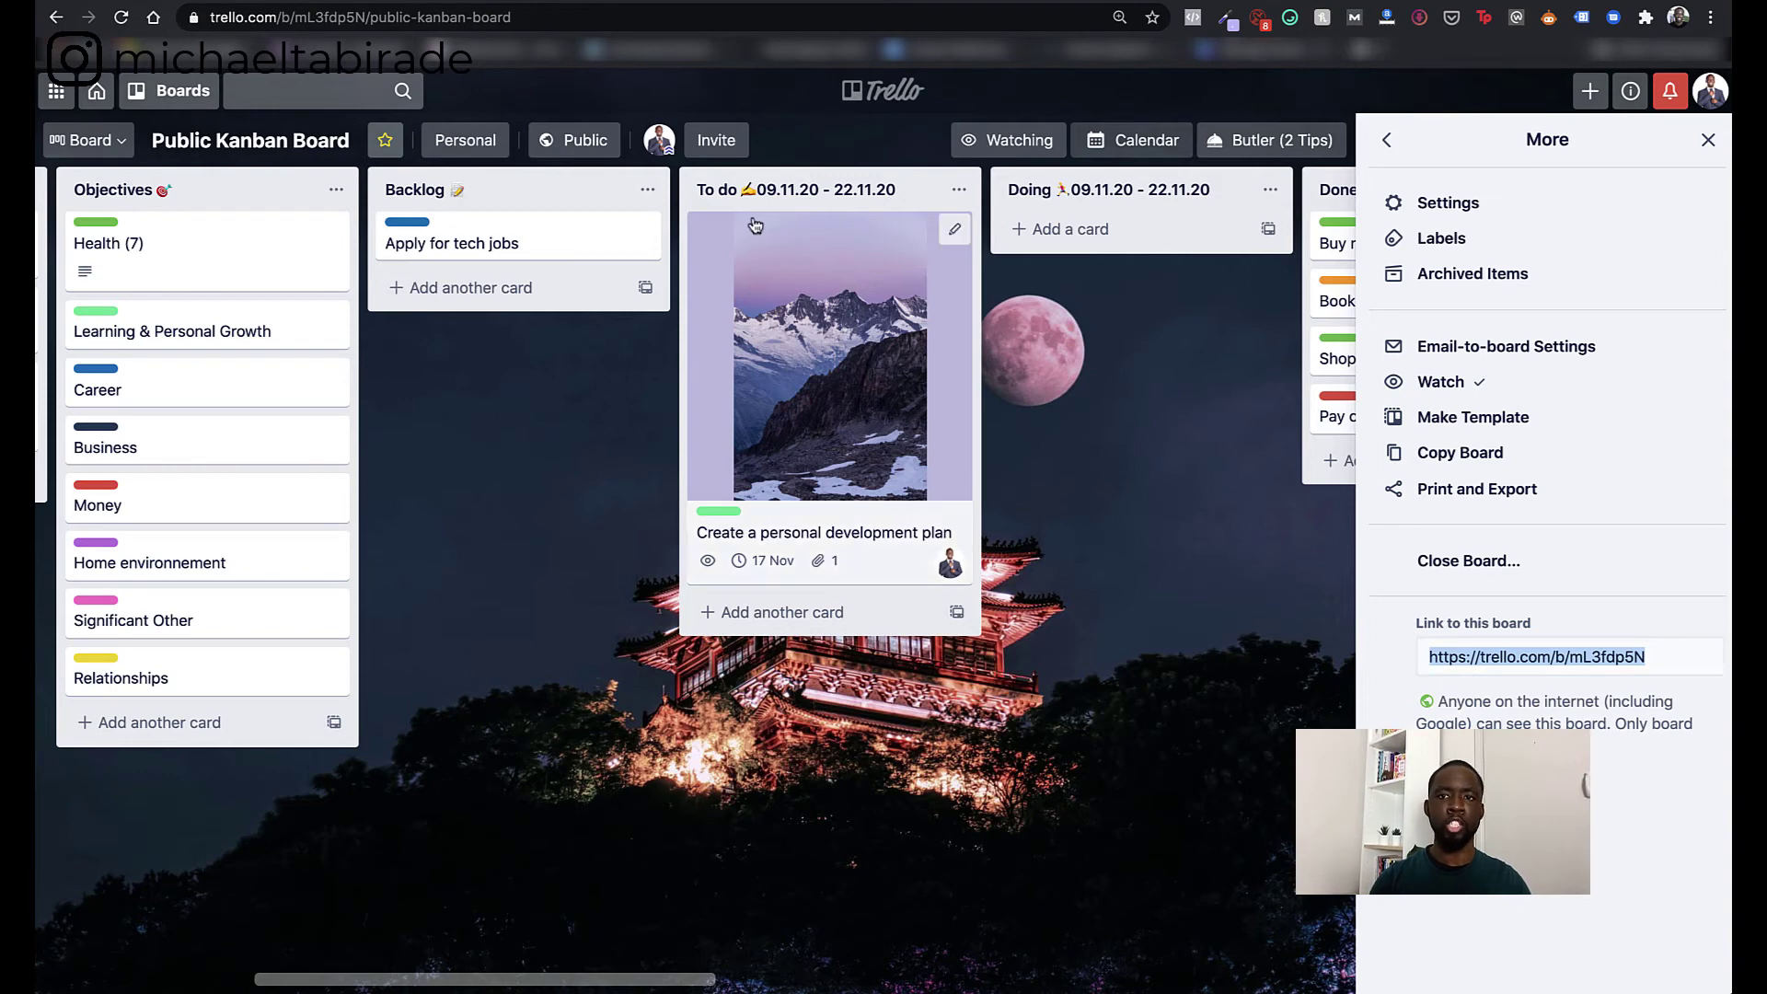
# - Glance at visibility settings, then send the archived Content Distribution card back to the board
pyautogui.click(578, 140)
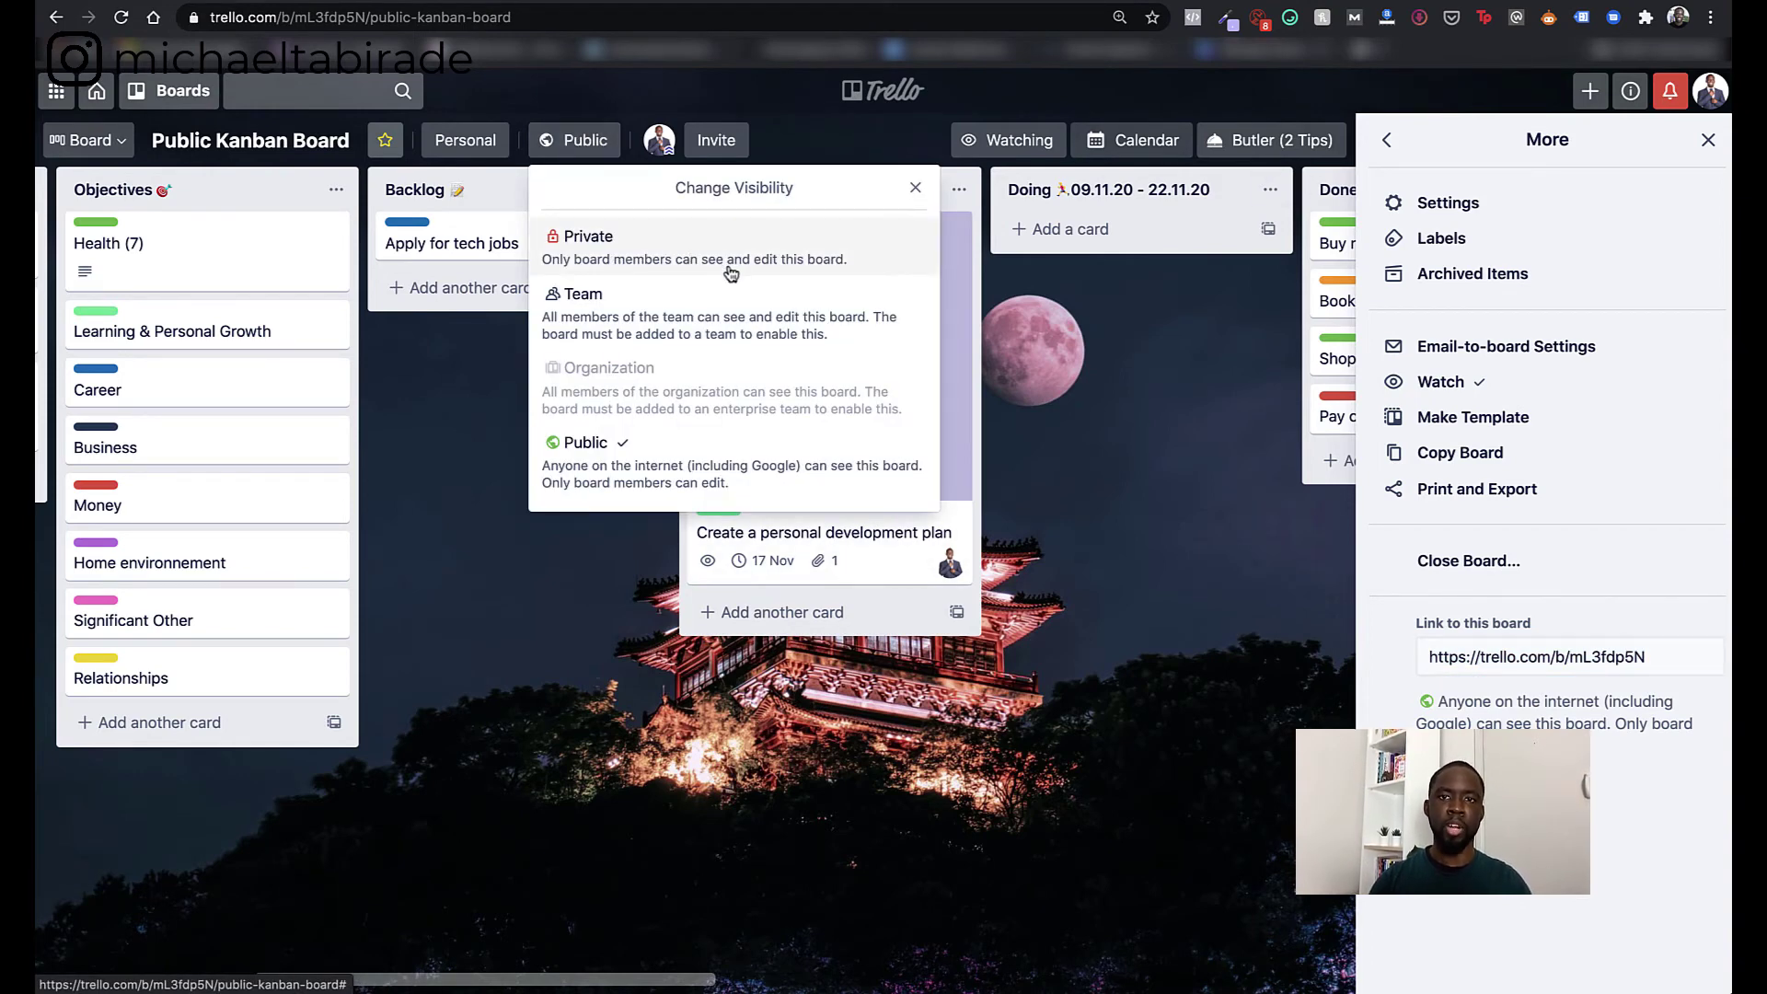
pyautogui.click(1169, 329)
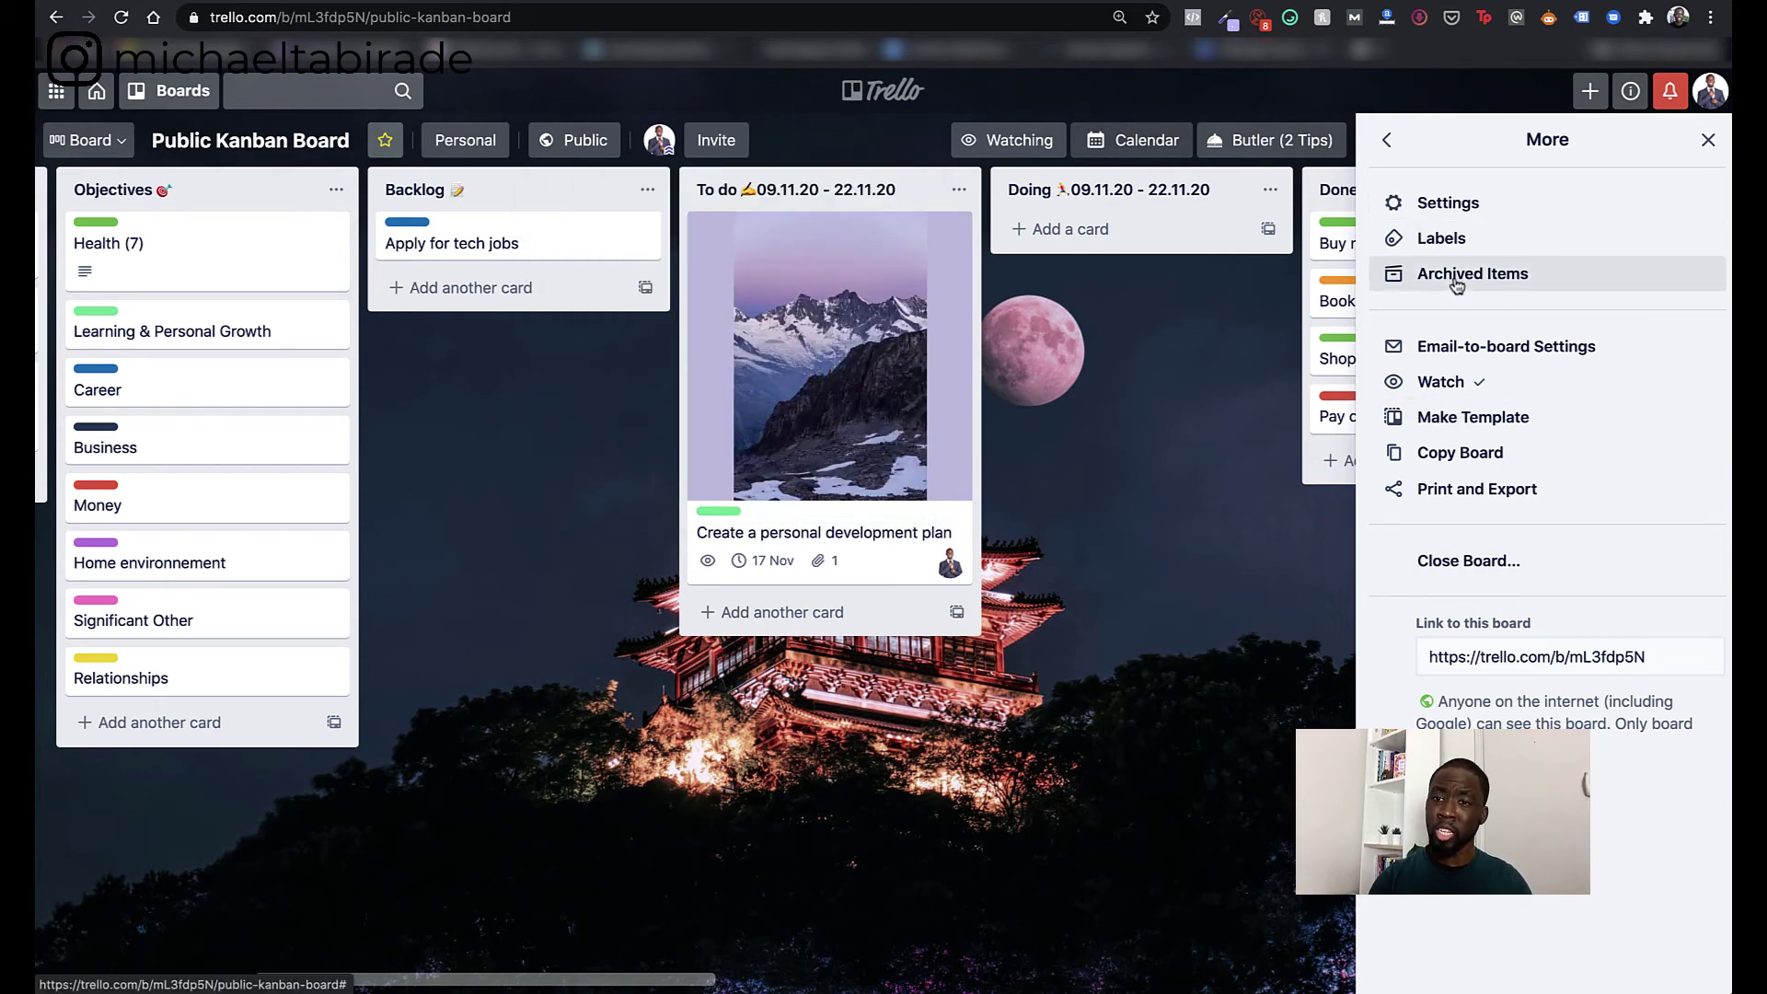
pyautogui.click(1456, 286)
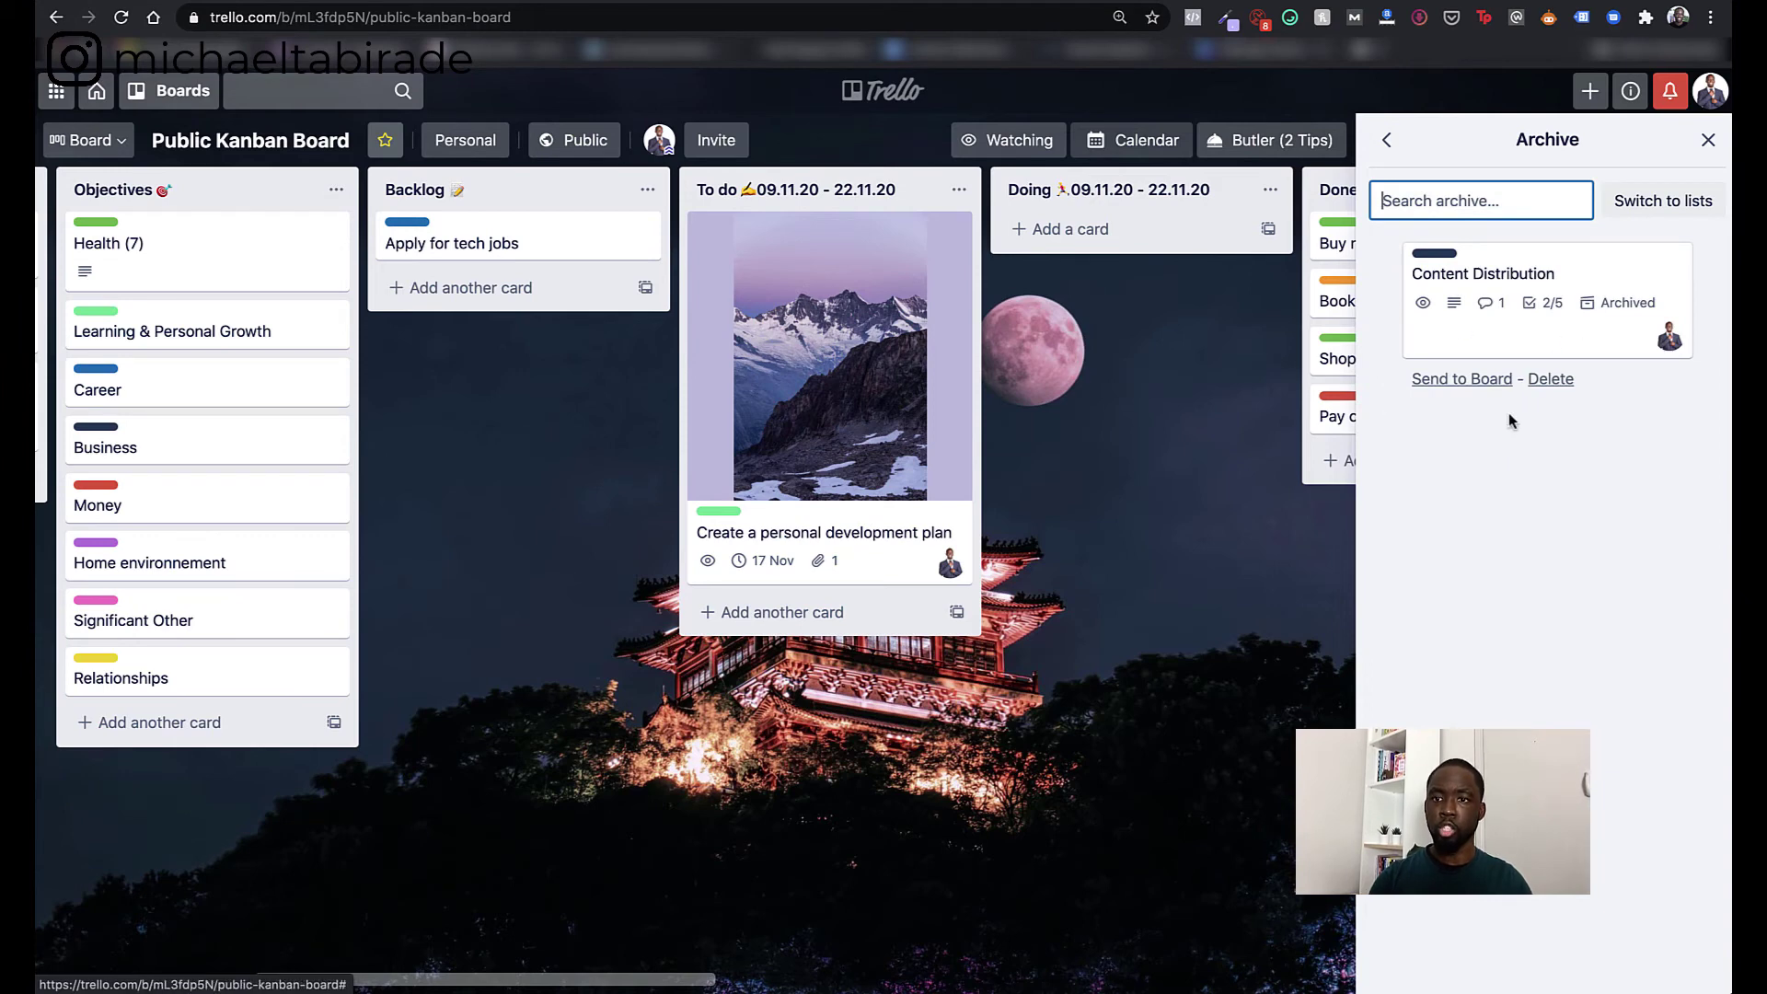
pyautogui.click(1461, 379)
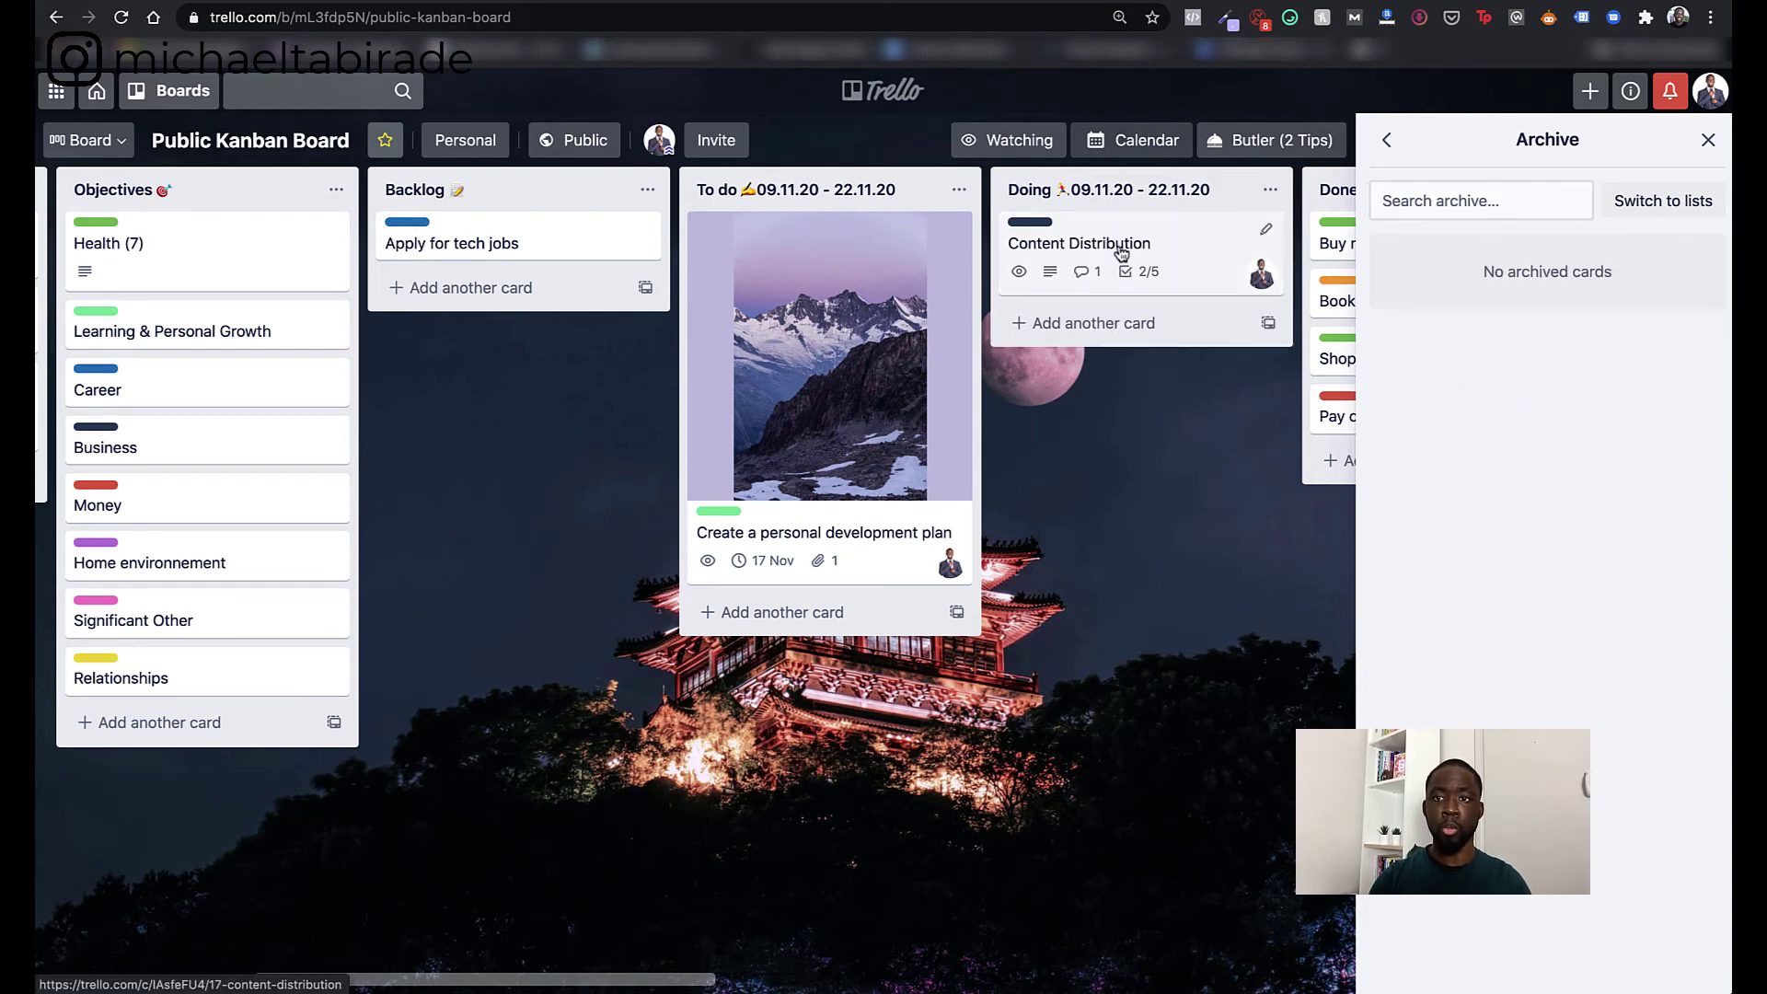
# - Browse the board's Labels list and return to the More options
pyautogui.click(1387, 140)
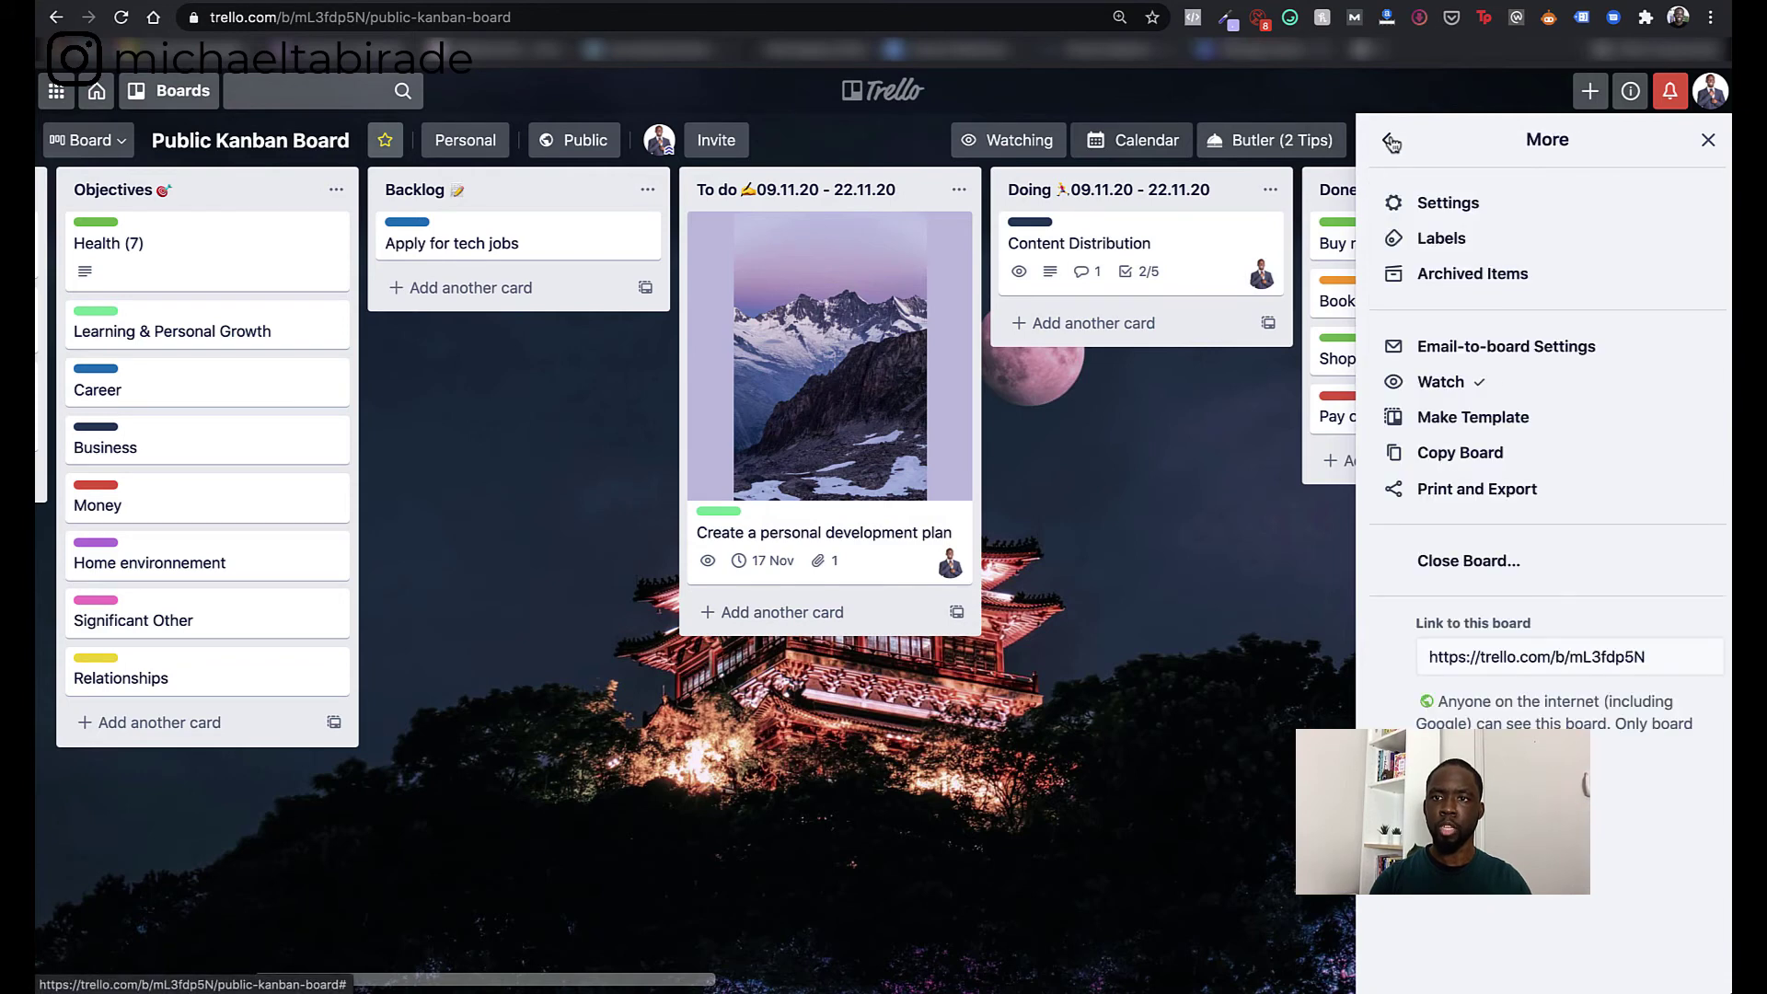
pyautogui.click(1442, 239)
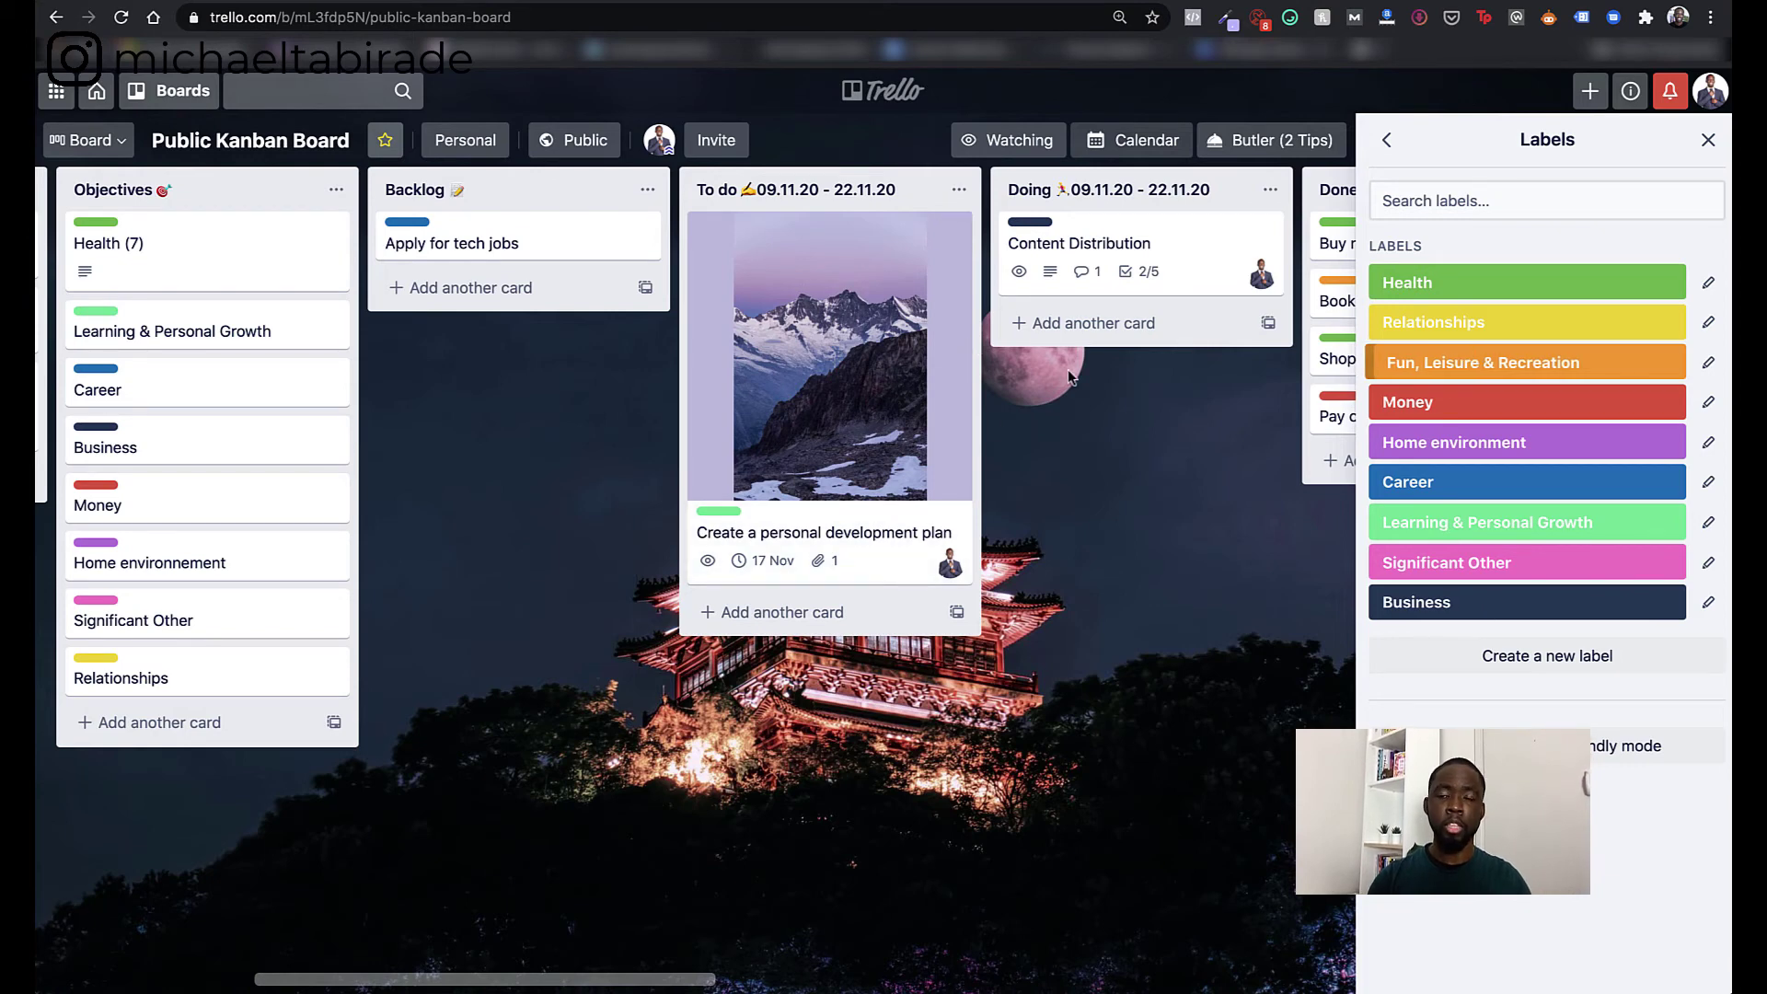
pyautogui.click(1387, 140)
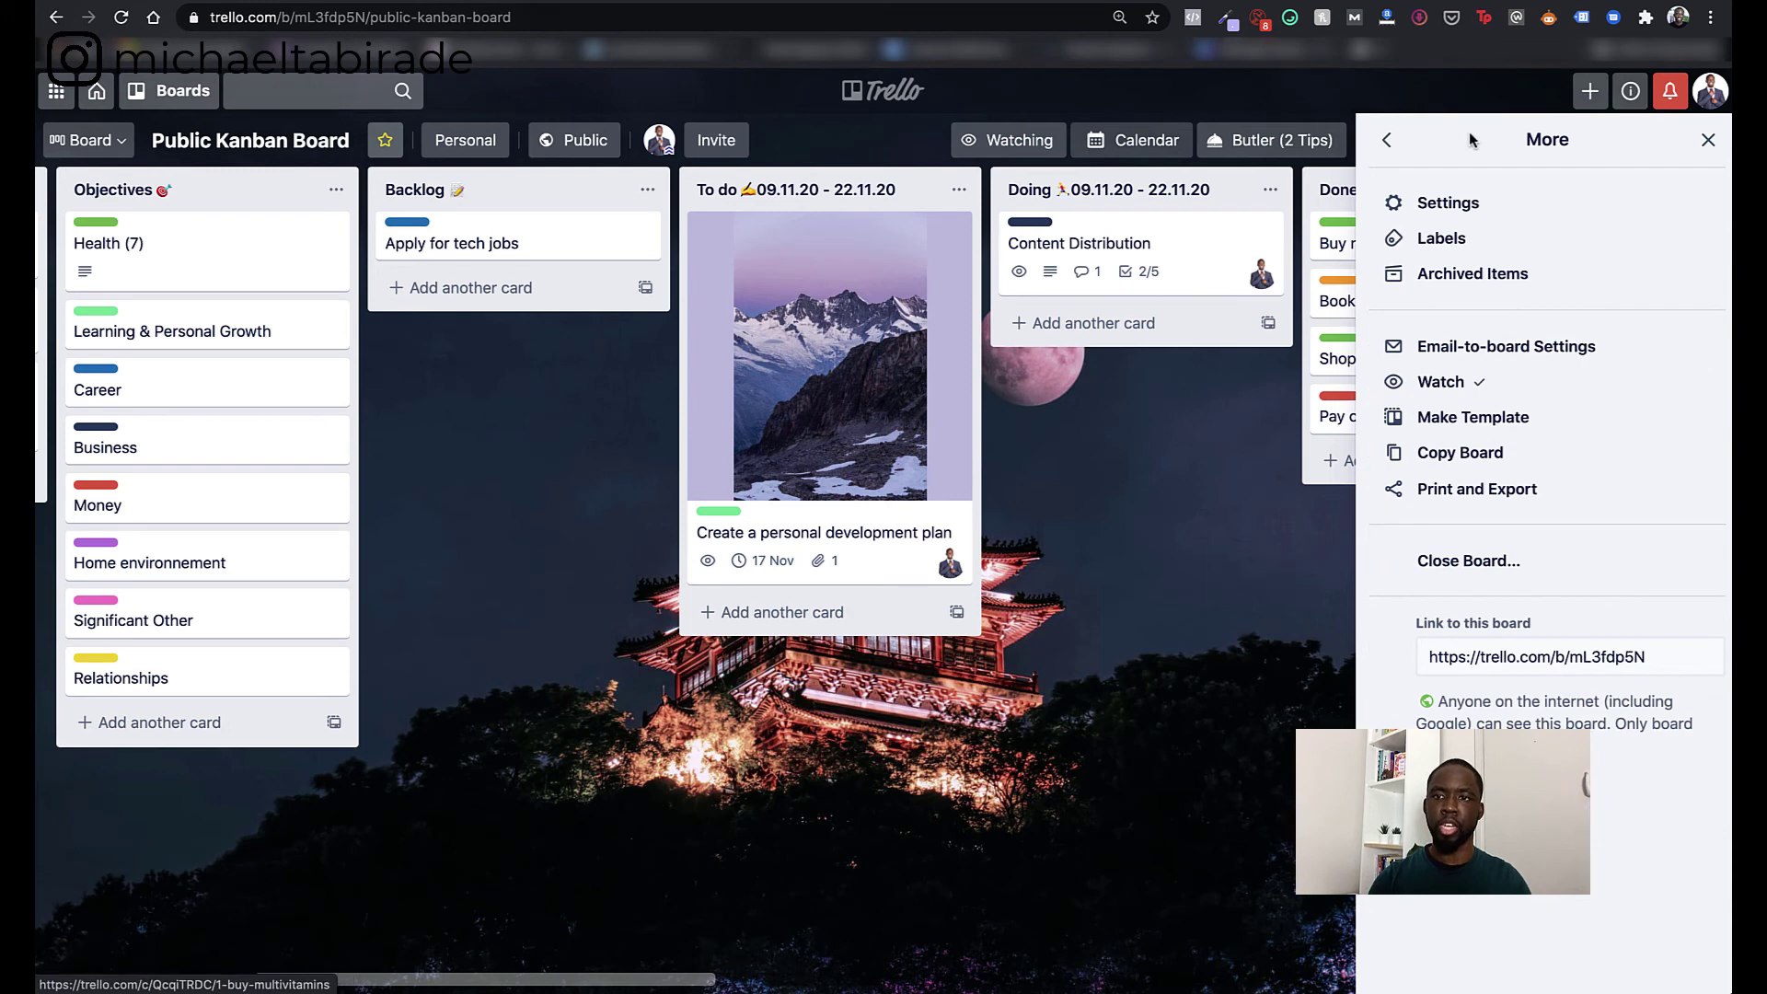
# - Close the side menu and toggle card labels between names and colour bars
pyautogui.click(1709, 139)
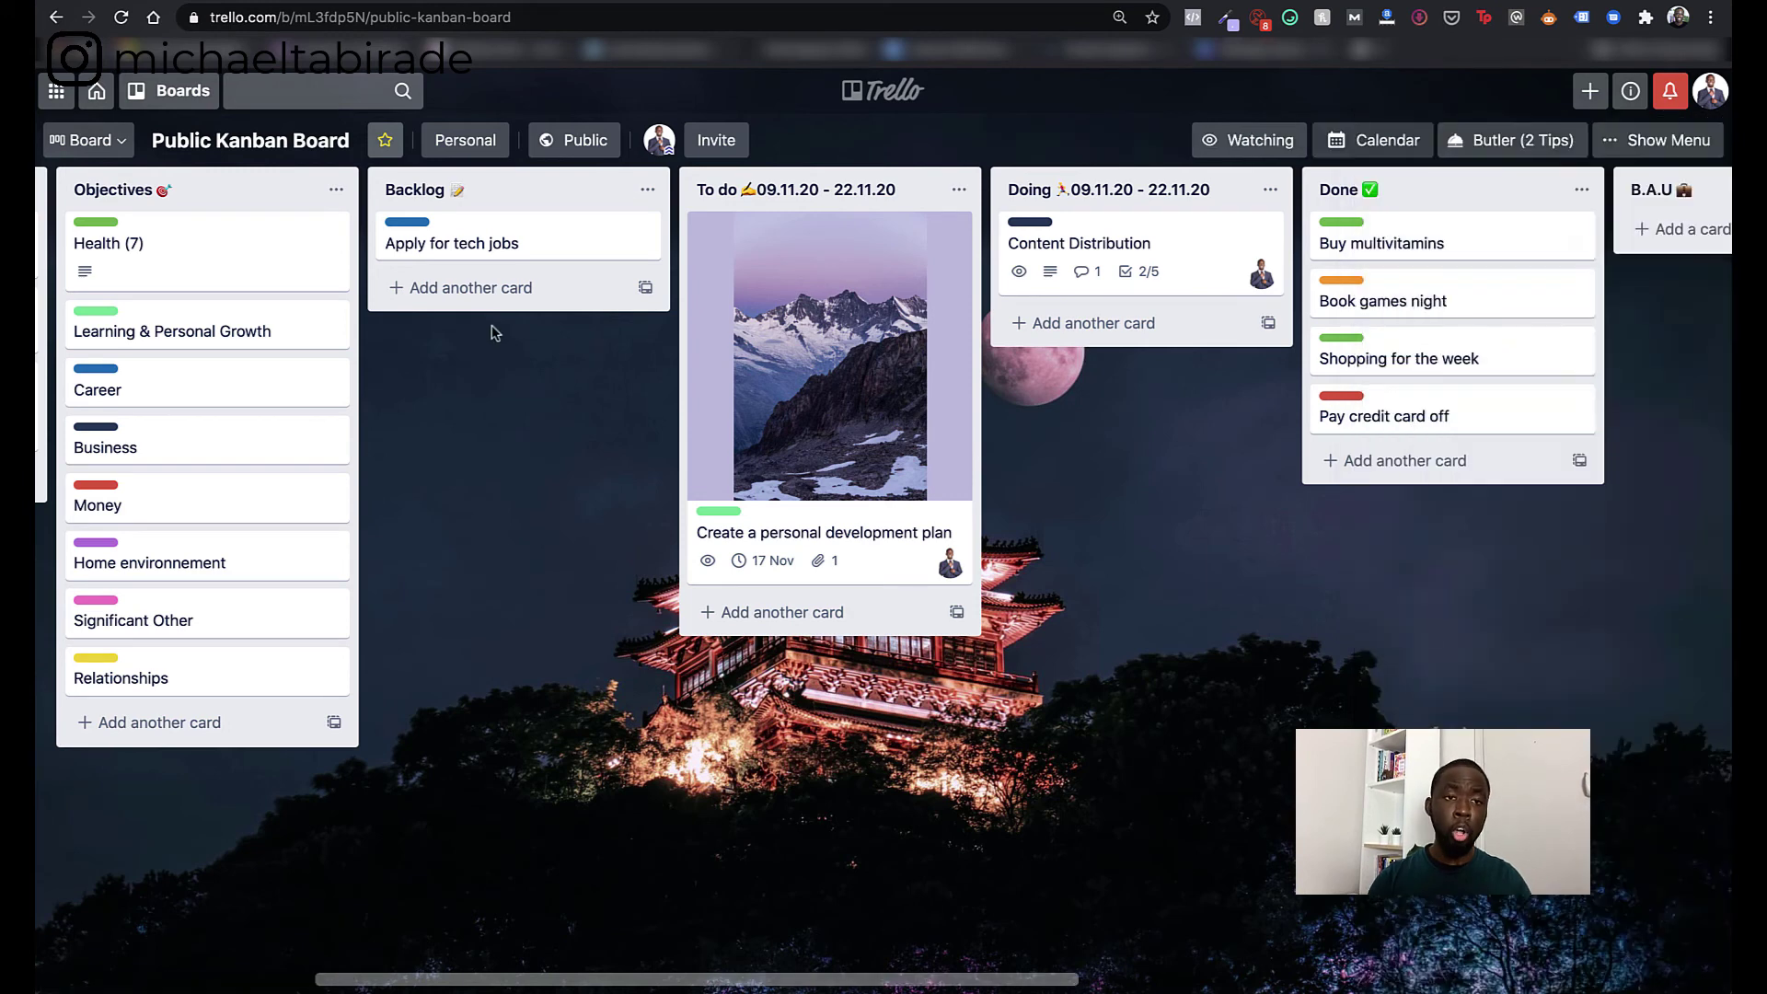
pyautogui.click(408, 222)
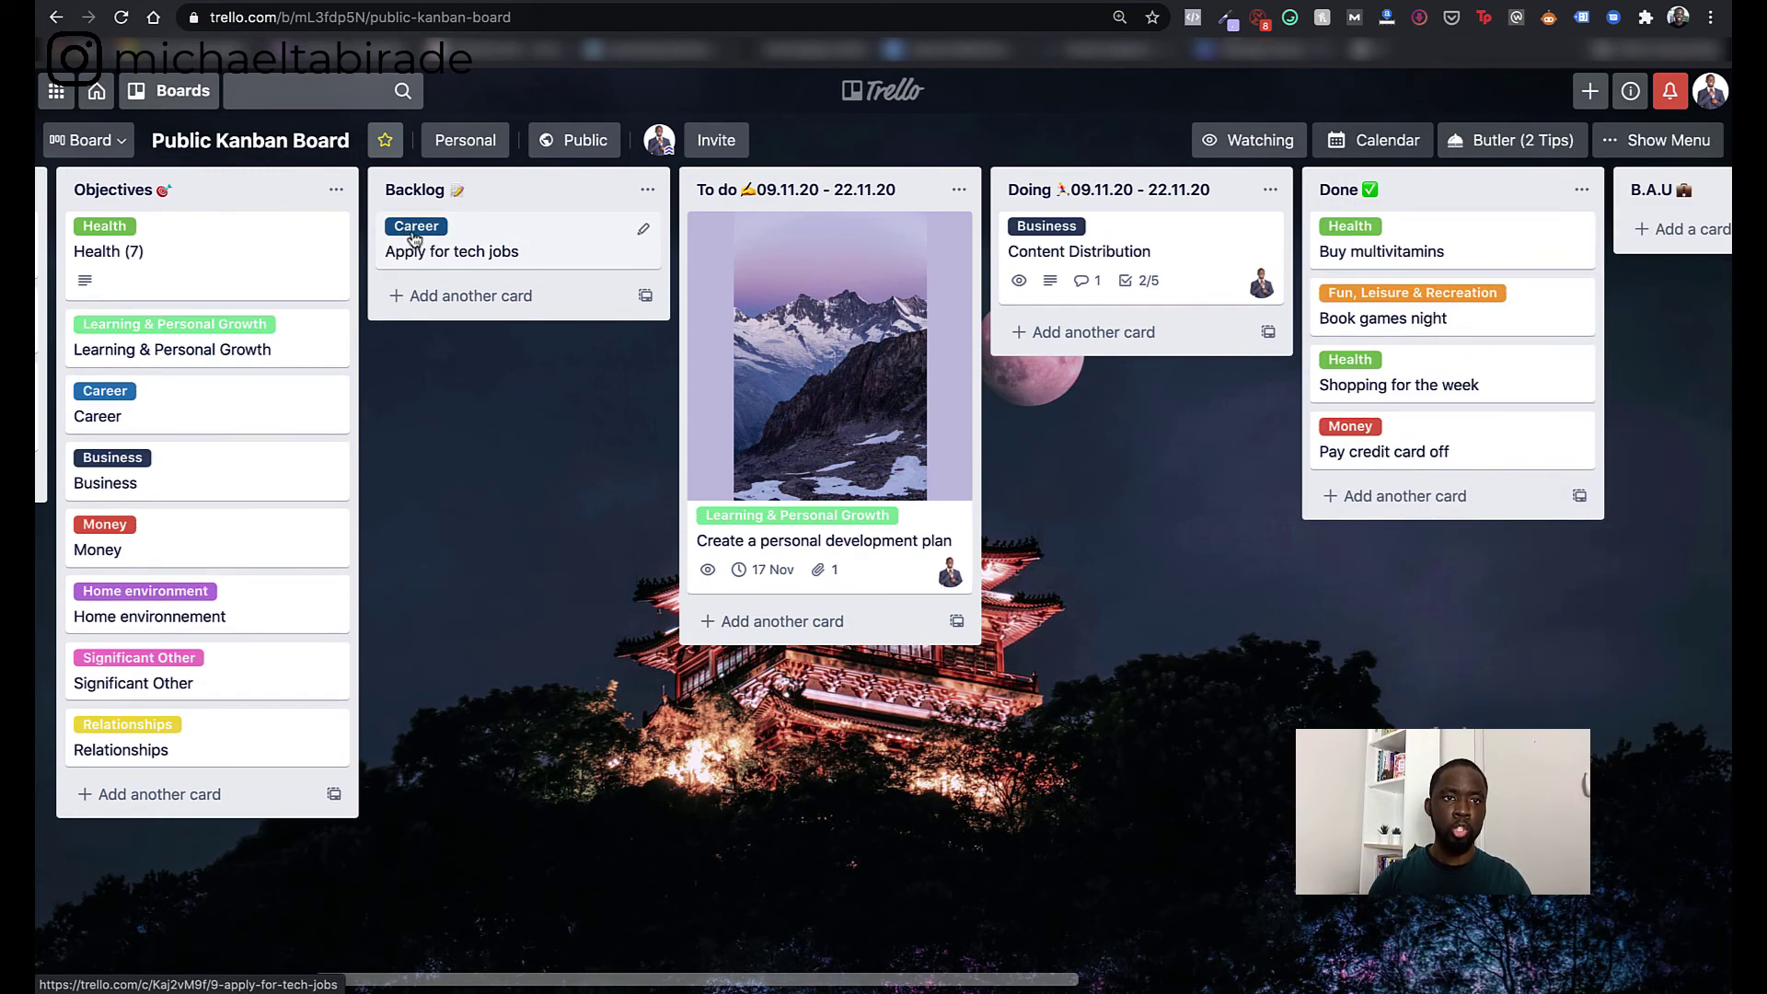
pyautogui.click(414, 232)
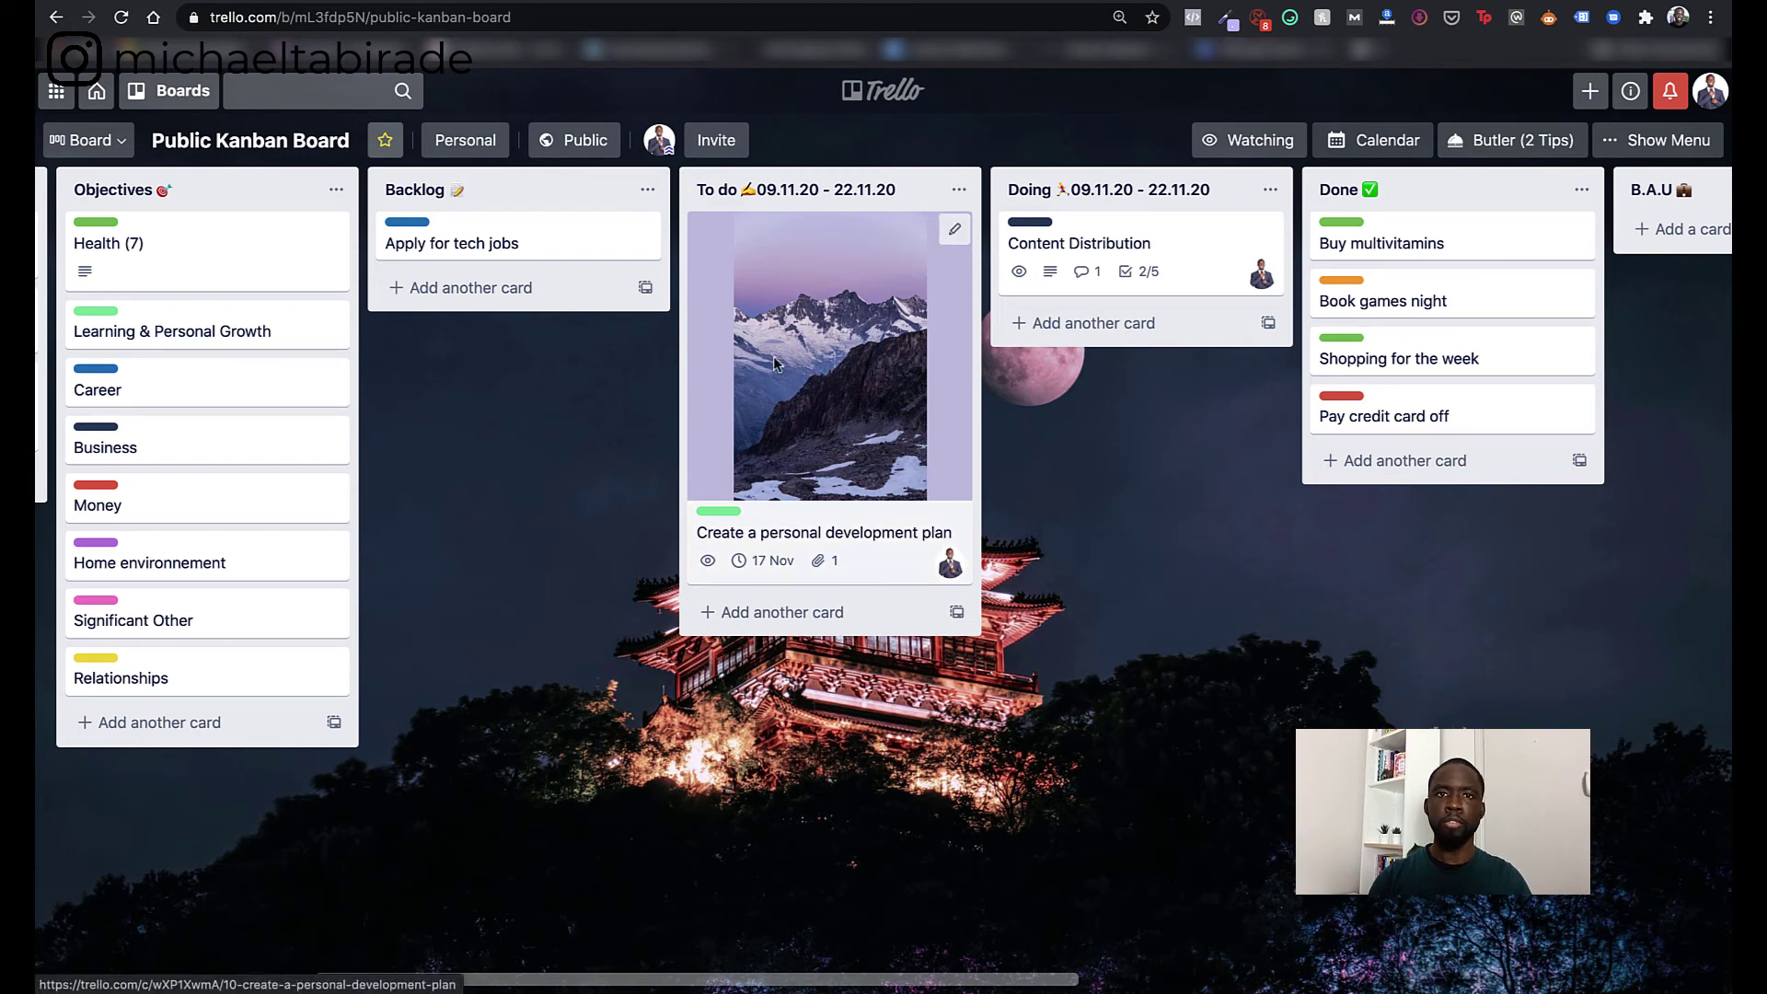
# - Briefly search the cards, then stop watching the Public Kanban Board and reopen its menu
pyautogui.click(301, 97)
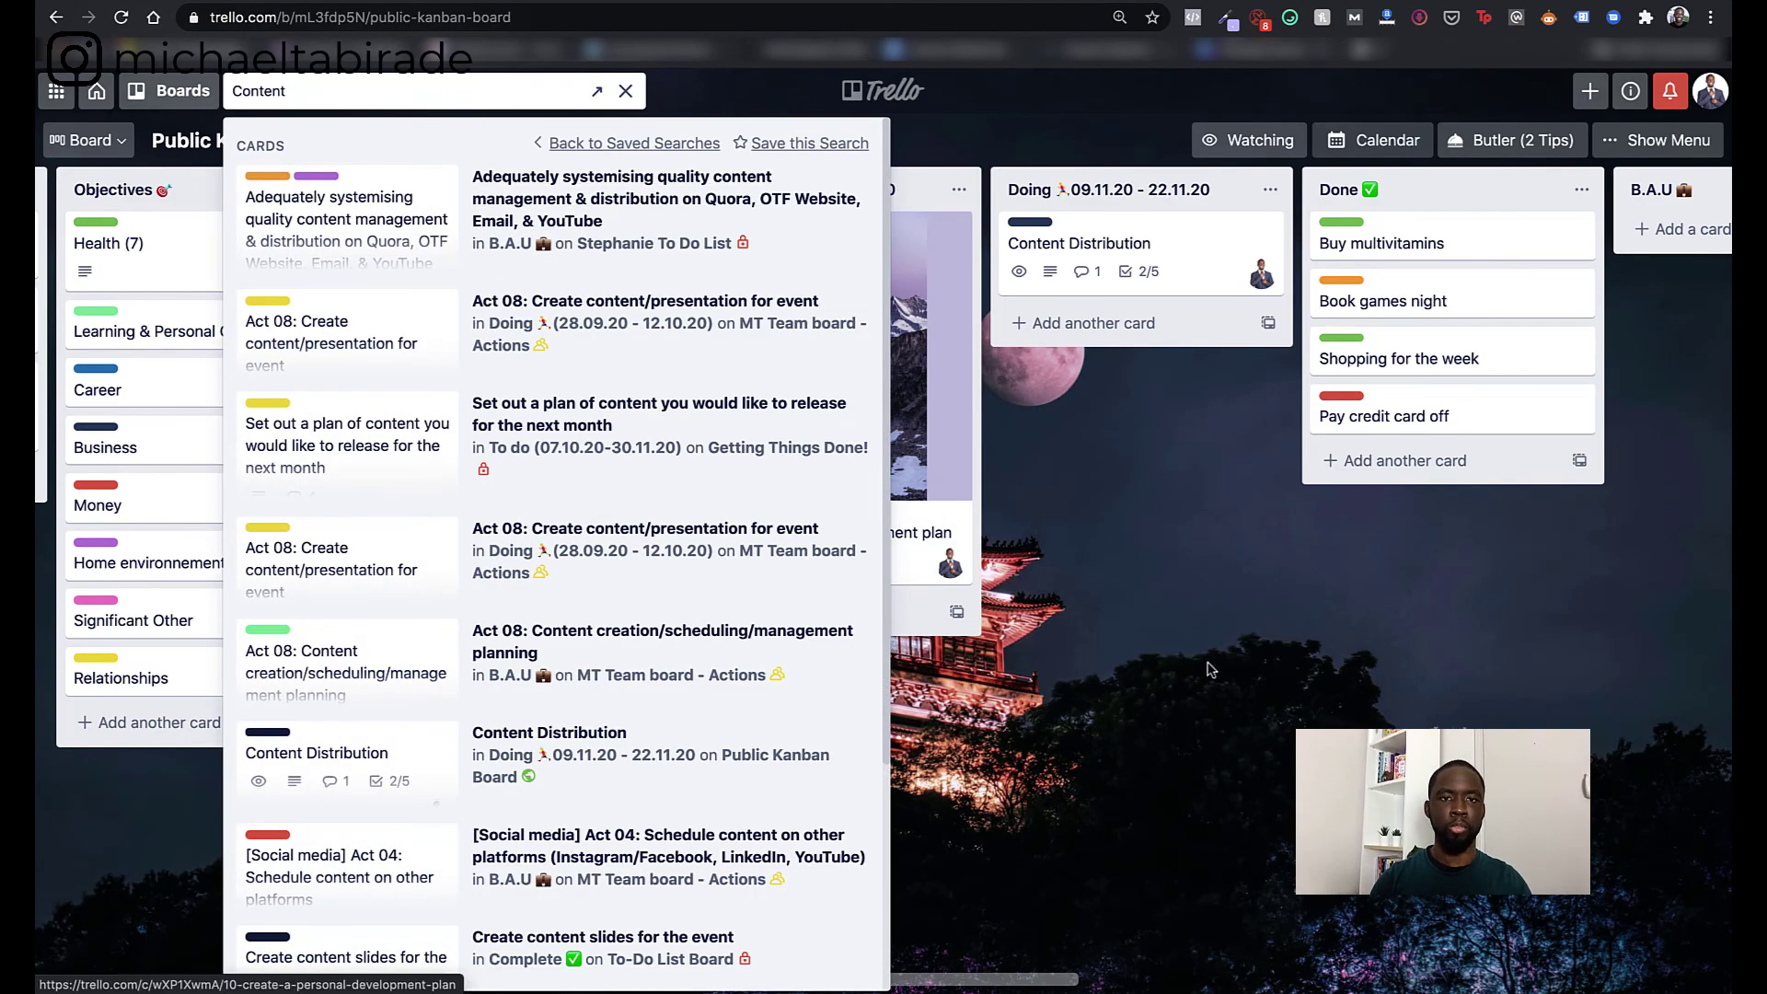
pyautogui.click(1232, 695)
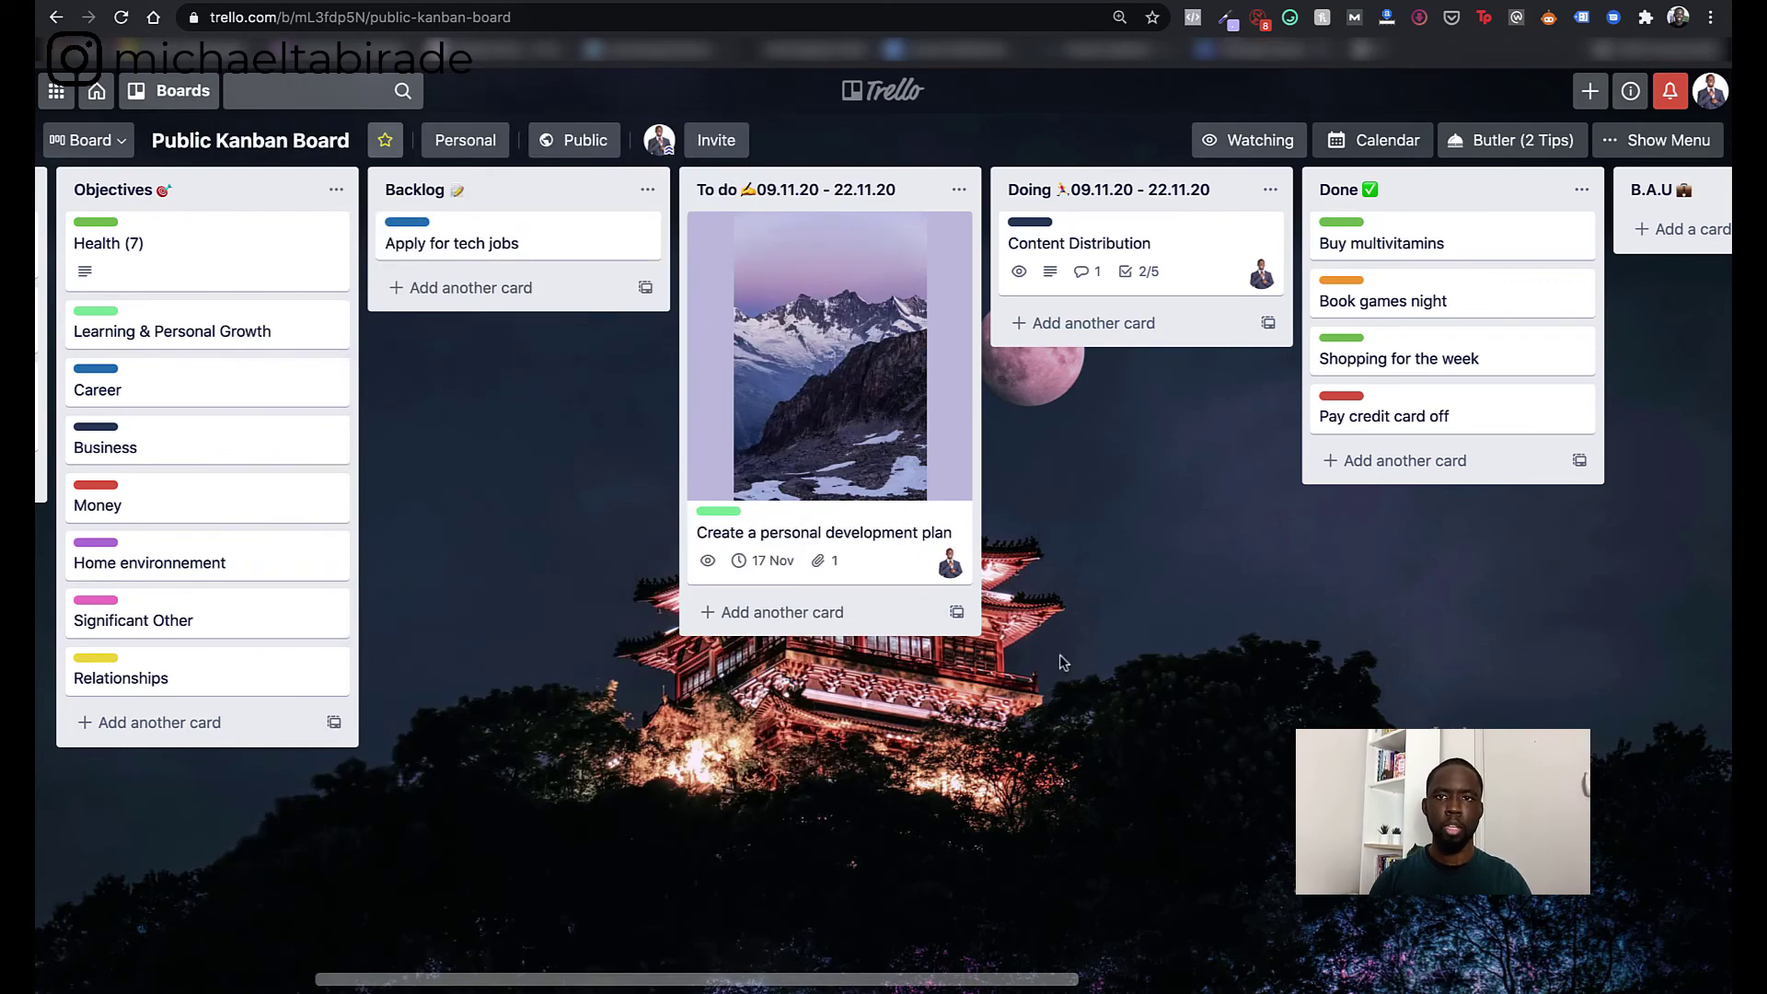
pyautogui.click(1233, 147)
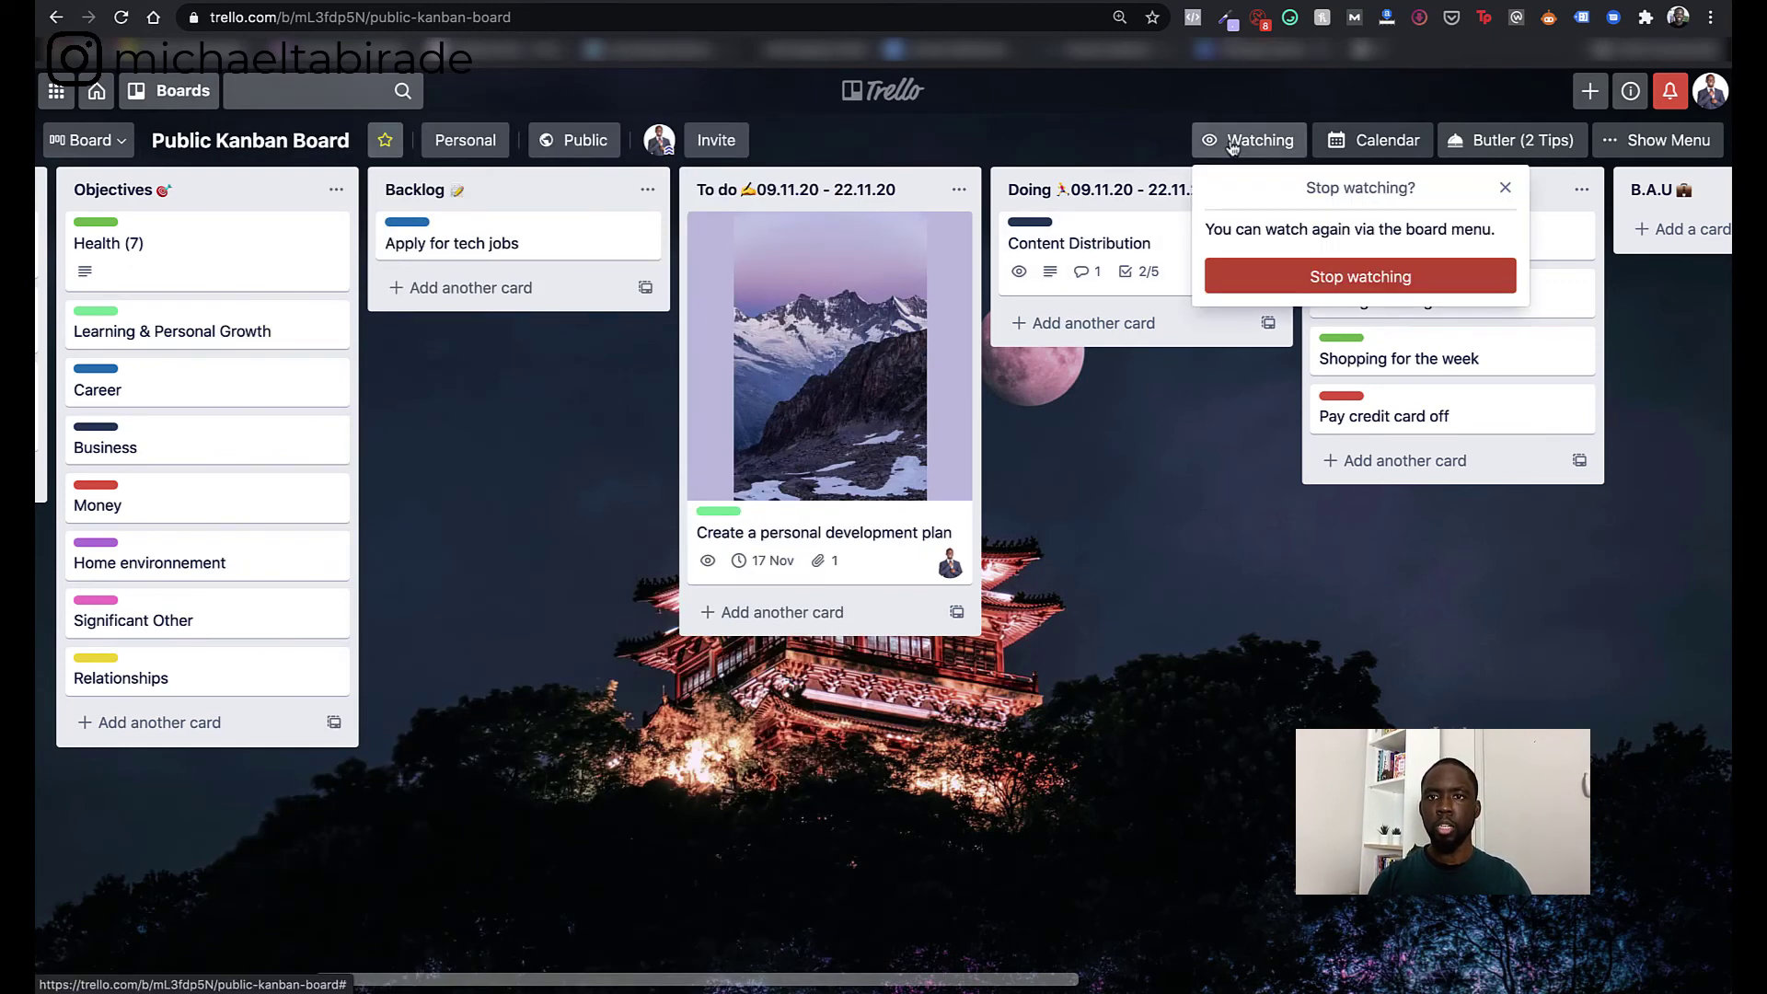
pyautogui.click(1361, 278)
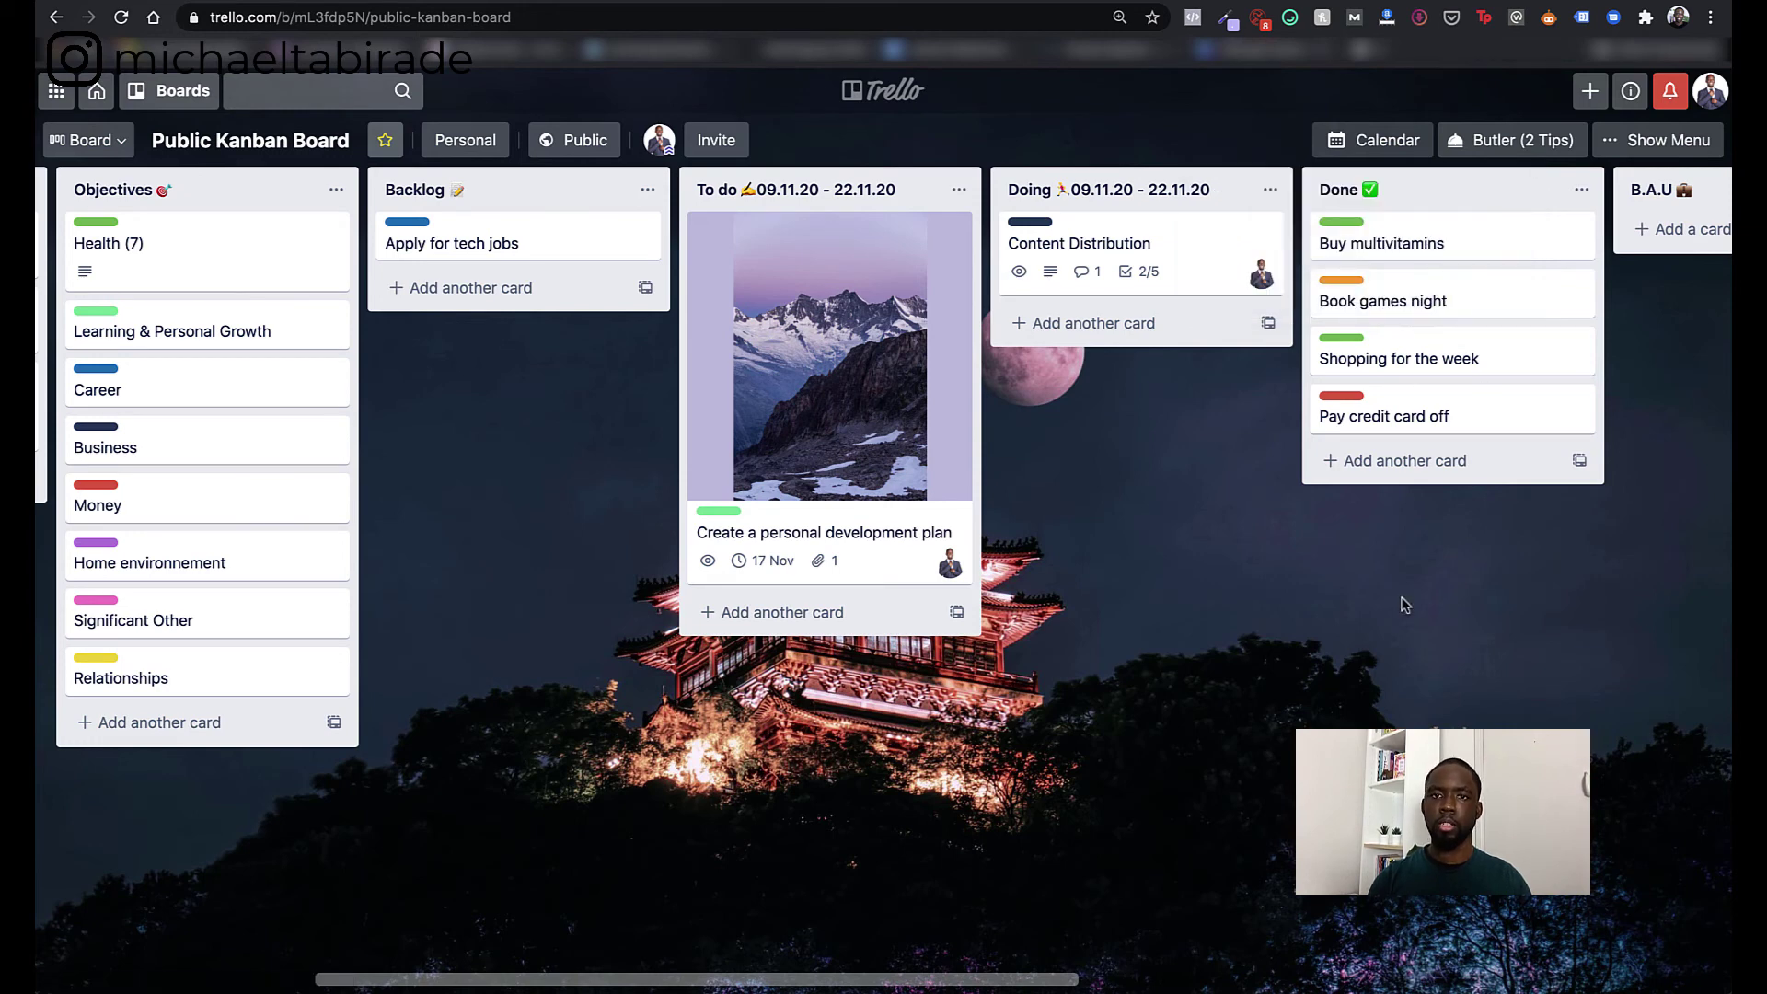
pyautogui.click(1660, 138)
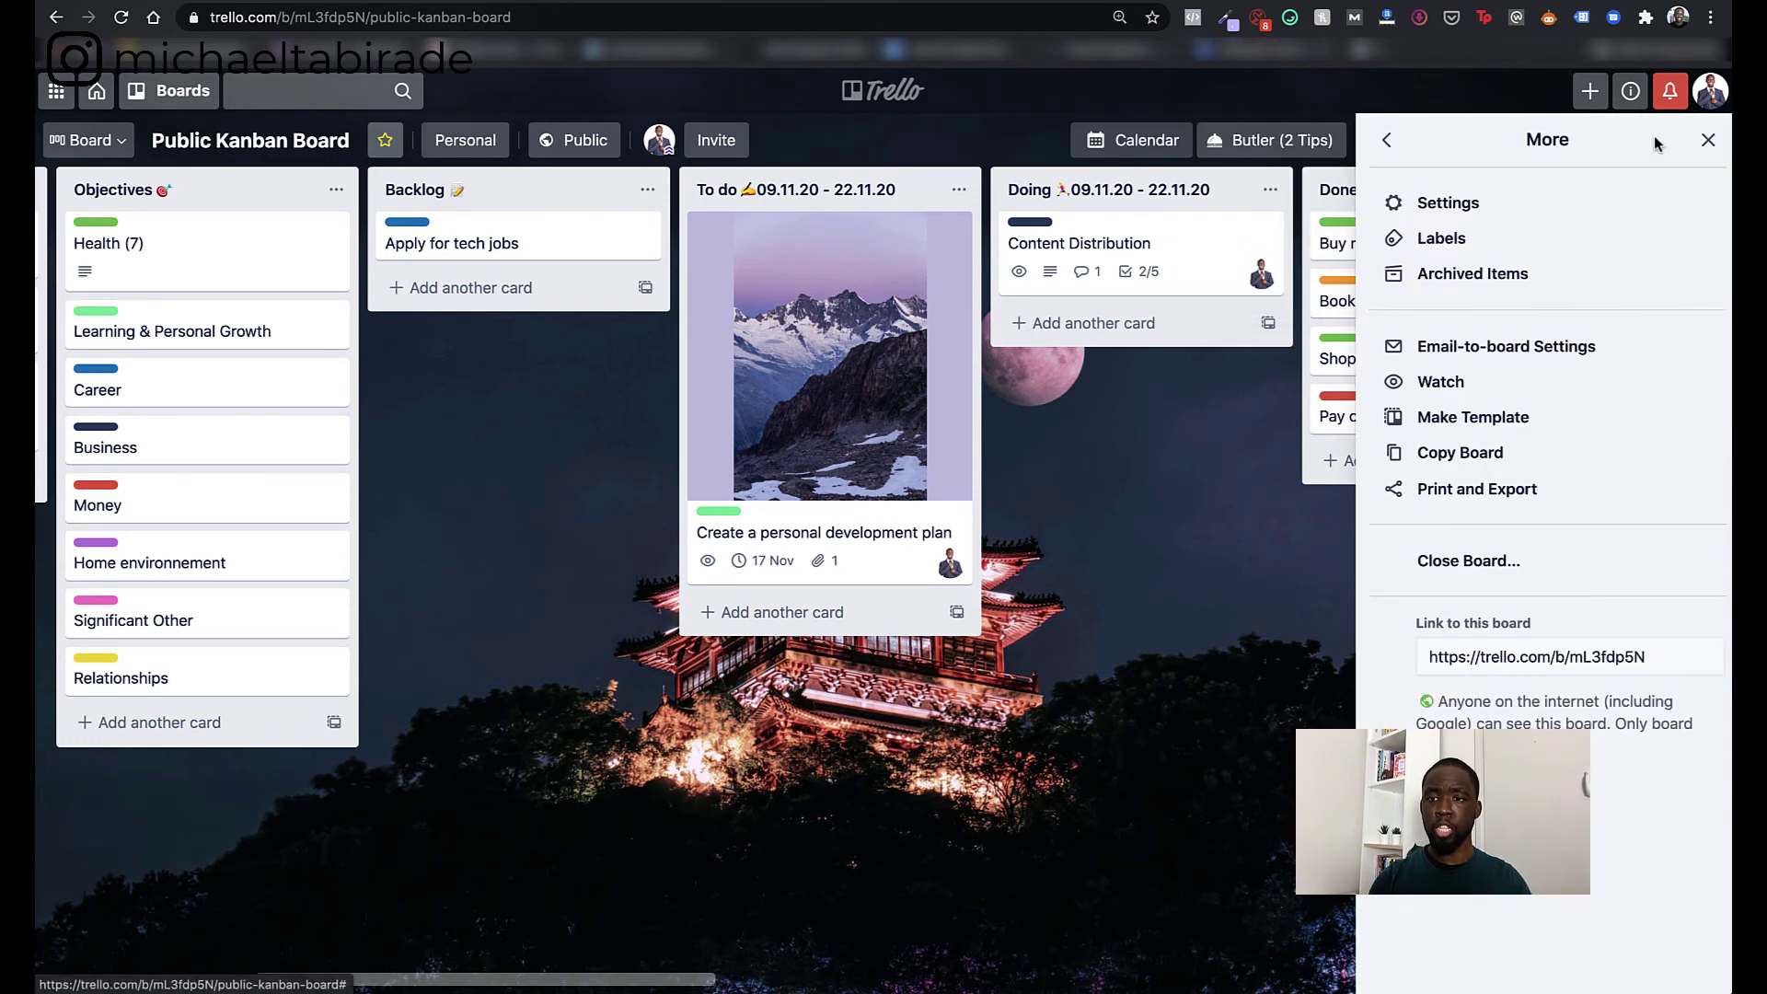
# - Filter the board to cards due in the next week, then clear that filter
pyautogui.click(1385, 148)
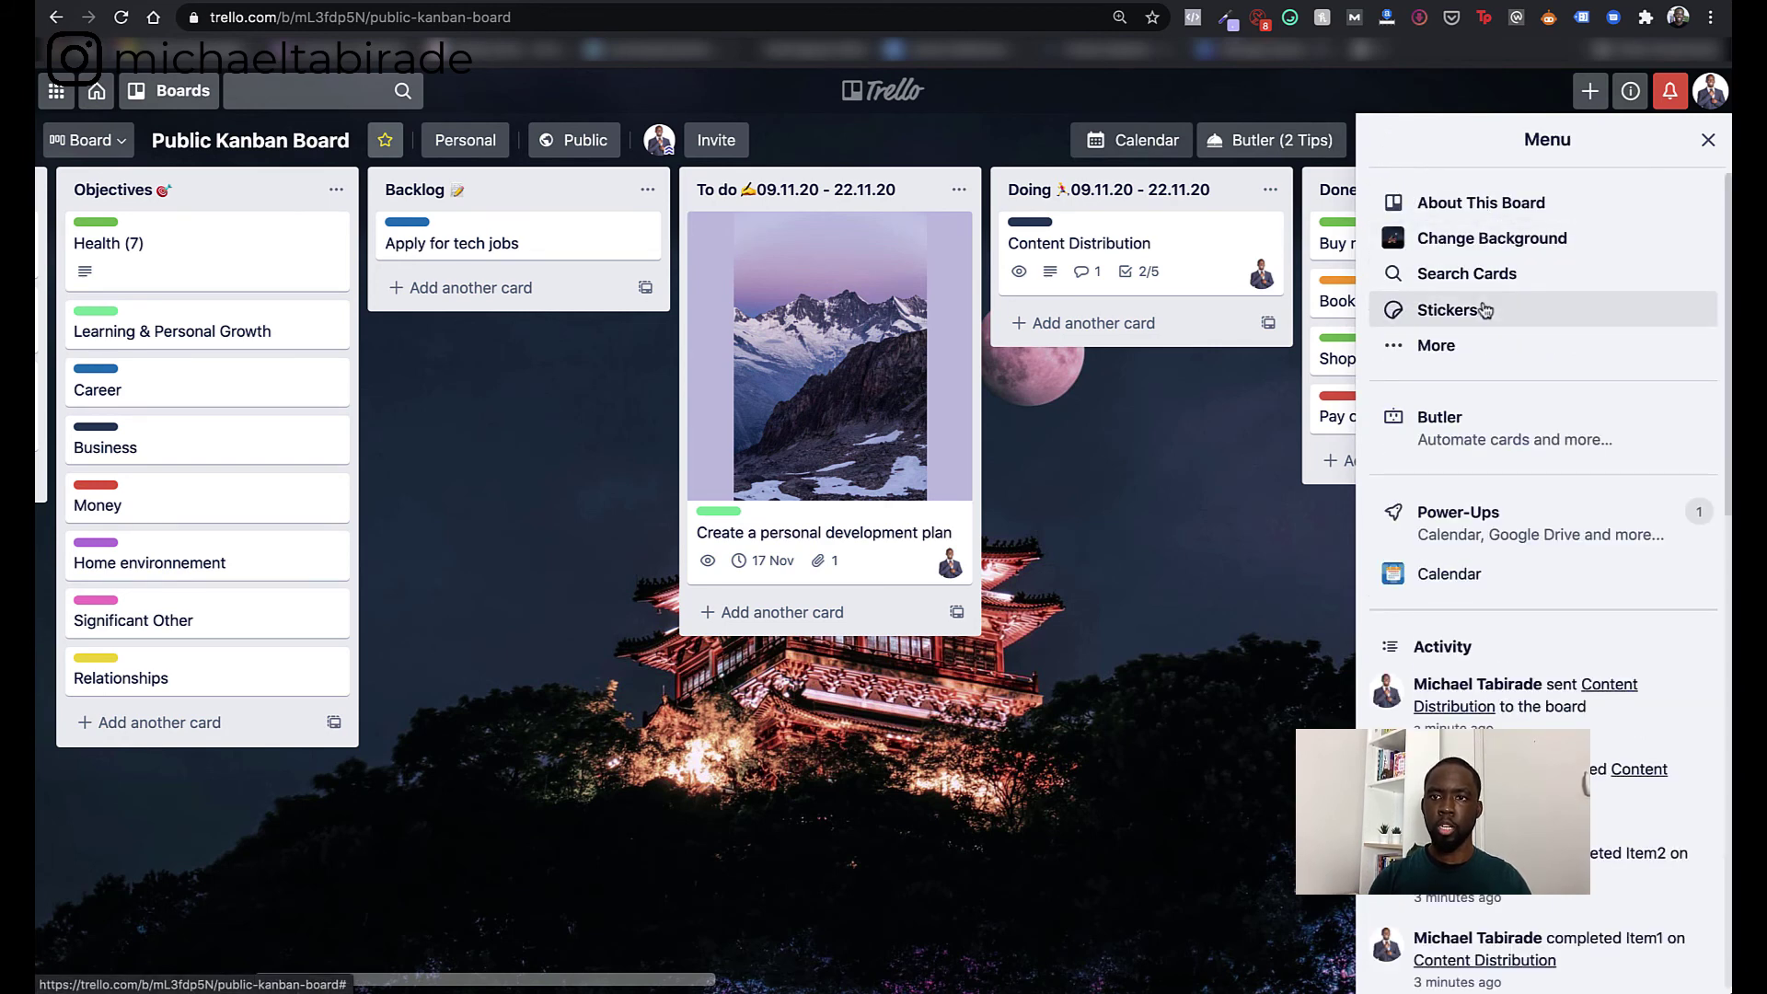
pyautogui.click(1464, 275)
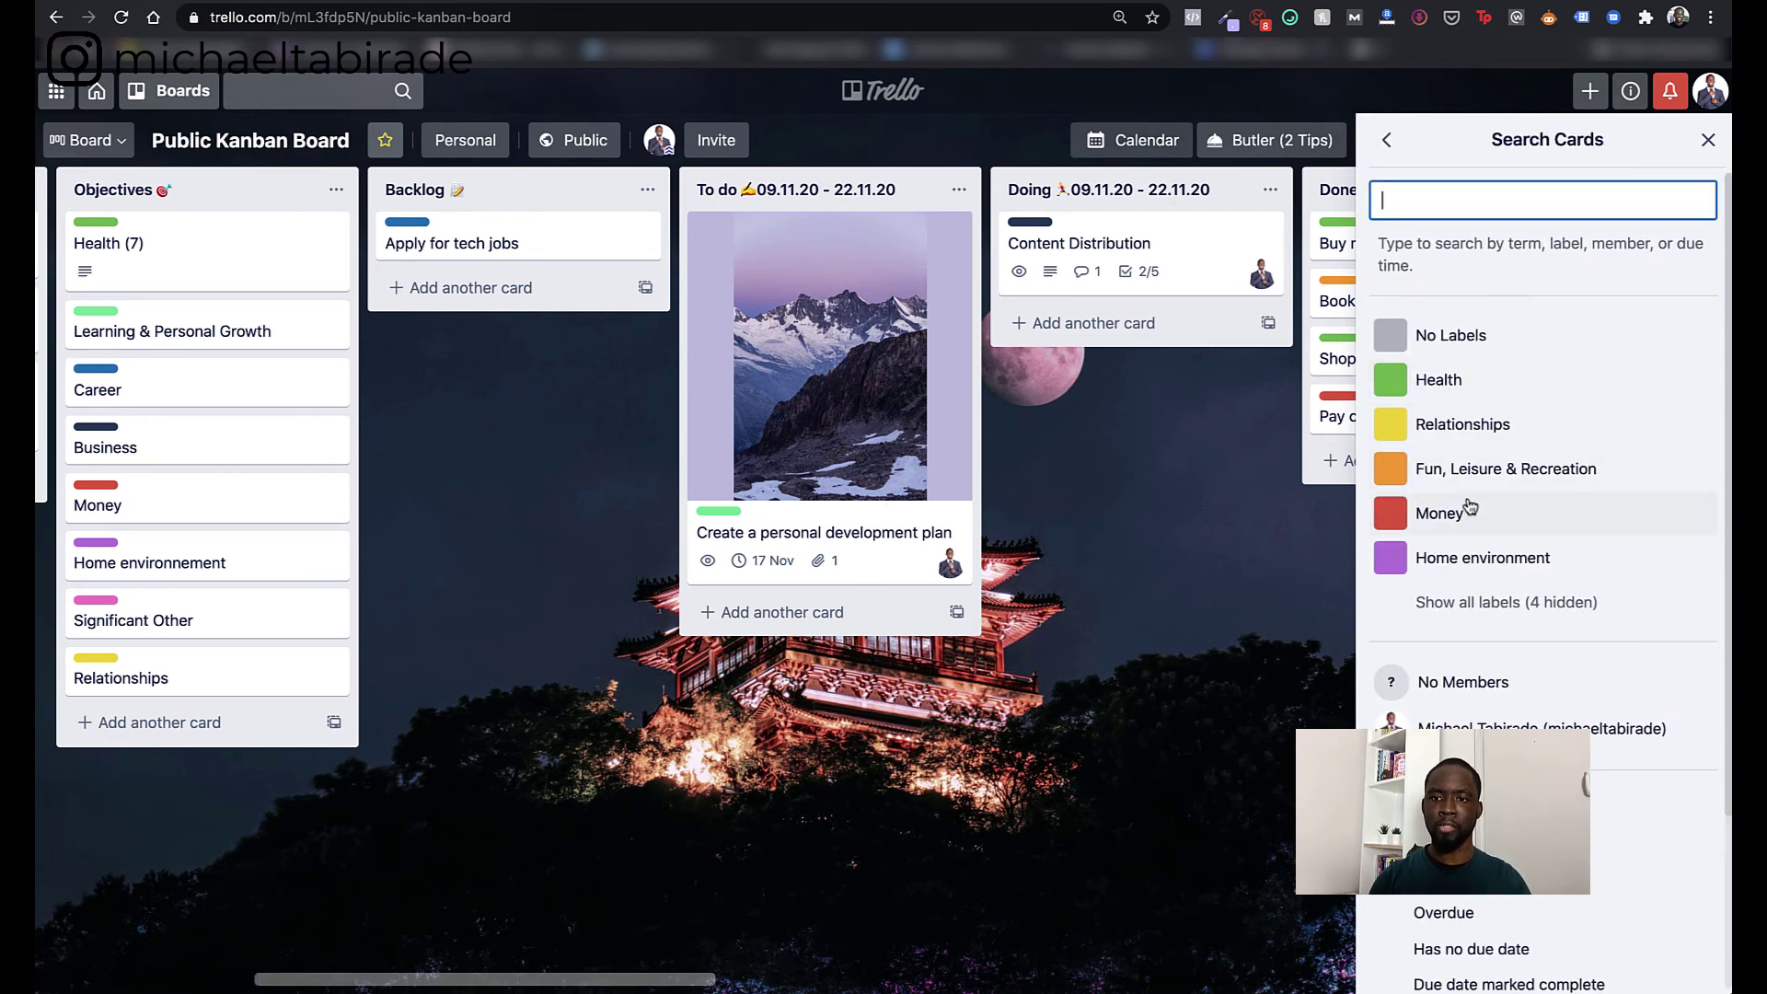
pyautogui.scroll(-2, 1467, 506)
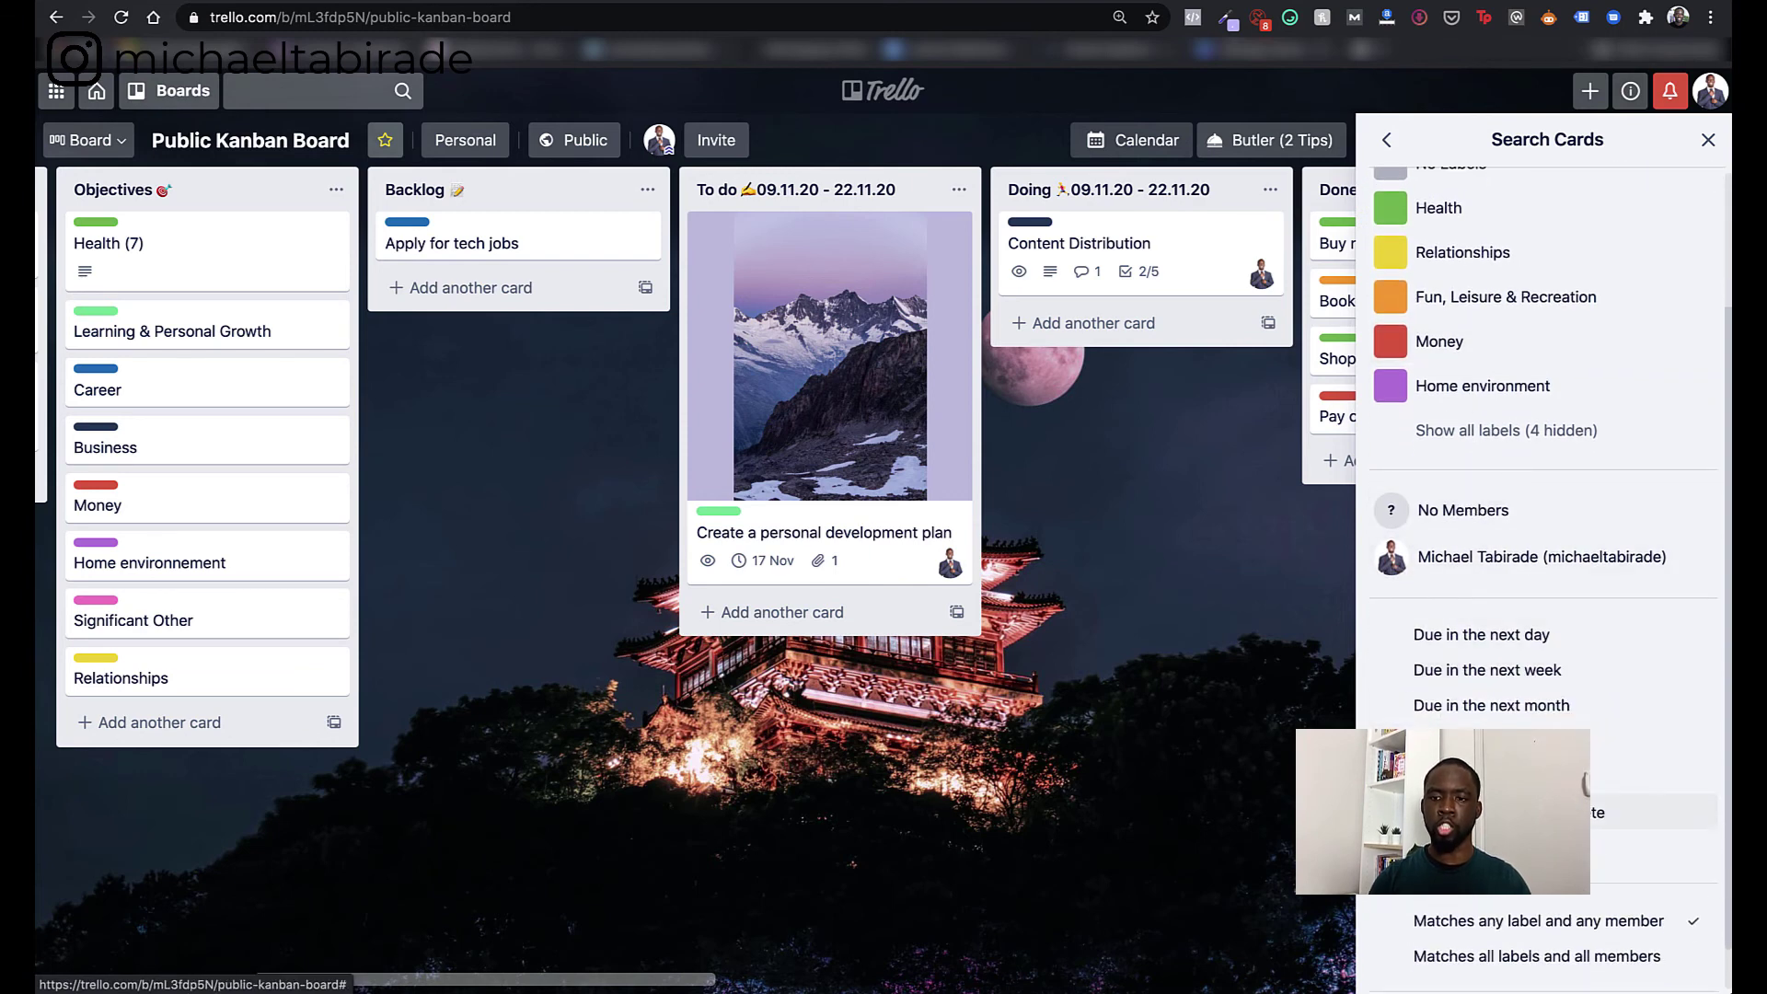
pyautogui.click(1443, 675)
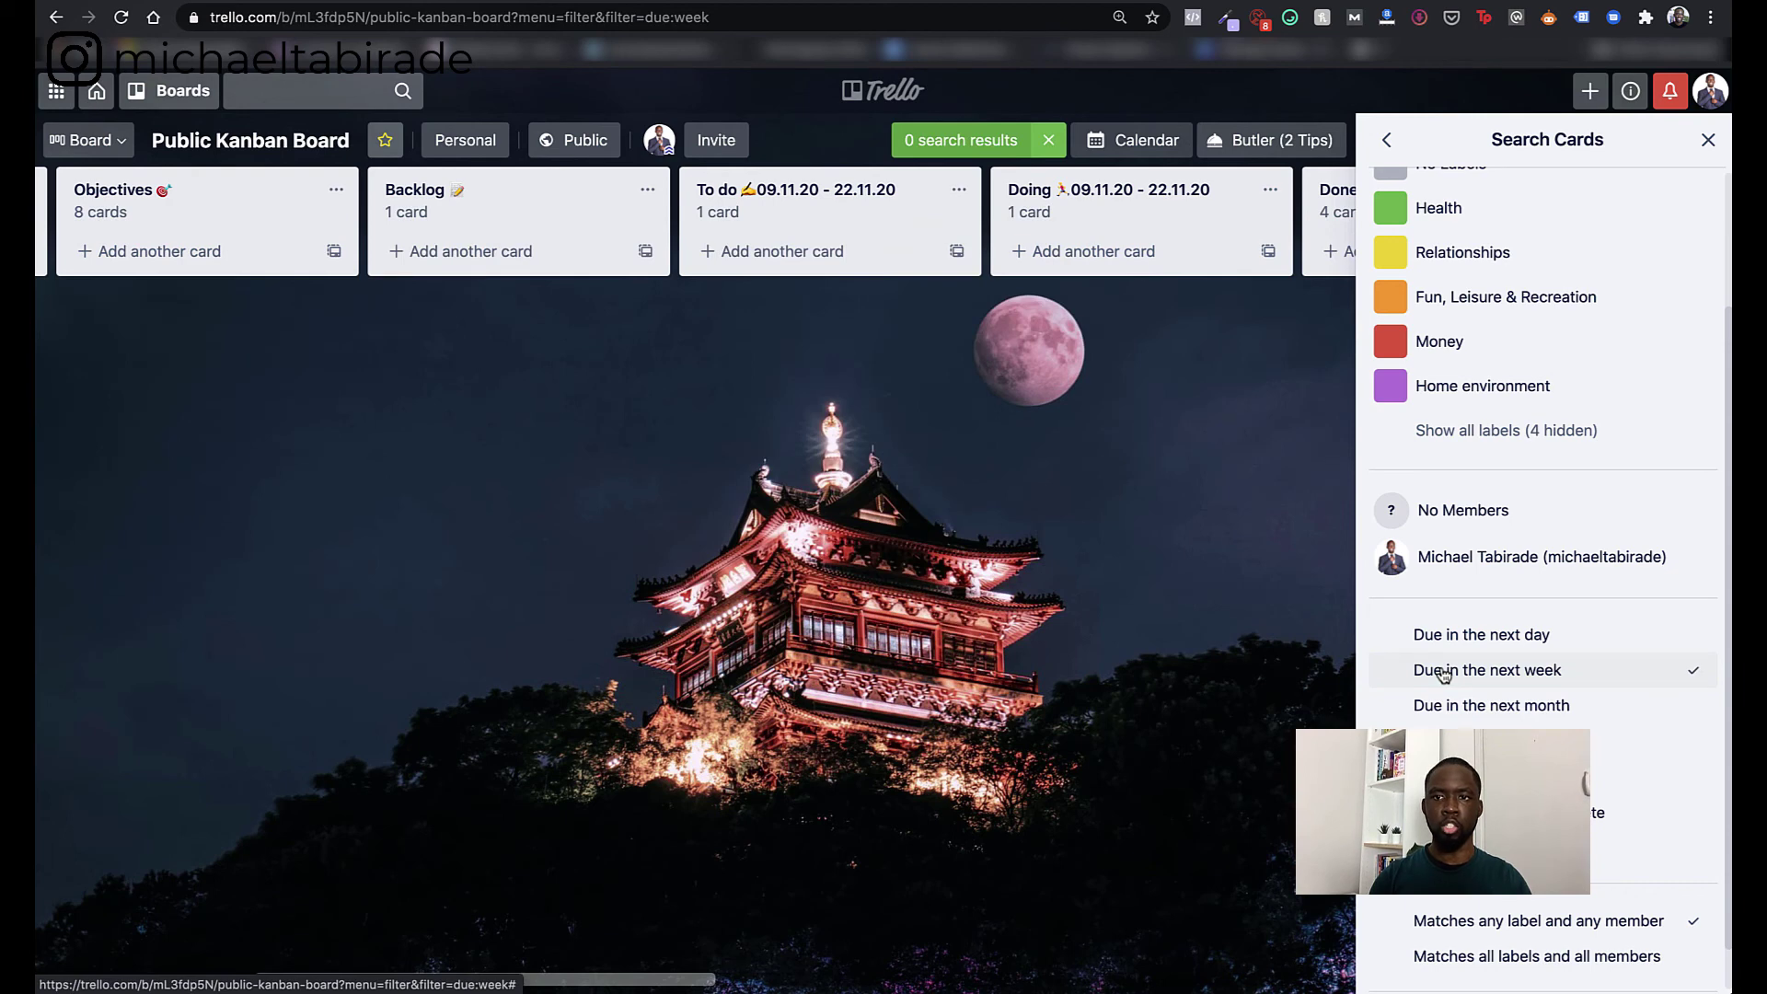
pyautogui.press('f')
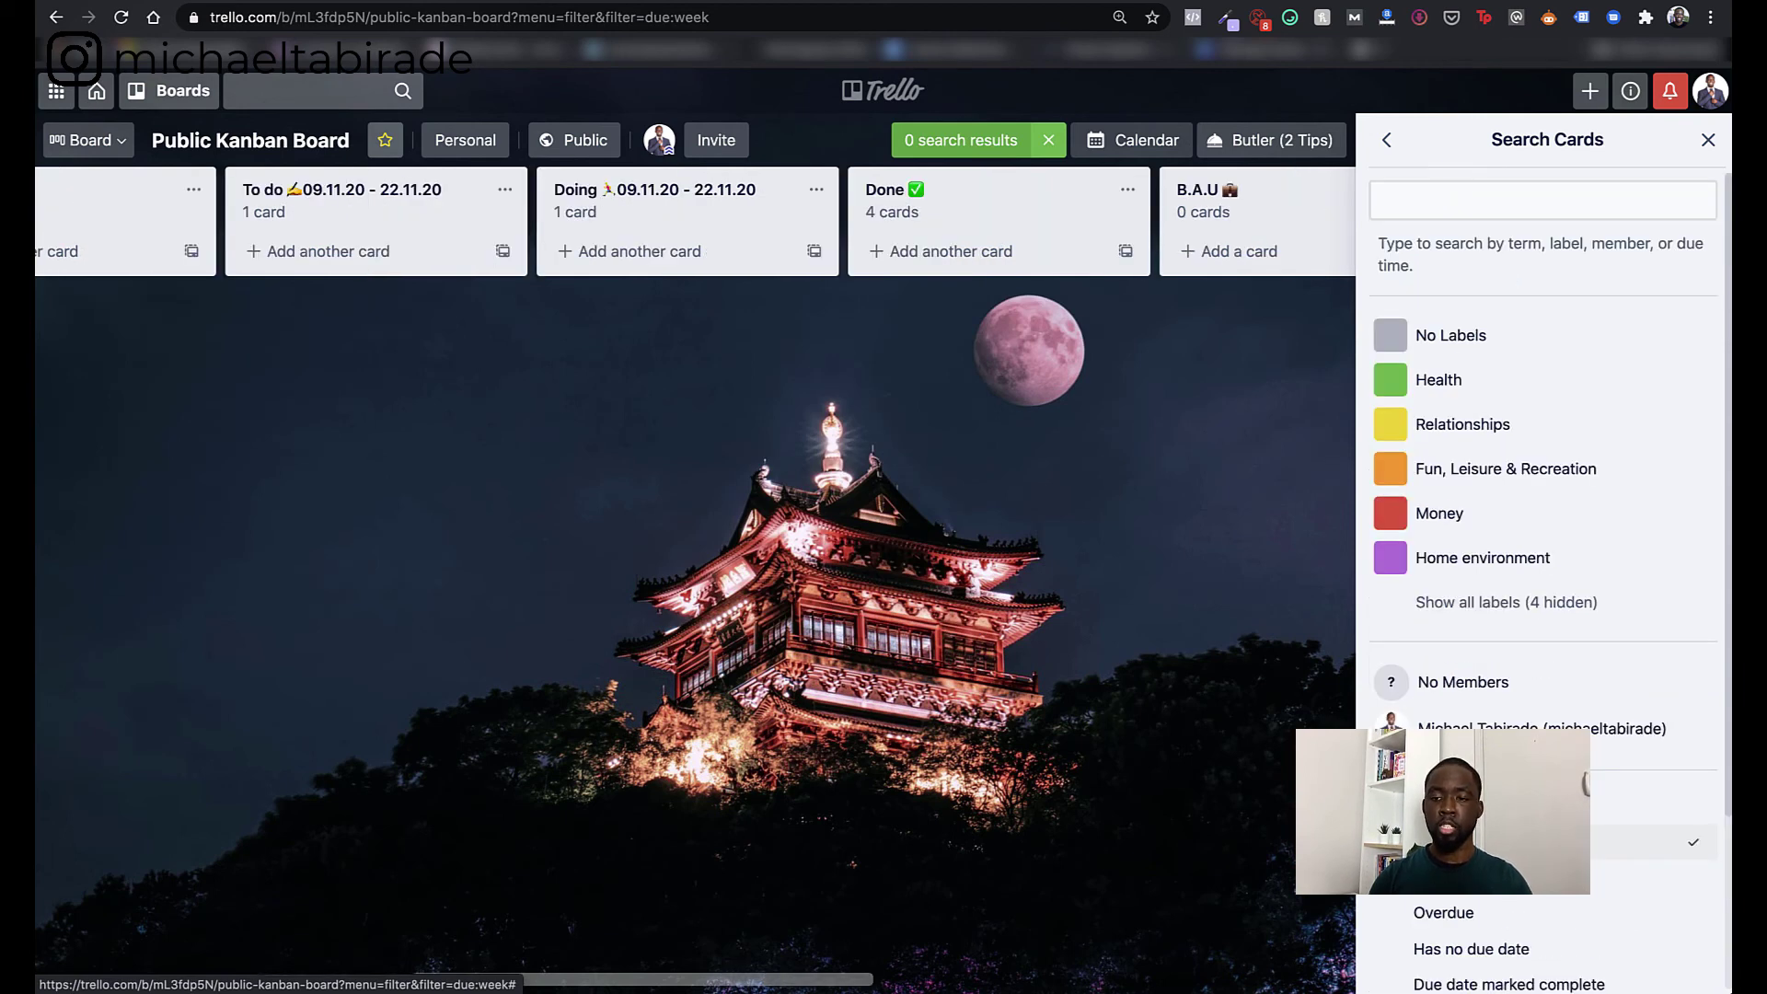
pyautogui.click(1454, 843)
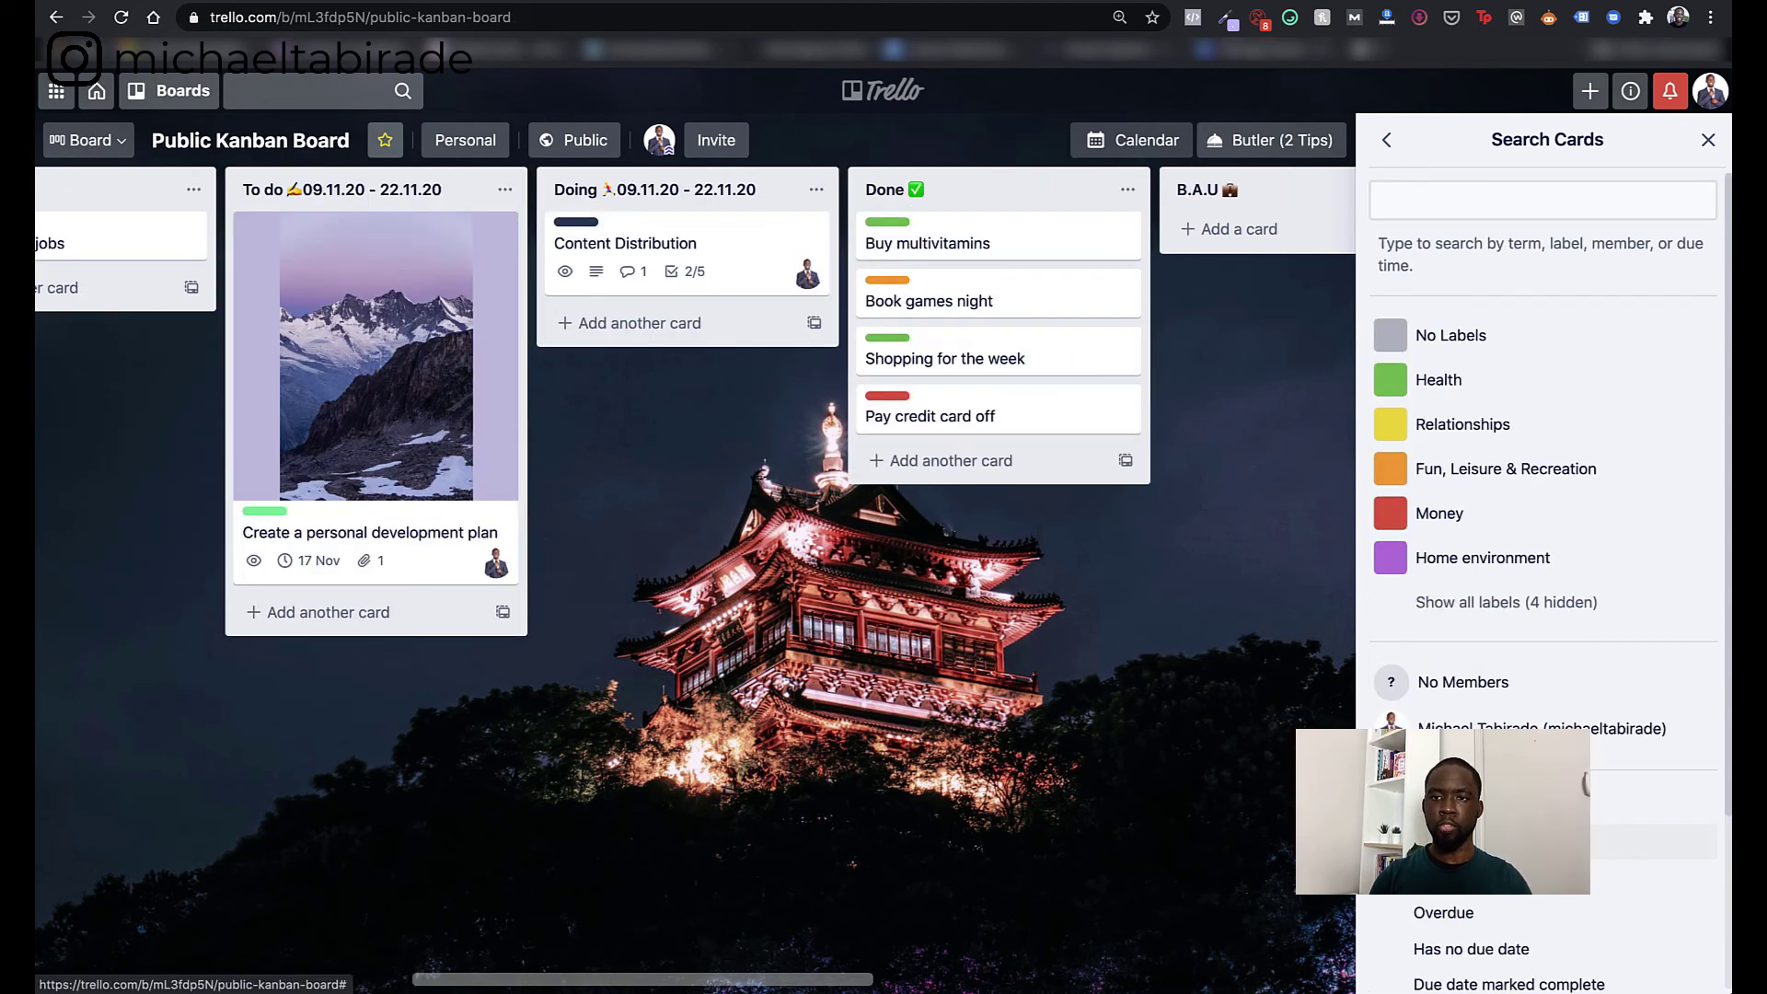
# - Show only cards with the Health label, then remove the Health filter
pyautogui.click(1491, 382)
pyautogui.hscroll(3, 1062, 707)
pyautogui.hscroll(-10, 1061, 708)
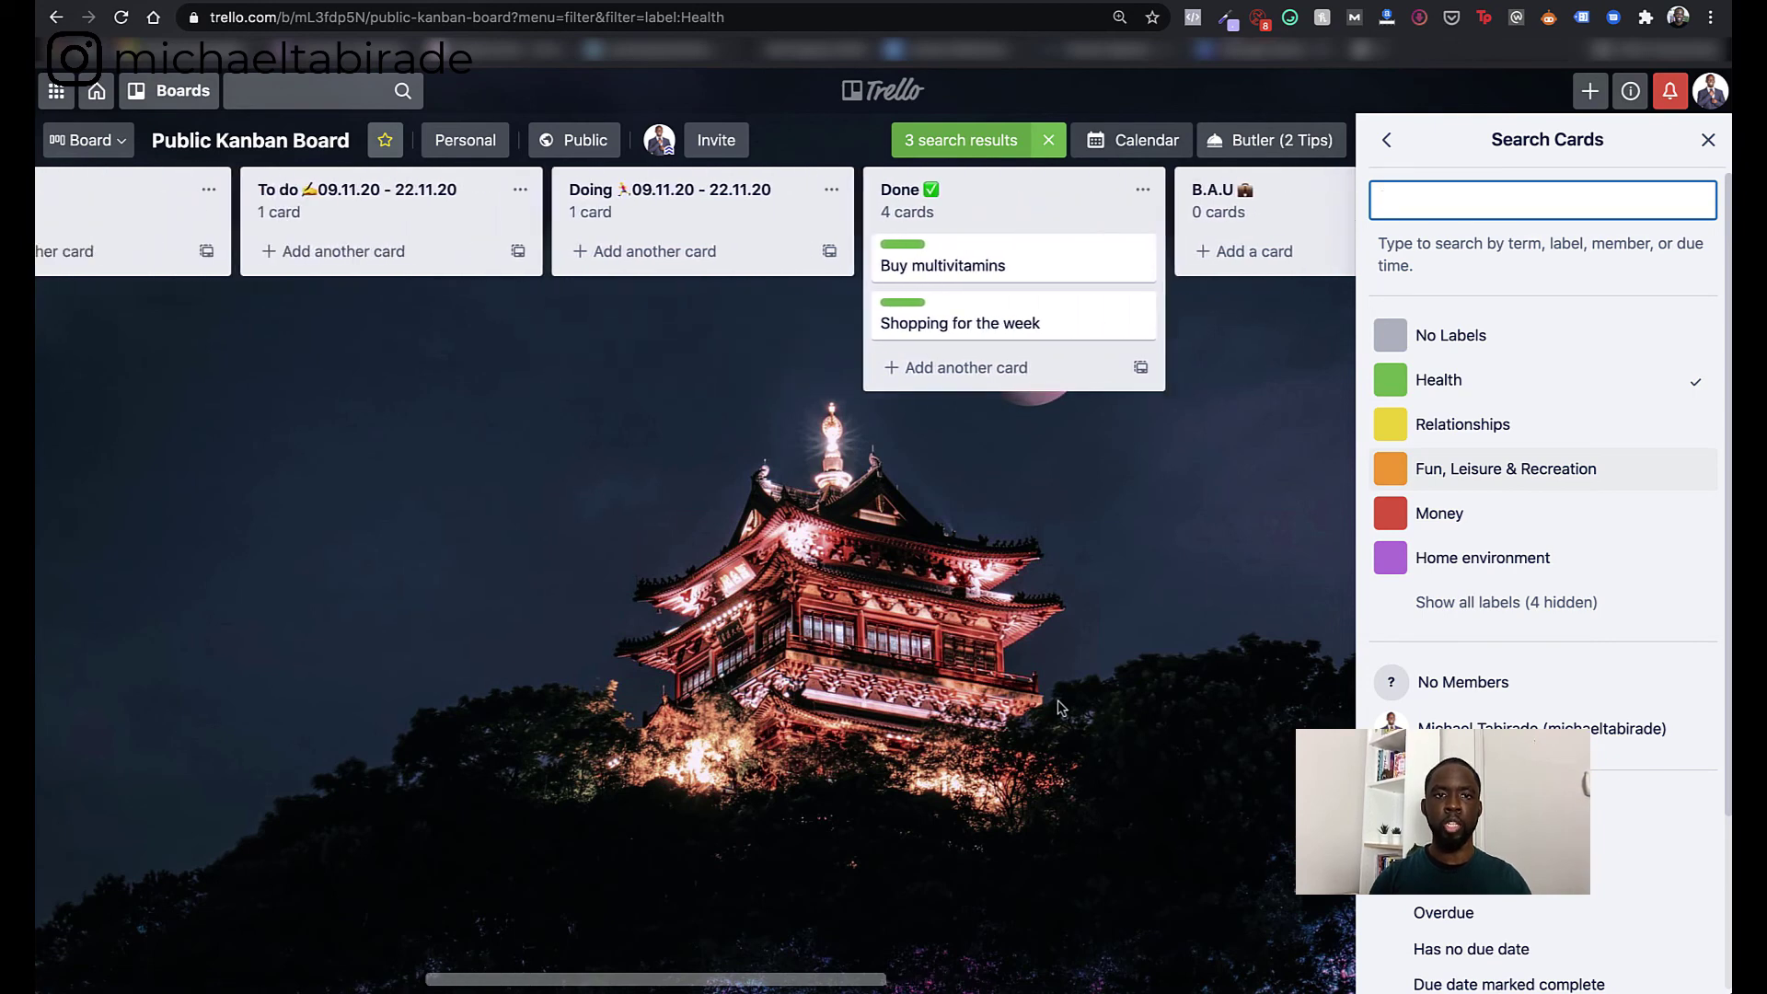
pyautogui.hscroll(3, 1062, 708)
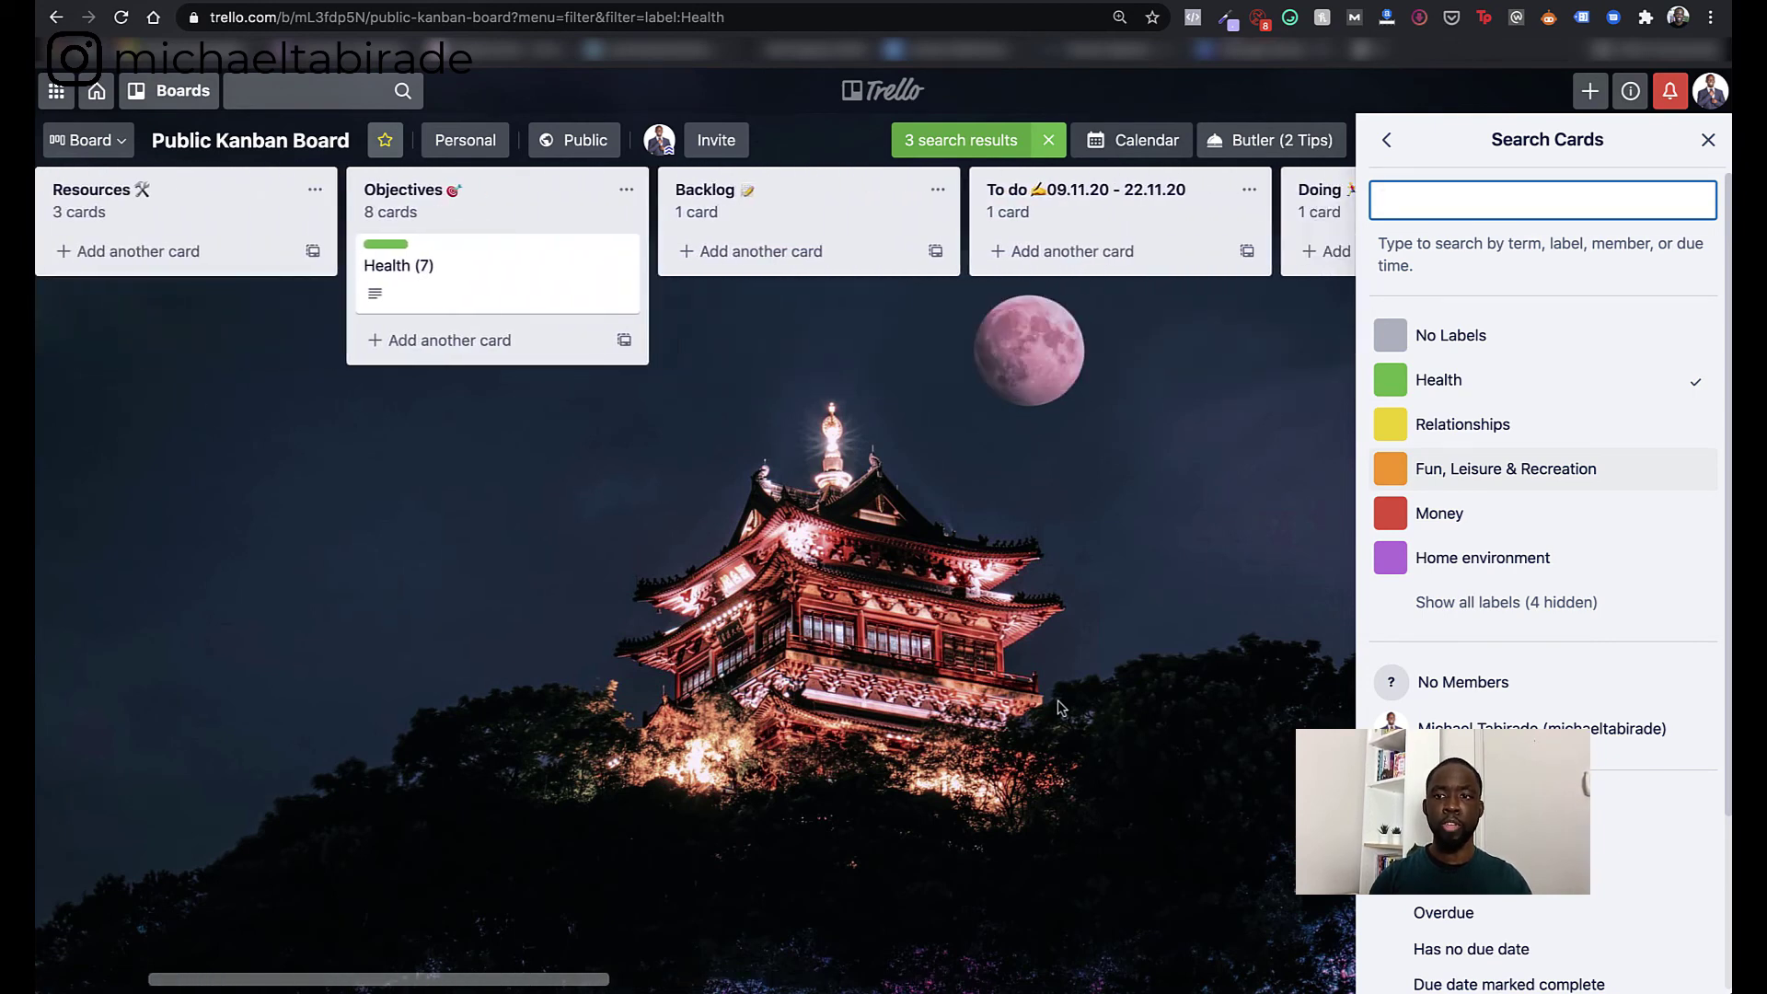
pyautogui.click(1644, 385)
# - Show only Money-labelled cards, remove that filter, and close the card search panel
pyautogui.click(1489, 513)
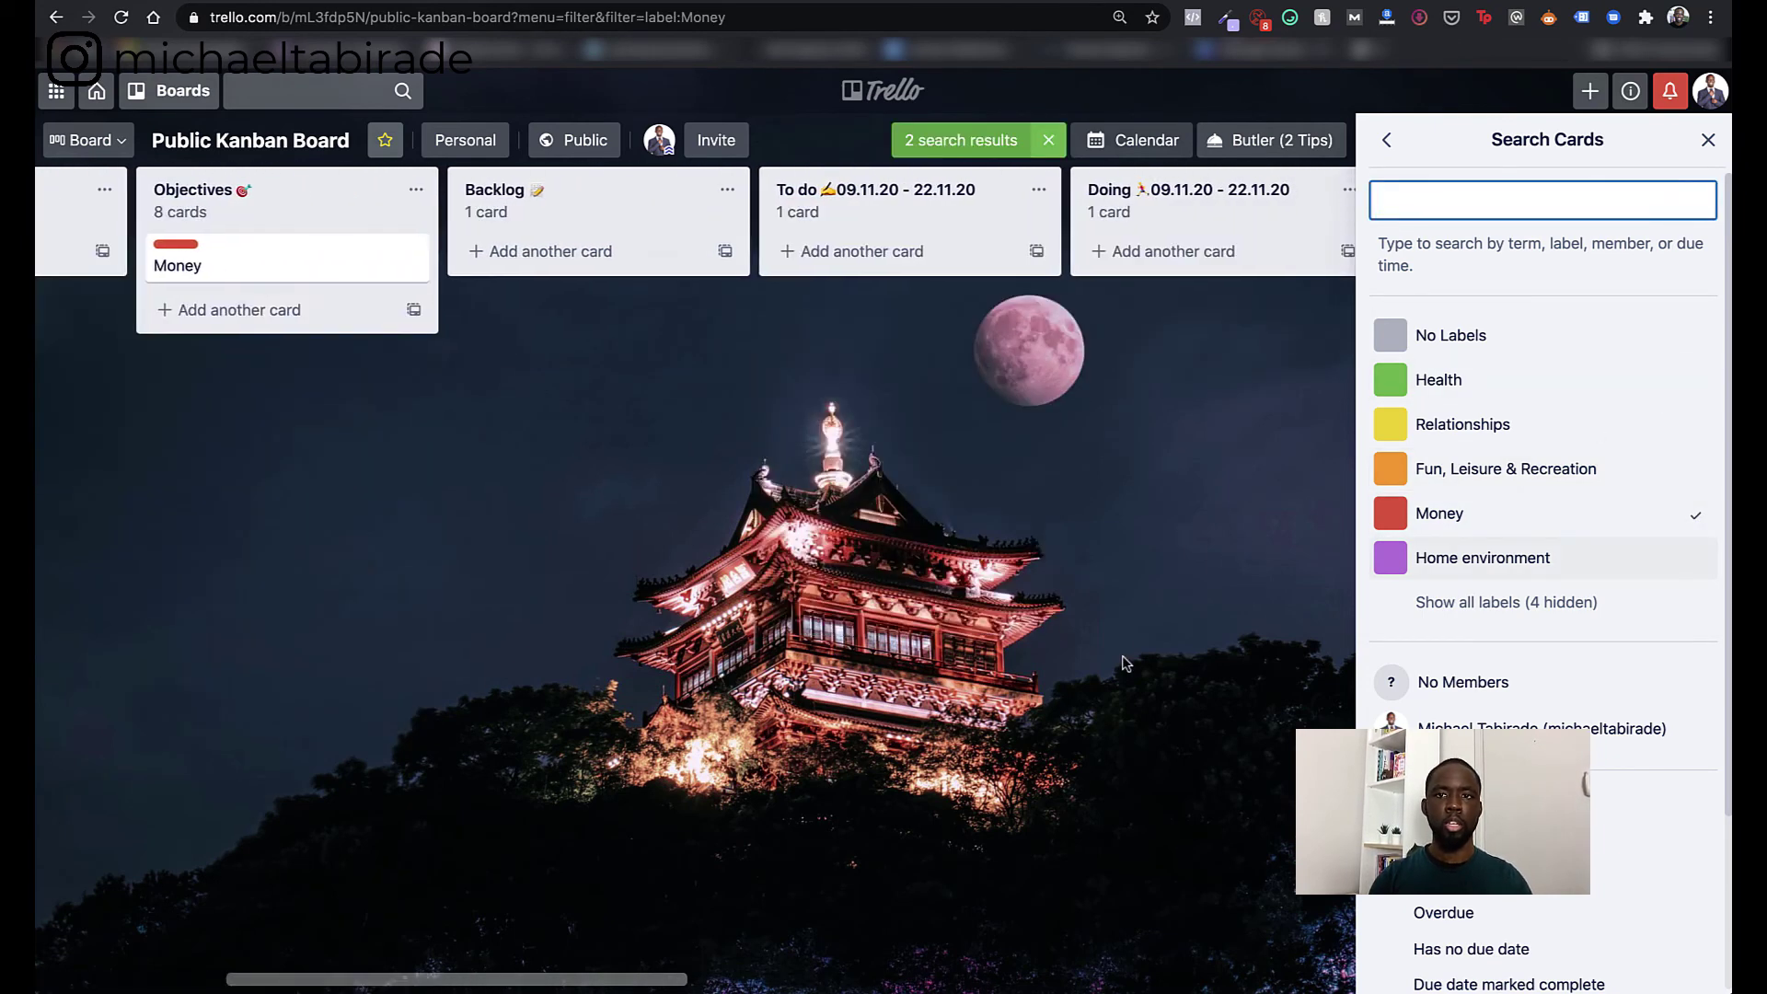
pyautogui.hscroll(-5, 1197, 635)
pyautogui.hscroll(8, 1125, 663)
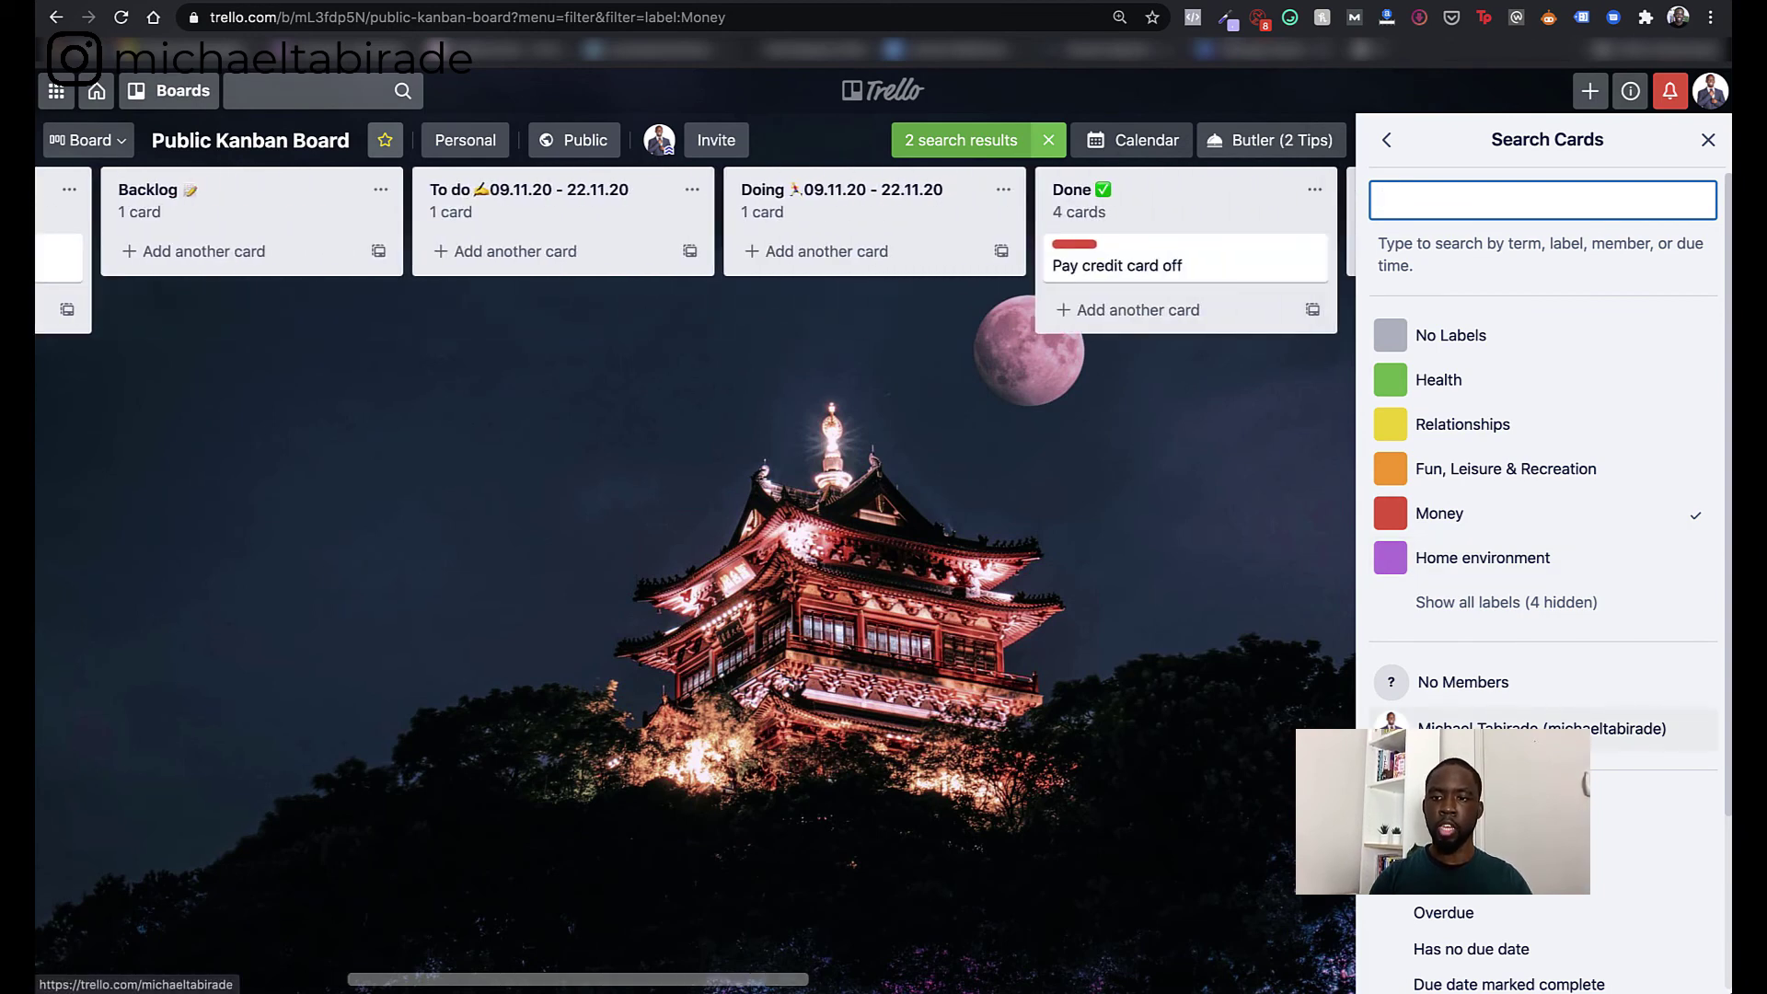
pyautogui.click(1575, 513)
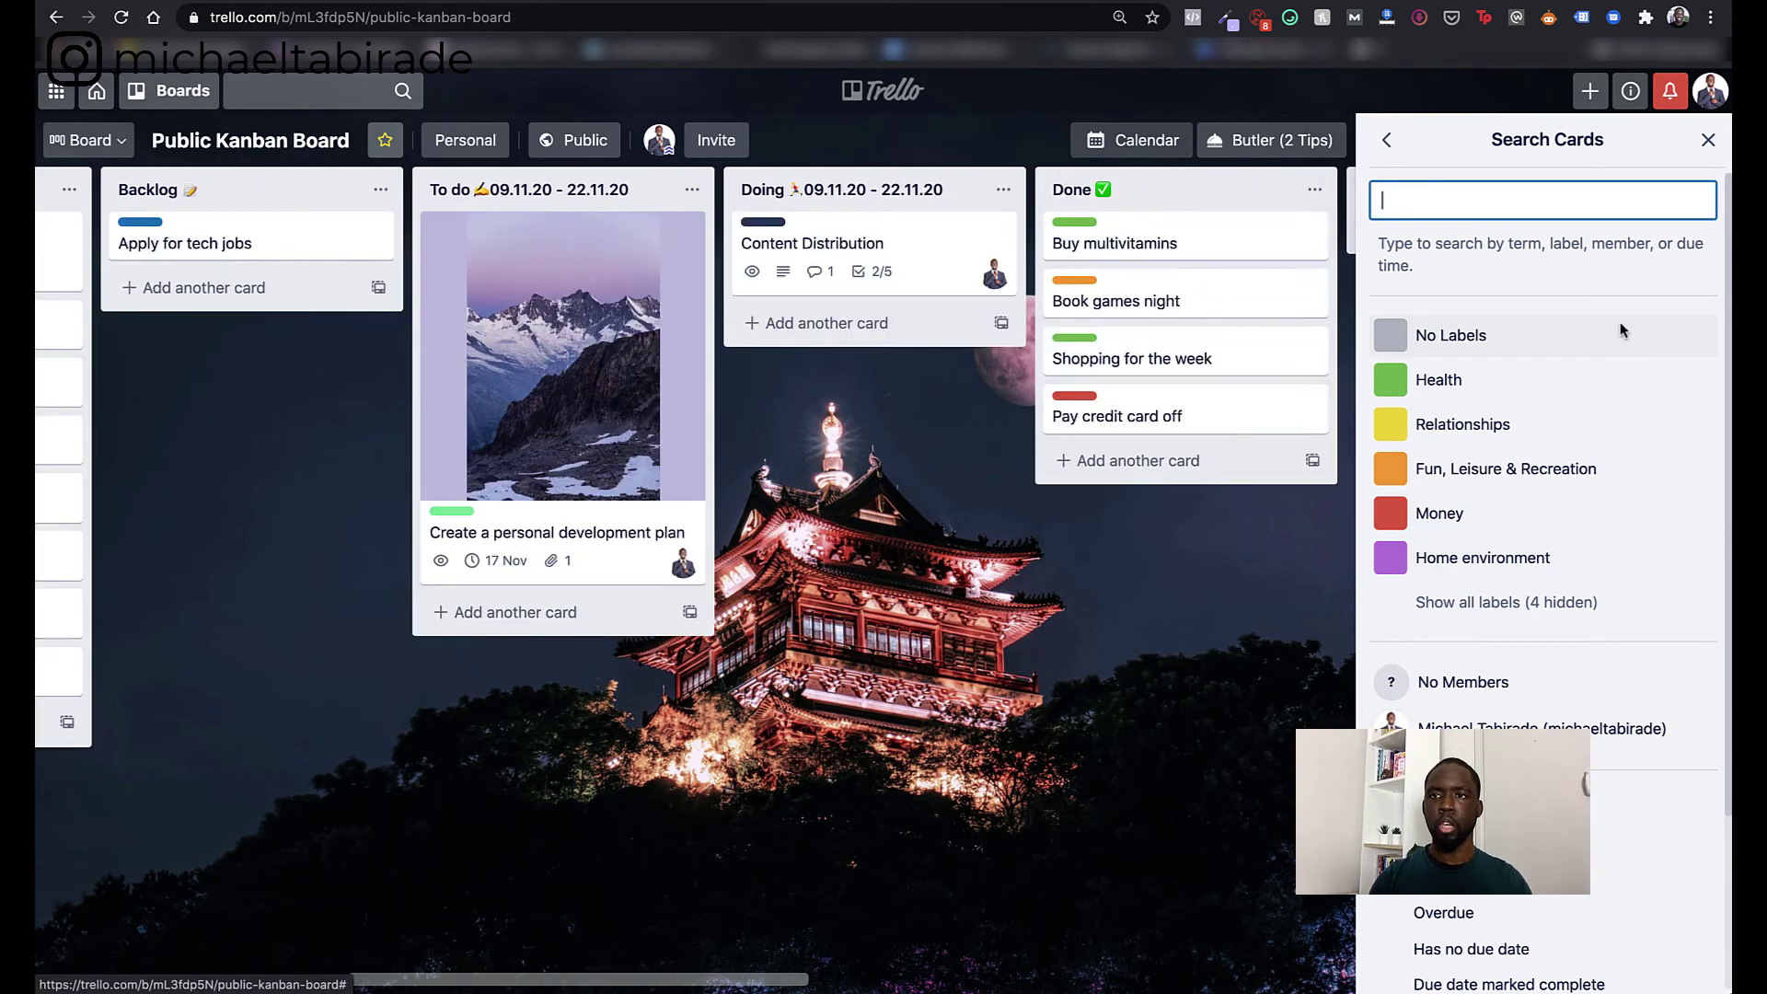
pyautogui.click(1708, 142)
pyautogui.hscroll(8, 1406, 626)
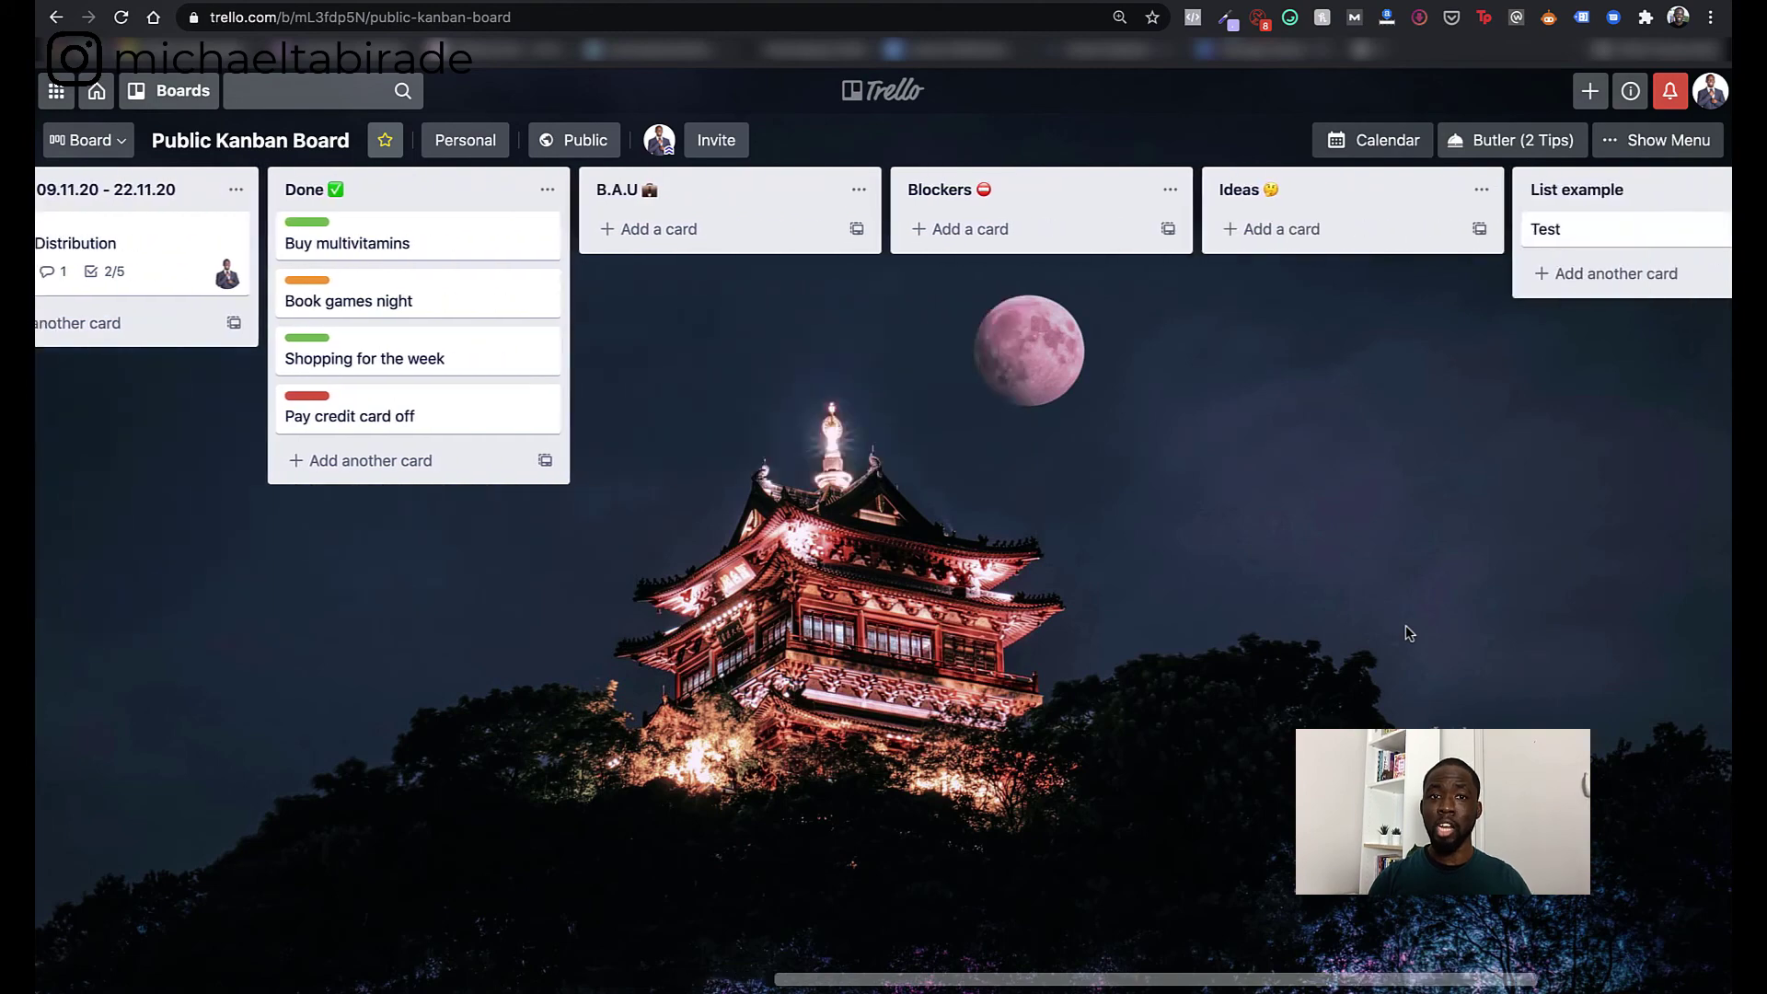
pyautogui.hscroll(-15, 1406, 626)
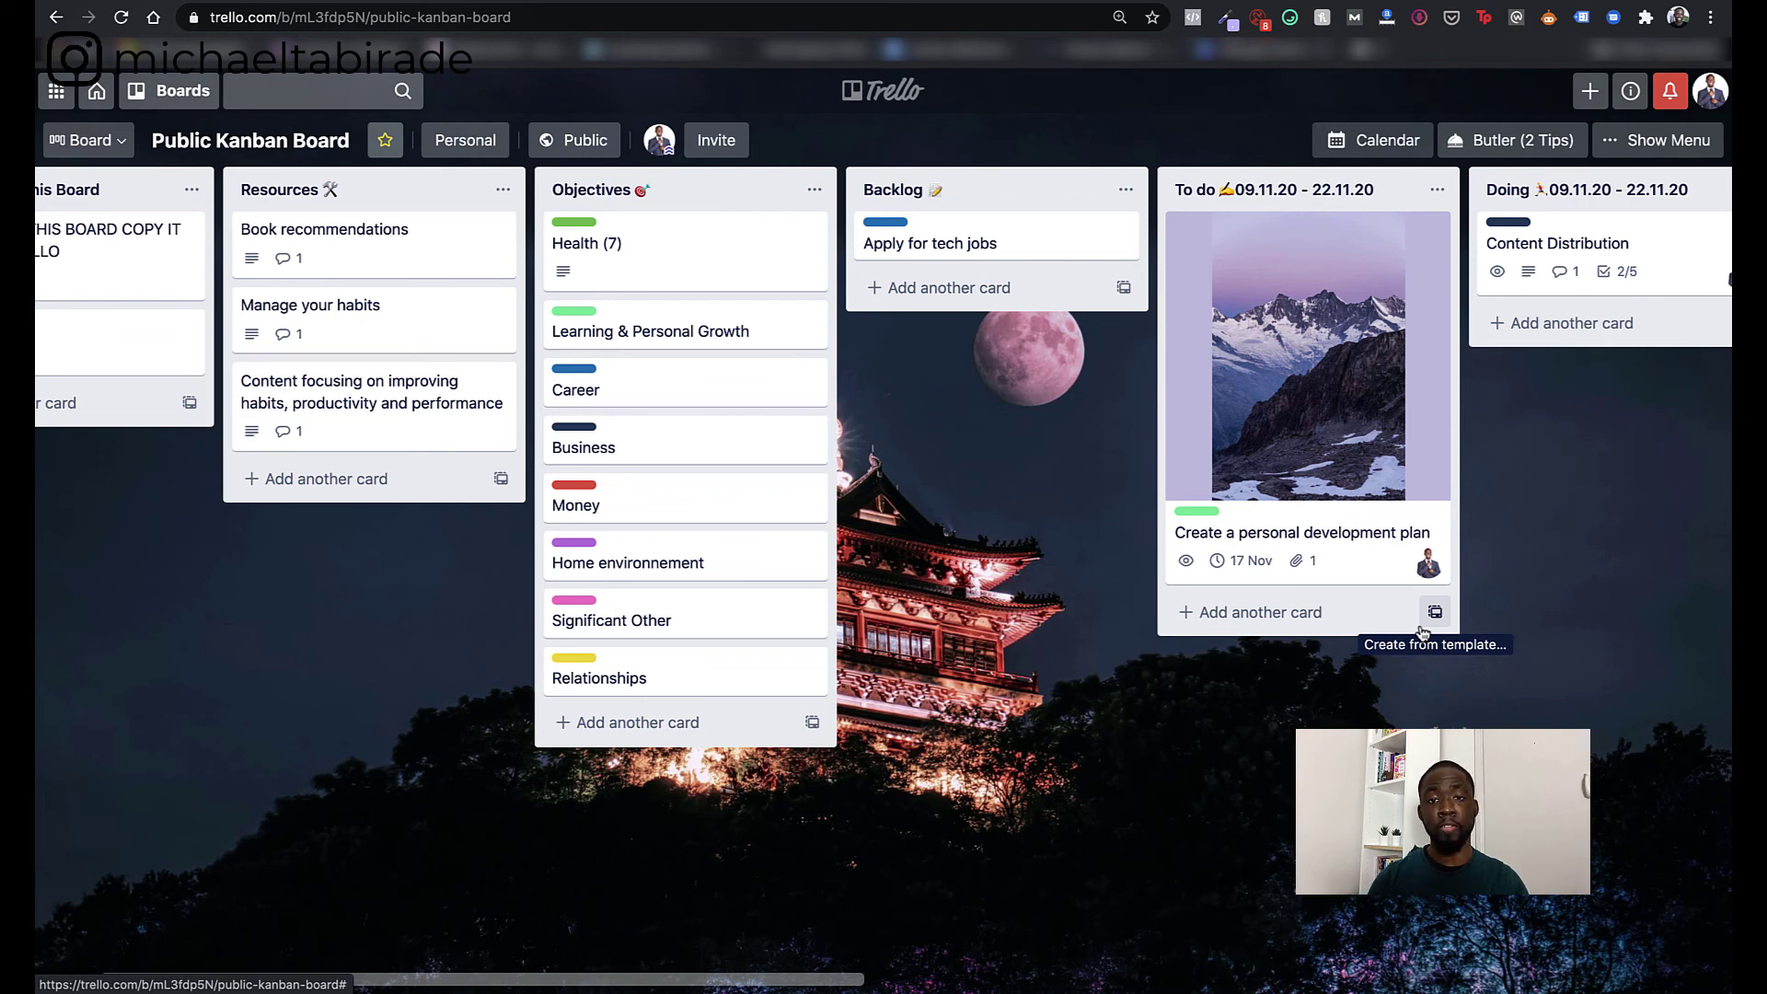
pyautogui.hscroll(5, 1421, 631)
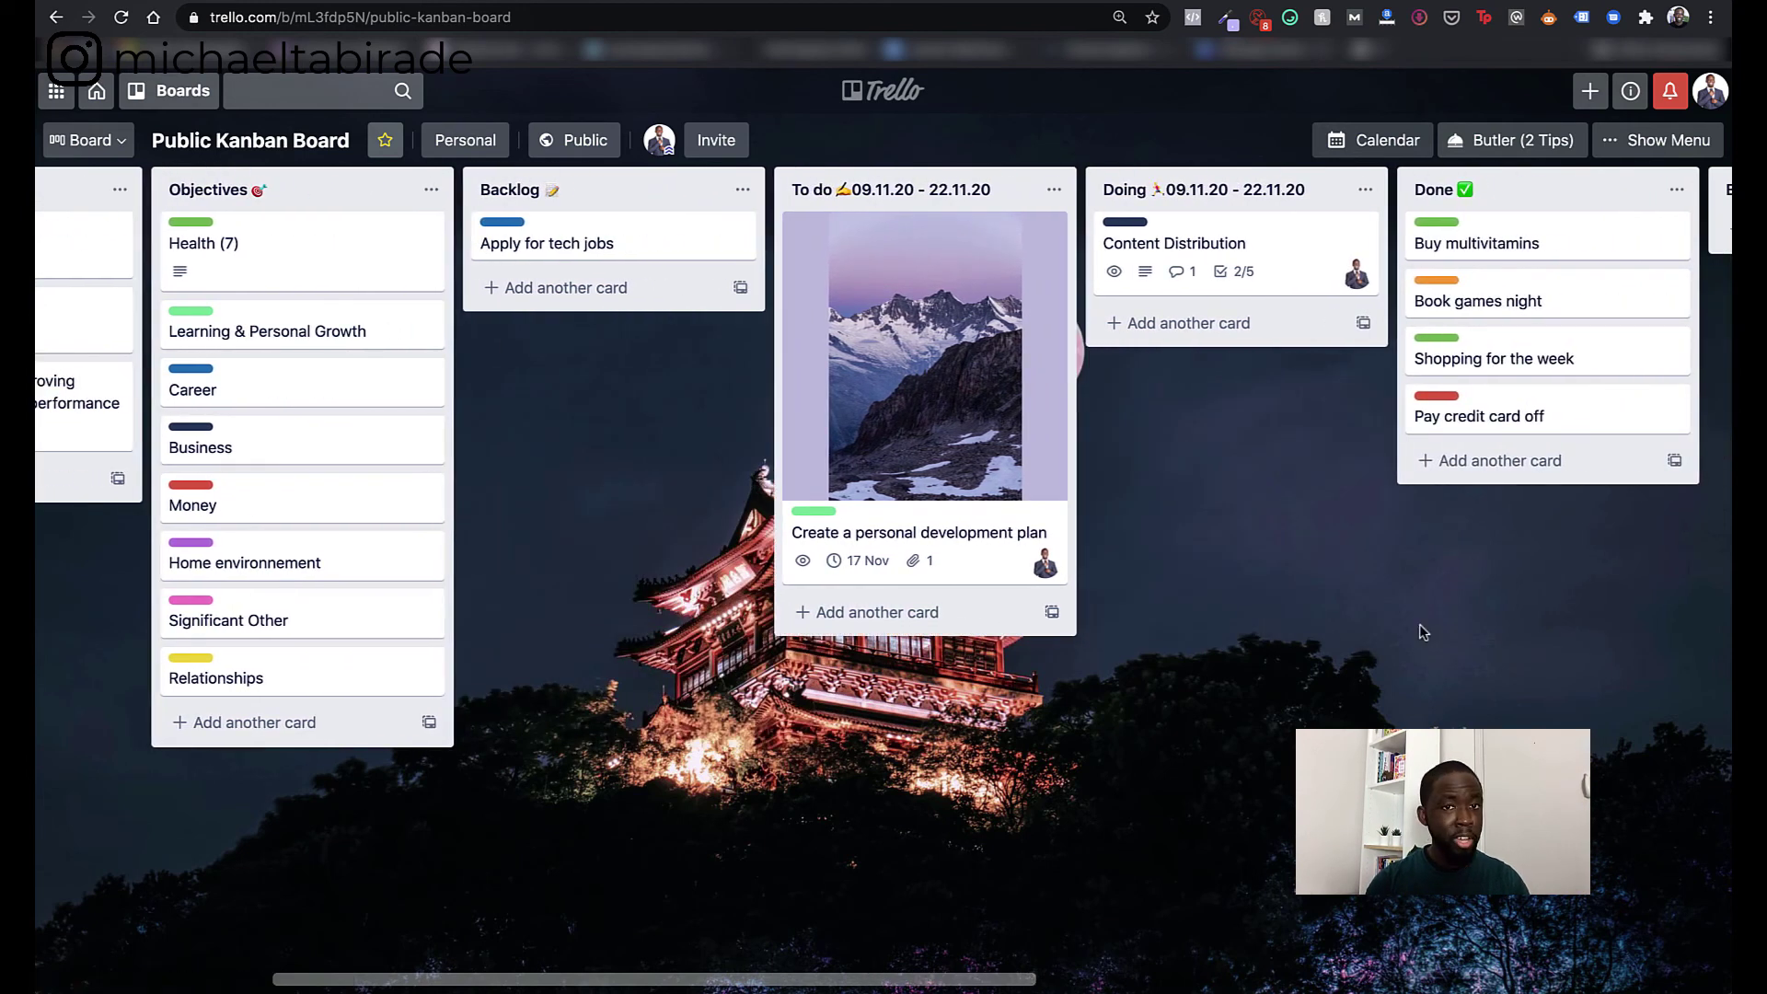